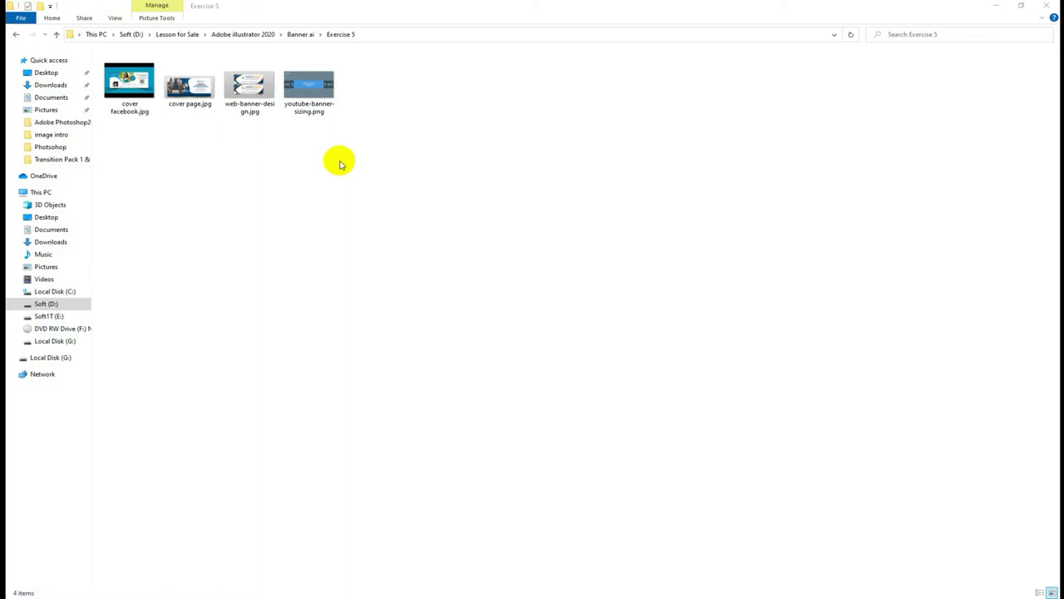
Open youtube-banner-sizing.png from the Exercise 5 folder in Photos.
double_click(303, 96)
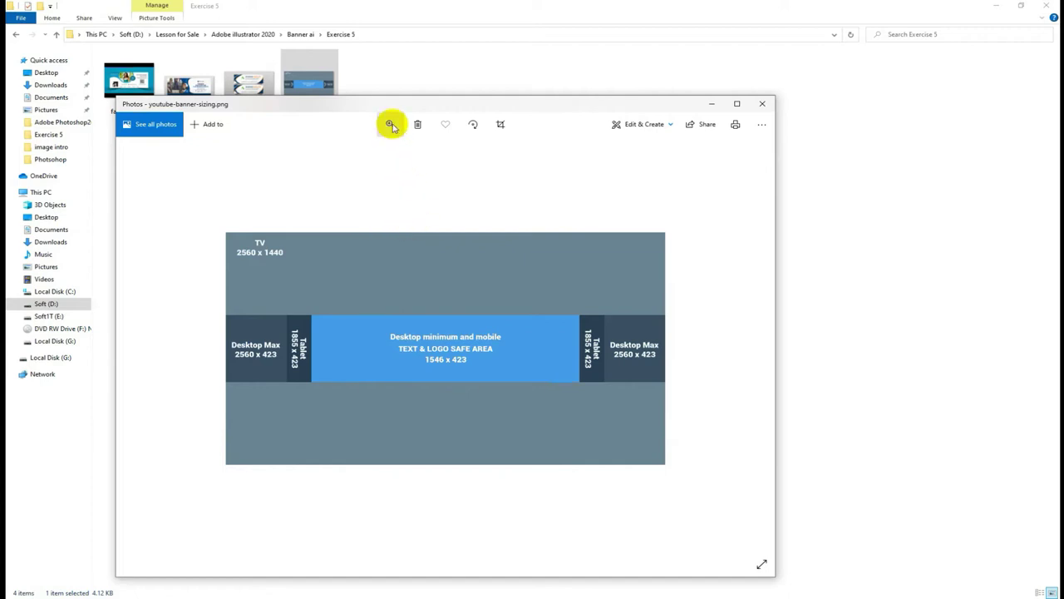
drag(403, 107, 435, 64)
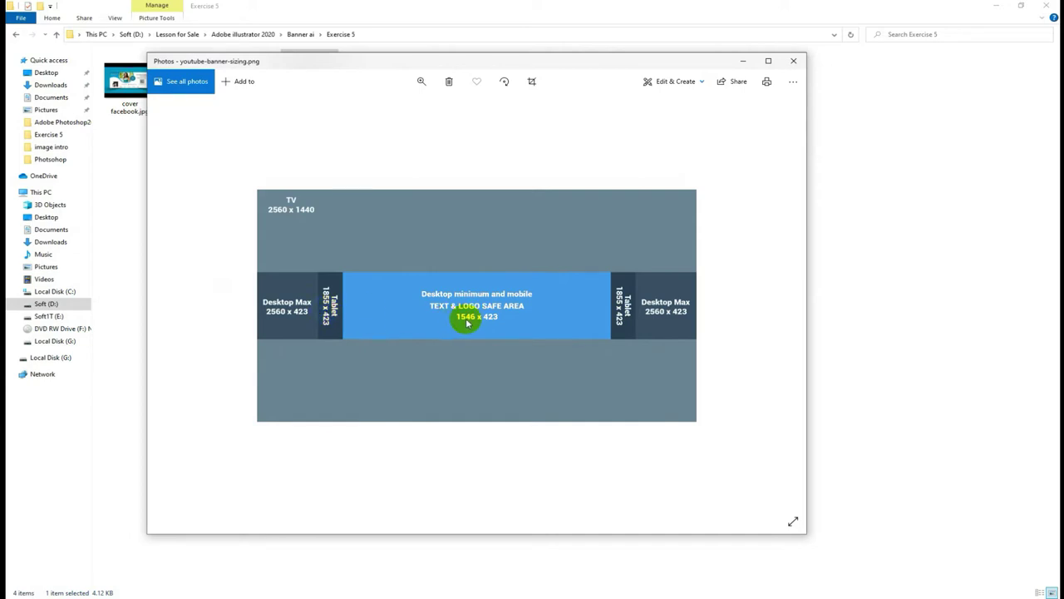
drag(467, 323, 439, 329)
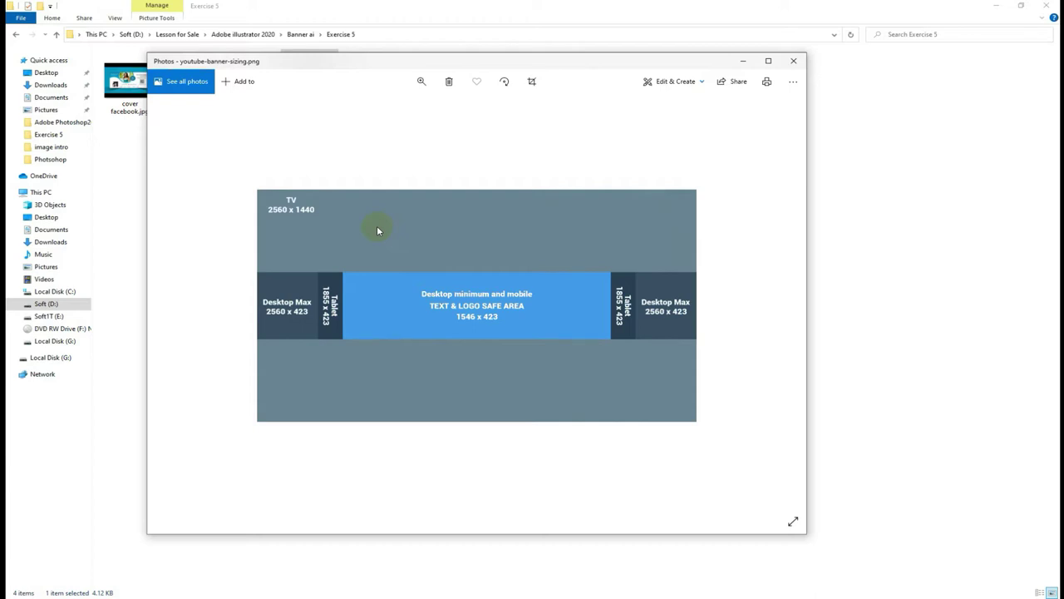
Trace the banner's safe area and size zones on the Photos sizing image.
mouse_move(377, 230)
mouse_down()
mouse_move(361, 280)
mouse_move(492, 332)
mouse_up()
drag(492, 332, 443, 218)
drag(686, 347, 314, 393)
mouse_move(331, 364)
mouse_down()
mouse_move(531, 332)
mouse_move(574, 295)
mouse_move(678, 297)
mouse_up()
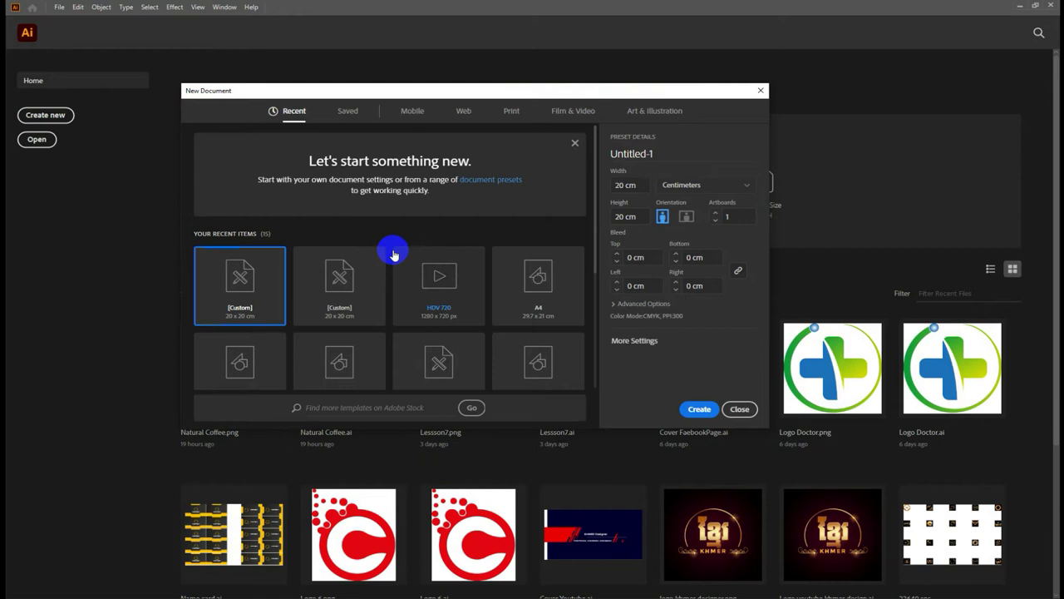
Create a Web document 2560 x 1444 px, RGB Color at 72 ppi.
click(464, 118)
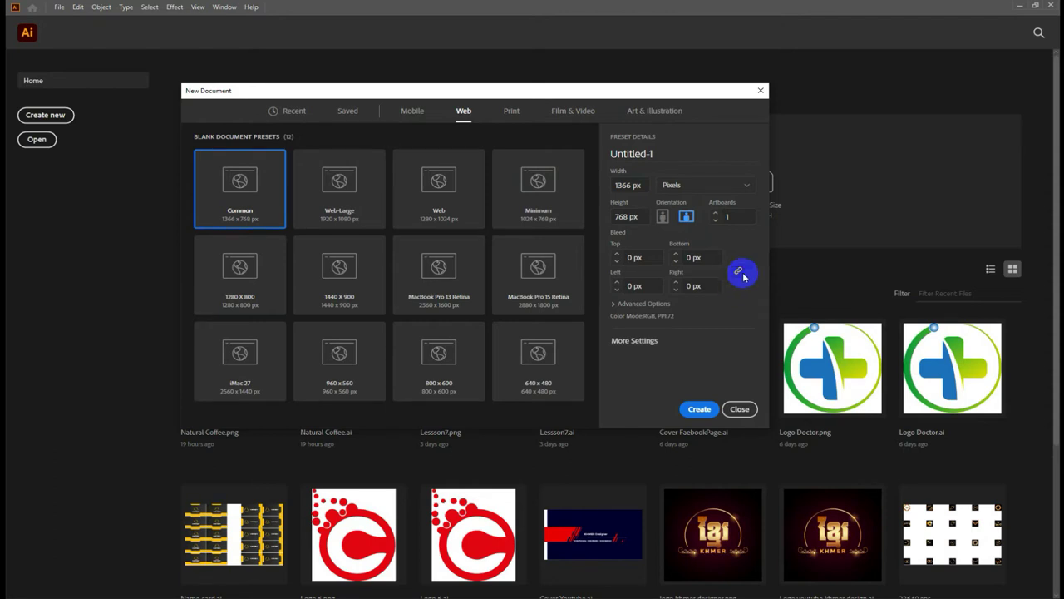
drag(642, 185, 613, 185)
text(2560)
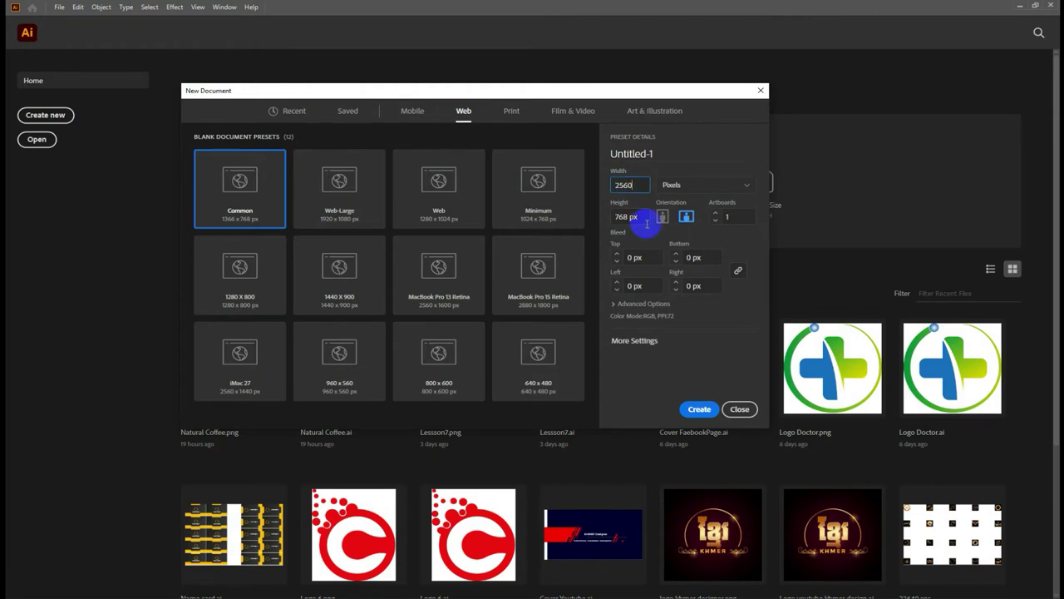
drag(642, 217, 613, 217)
text(1444)
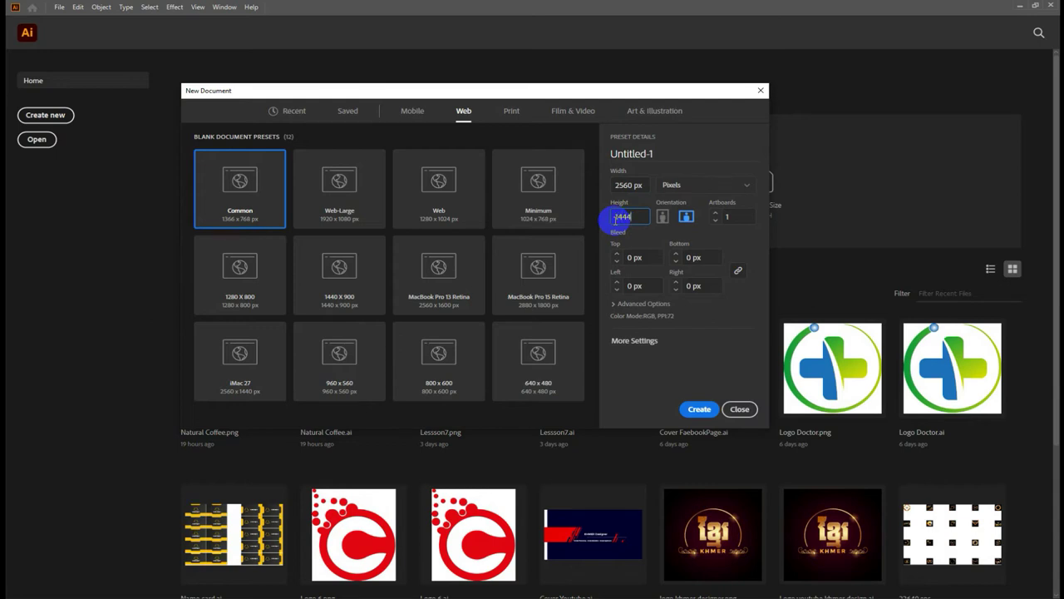
click(616, 305)
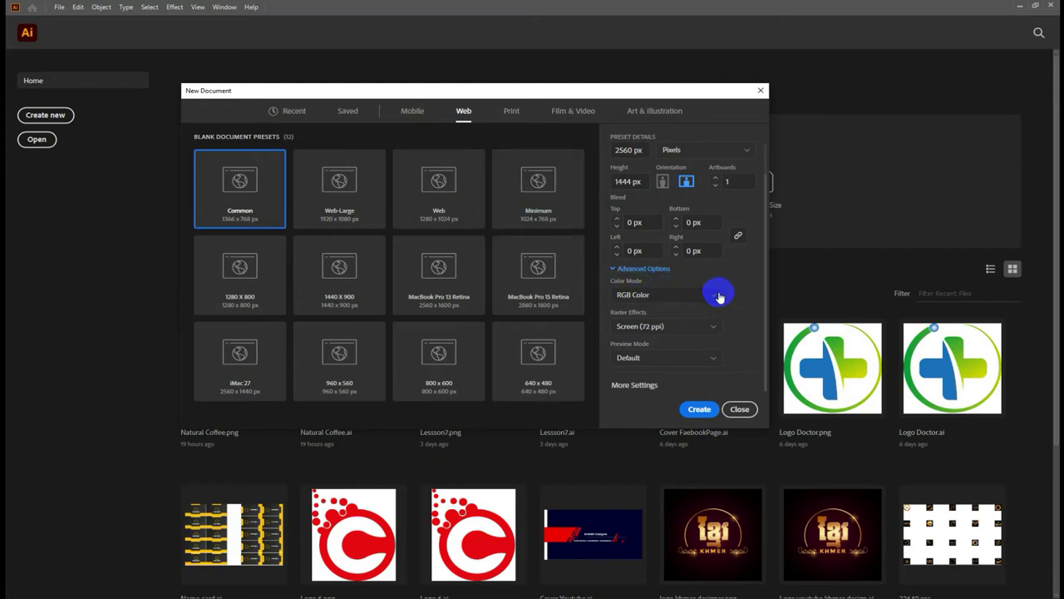
click(699, 410)
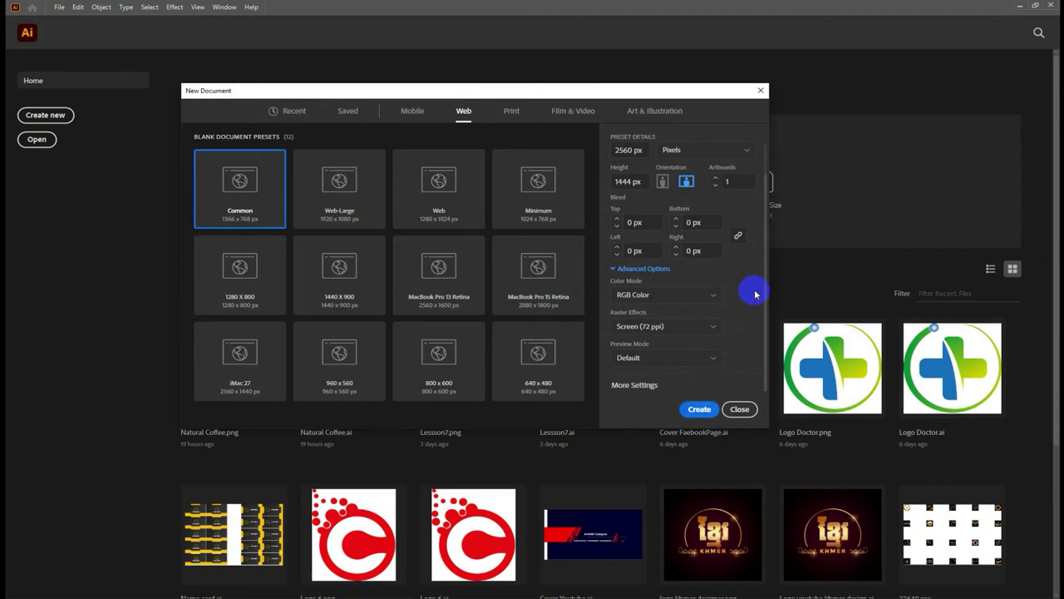
scroll(738, 260, up, 2)
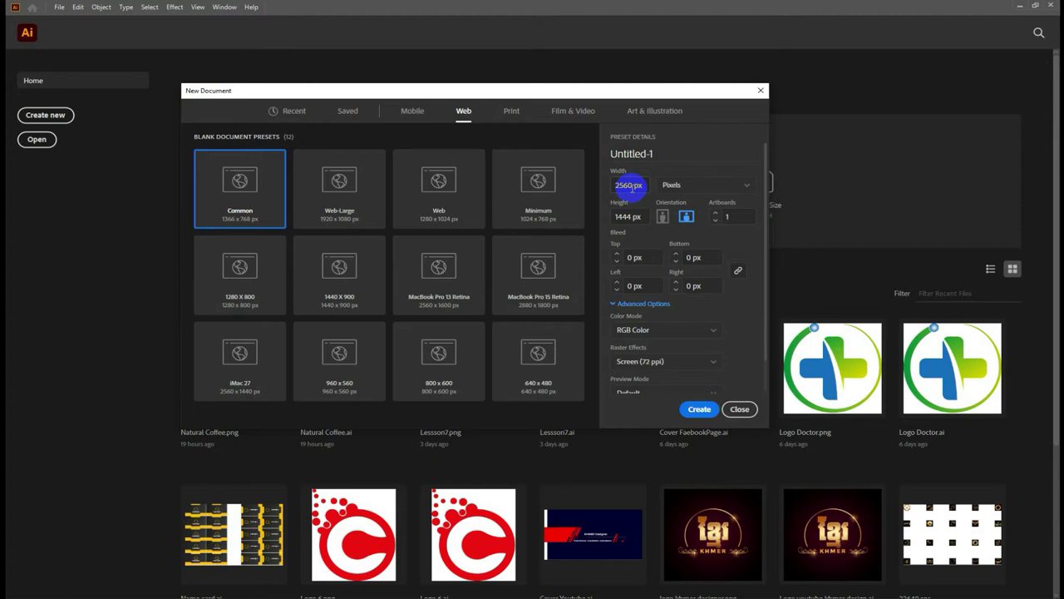
click(641, 215)
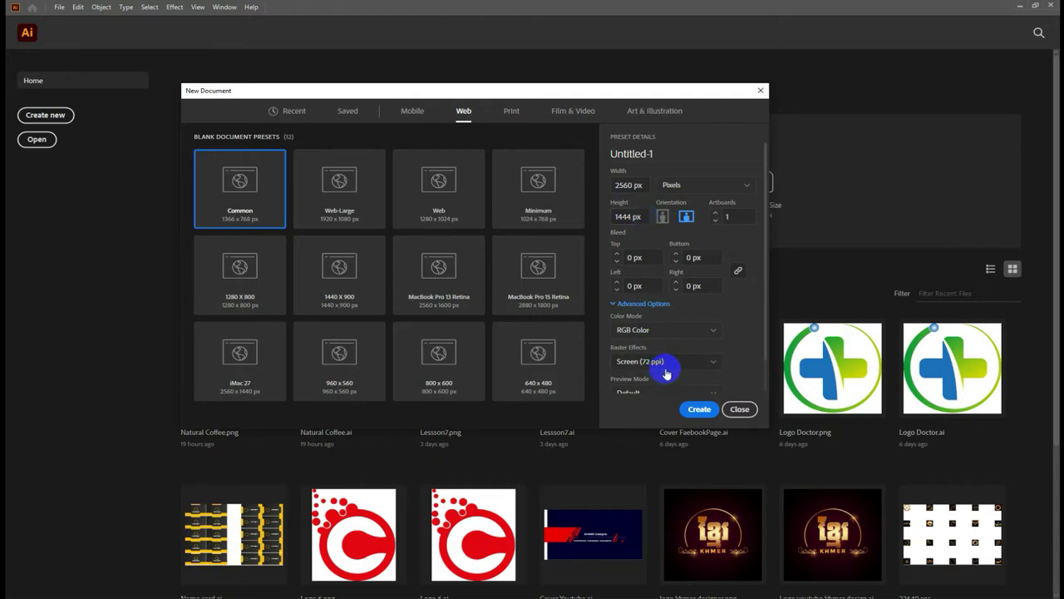
click(693, 413)
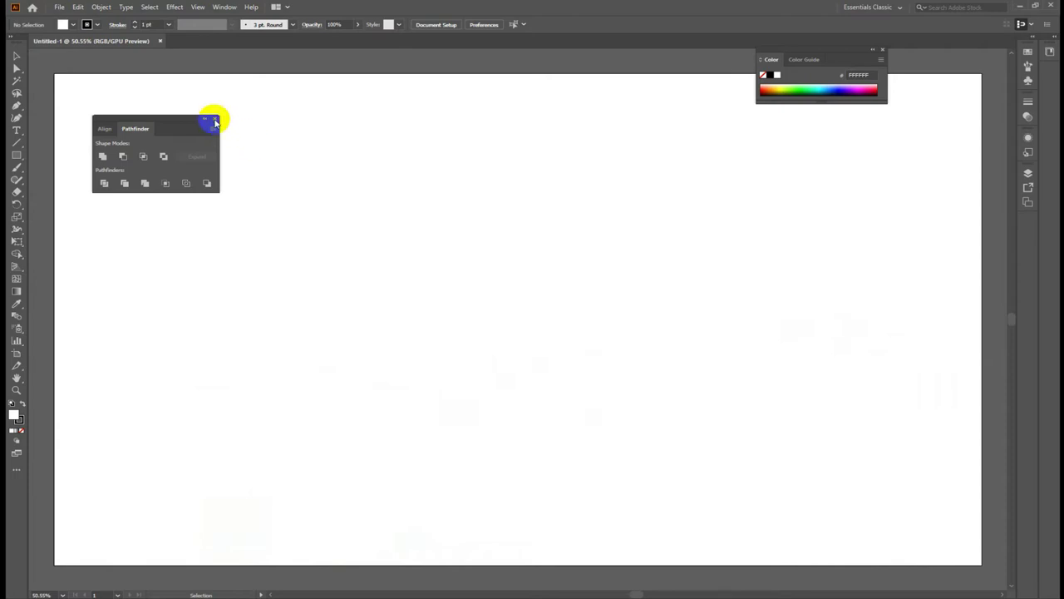
Close the Align/Pathfinder panel and zoom out to see the whole artboard.
click(214, 120)
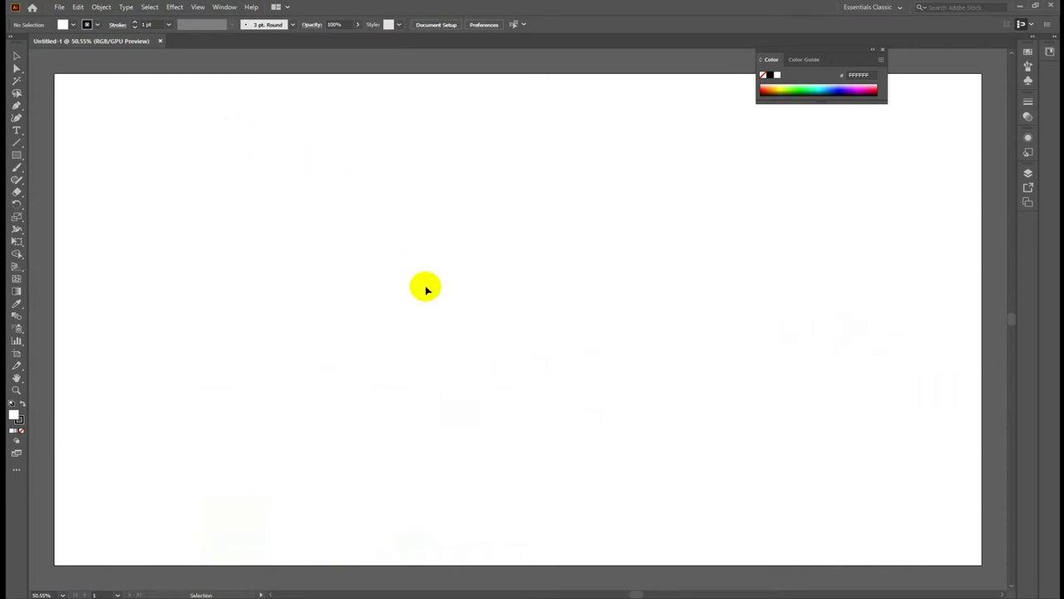
key(ctrl+minus)
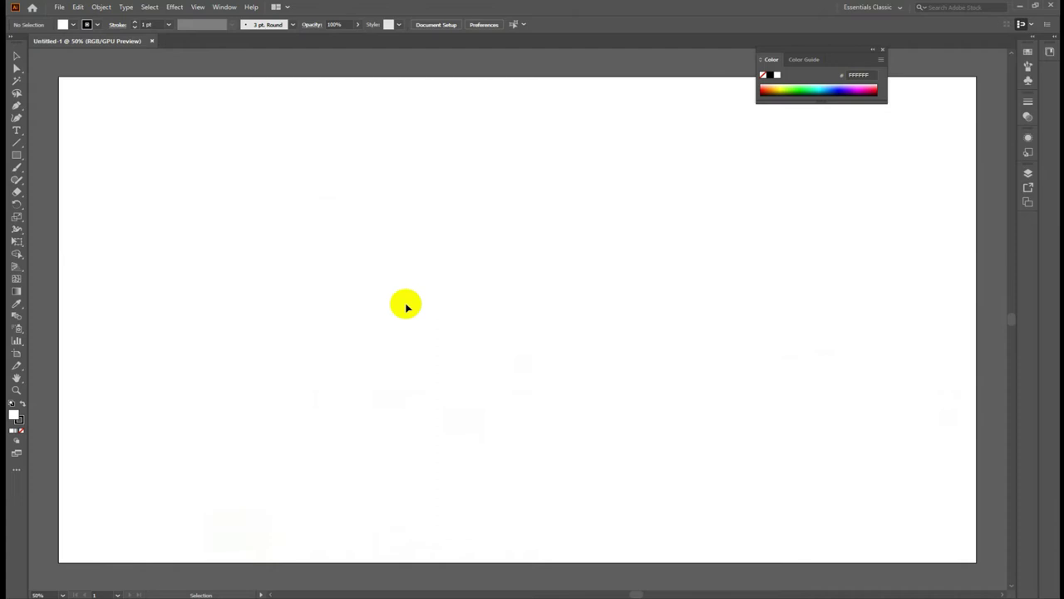
key(ctrl+minus)
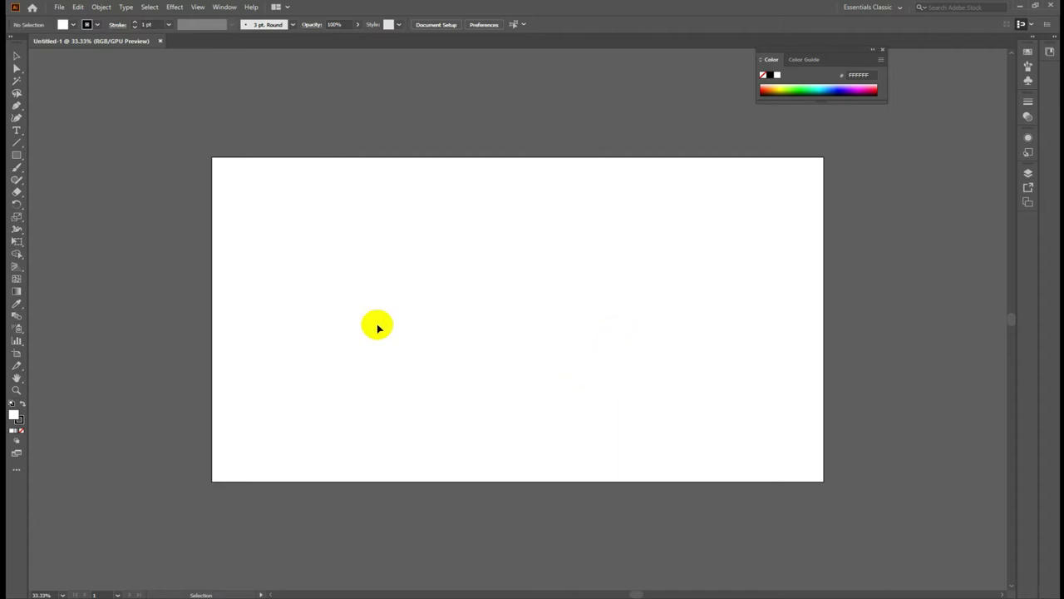
Draw a test rectangle from the artboard's top-left corner and fill it yellow.
click(208, 167)
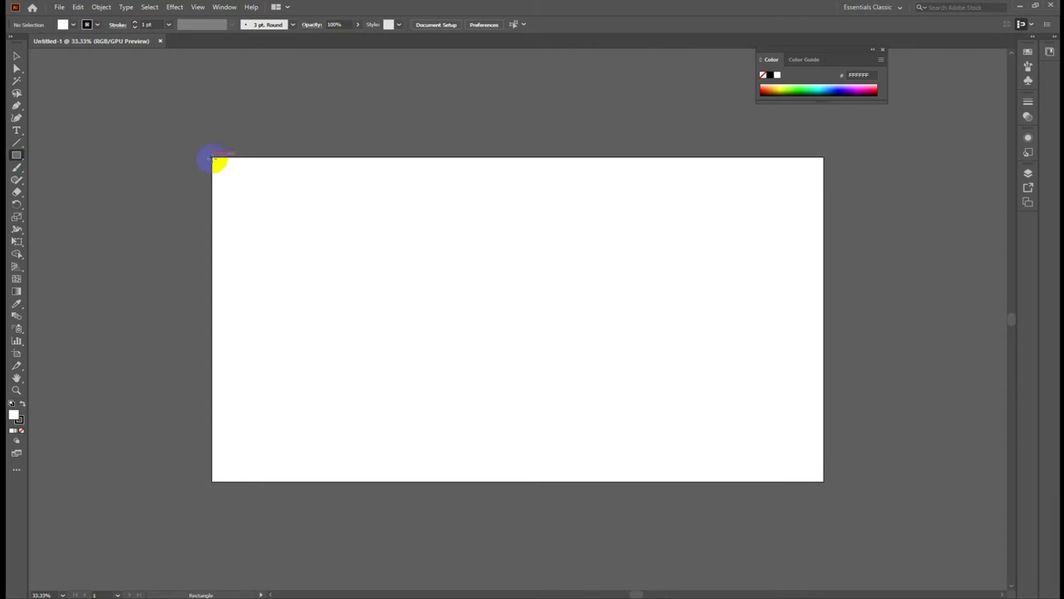
drag(213, 158, 563, 359)
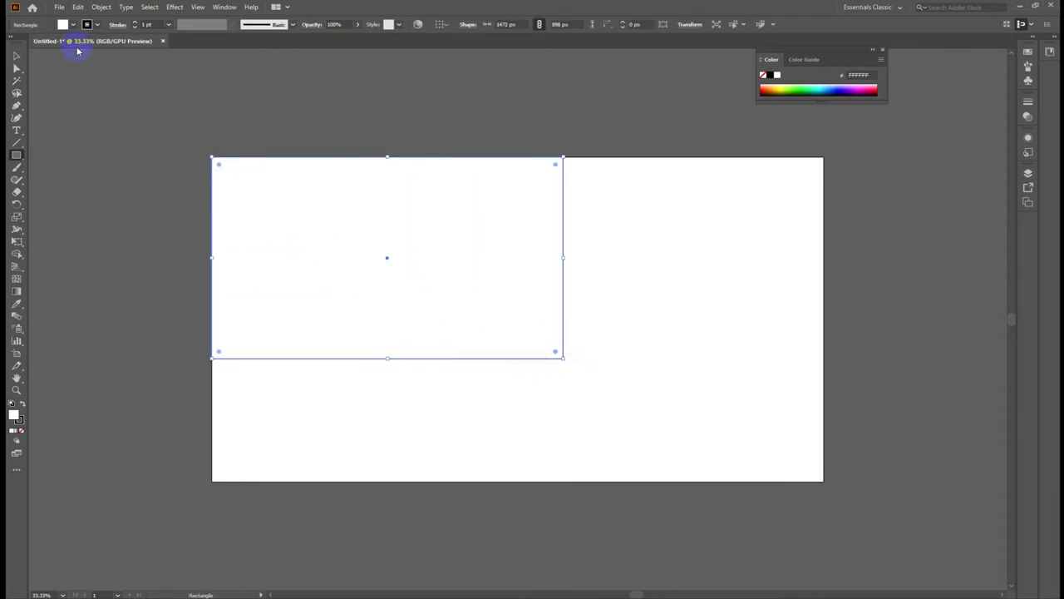
click(63, 24)
click(51, 42)
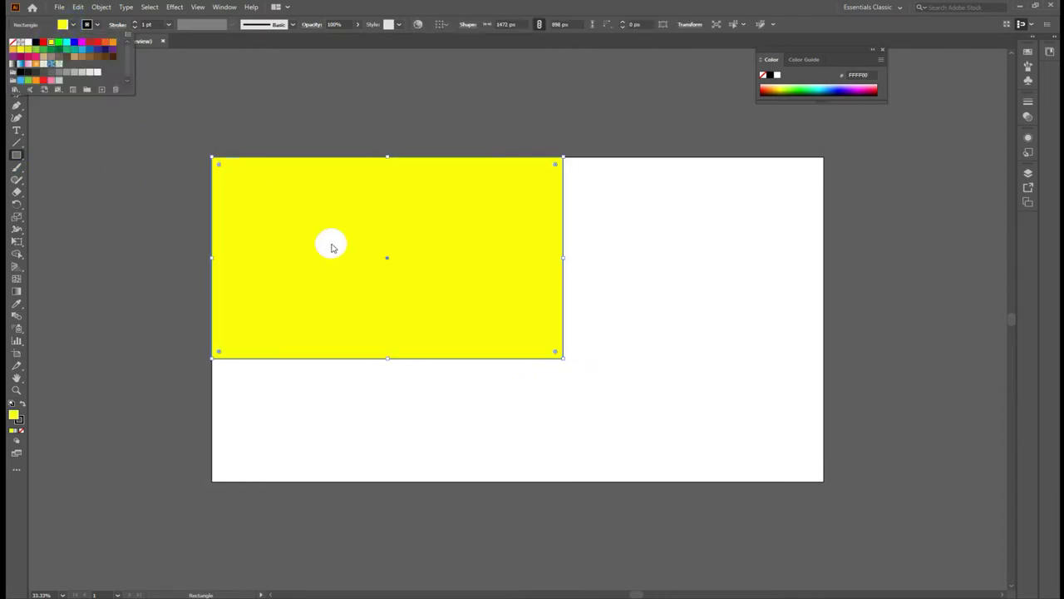
click(475, 416)
Dismiss the rectangle size dialog, then select the yellow rectangle and delete it.
click(453, 301)
click(564, 307)
click(15, 56)
click(85, 155)
click(322, 251)
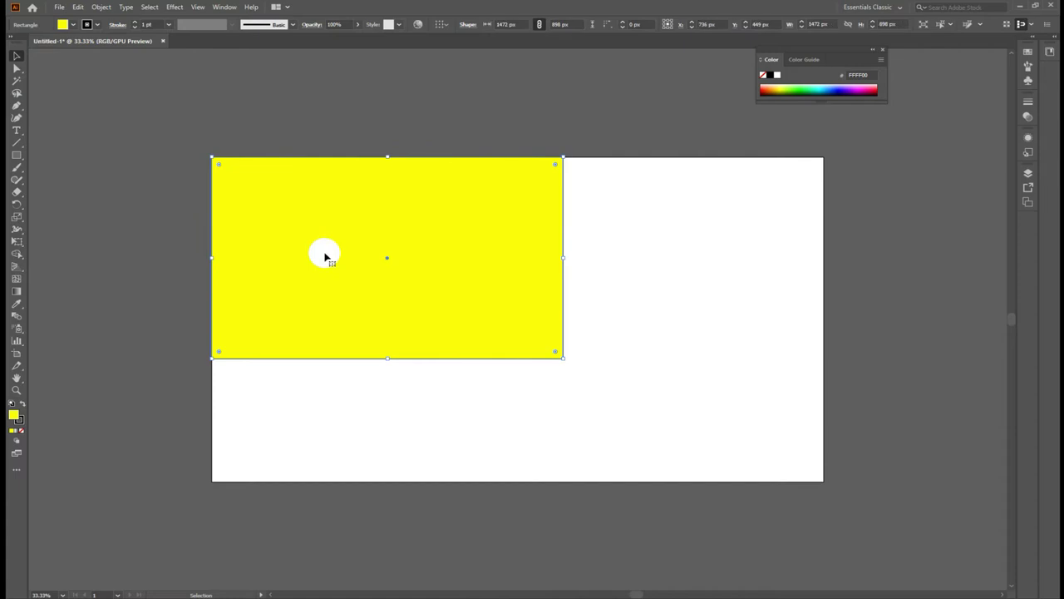
key(Delete)
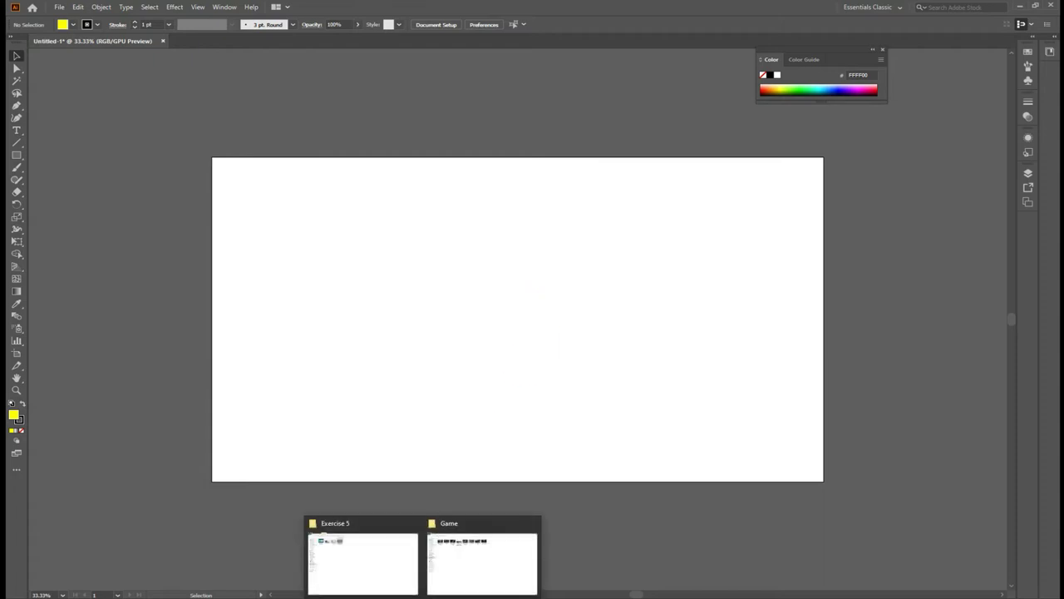
Drag wallhaven-2ely96.jpg from the Game folder toward the Illustrator window.
click(459, 567)
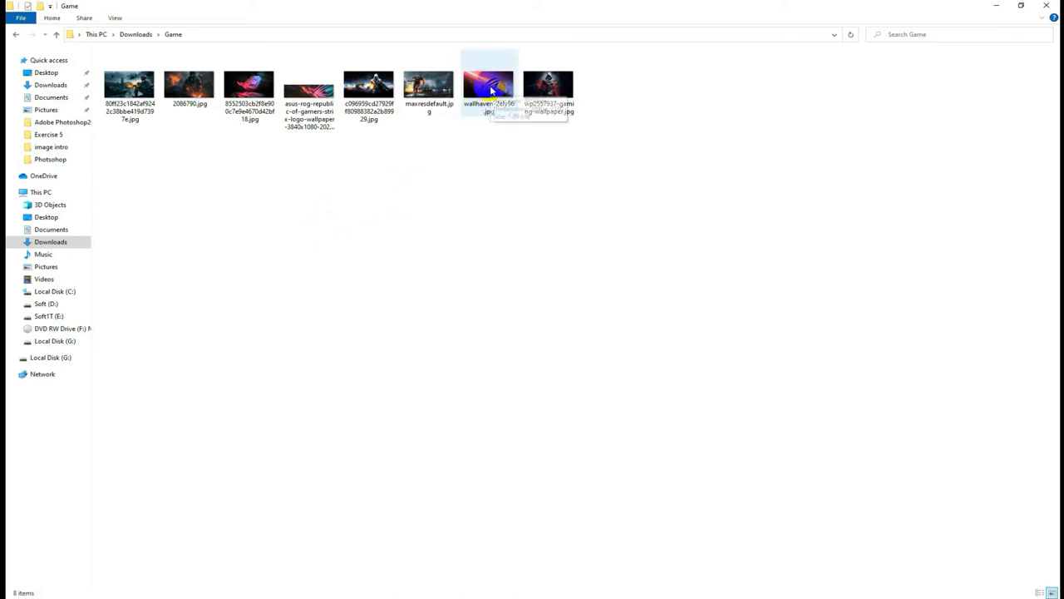
click(491, 92)
drag(486, 84, 689, 594)
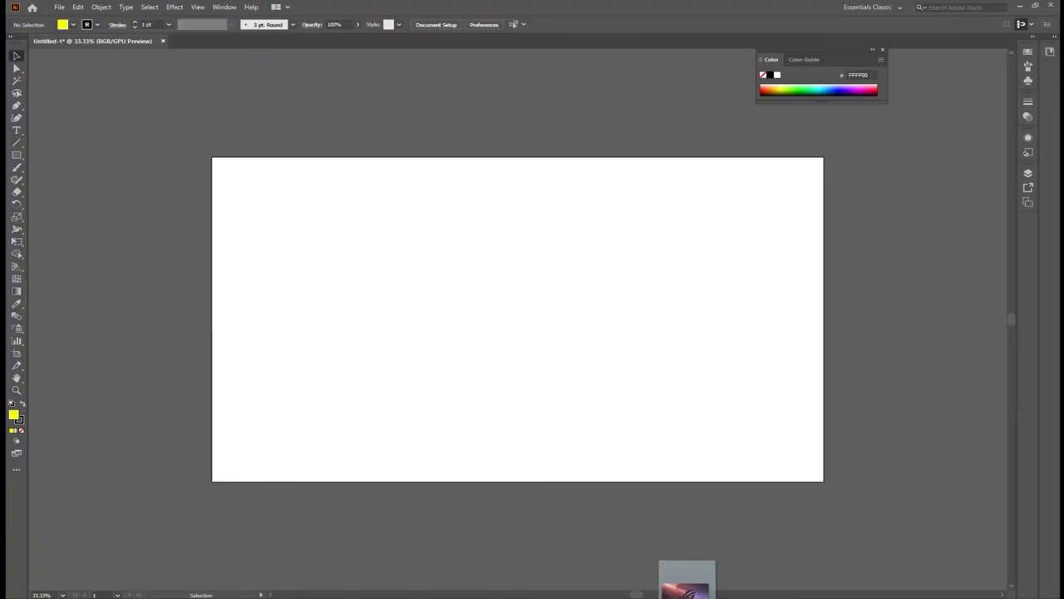
Place the wallhaven-2ely96.jpg wallpaper on the artboard and stretch it toward the right edge.
drag(690, 592, 261, 233)
drag(361, 259, 592, 246)
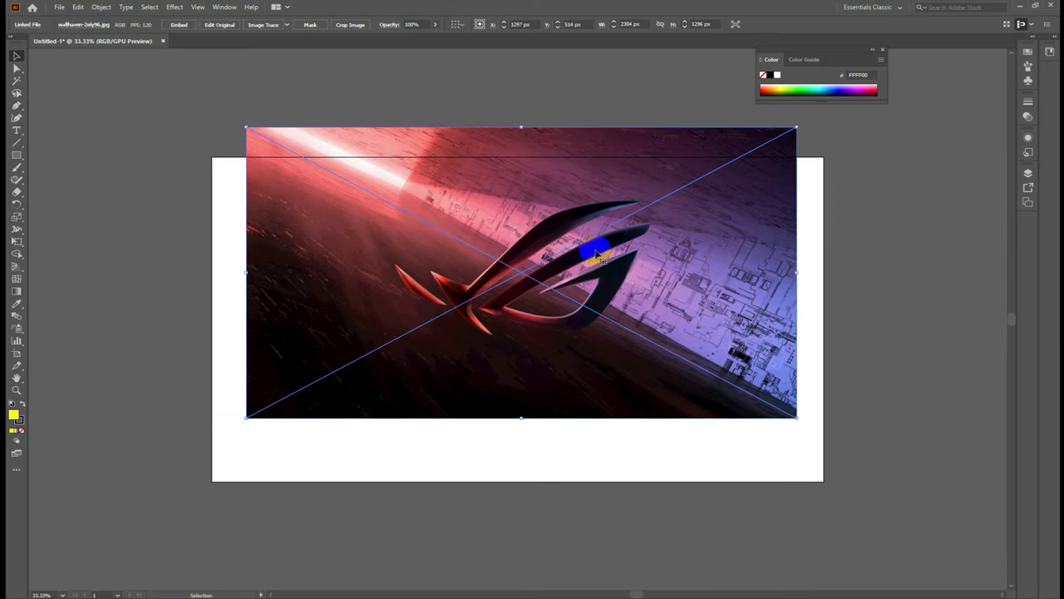
mouse_move(503, 216)
mouse_down()
mouse_move(450, 193)
mouse_move(461, 191)
mouse_up()
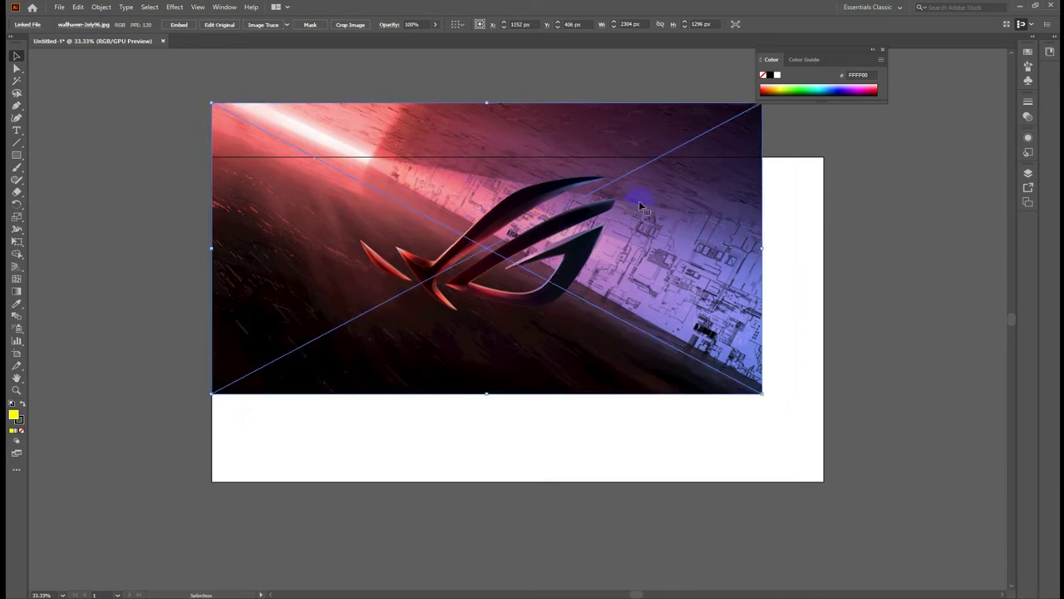
drag(706, 219, 706, 205)
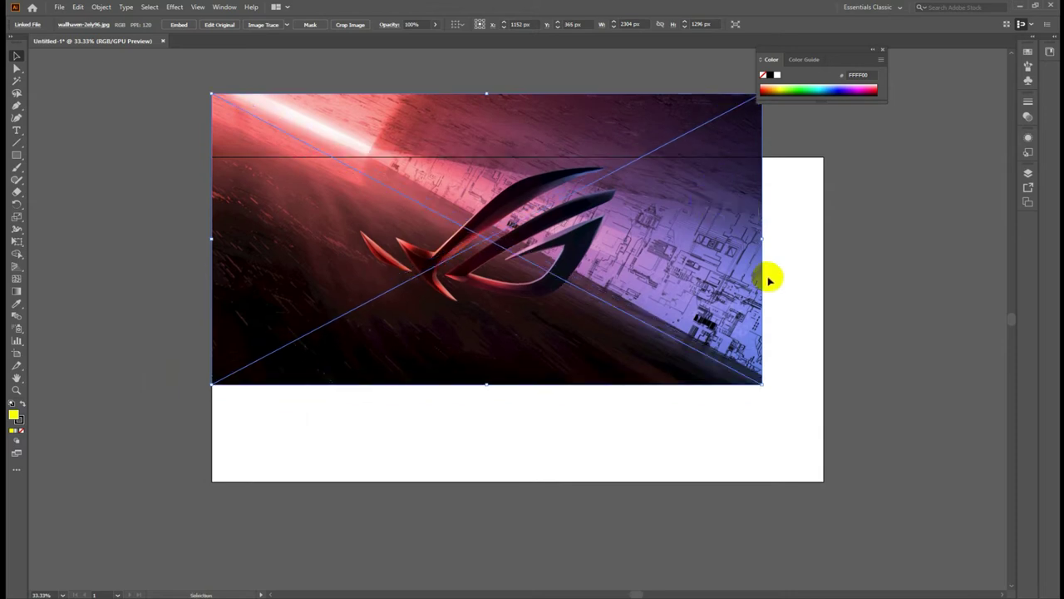
drag(769, 386, 791, 419)
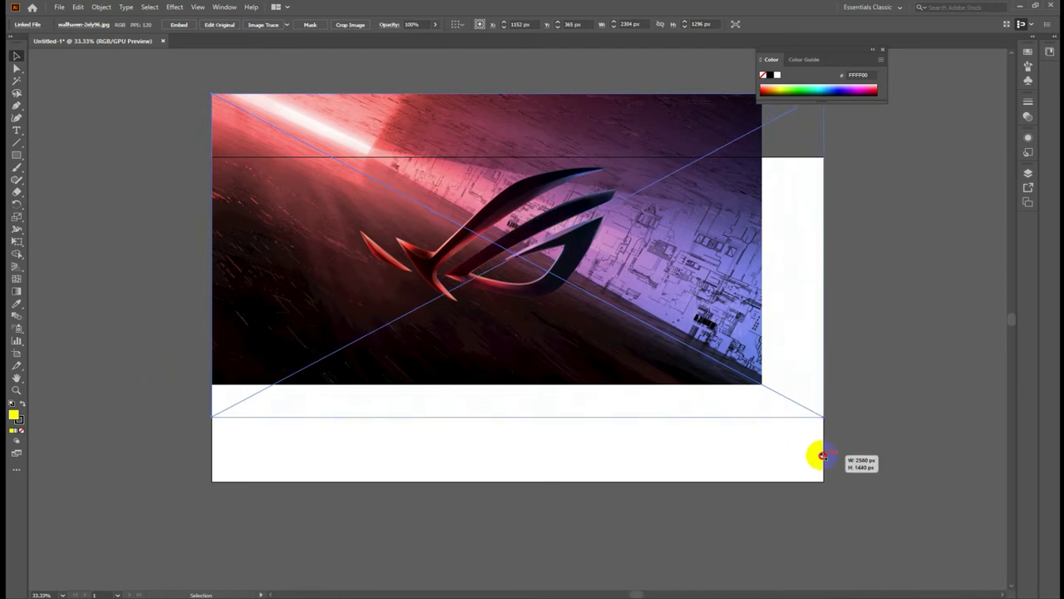
drag(791, 419, 819, 453)
click(869, 329)
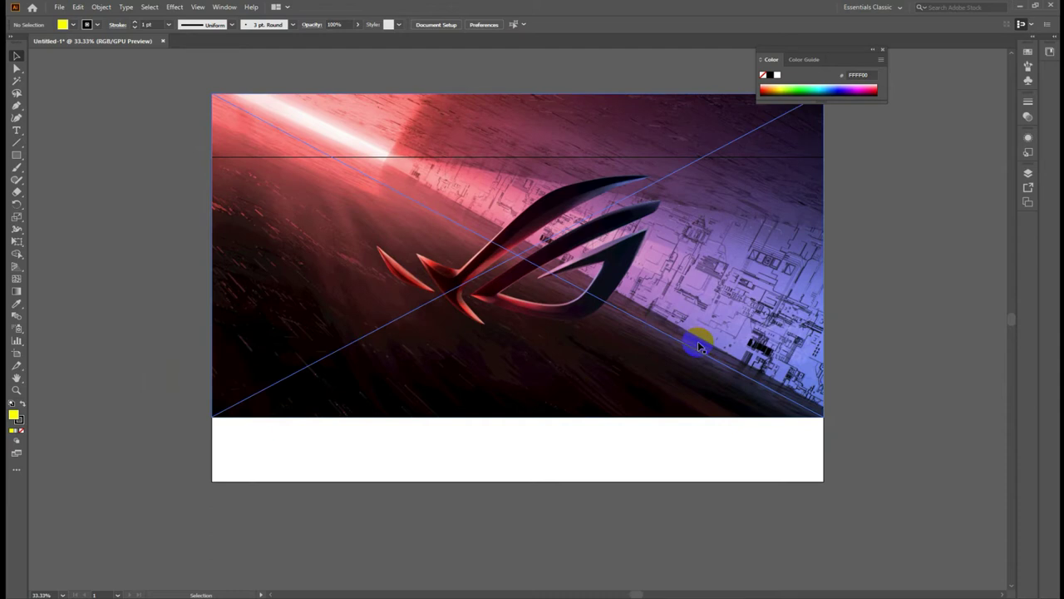
Rescale the wallpaper to 2560 x 1440 px over the artboard and nudge it slightly up.
click(819, 414)
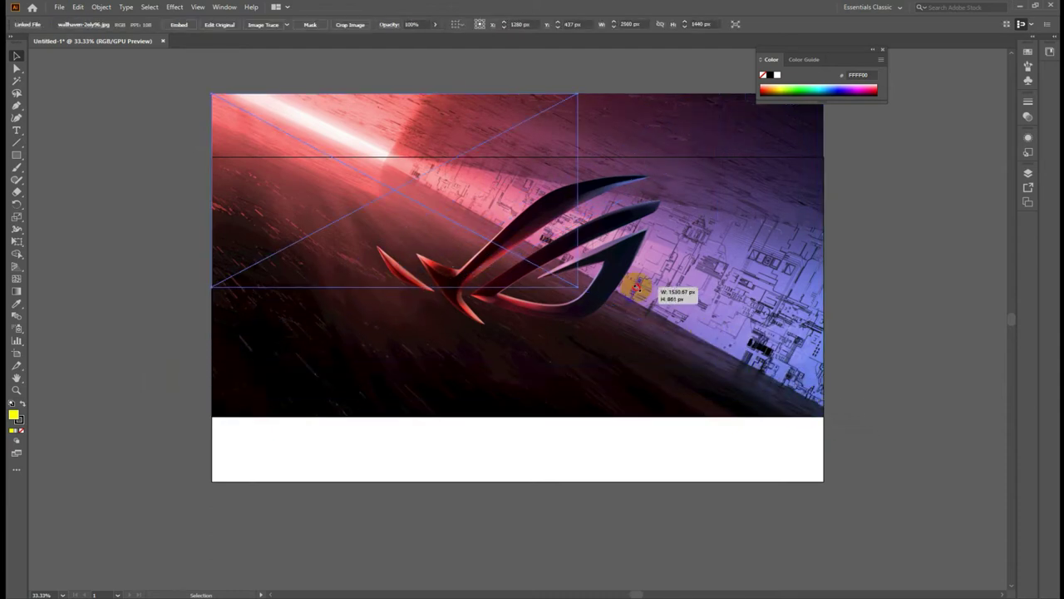
drag(821, 420, 637, 290)
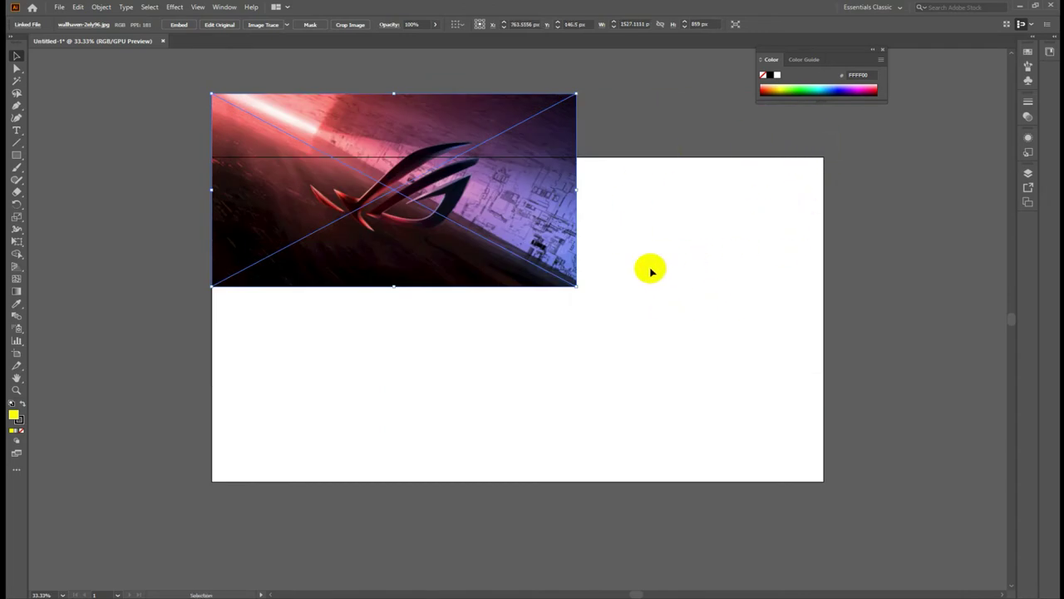
drag(575, 289, 823, 430)
click(497, 453)
mouse_move(444, 392)
mouse_down()
mouse_move(523, 363)
mouse_move(523, 408)
mouse_up()
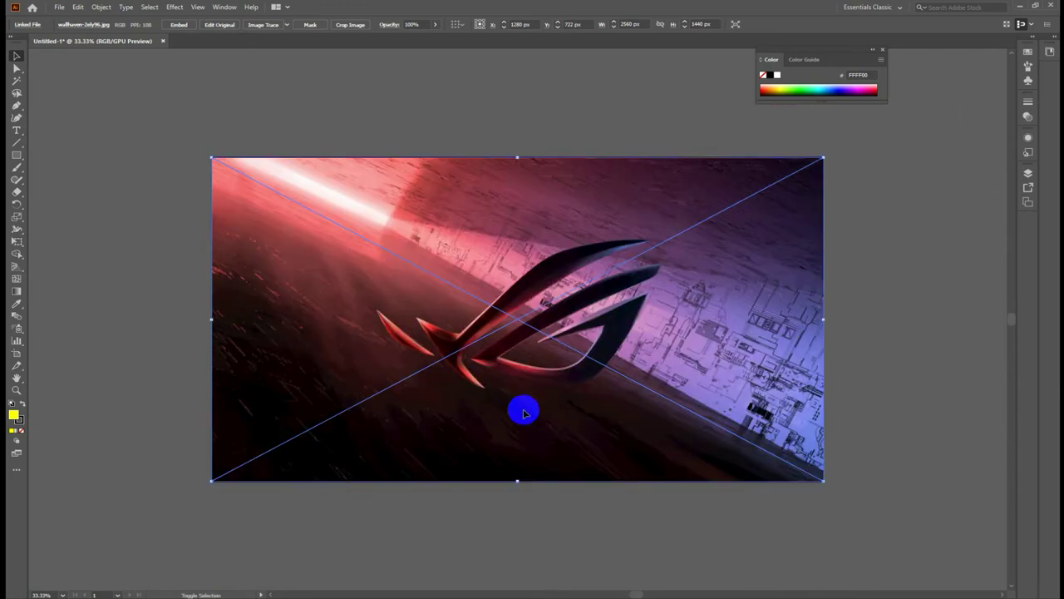
key(ctrl+z)
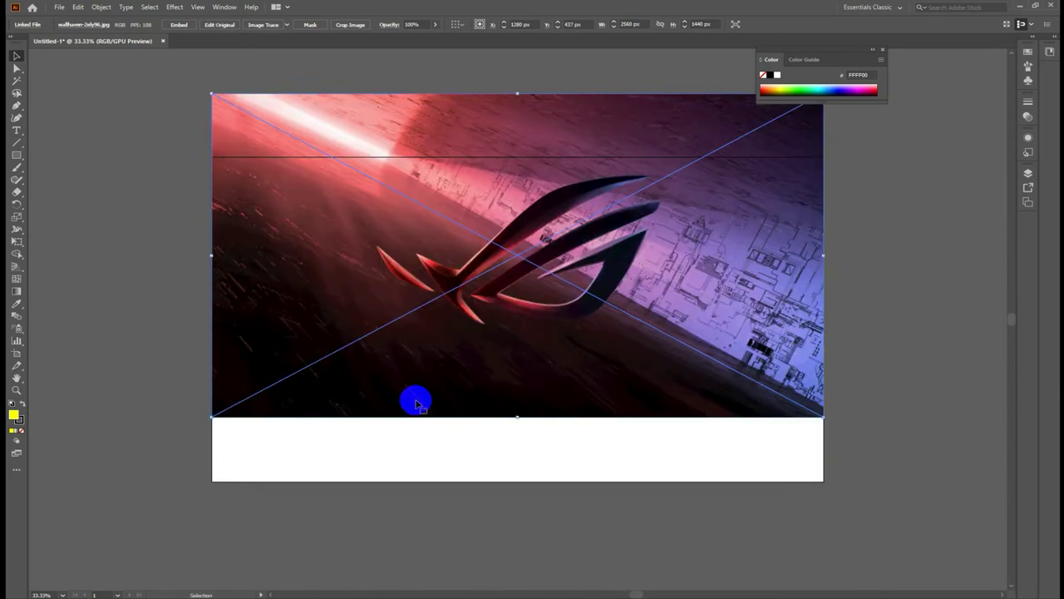
click(148, 299)
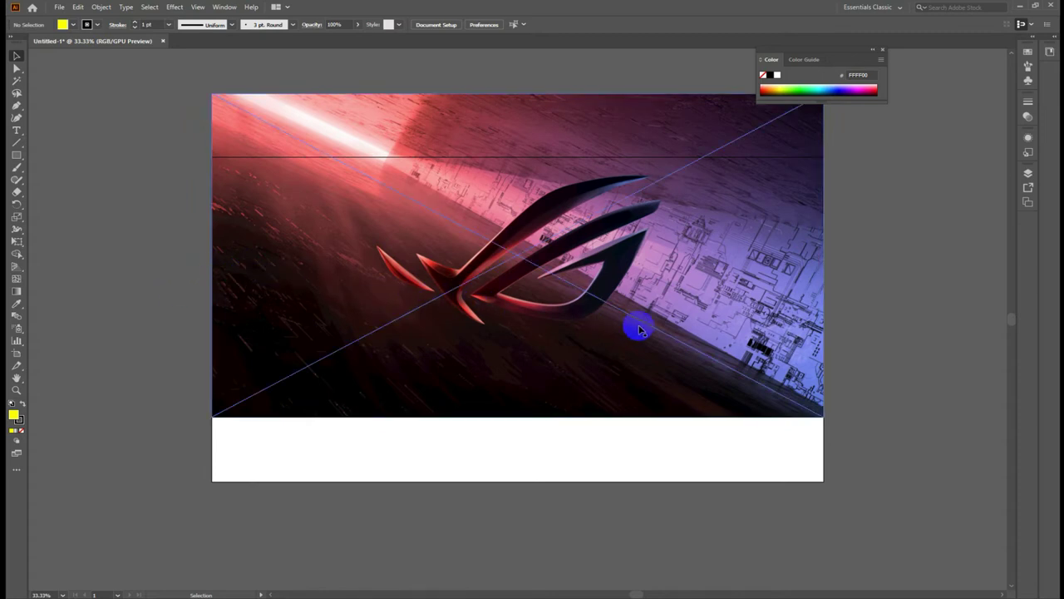
drag(585, 351, 583, 343)
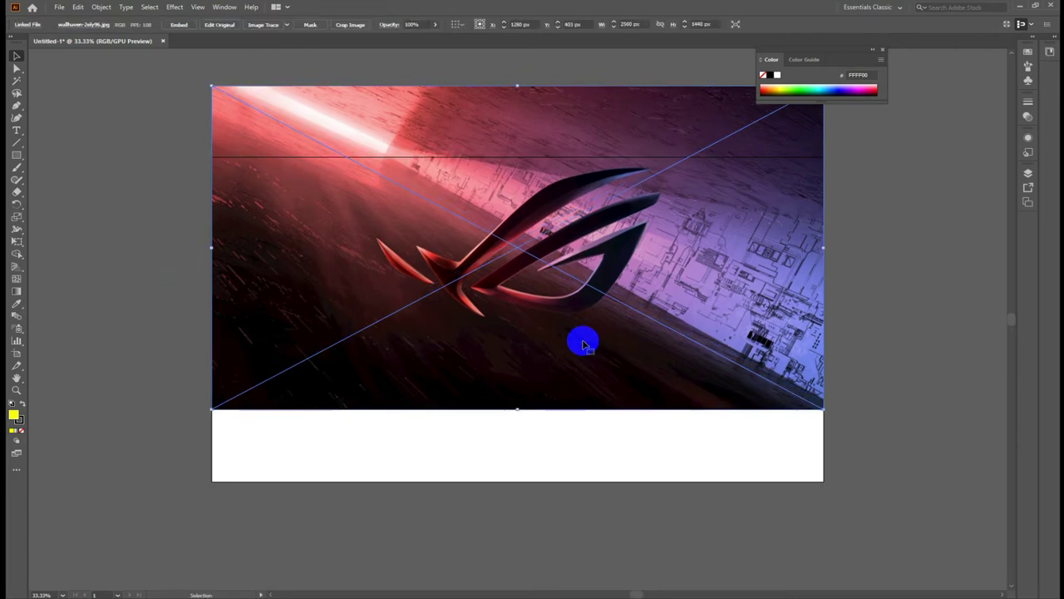
click(245, 445)
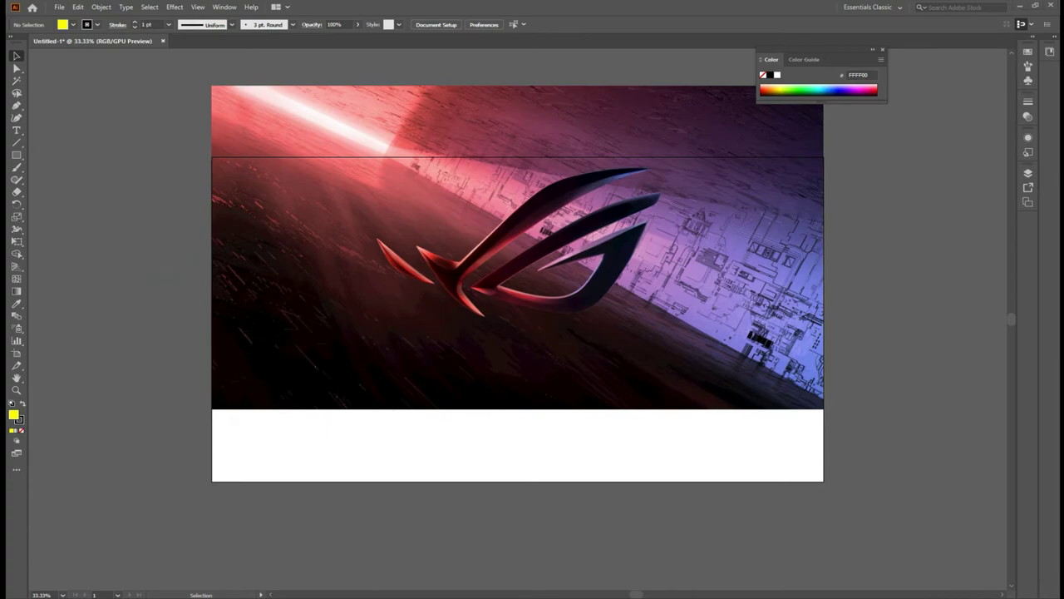
Drag the asus-rog logo wallpaper from the Game folder over to Illustrator.
click(450, 558)
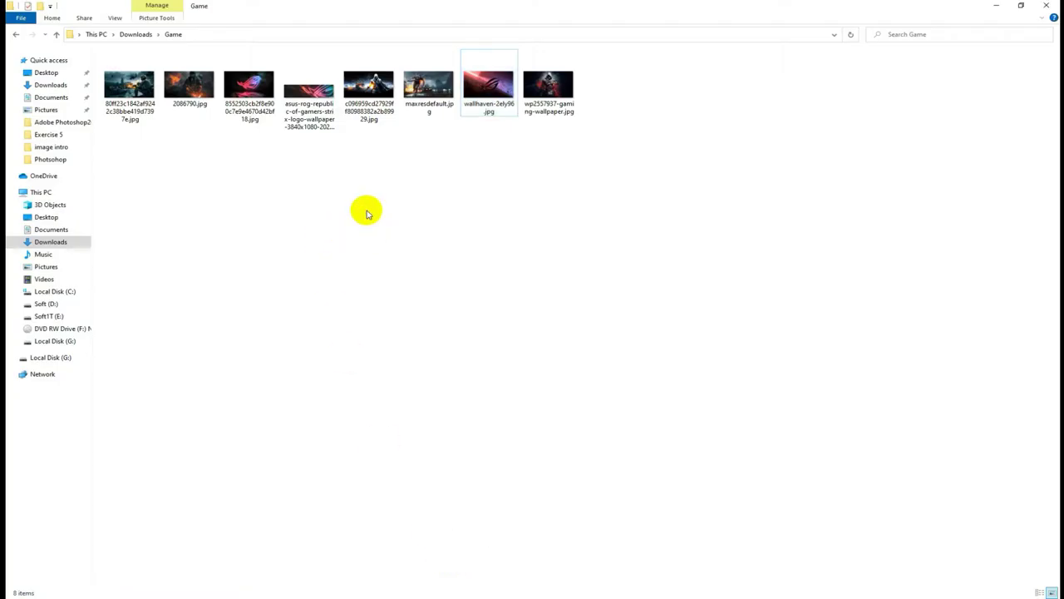
click(268, 92)
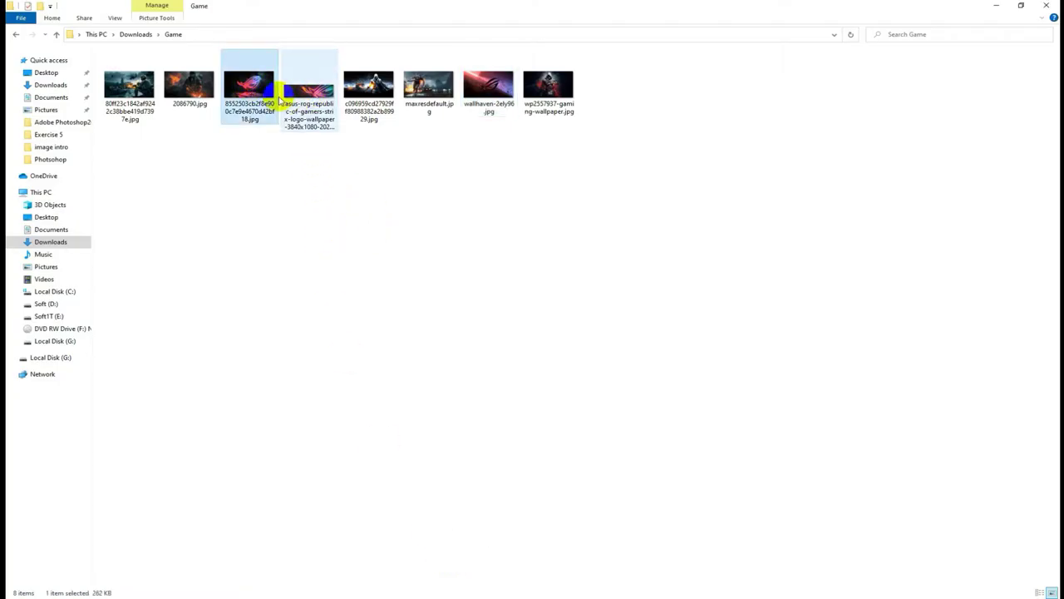
click(308, 97)
mouse_move(307, 96)
mouse_down()
mouse_move(631, 570)
mouse_move(158, 363)
mouse_up()
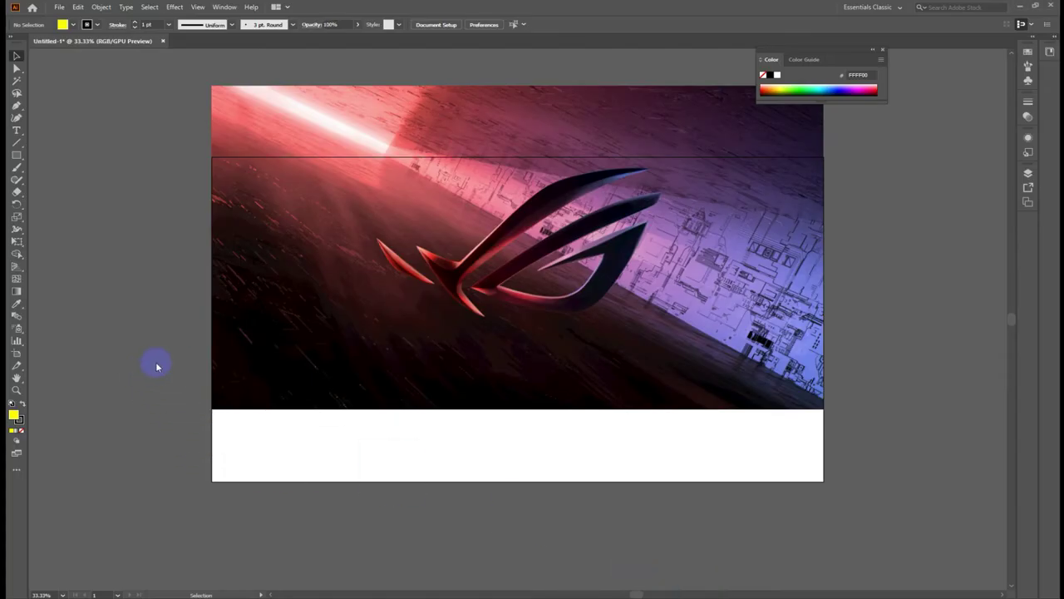
Drop the neon ROG image on the banner and scale it to the artboard width.
drag(326, 360, 547, 415)
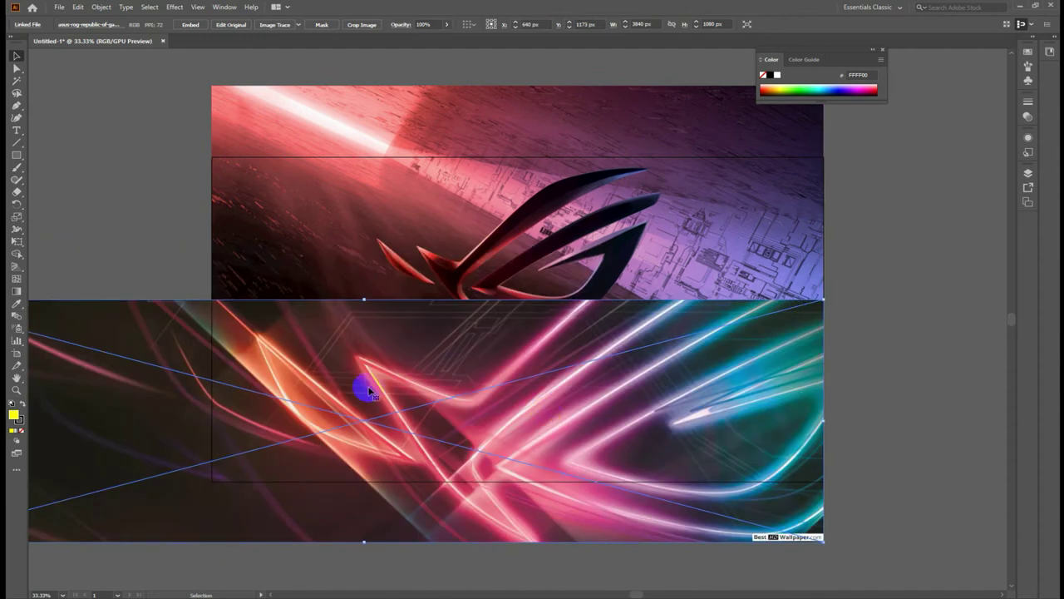
key(ctrl+minus)
key(v)
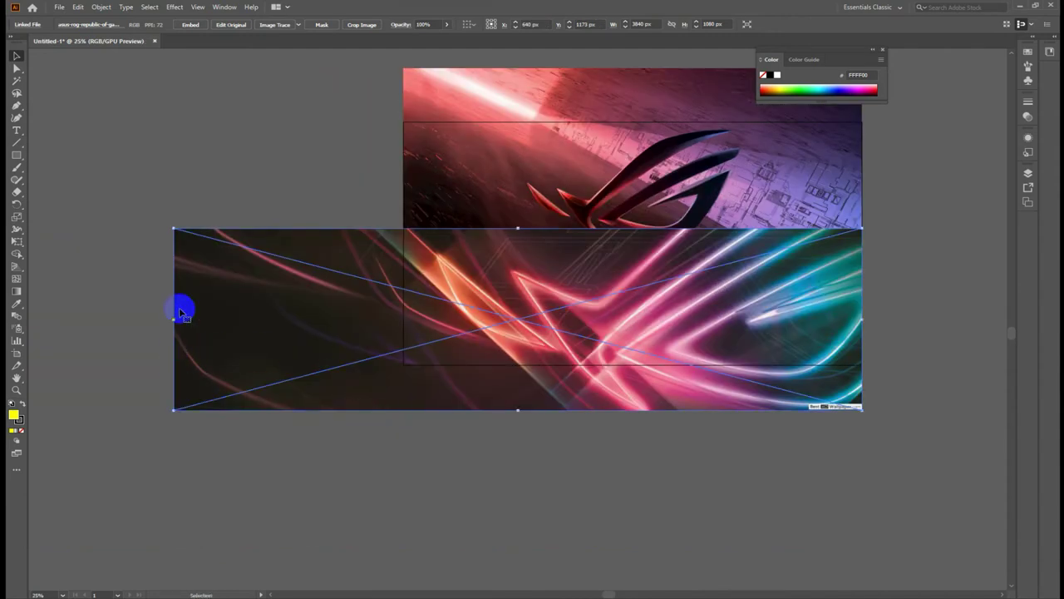
drag(172, 227, 290, 267)
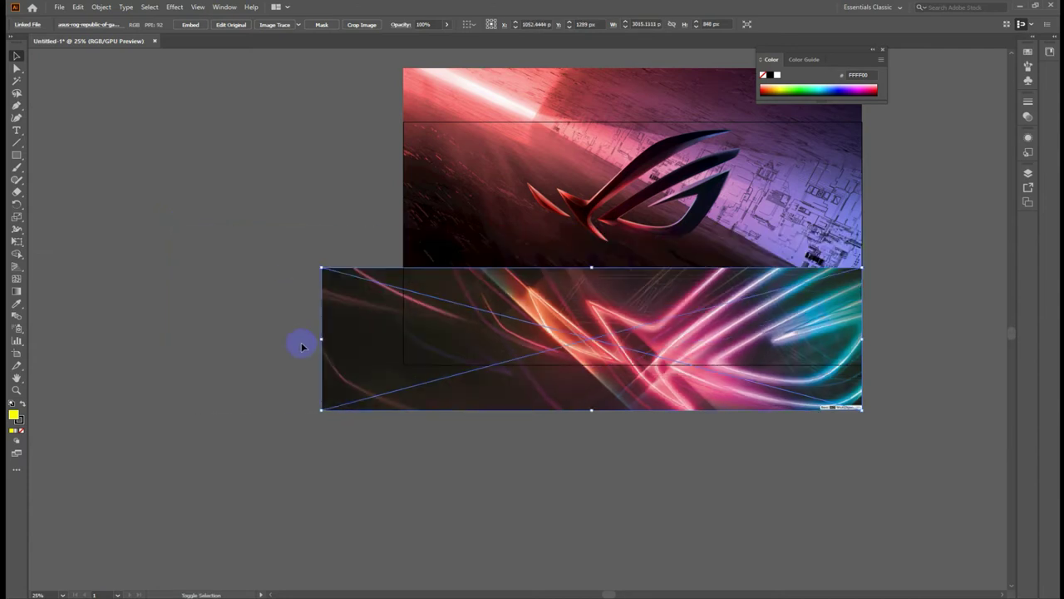
drag(321, 411, 385, 394)
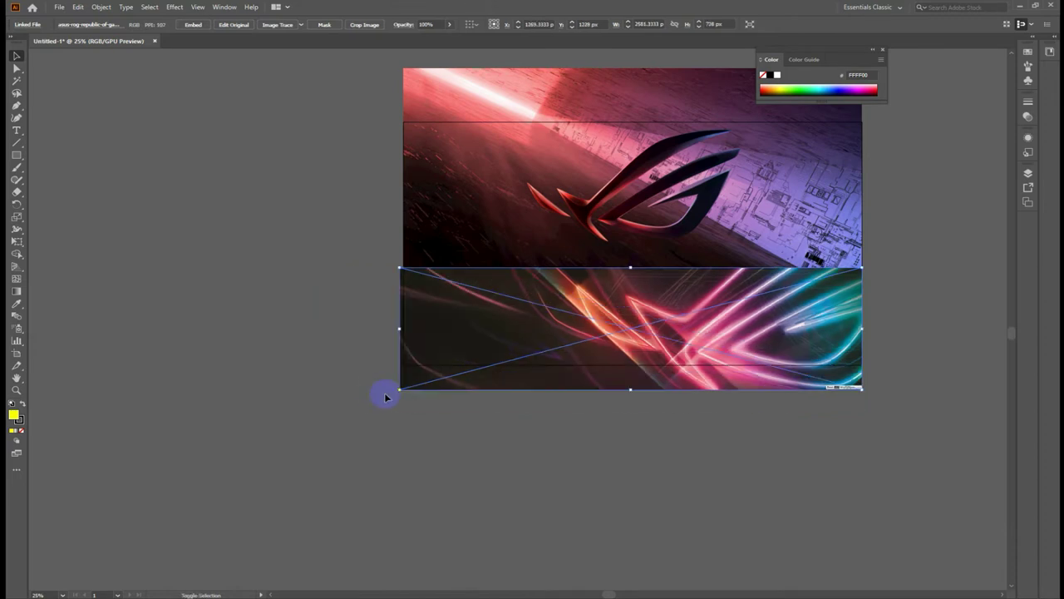
scroll(743, 460, up, 1)
mouse_move(420, 347)
mouse_down()
mouse_move(404, 433)
mouse_move(380, 440)
mouse_up()
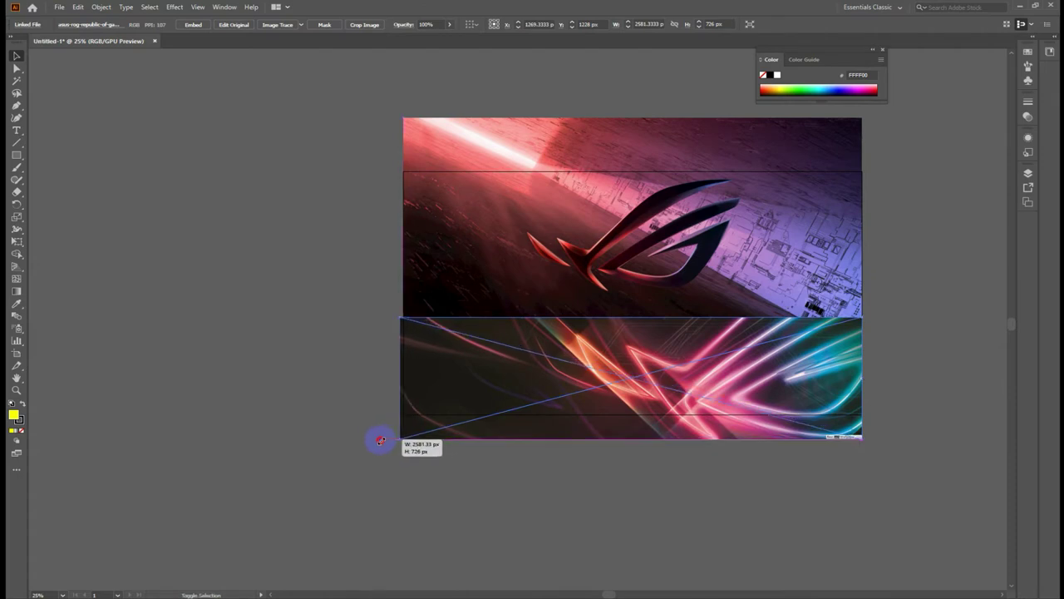
click(481, 445)
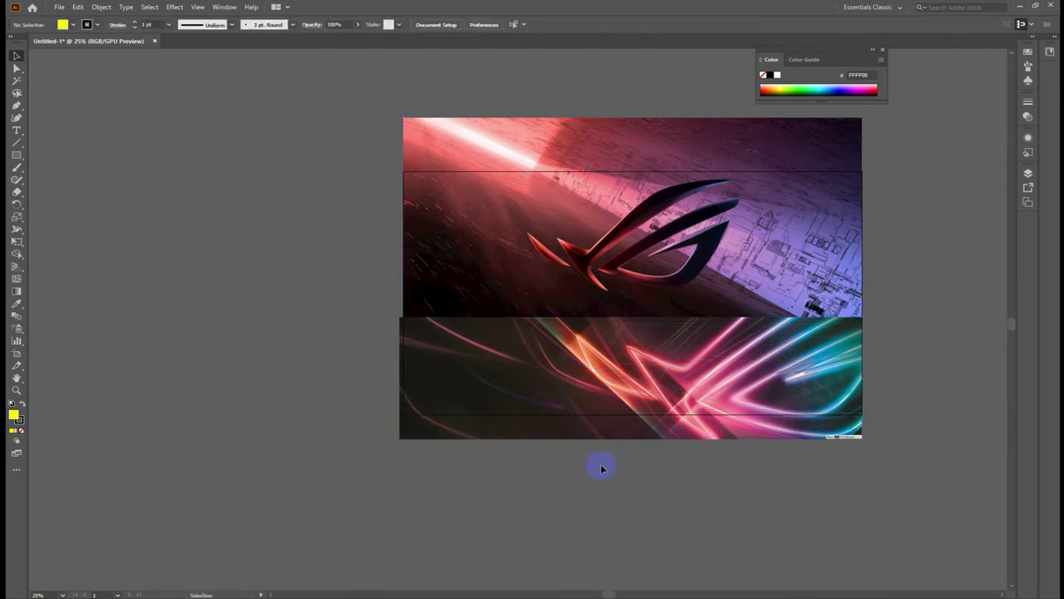
Check the neon image's edges and set its height back to 726 px.
key(ctrl+plus)
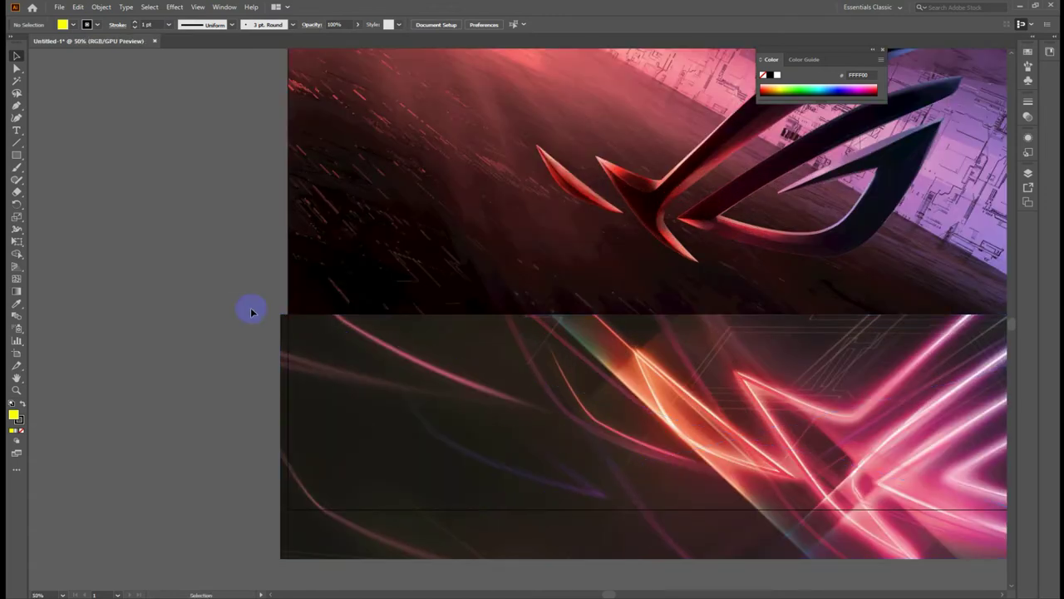
click(281, 376)
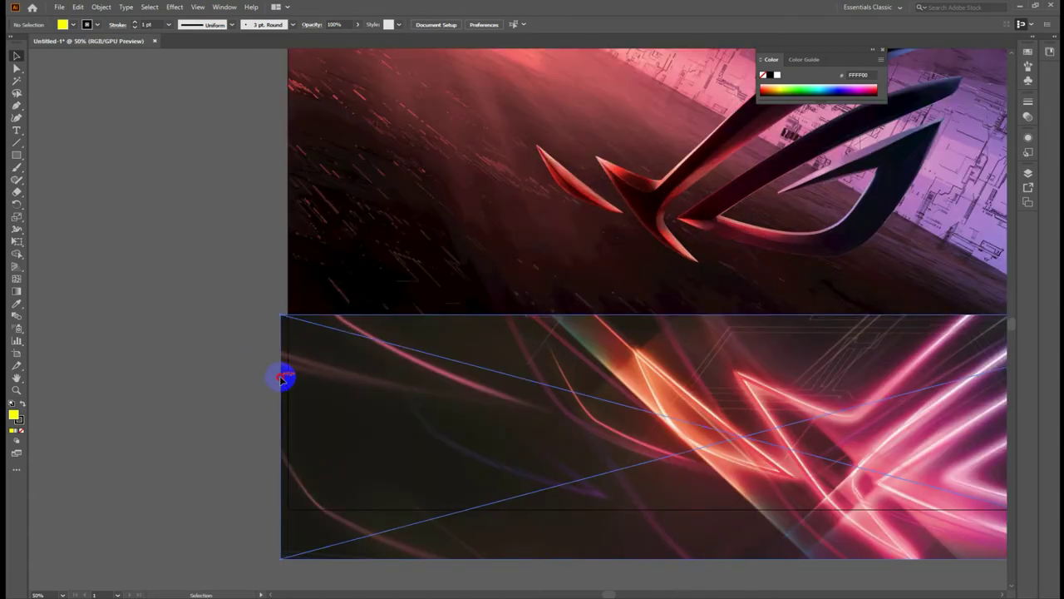
scroll(279, 379, down, 1)
scroll(278, 384, down, 1)
key(ctrl+minus)
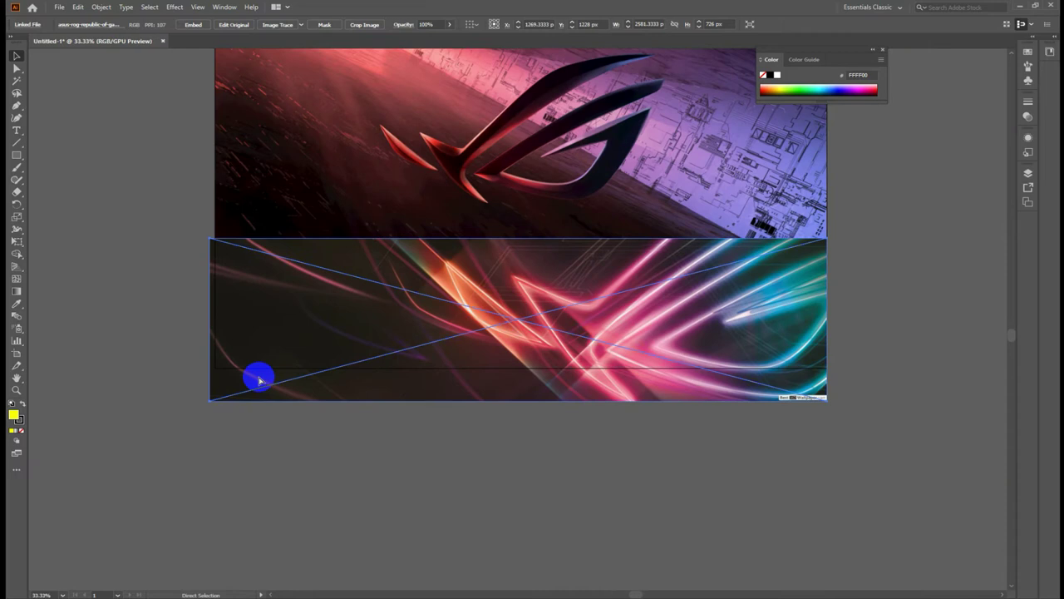
scroll(416, 432, up, 1)
click(478, 471)
click(516, 430)
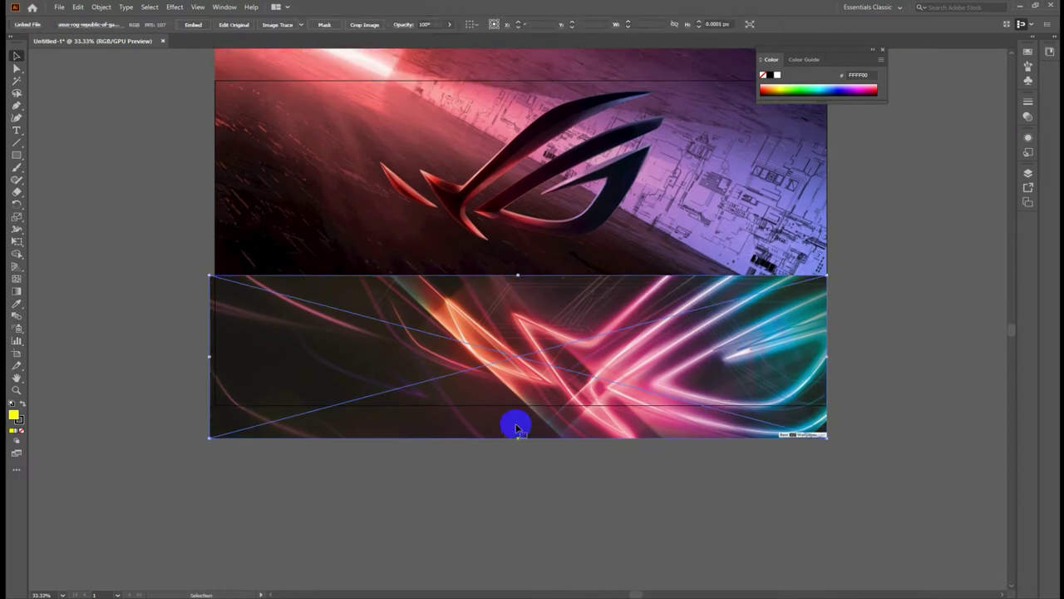
drag(519, 439, 521, 413)
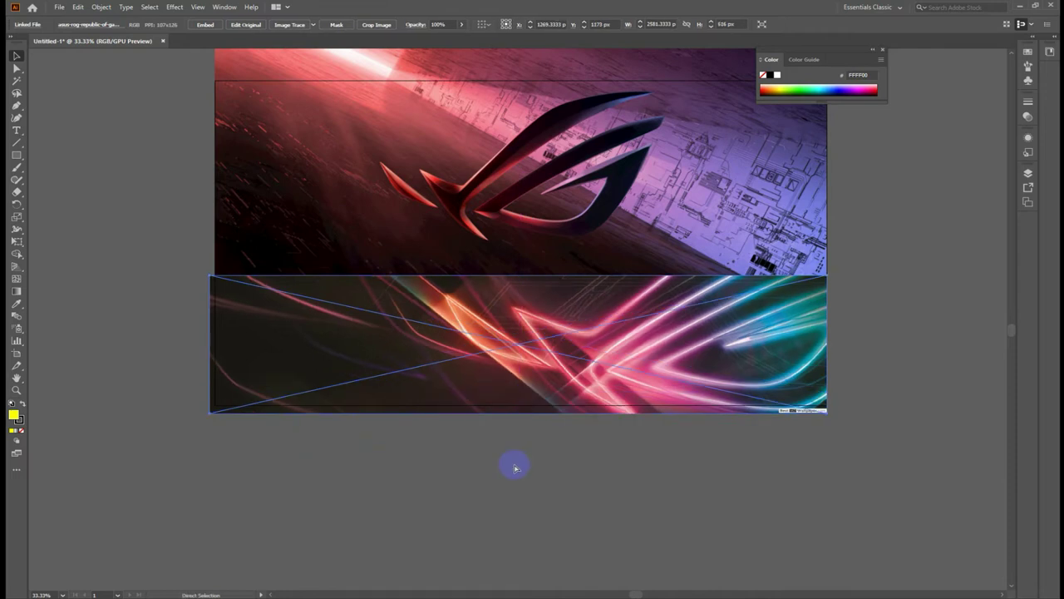
drag(516, 468, 515, 468)
click(515, 483)
Move the neon ROG image up to sit just beneath the top wallpaper.
scroll(513, 482, up, 5)
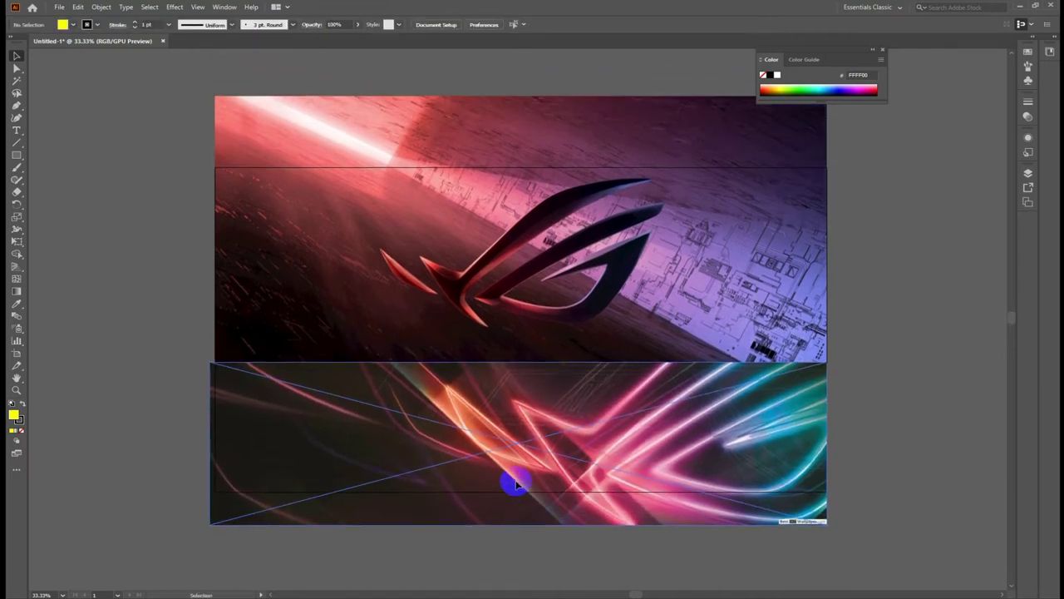
click(492, 181)
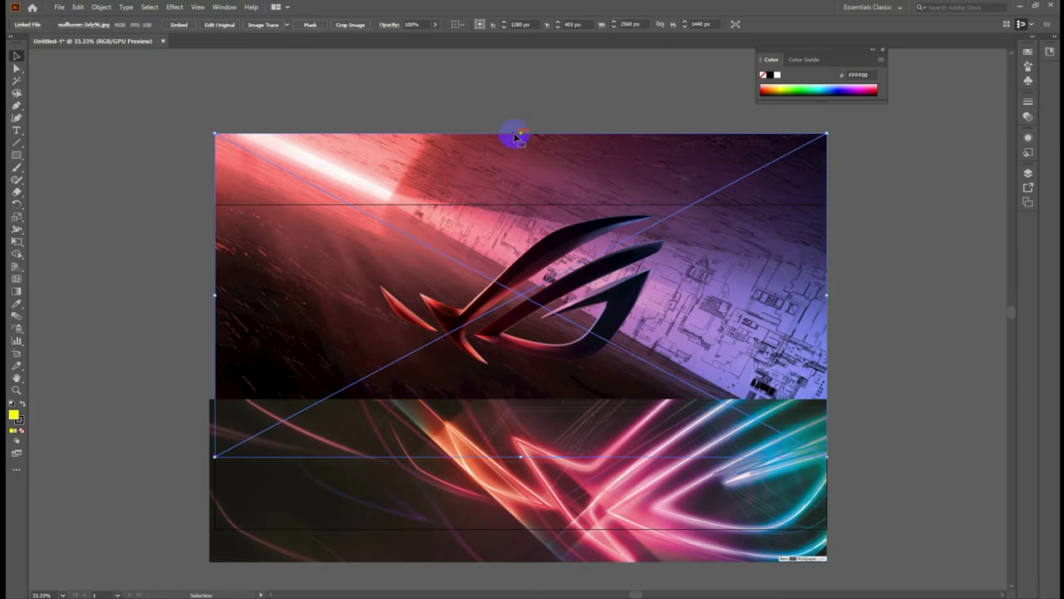
click(120, 232)
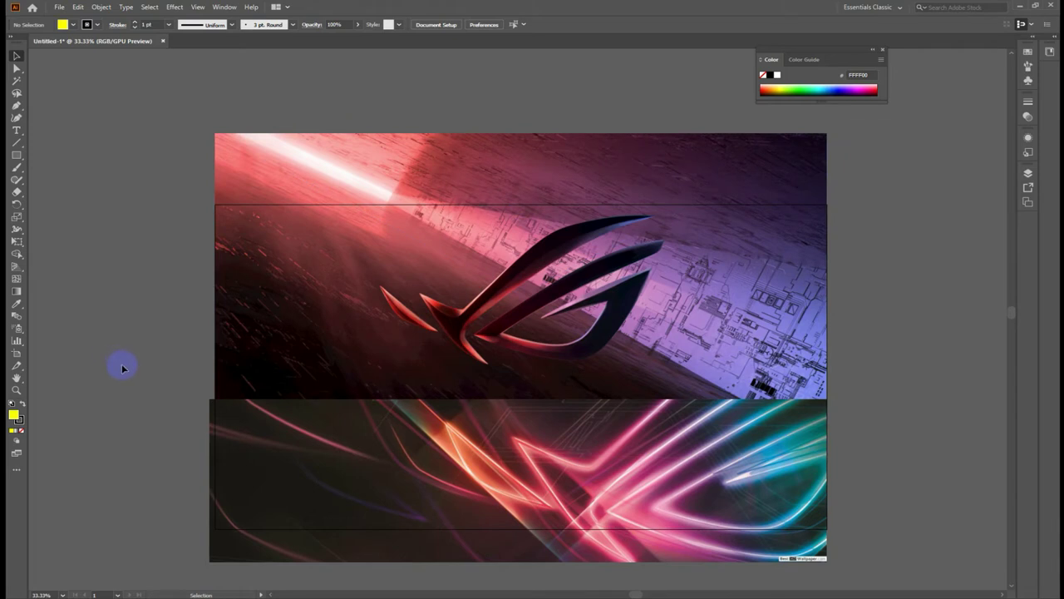
scroll(122, 368, down, 2)
click(349, 371)
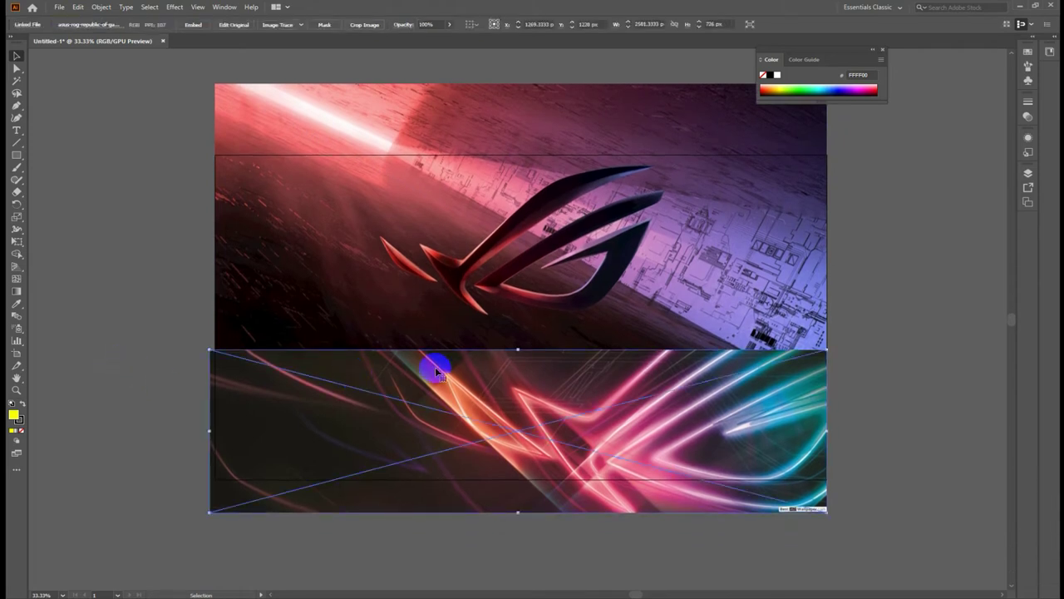
drag(514, 400, 551, 399)
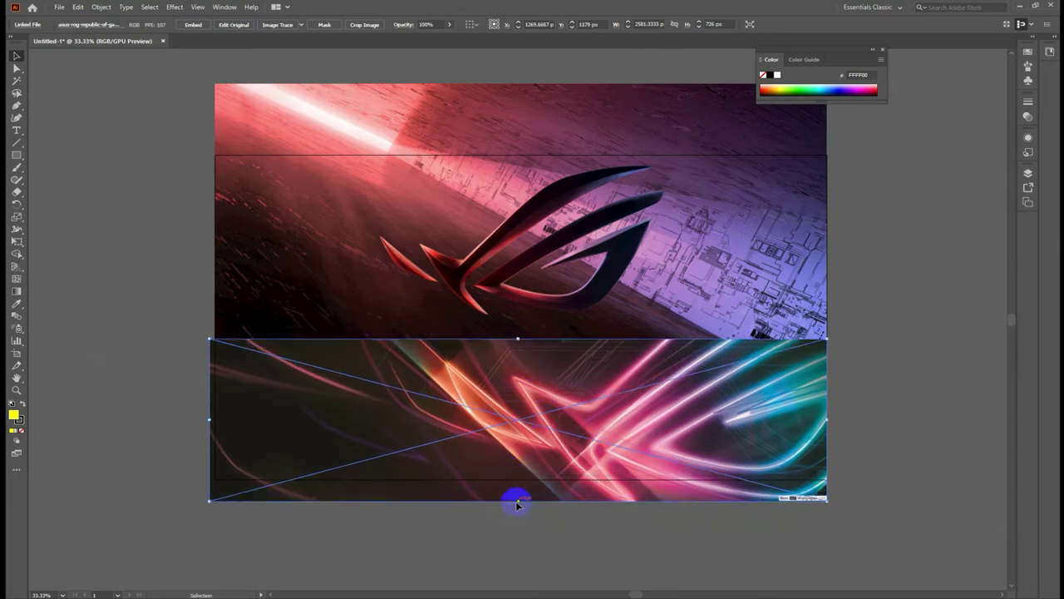
click(509, 503)
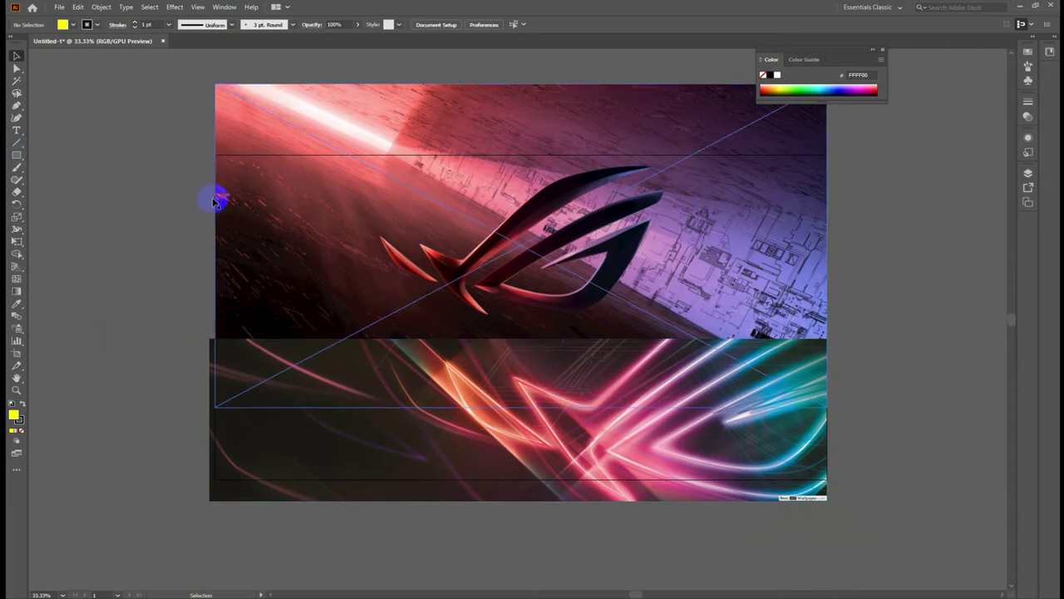
Draw and delete a trial full-width band, then bring up the banner sizing image.
click(16, 154)
drag(216, 281, 827, 371)
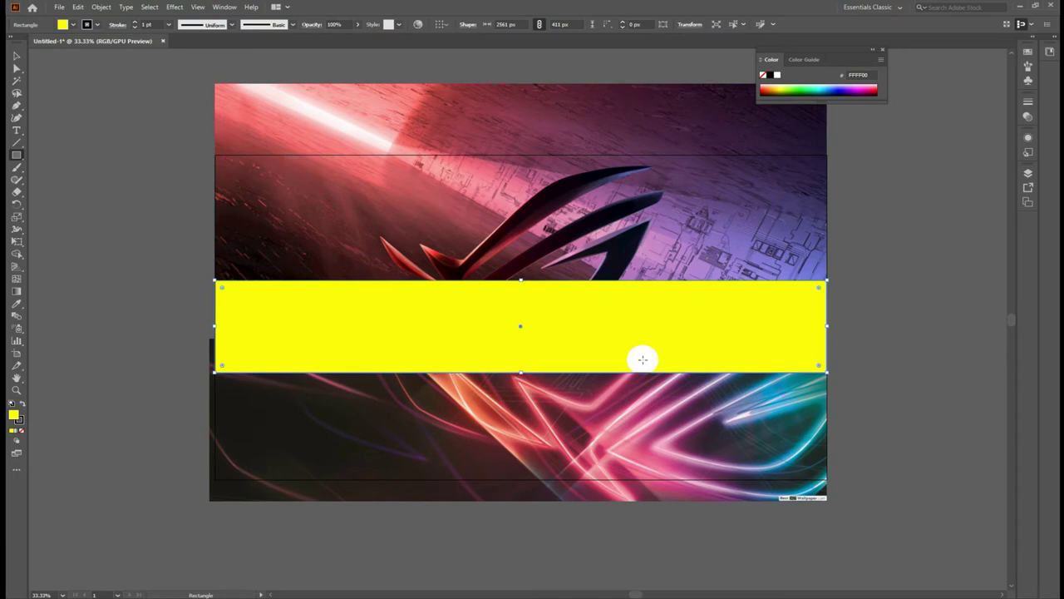
key(Delete)
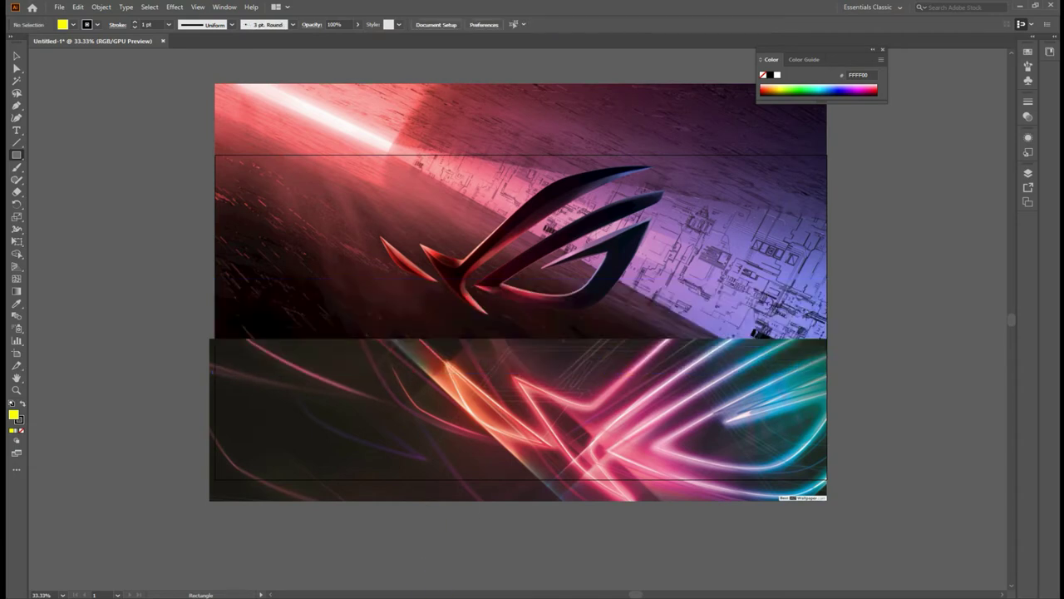
click(906, 547)
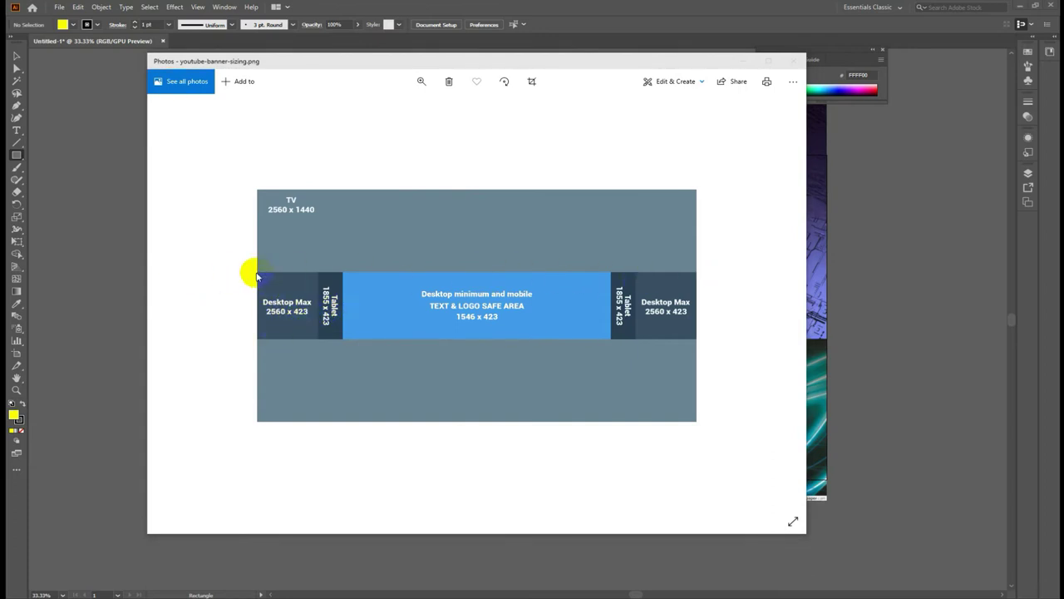
Check the Desktop Max 2560 x 423 and Tablet 1855 x 423 zones on the chart.
click(307, 297)
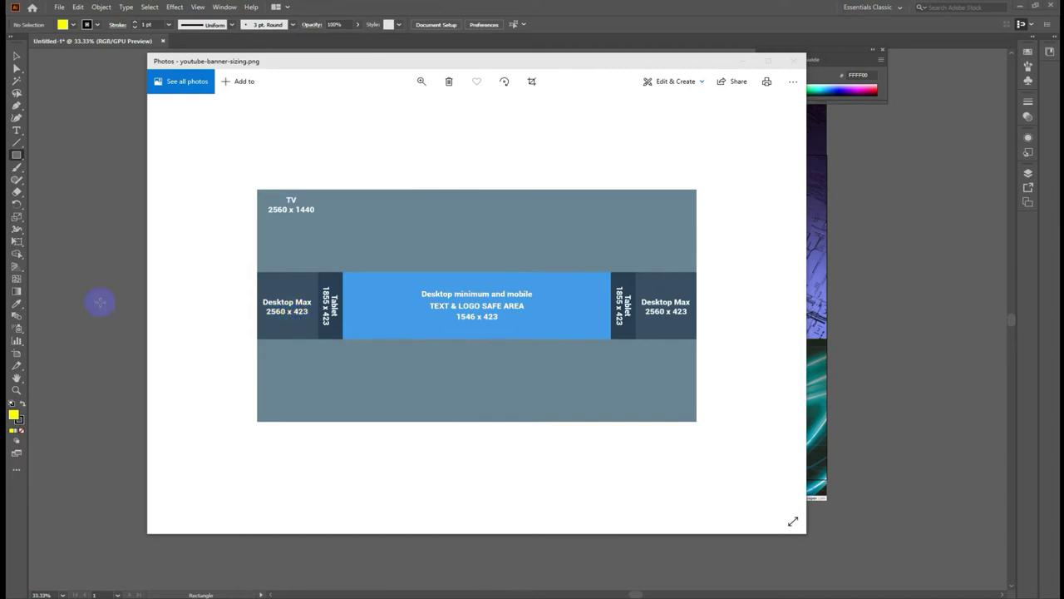
Create a 2560 x 423 px rectangle through the Rectangle size dialog.
click(15, 56)
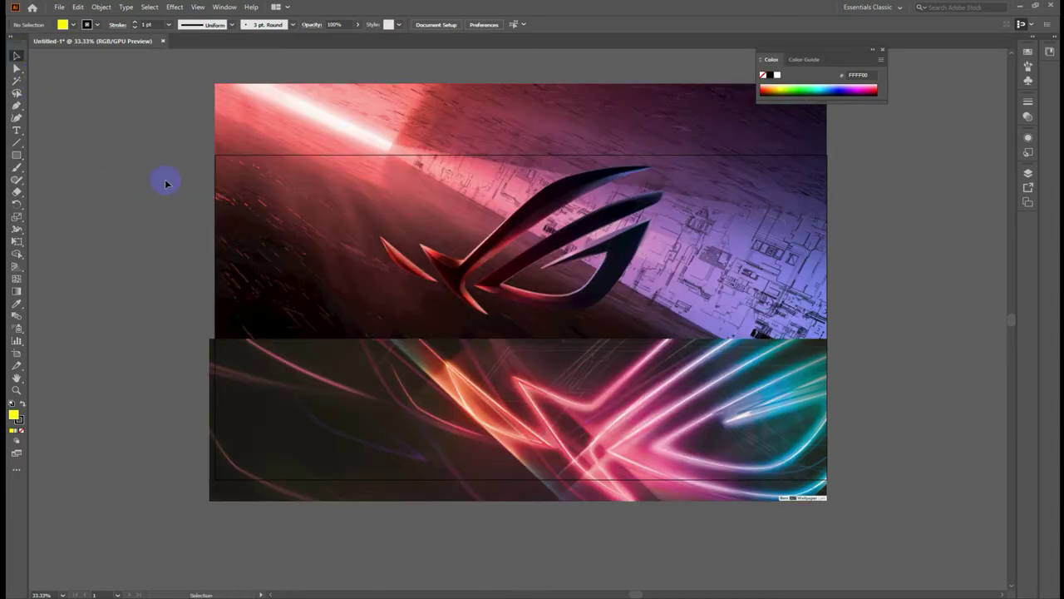
click(15, 156)
click(145, 247)
drag(526, 233, 501, 251)
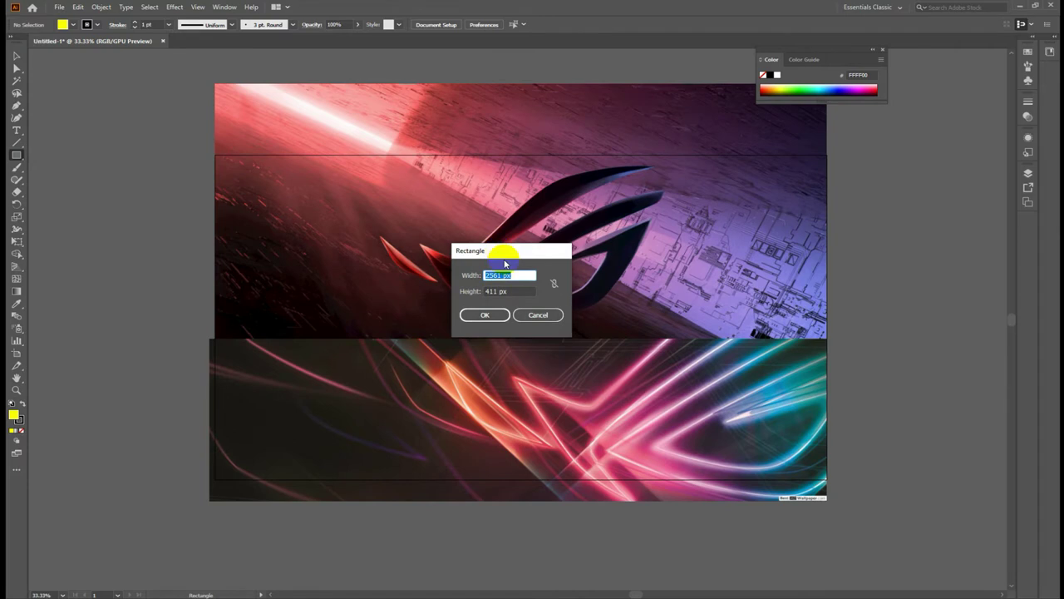
click(539, 314)
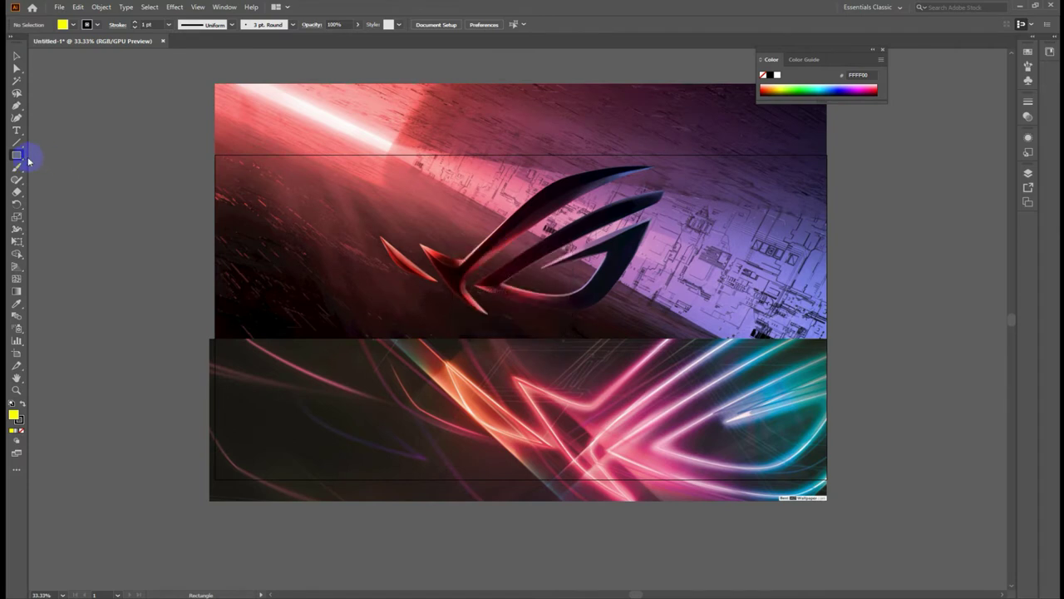
click(309, 267)
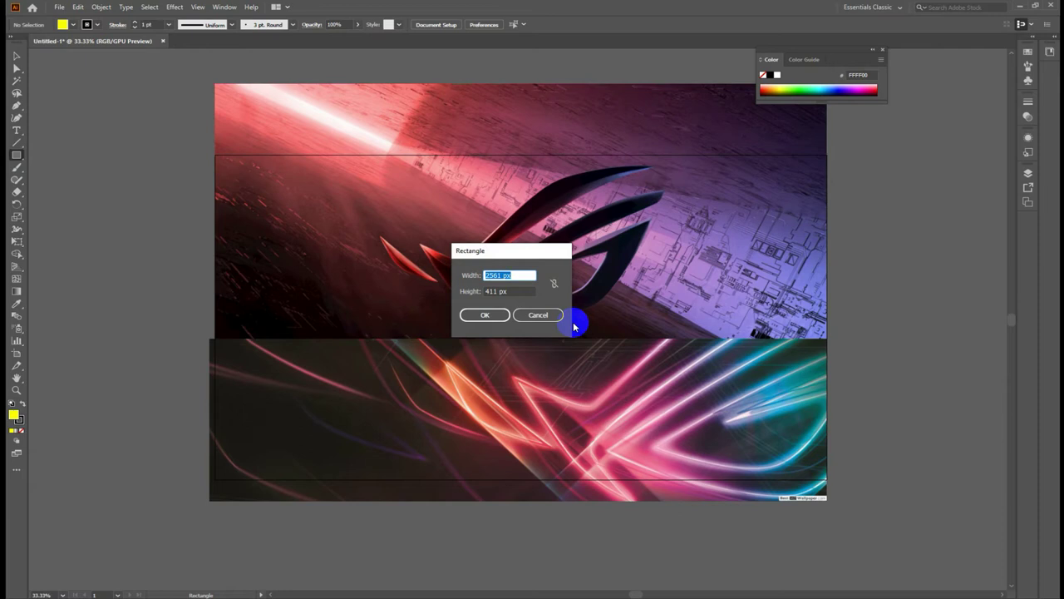
text(20)
text(560)
click(468, 290)
text(423)
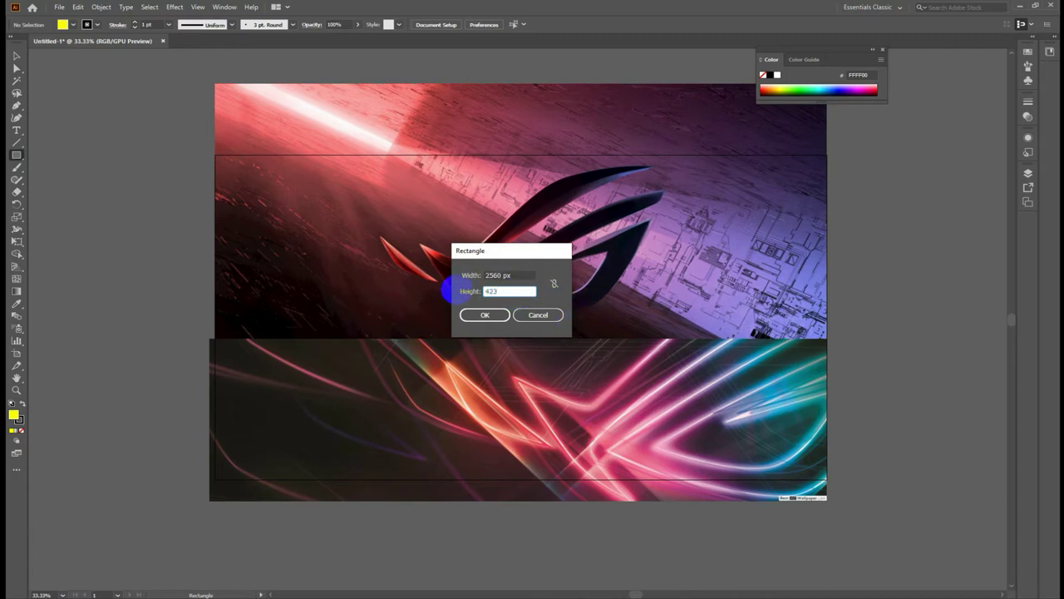
click(482, 315)
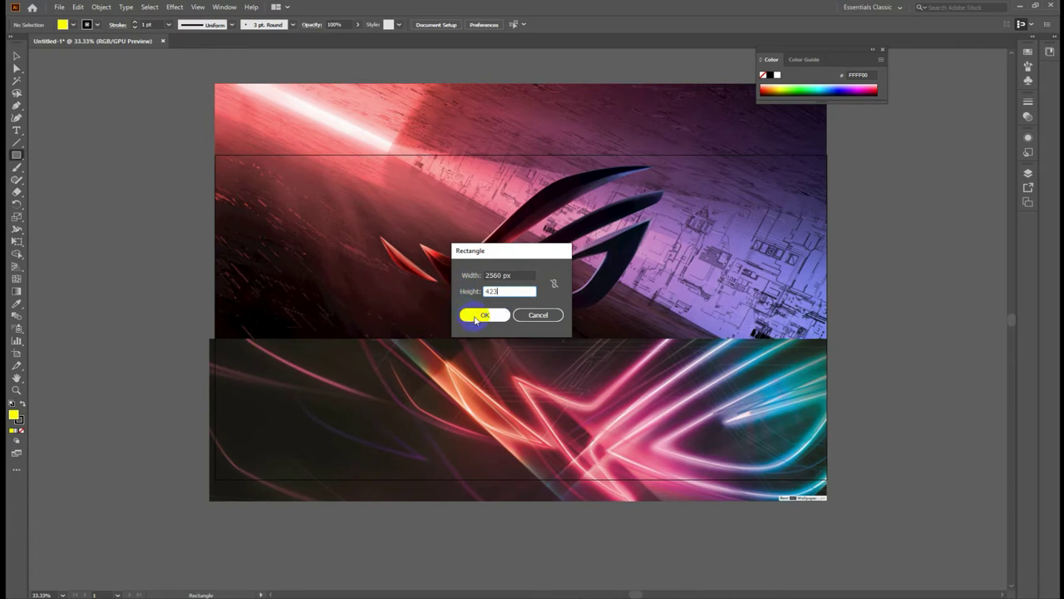
Move the yellow rectangle onto the middle of the banner.
key(v)
mouse_move(166, 254)
mouse_down()
mouse_move(253, 298)
mouse_move(227, 284)
mouse_up()
click(126, 224)
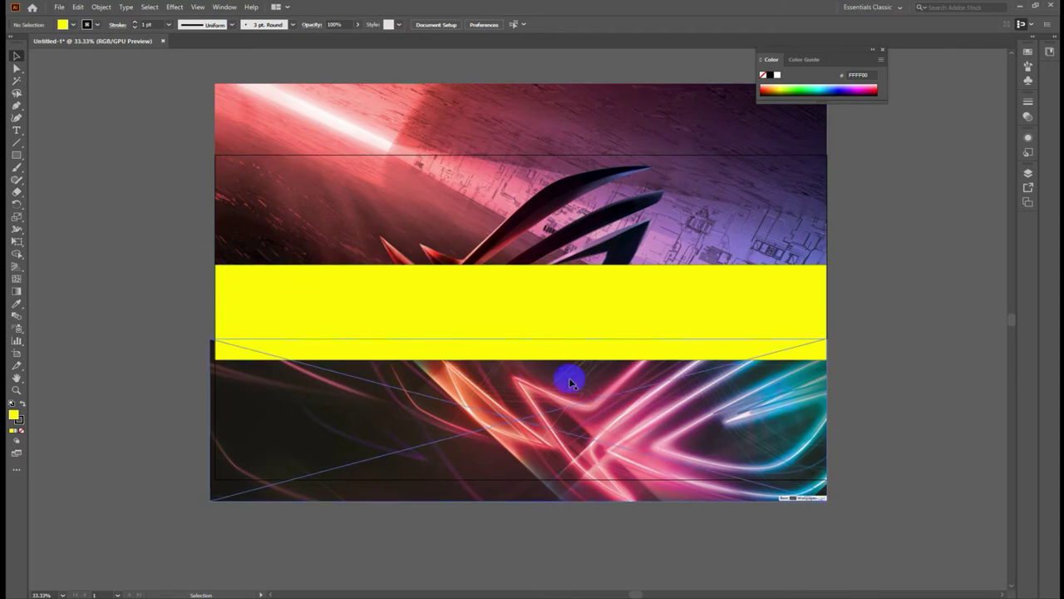
Centre the yellow rectangle horizontally and vertically, aligned to the artboard.
click(305, 302)
drag(281, 311, 299, 322)
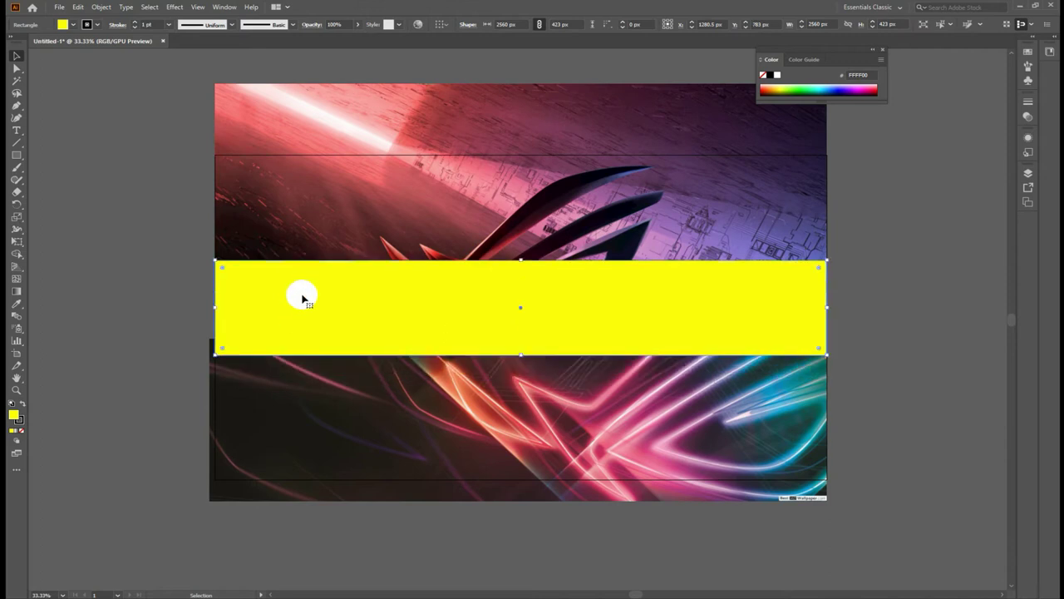
mouse_move(300, 322)
mouse_down()
mouse_move(302, 302)
mouse_move(335, 297)
mouse_up()
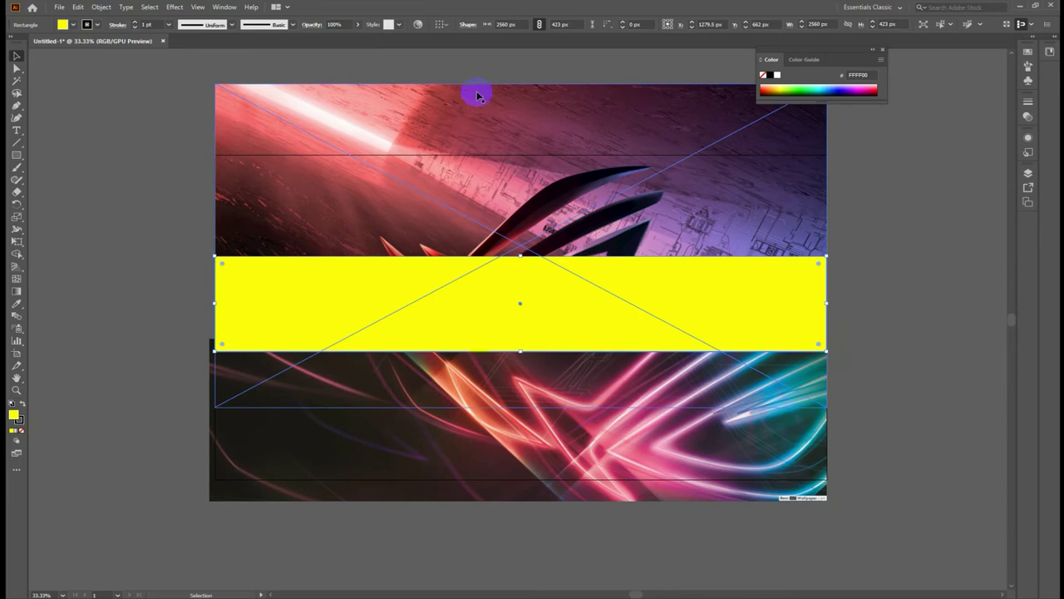
click(444, 24)
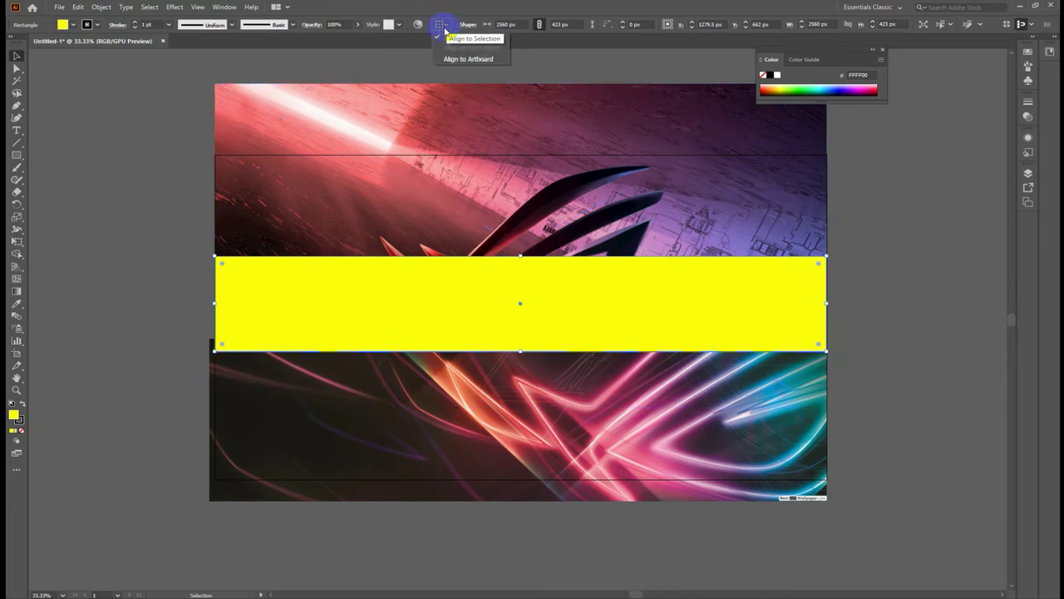
click(478, 59)
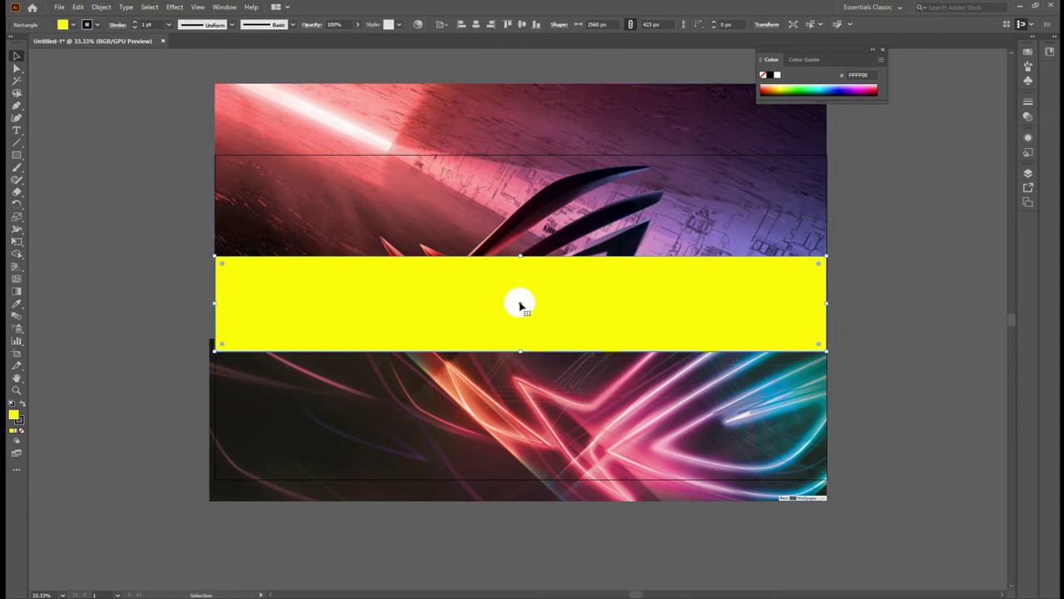
click(477, 25)
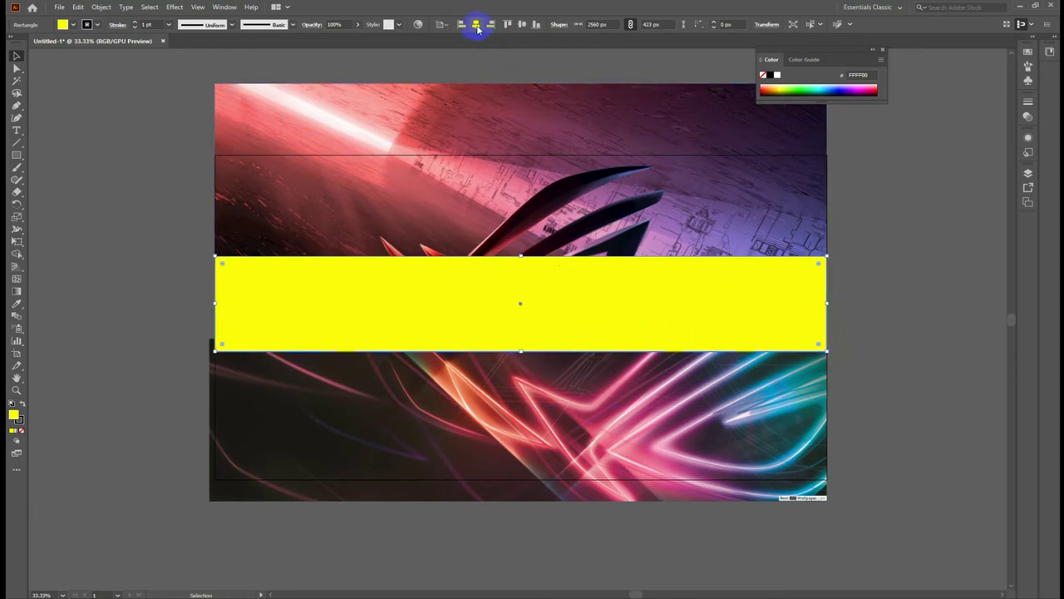
click(522, 25)
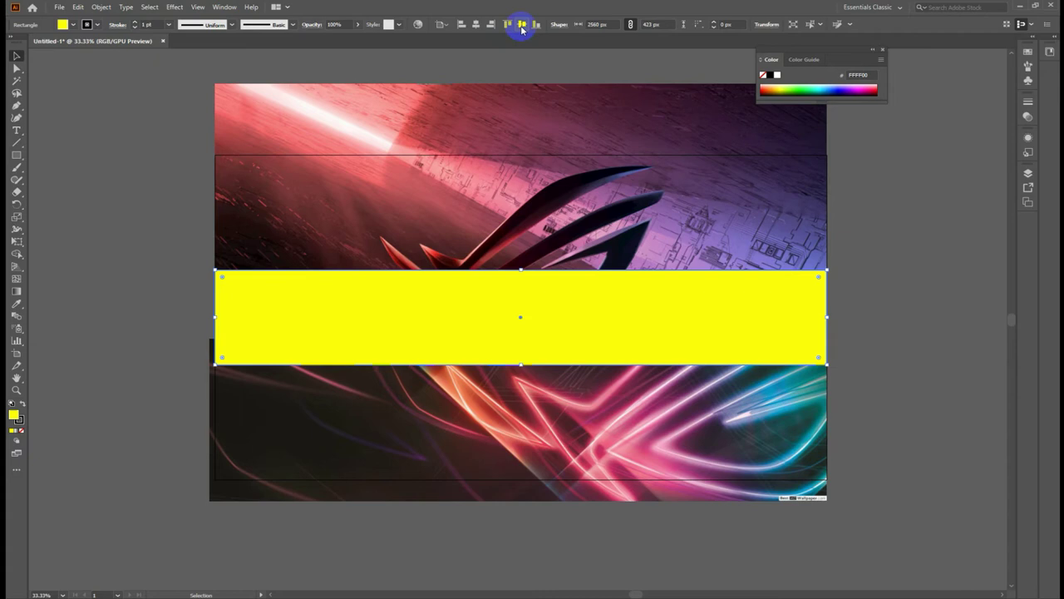
Bring the youtube-banner-sizing.png chart back up for reference.
click(161, 198)
click(813, 335)
click(884, 316)
click(522, 321)
click(886, 549)
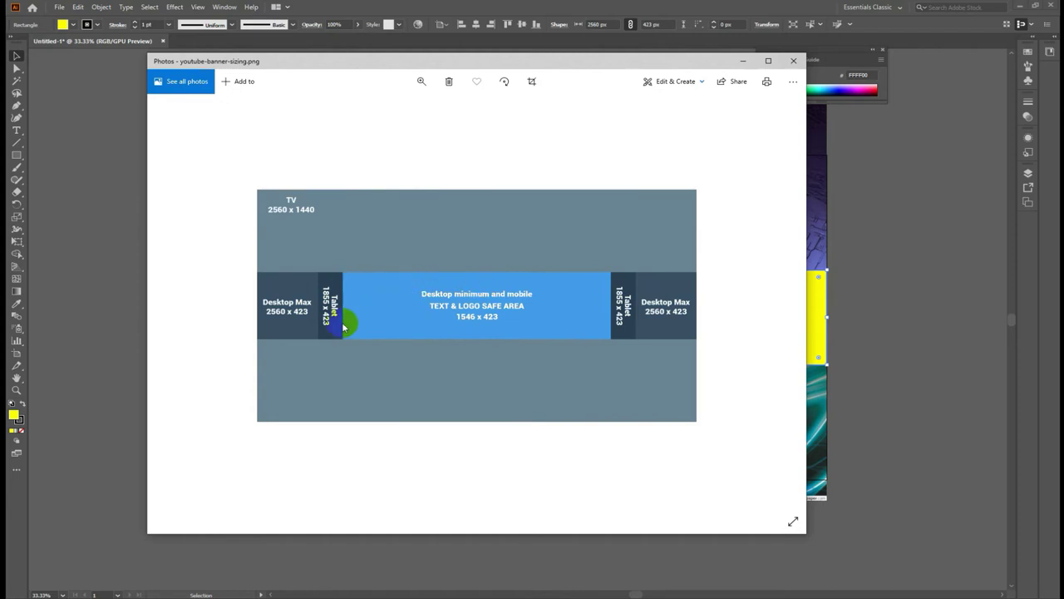
Switch back to the Illustrator artboard and deselect the yellow rectangle.
click(90, 248)
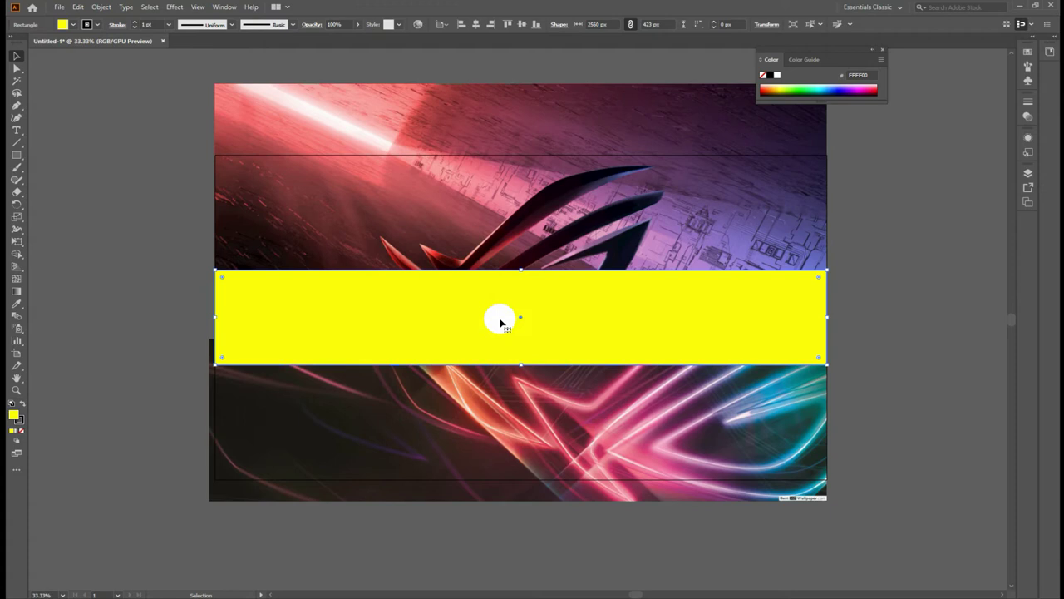
click(104, 279)
Show the rulers and add horizontal guides at the yellow bar's top and bottom edges.
click(266, 302)
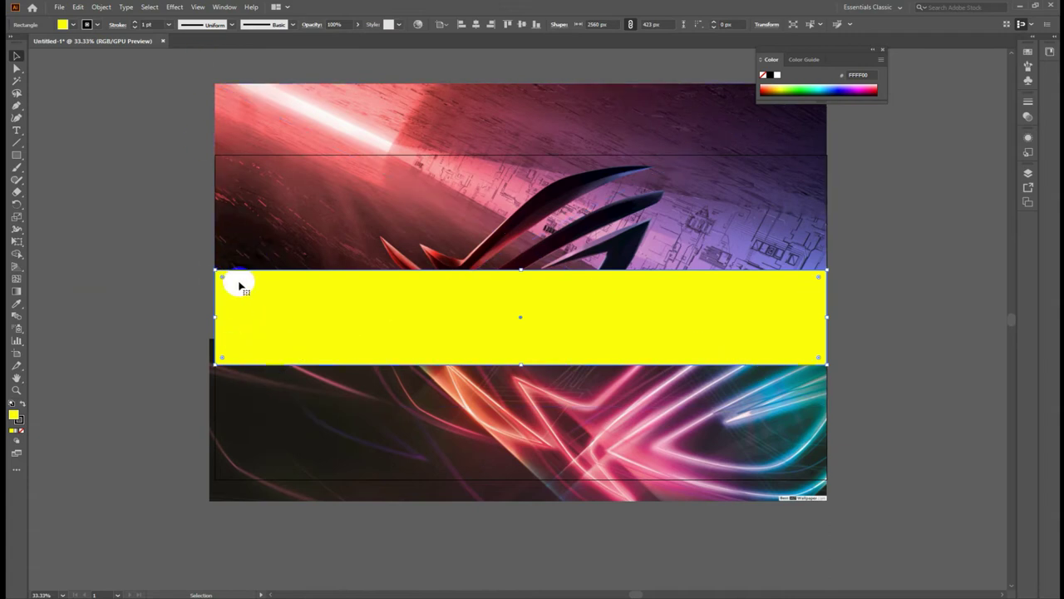
key(ctrl+r)
key(v)
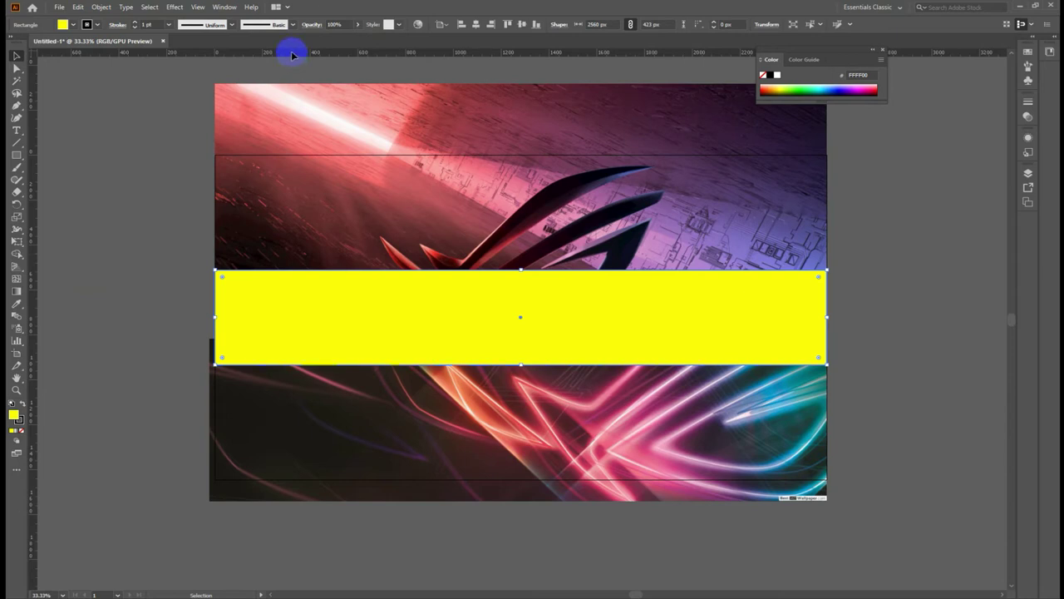
drag(292, 55, 260, 271)
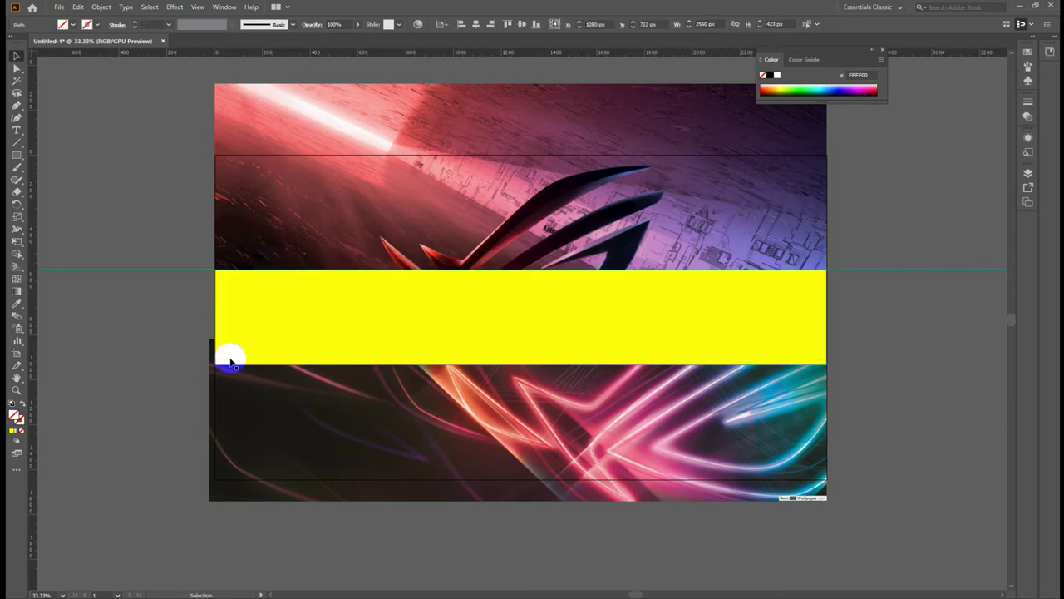
drag(226, 48, 225, 363)
Move the yellow rectangle up and left, clear of the guide band.
click(280, 312)
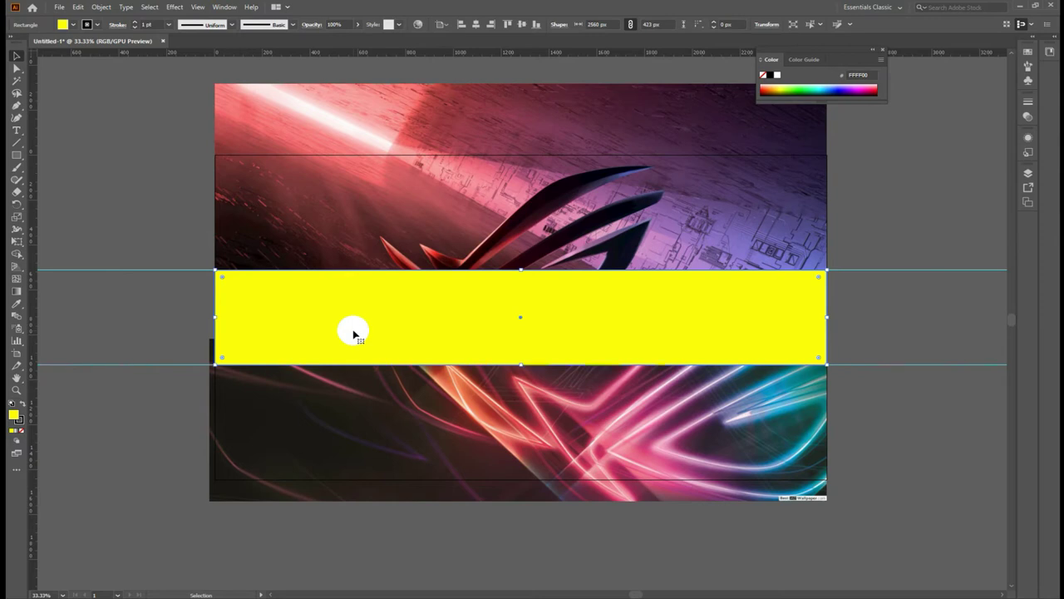
key(Delete)
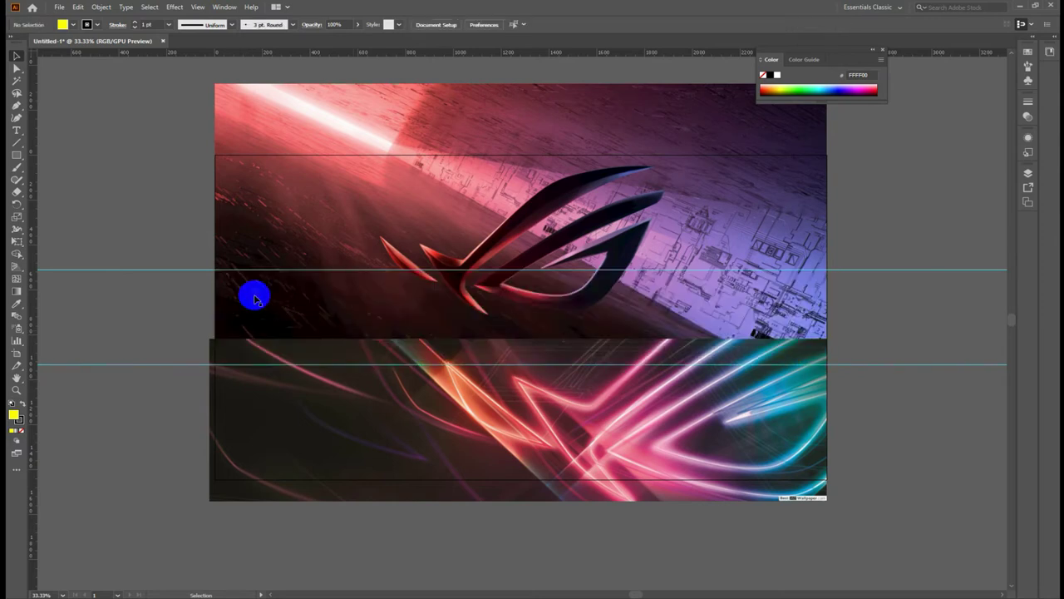
click(279, 330)
key(ctrl+z)
drag(325, 313, 223, 156)
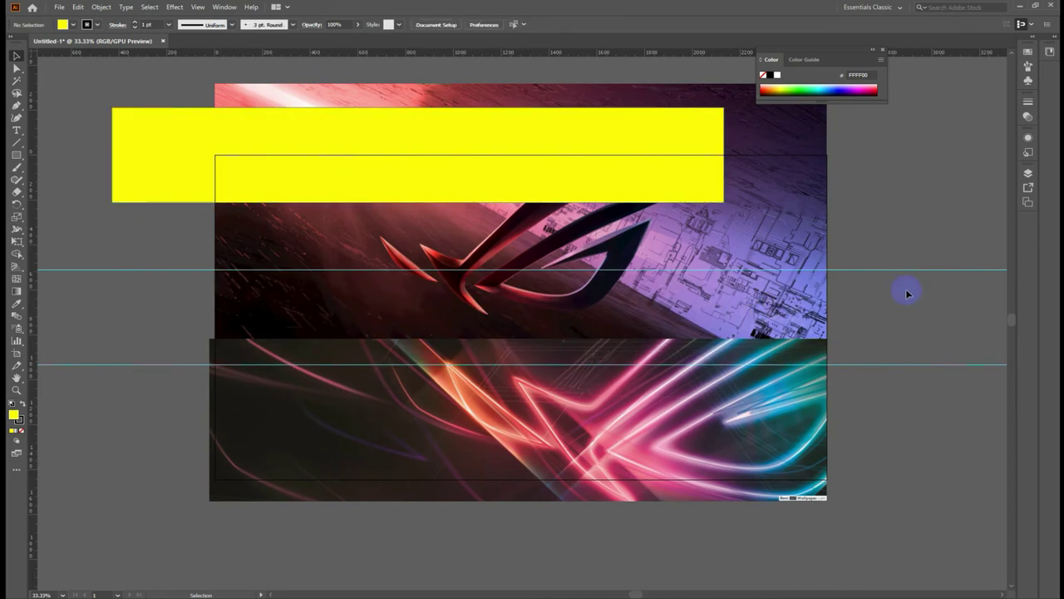
click(382, 354)
click(227, 280)
click(392, 413)
click(596, 507)
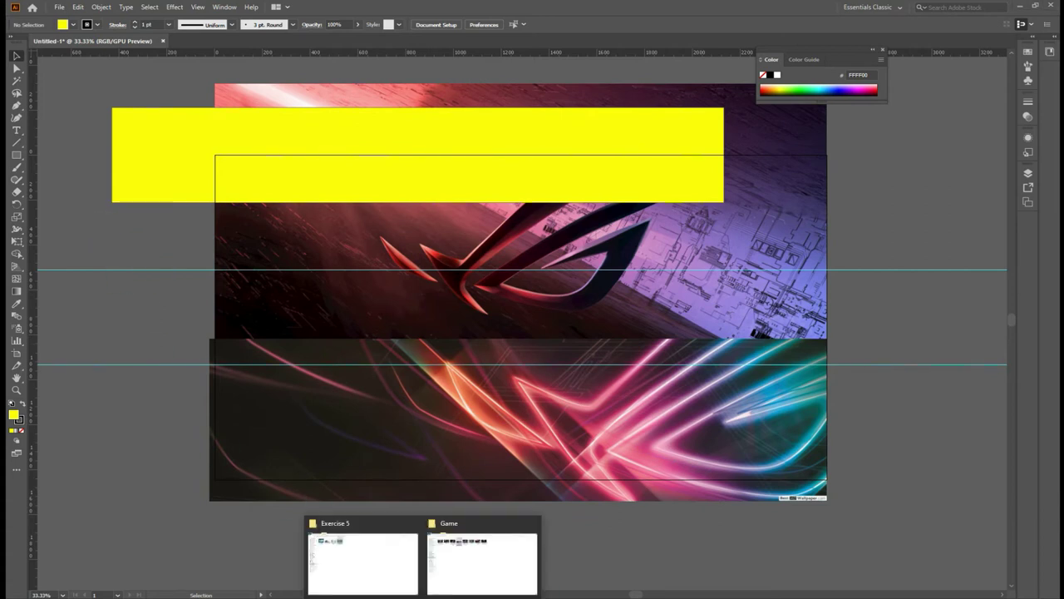
Drag maxresdefault.jpg from the Game folder onto the Illustrator artboard.
click(464, 563)
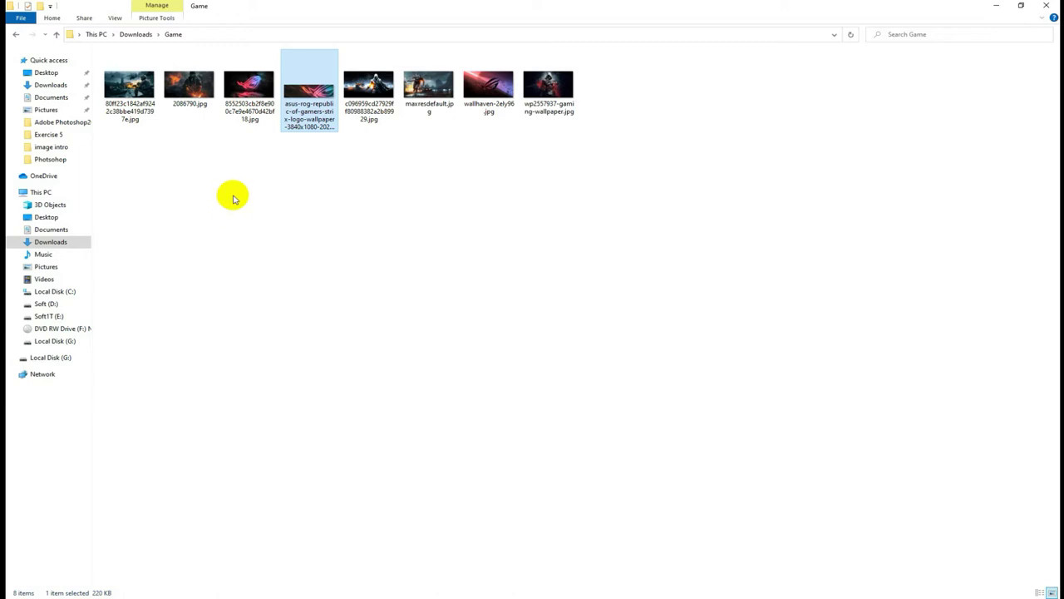
click(250, 86)
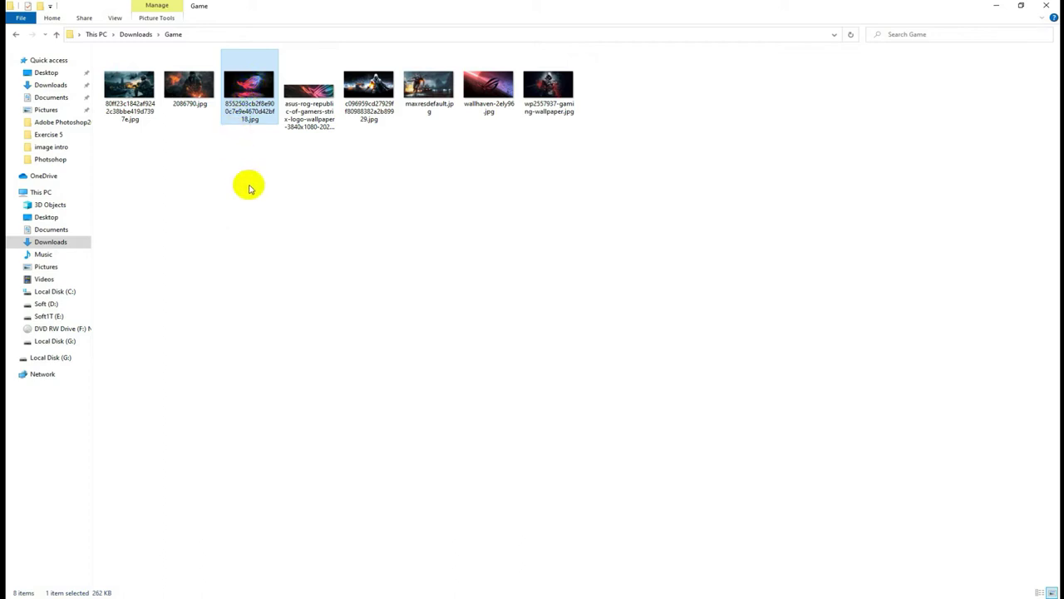
click(187, 100)
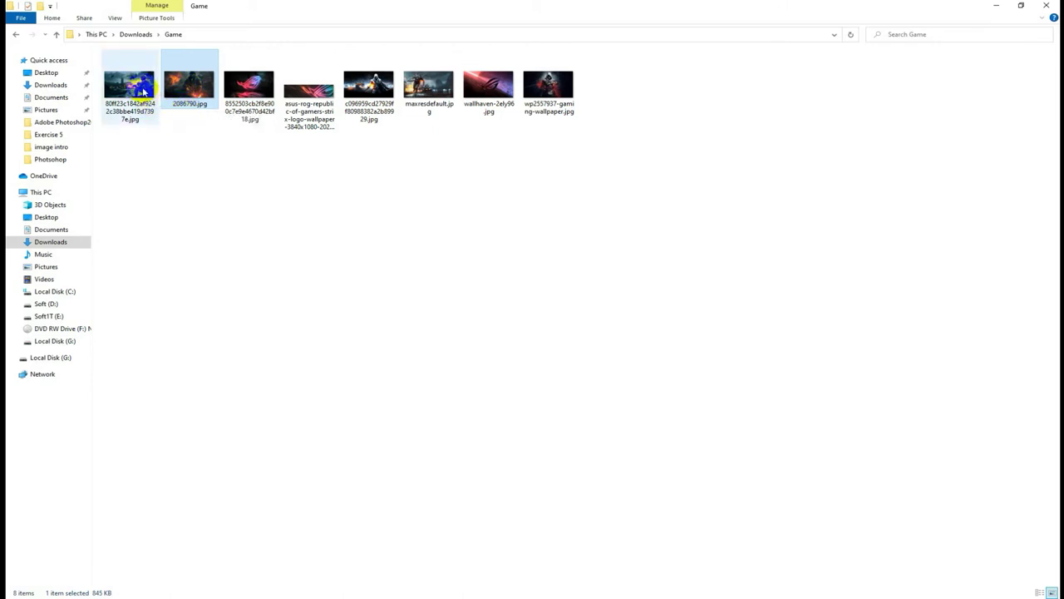
click(422, 93)
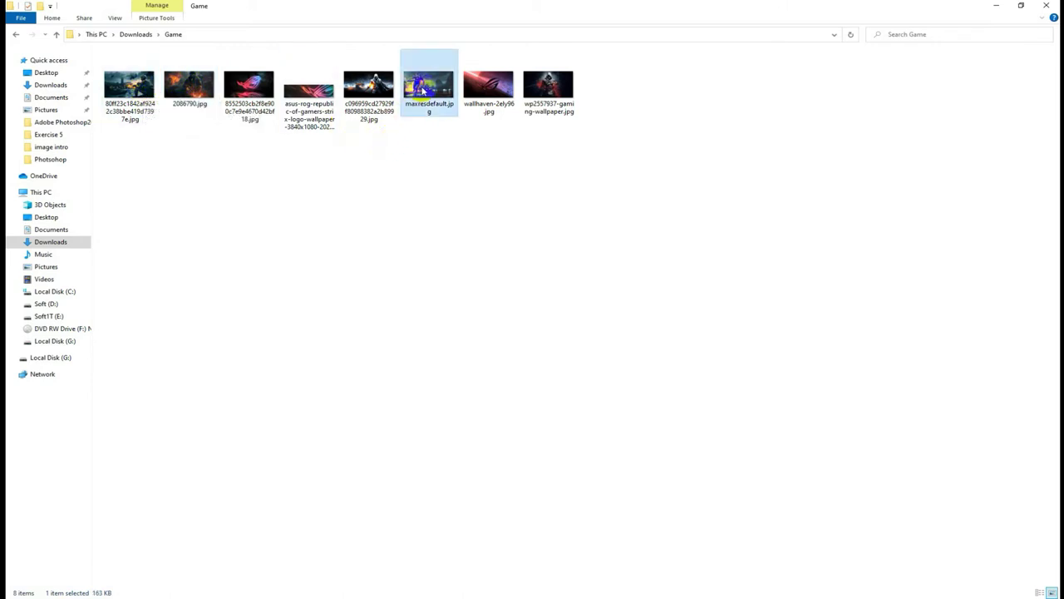
drag(424, 89, 691, 592)
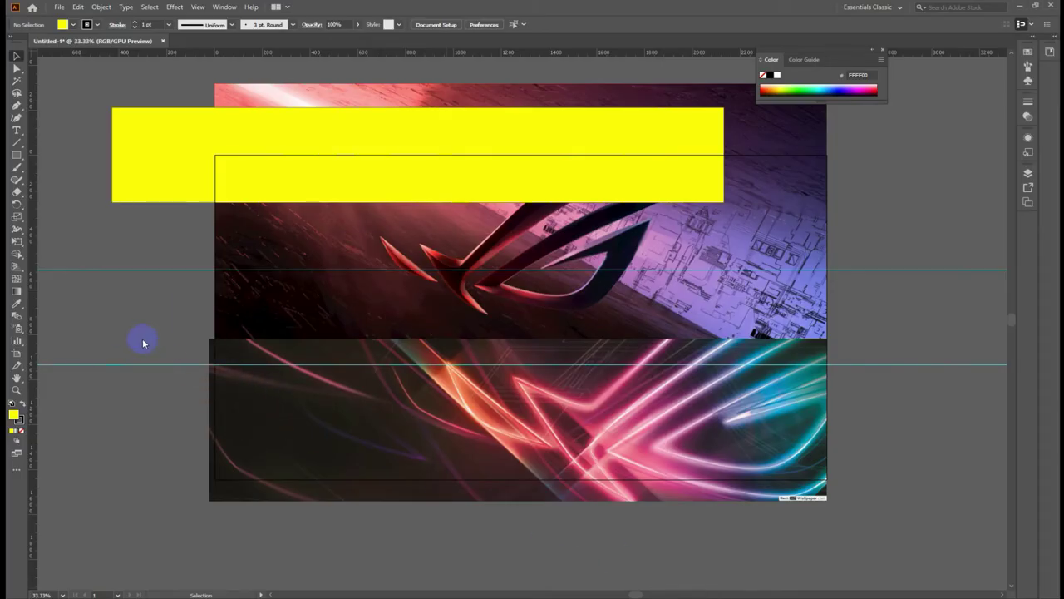
mouse_move(690, 592)
mouse_down()
mouse_move(166, 339)
mouse_move(349, 310)
mouse_up()
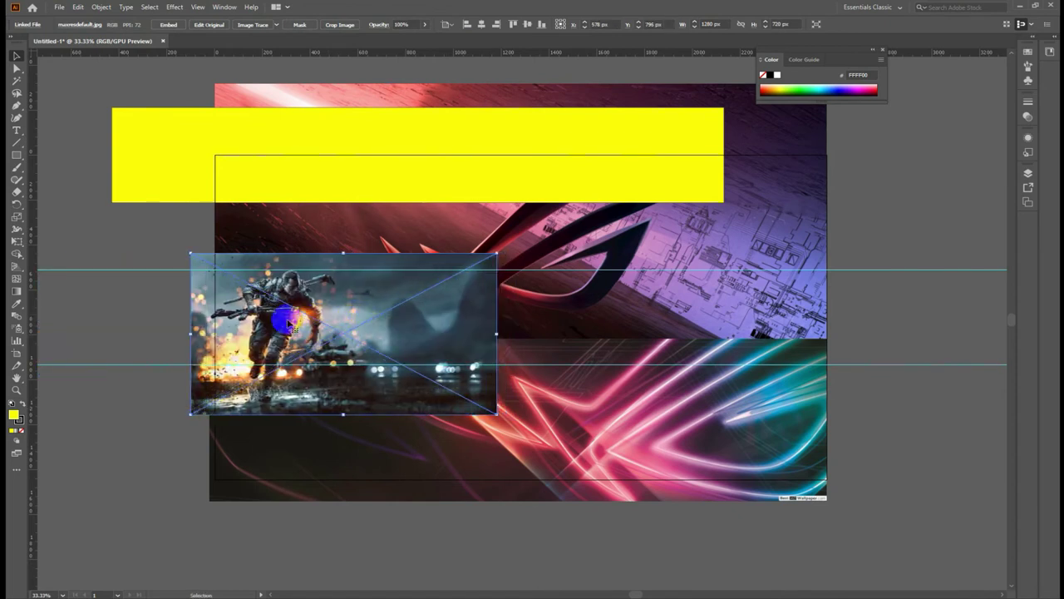
Resize the soldier image from its corners to fit between the guides.
click(130, 310)
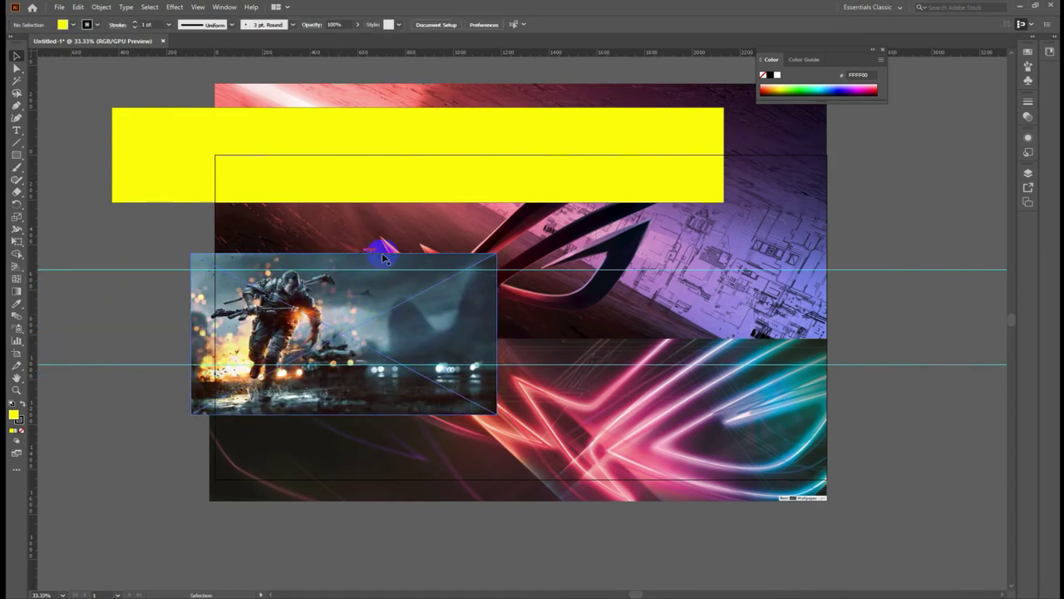
click(438, 314)
drag(496, 253, 475, 271)
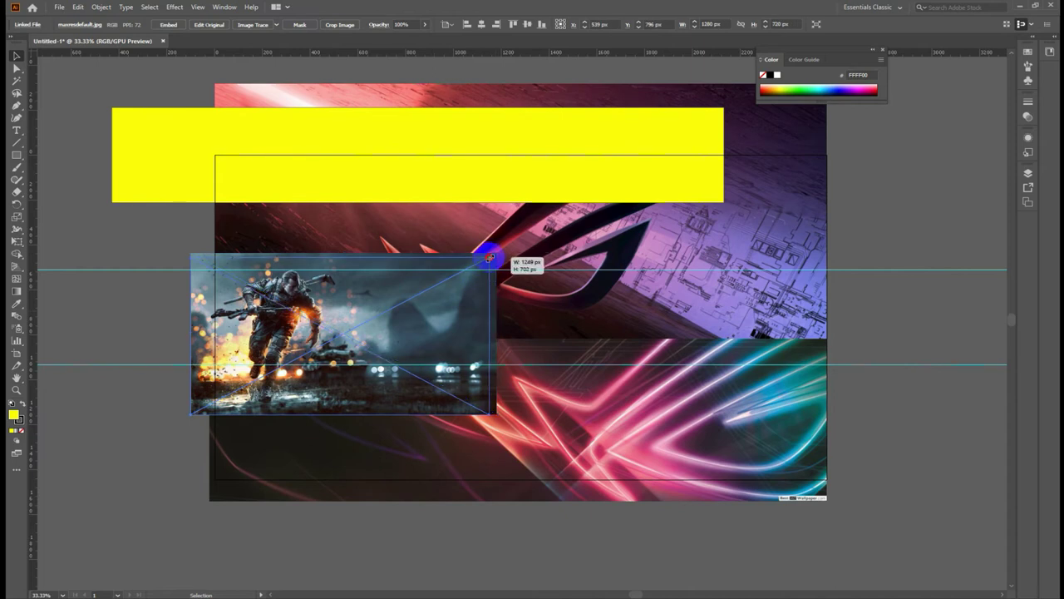
drag(475, 270, 475, 269)
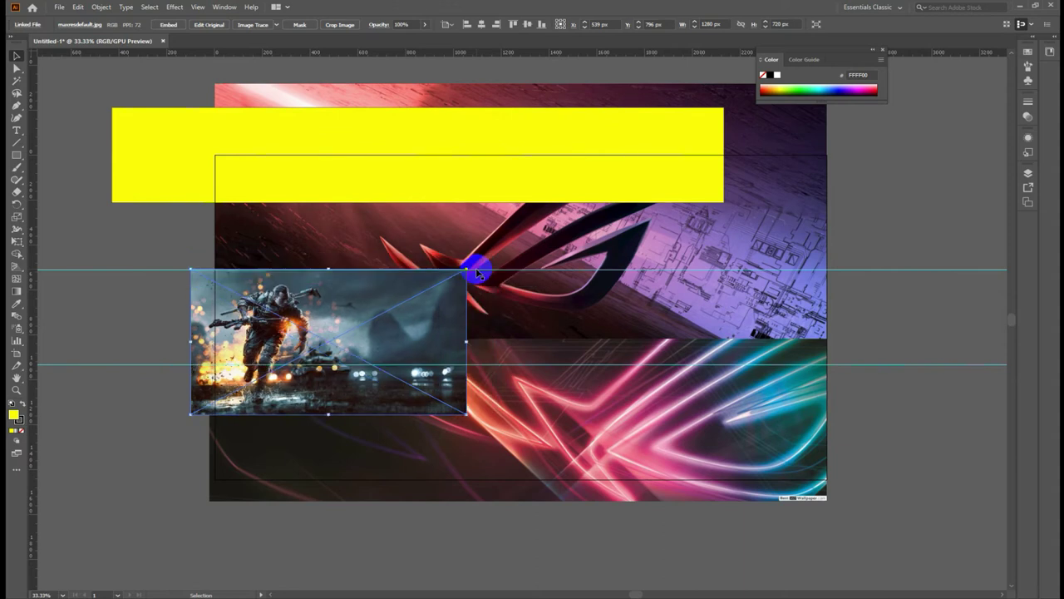
drag(190, 414, 212, 404)
drag(465, 406, 434, 366)
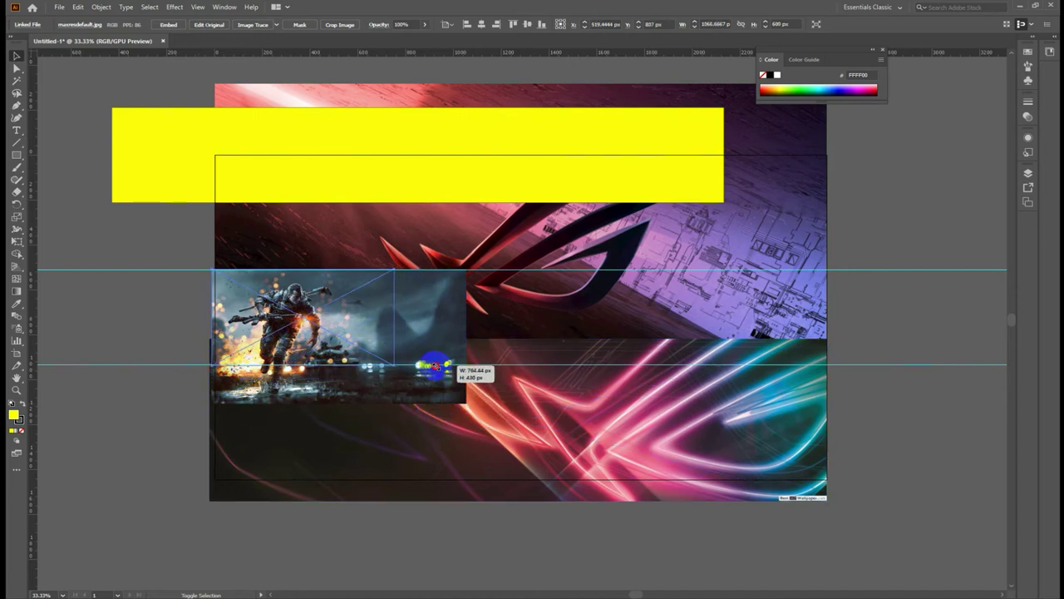
drag(434, 366, 425, 366)
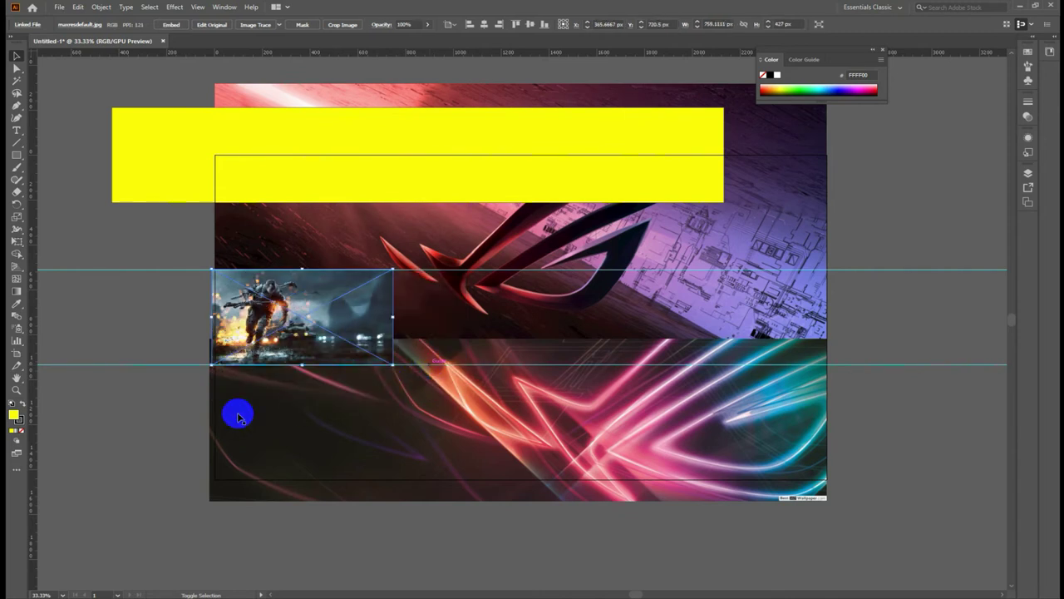
click(165, 428)
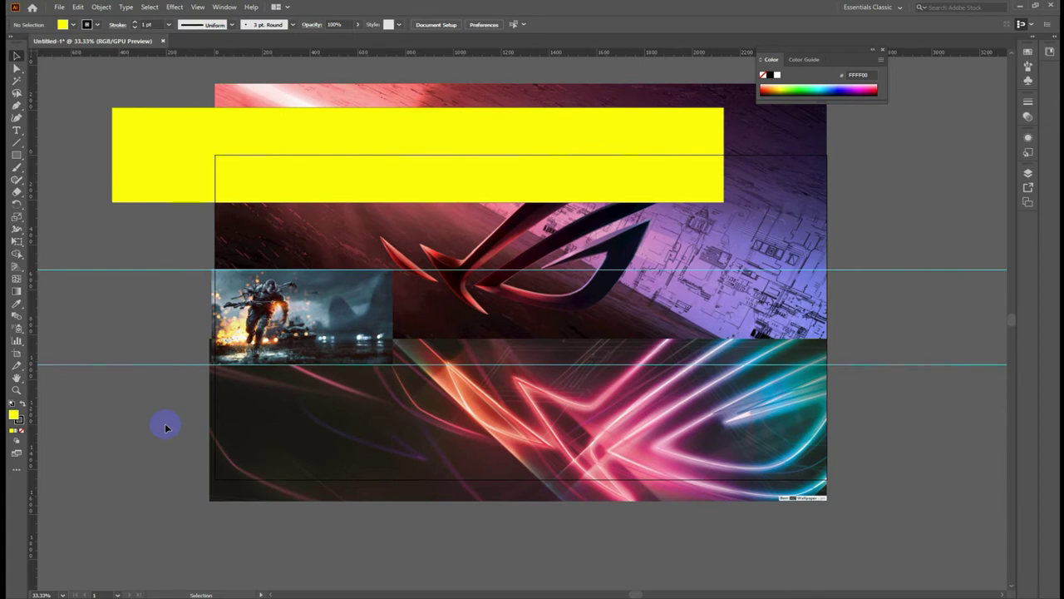
Enlarge the soldier image up and to the right on the banner's left side.
click(324, 329)
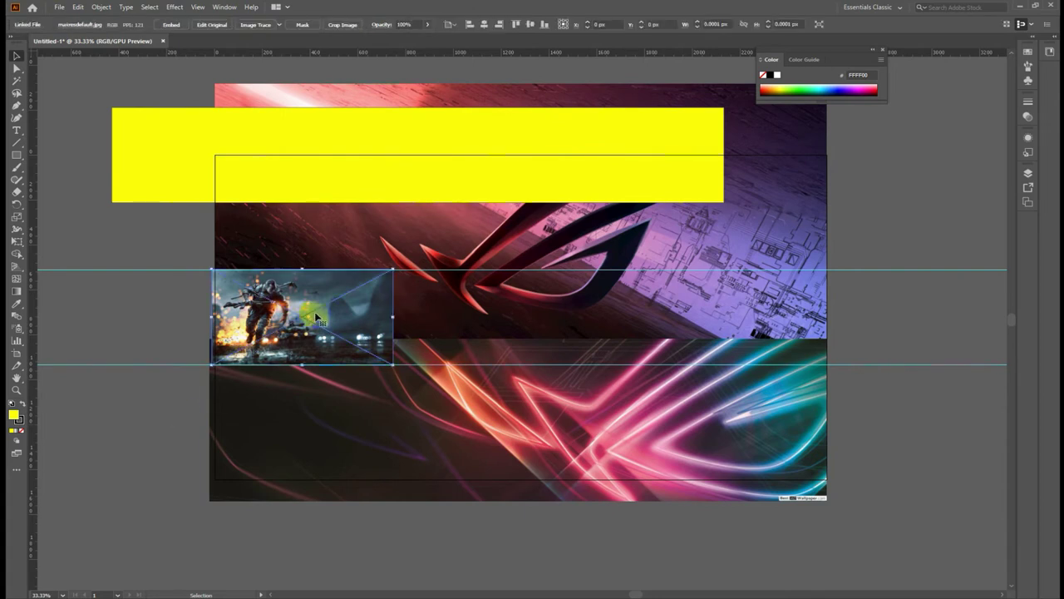
click(166, 245)
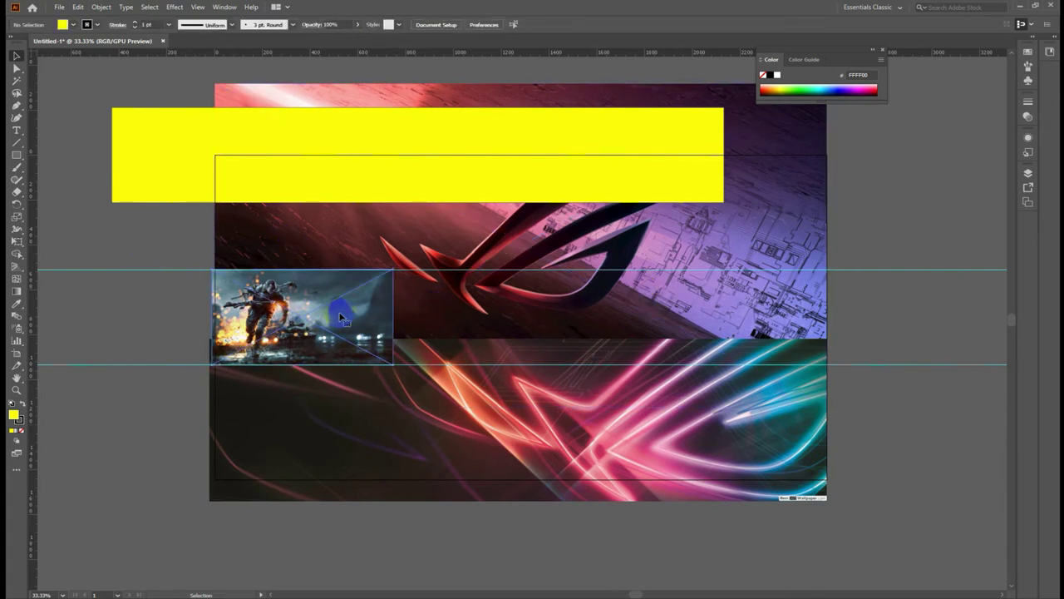
click(341, 318)
mouse_move(389, 363)
mouse_down()
mouse_move(450, 406)
mouse_move(453, 396)
mouse_up()
click(178, 418)
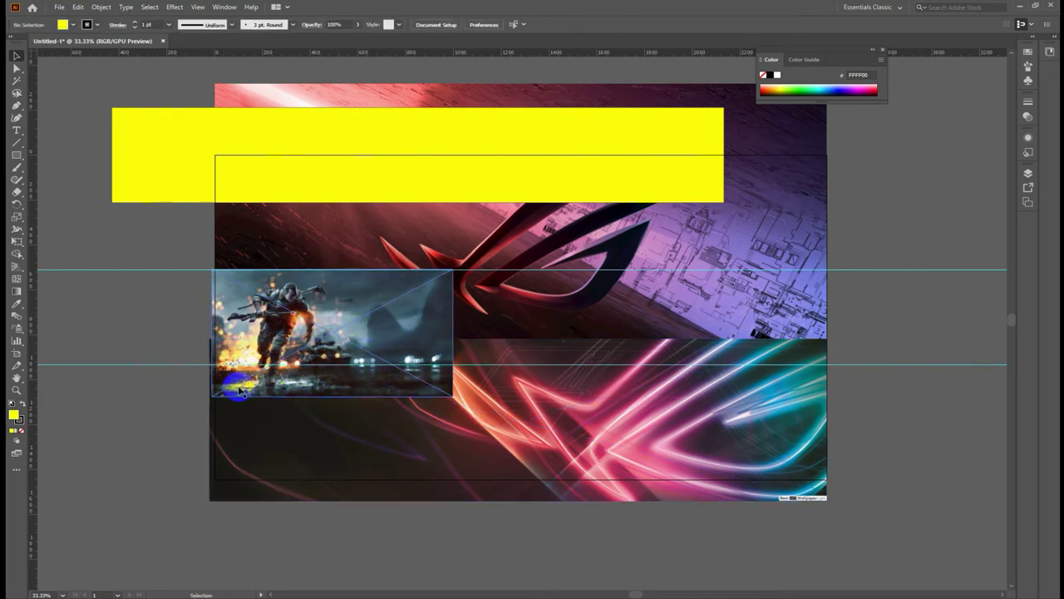
click(336, 299)
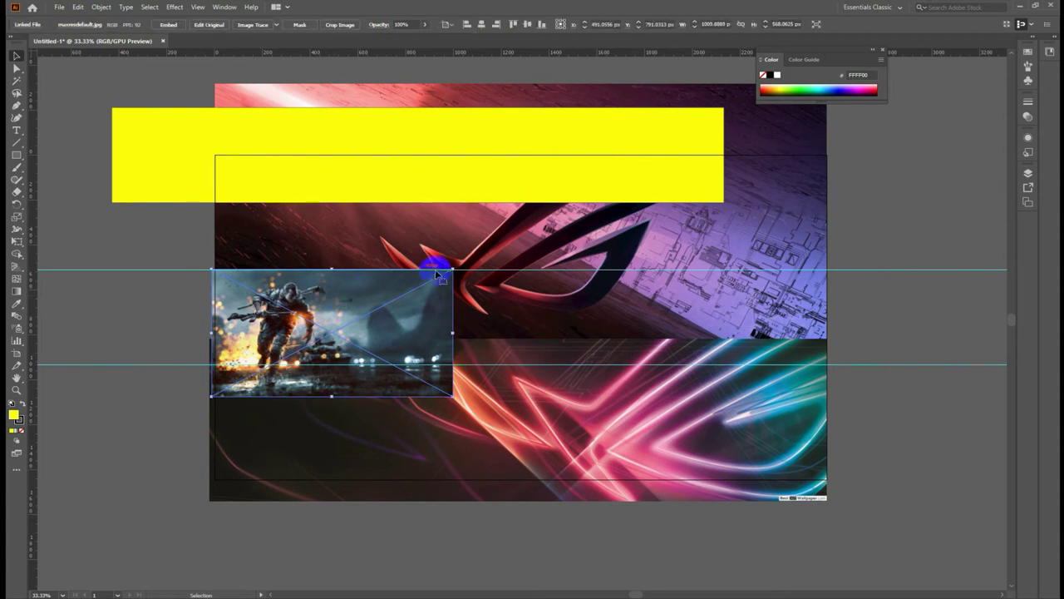
drag(449, 266, 482, 254)
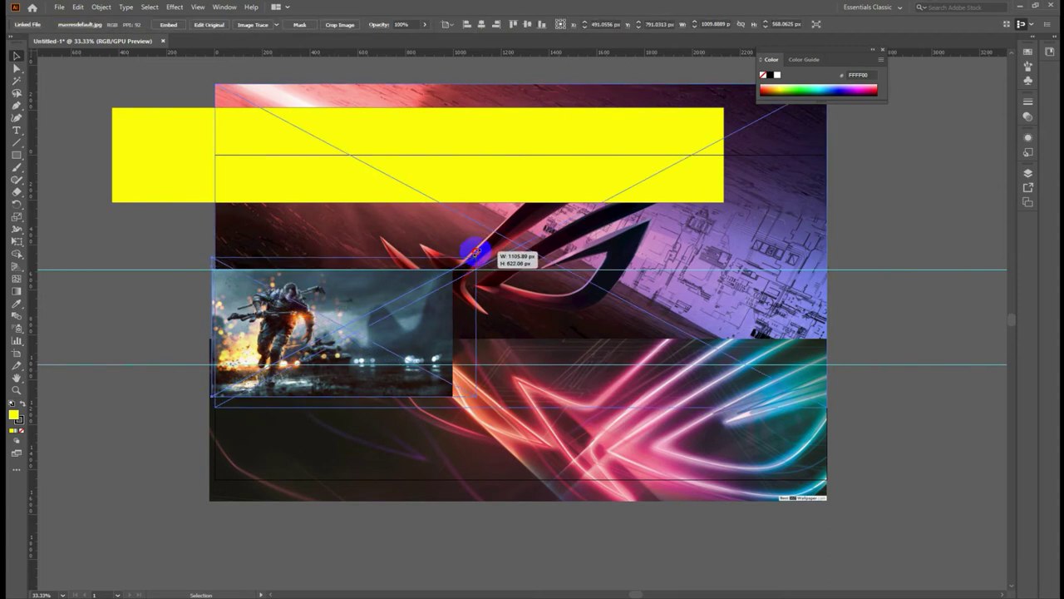
click(96, 319)
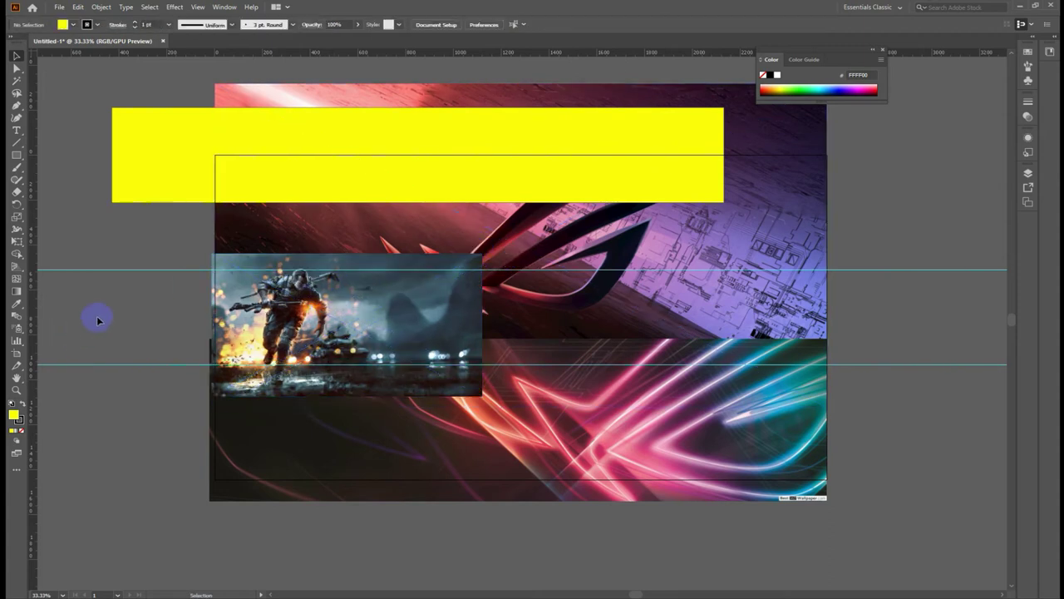
click(243, 317)
Shift the yellow rectangle slightly right near the top, then drag another battlefield image from the Game folder.
mouse_move(165, 147)
mouse_down()
mouse_move(262, 306)
mouse_move(275, 304)
mouse_up()
drag(511, 314, 511, 162)
click(114, 202)
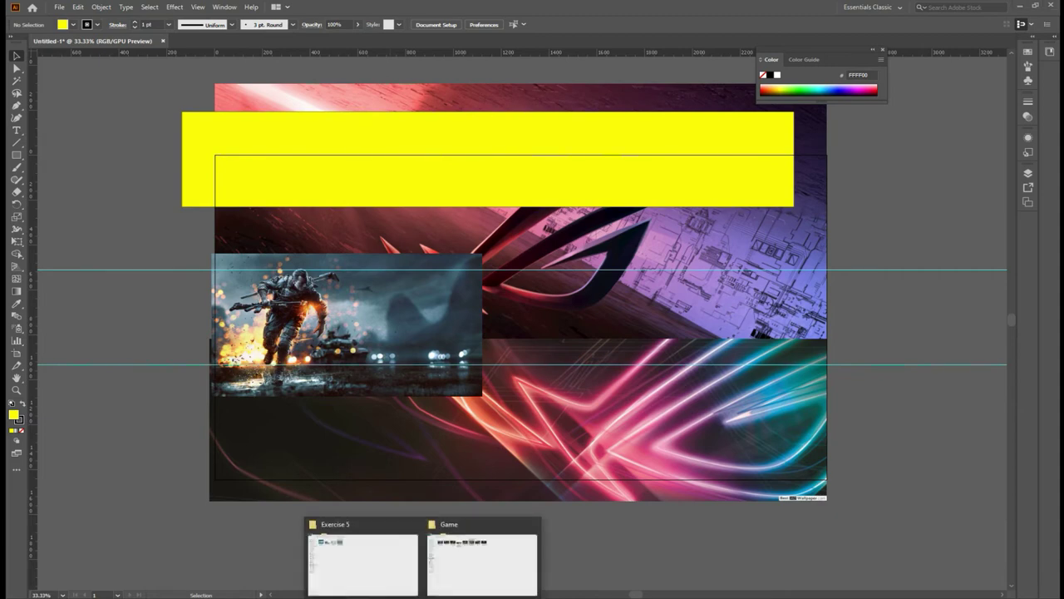
click(472, 562)
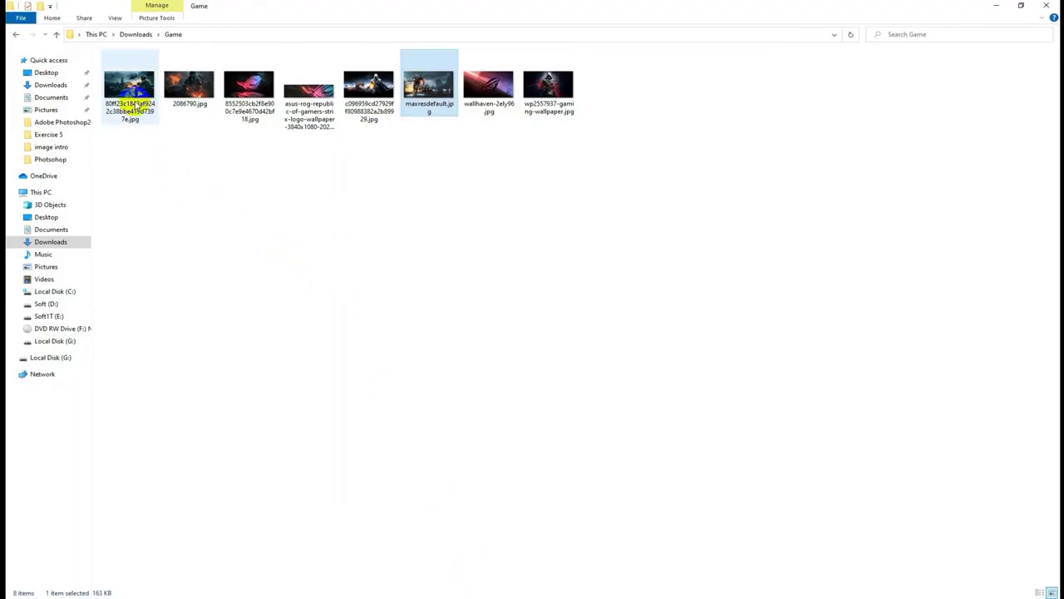
drag(129, 87, 690, 586)
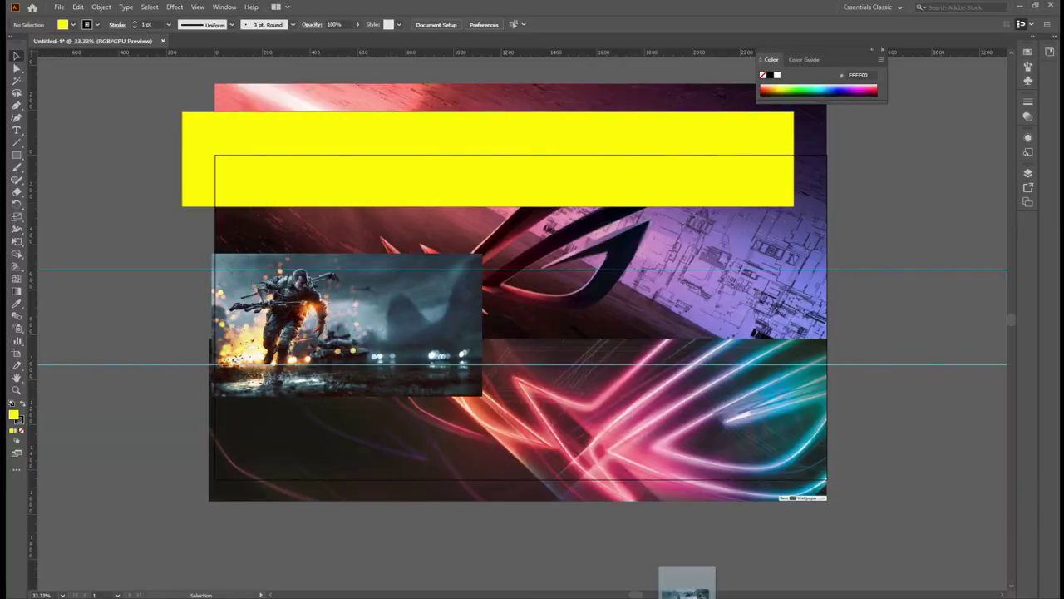
Drop the second battlefield image and size it to about 984 x 553.5 px on the right.
drag(690, 586, 689, 322)
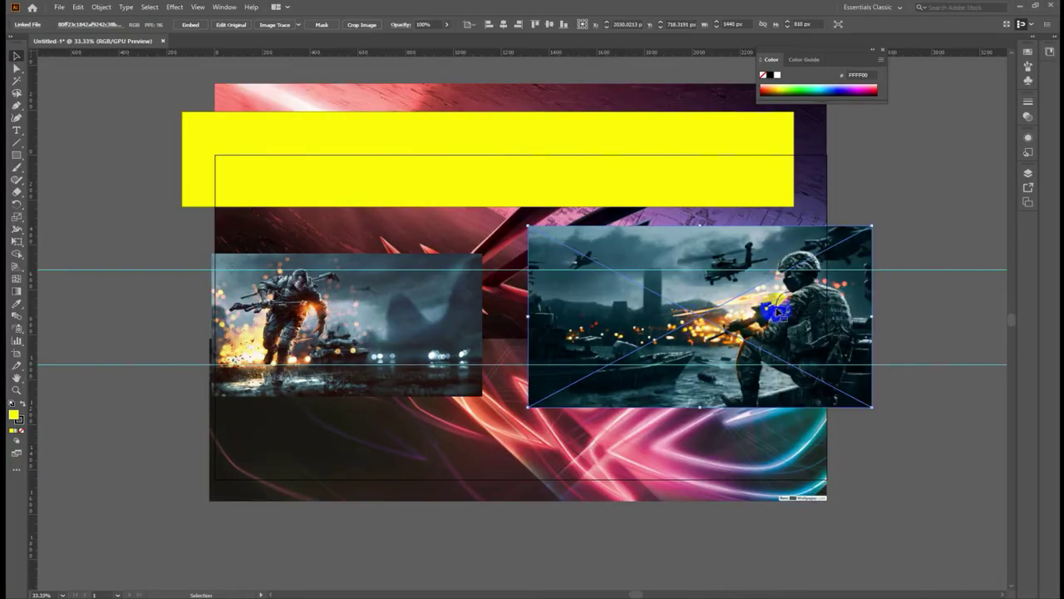
drag(801, 312, 755, 315)
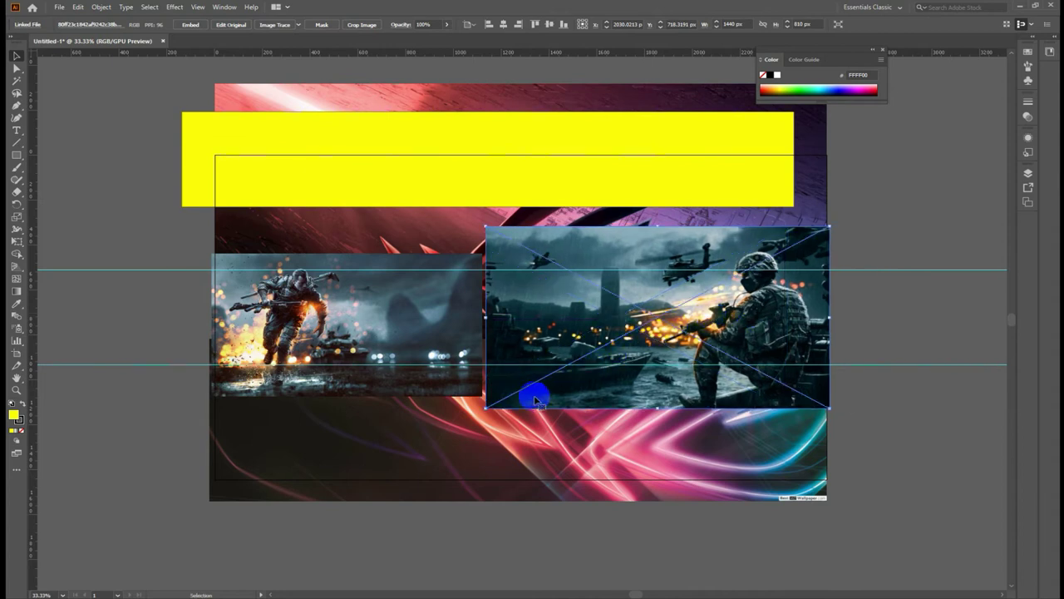
drag(488, 406, 539, 391)
drag(539, 224, 563, 271)
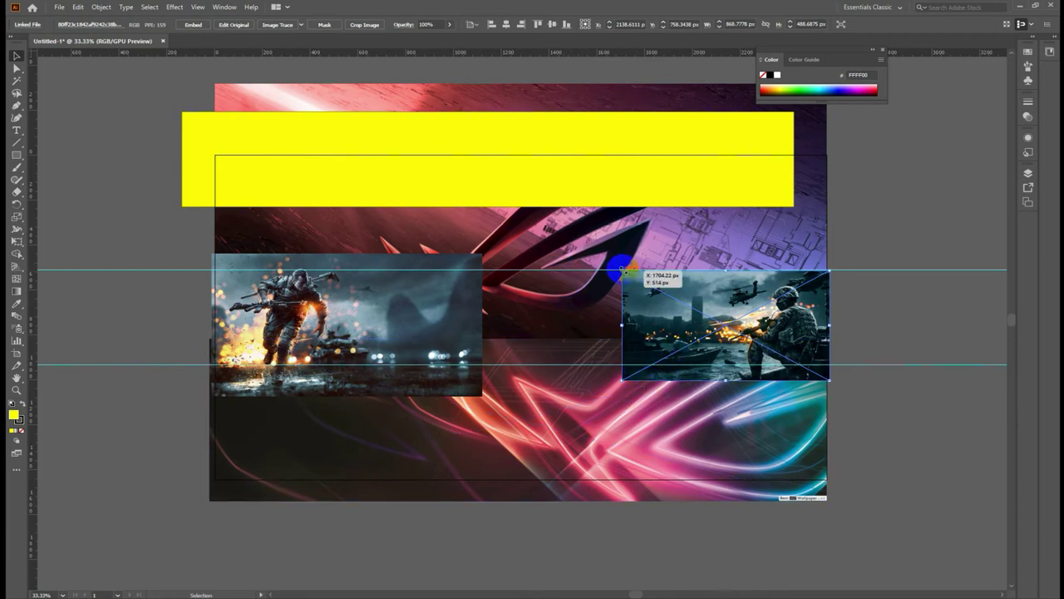
mouse_move(622, 271)
mouse_down()
mouse_move(600, 248)
mouse_move(595, 257)
mouse_up()
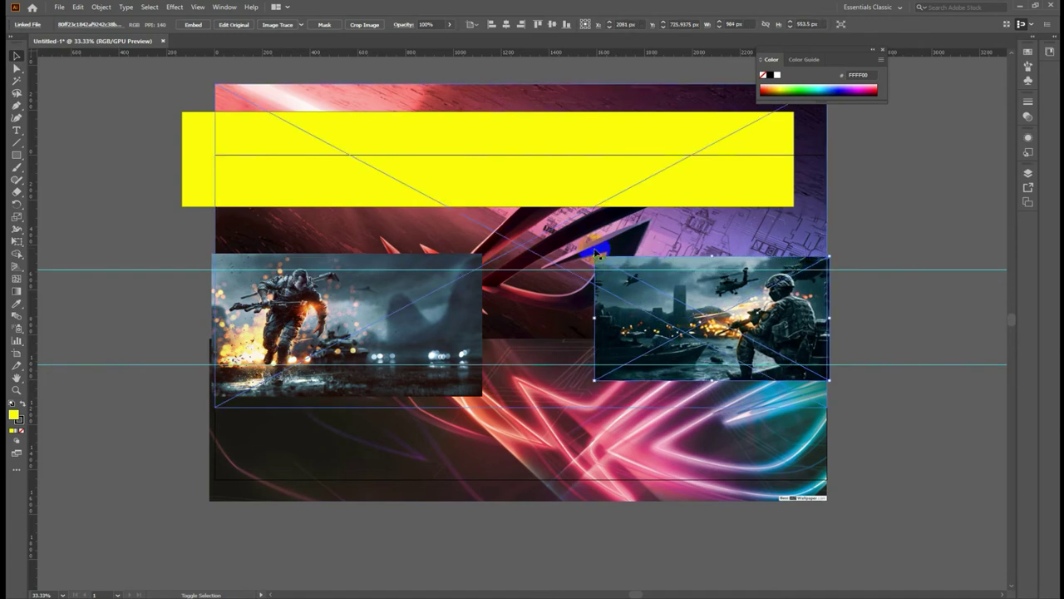
click(595, 382)
click(616, 297)
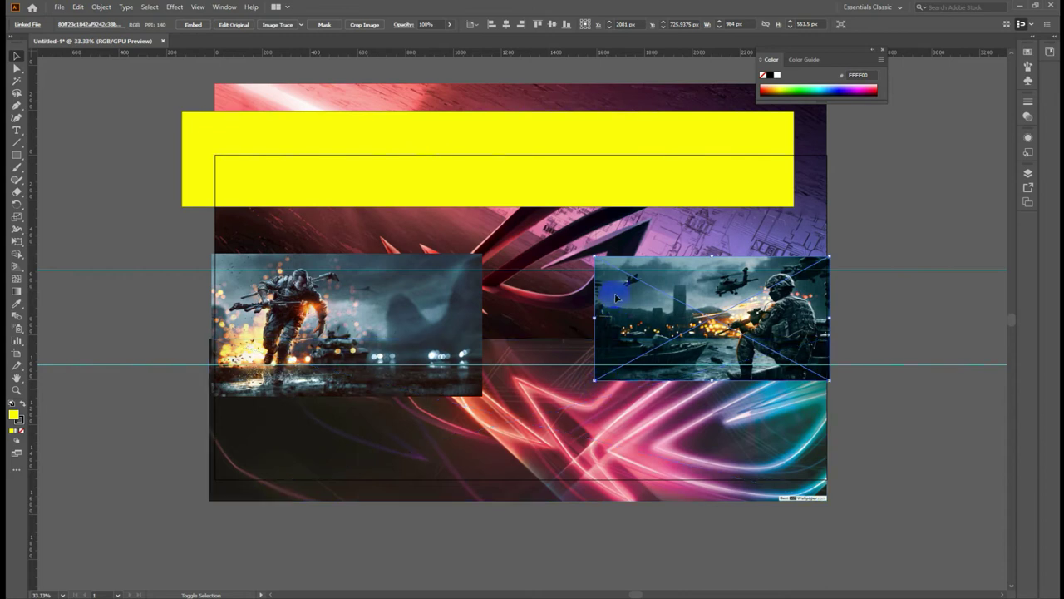
click(934, 430)
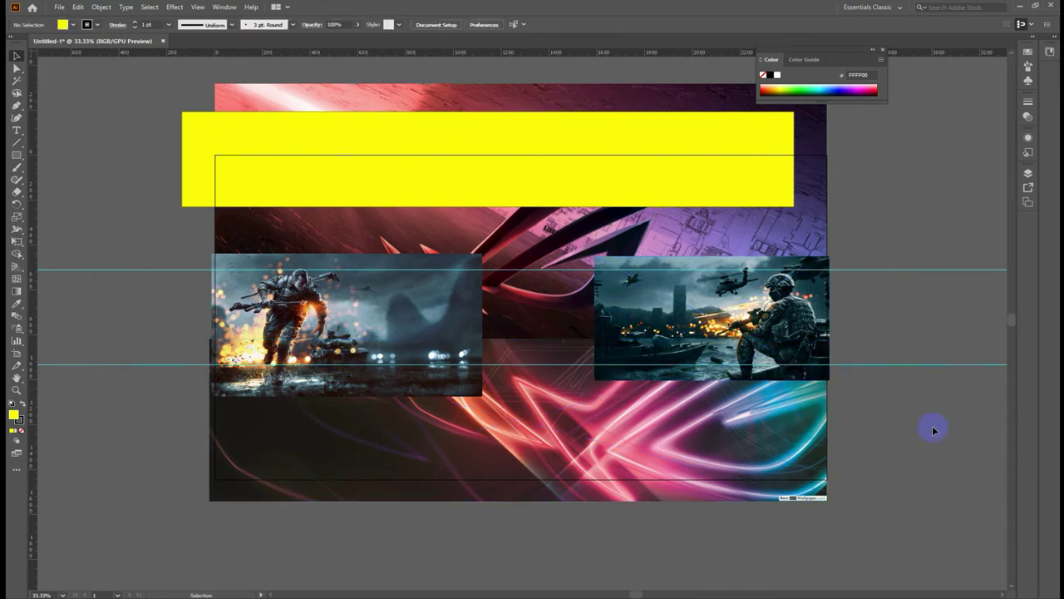
Bring the yellow rectangle forward over the images and centre it on the artboard.
click(516, 166)
right_click(530, 171)
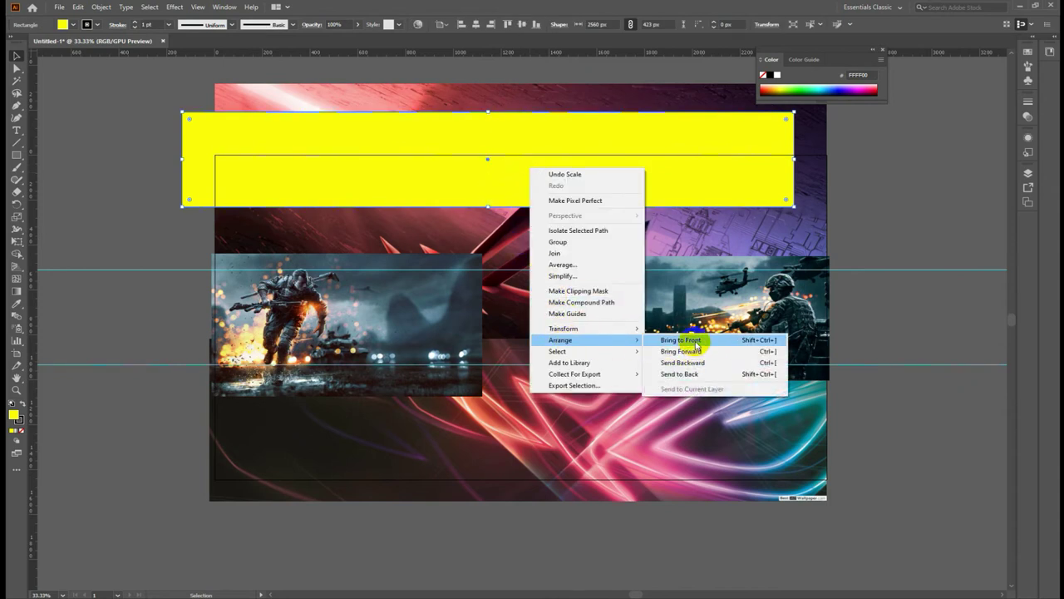
click(668, 352)
mouse_move(536, 166)
mouse_down()
mouse_move(572, 339)
mouse_move(582, 331)
mouse_up()
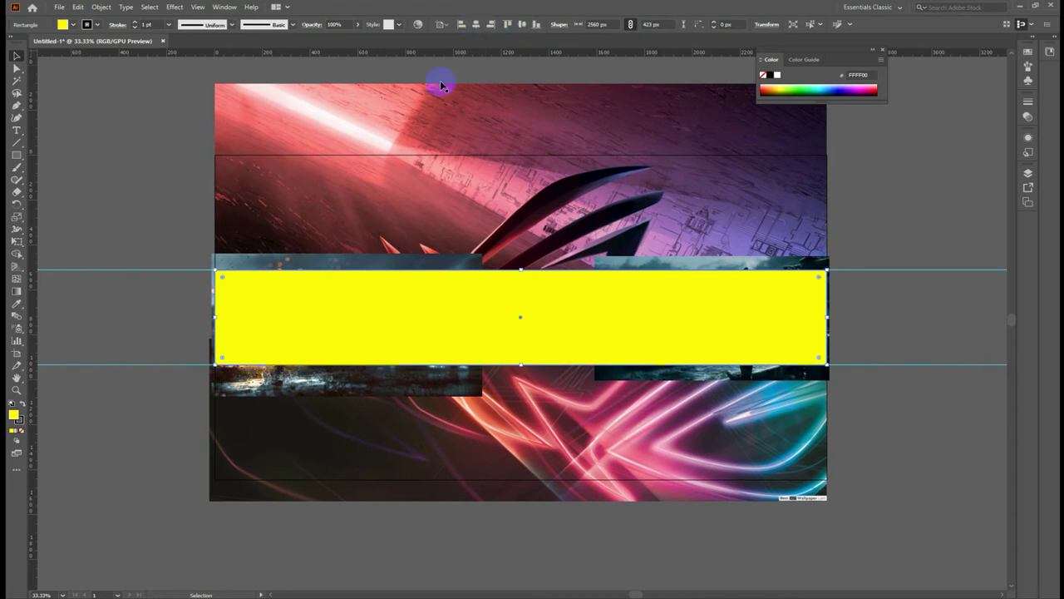
click(399, 363)
drag(398, 364, 420, 266)
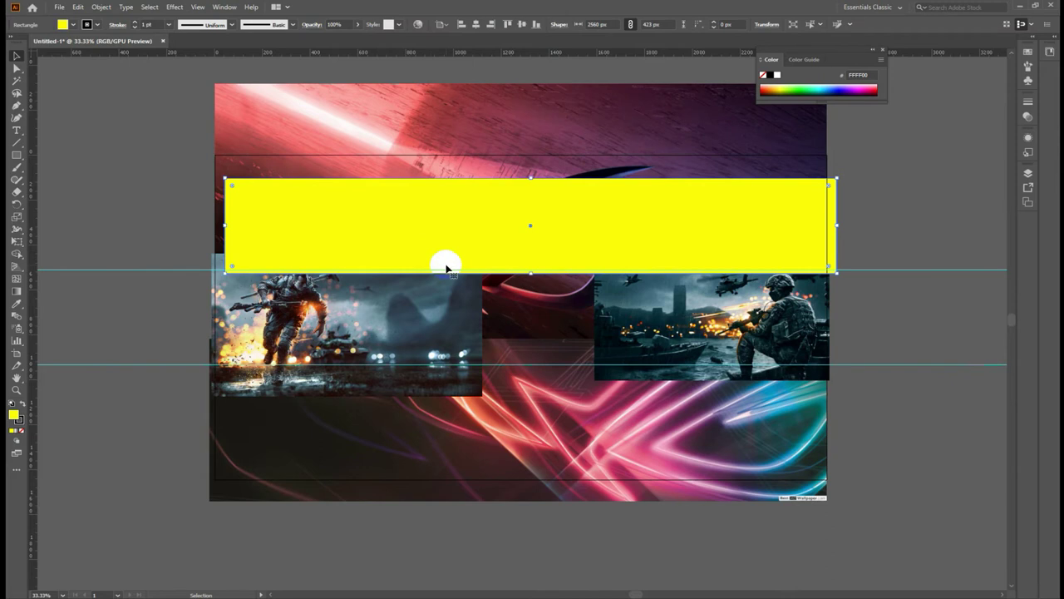
click(476, 25)
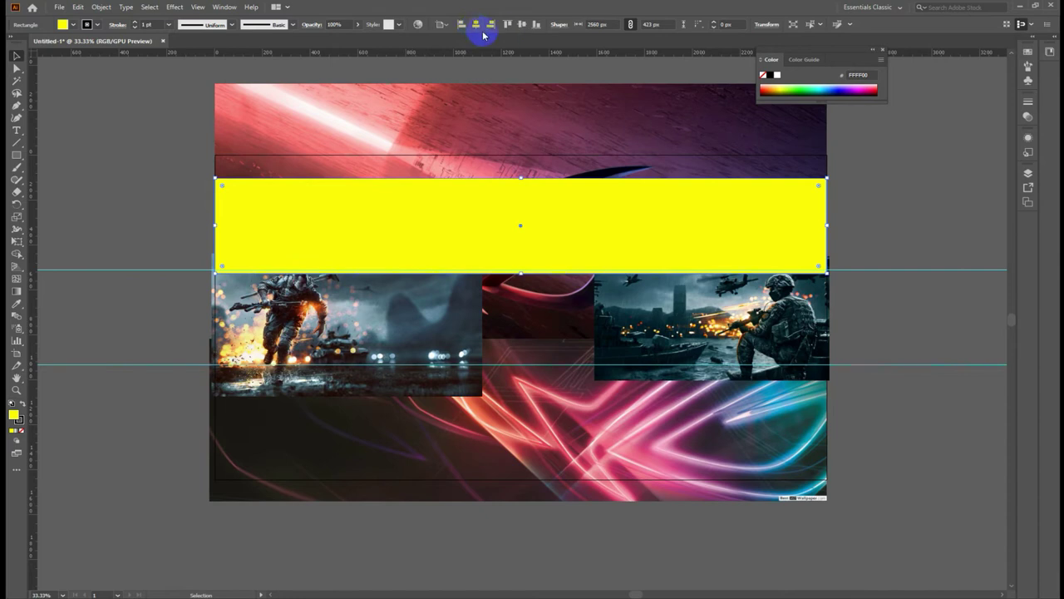
click(521, 25)
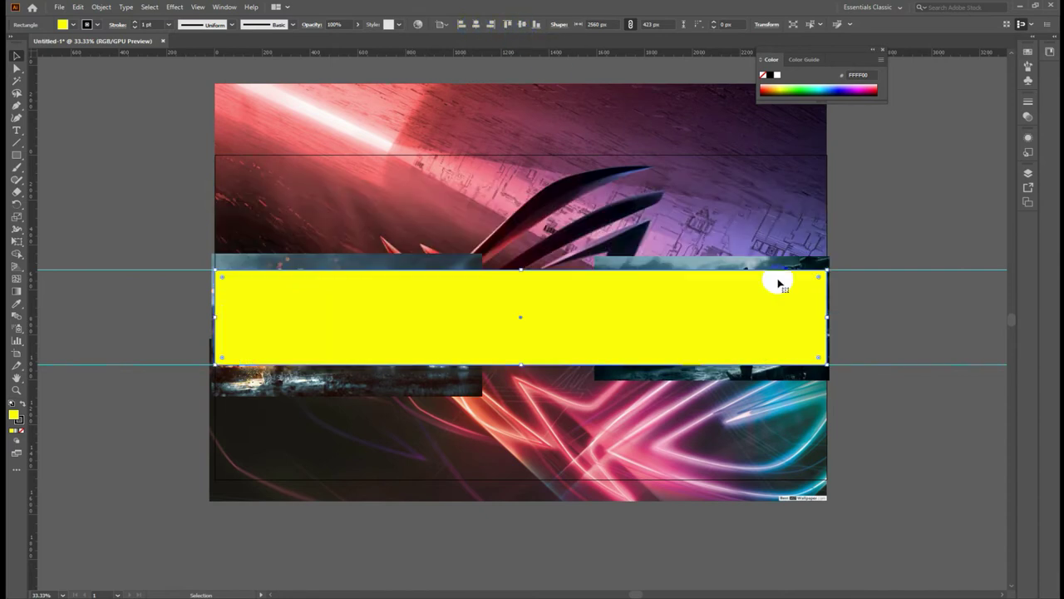
Select both battlefield photos plus the yellow band and make a clipping mask.
click(884, 305)
click(452, 263)
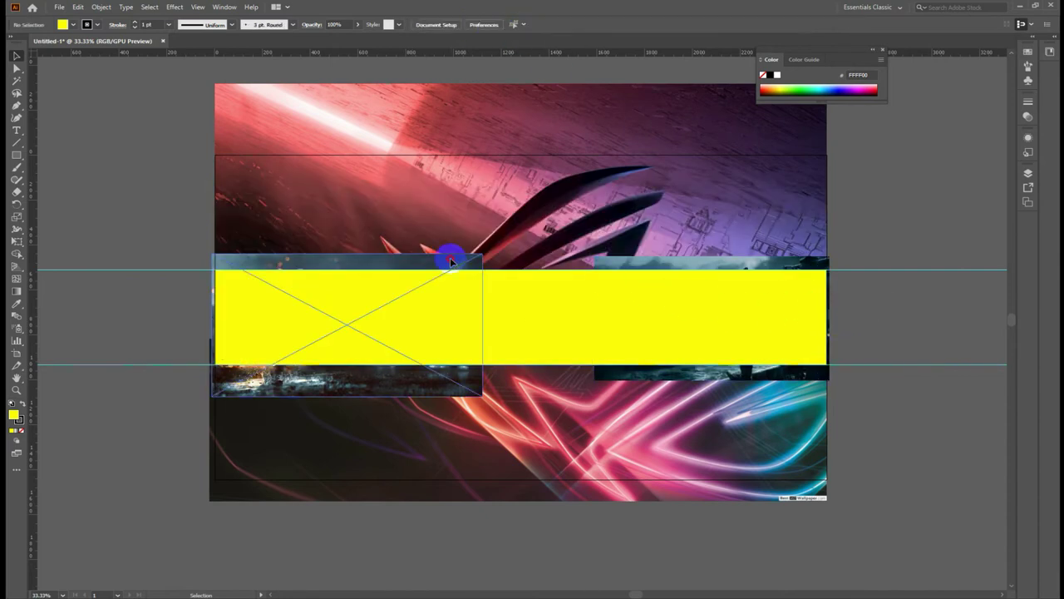
shift+click(622, 264)
click(528, 307)
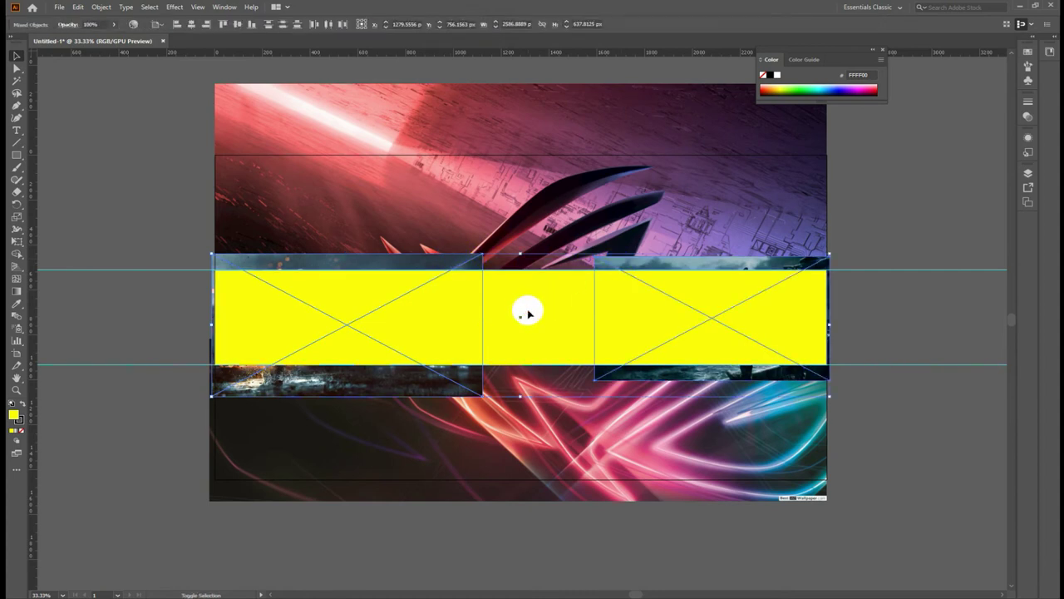
right_click(533, 313)
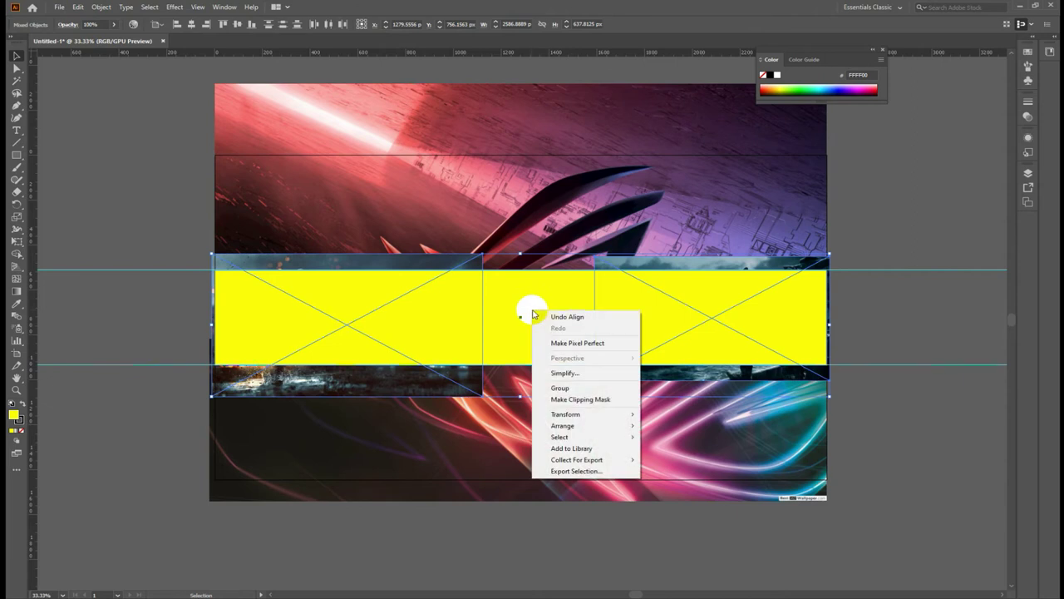
click(580, 399)
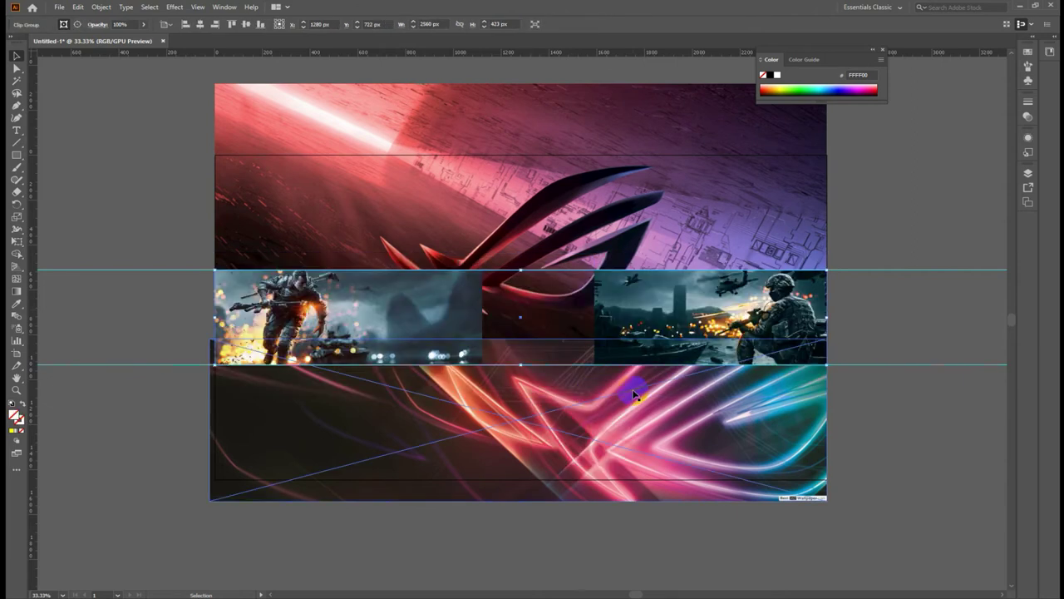
Reposition the left soldier image inside its clip group, then exit isolation mode.
click(918, 450)
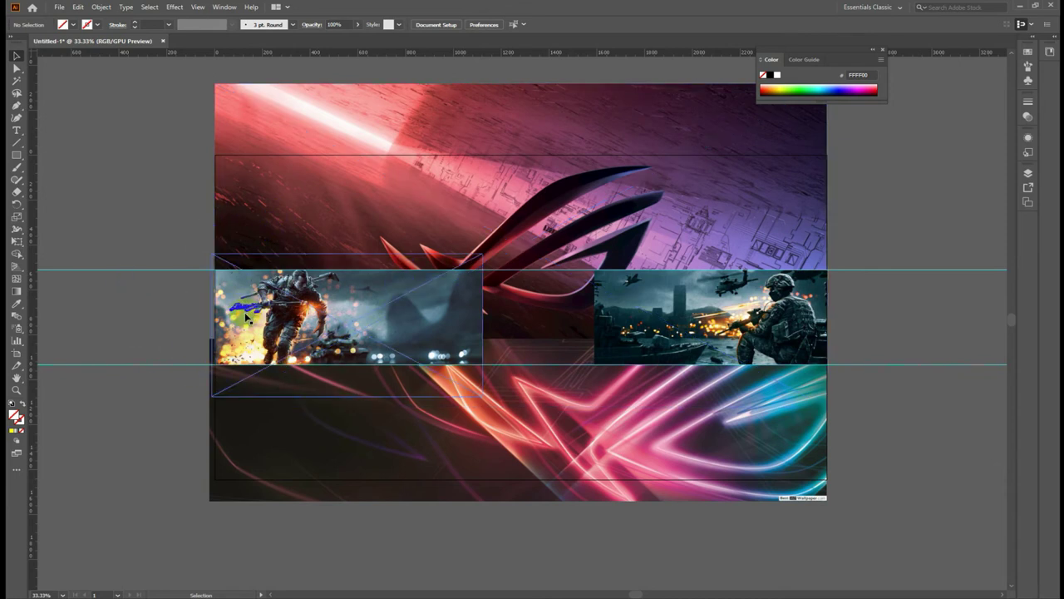
click(357, 310)
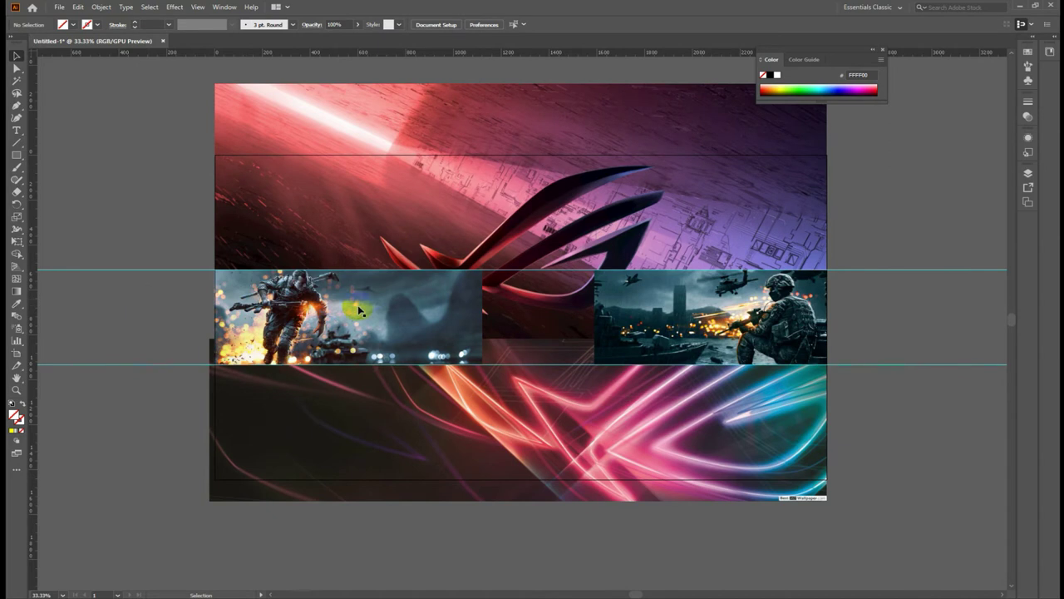
double_click(356, 310)
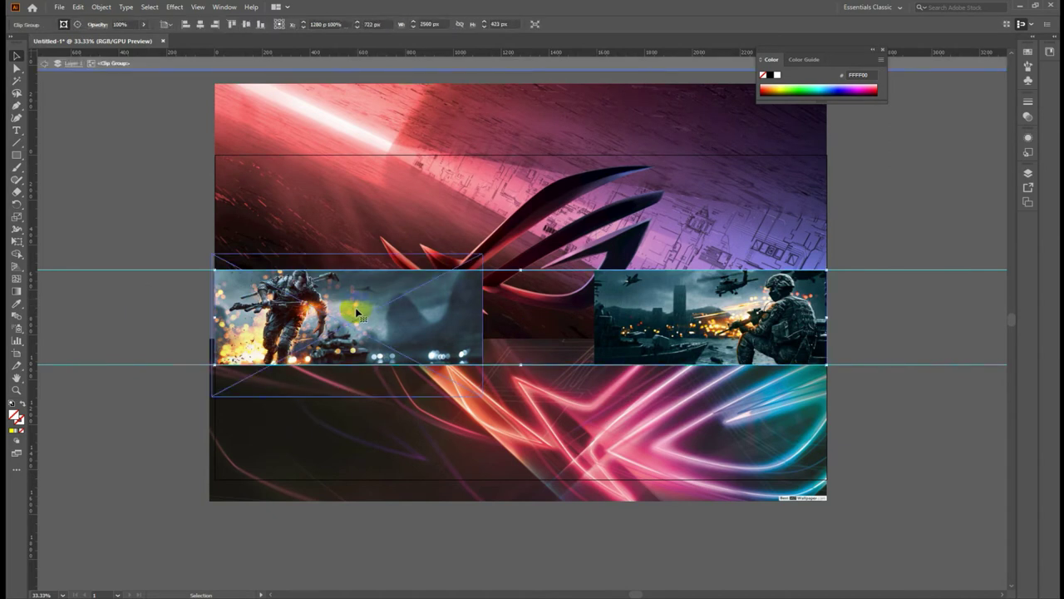
click(403, 327)
drag(408, 326, 371, 322)
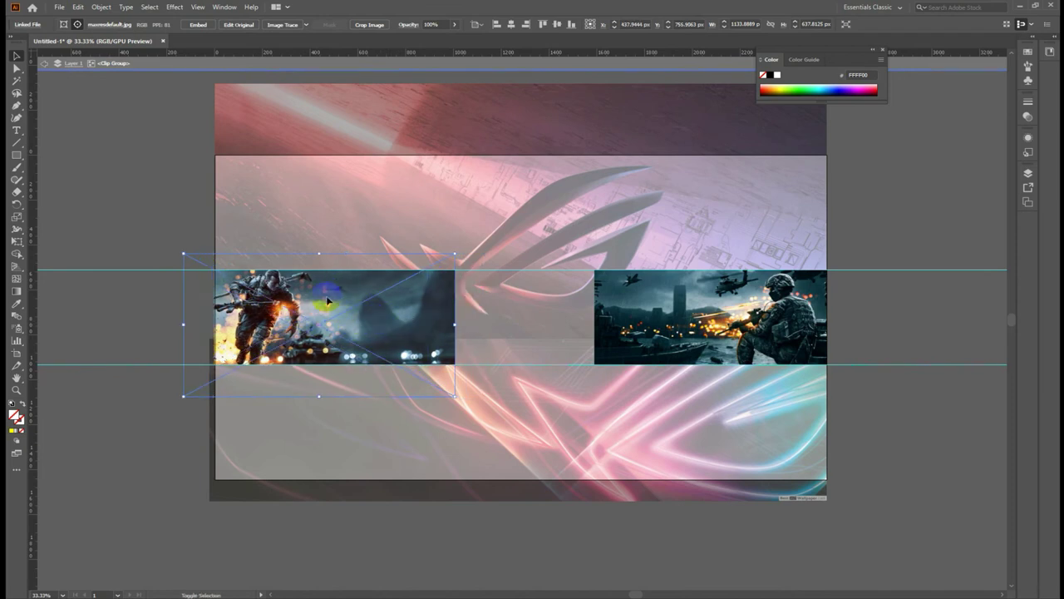
drag(379, 321, 386, 319)
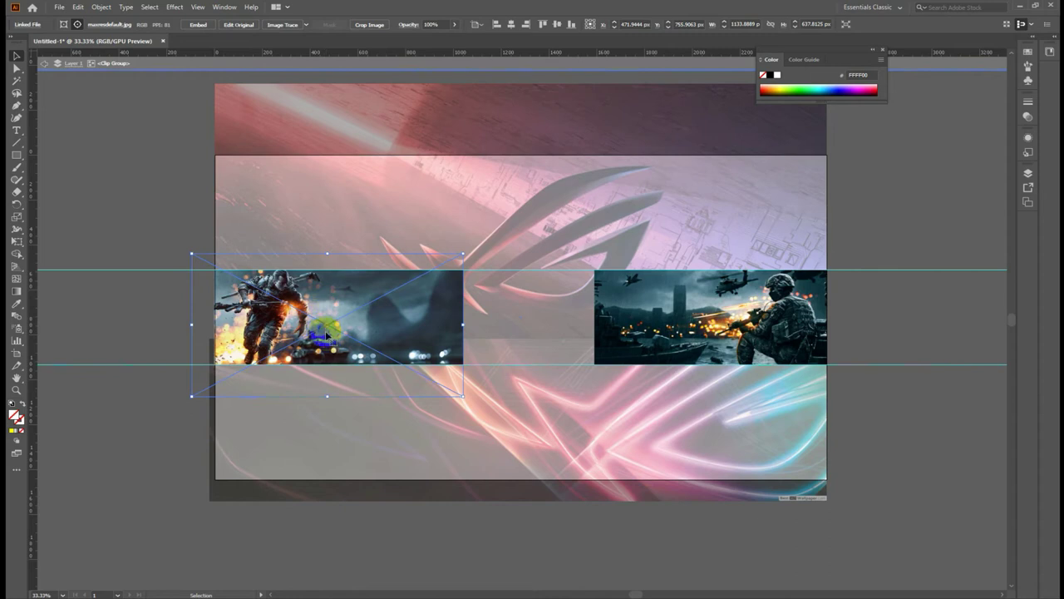
double_click(142, 205)
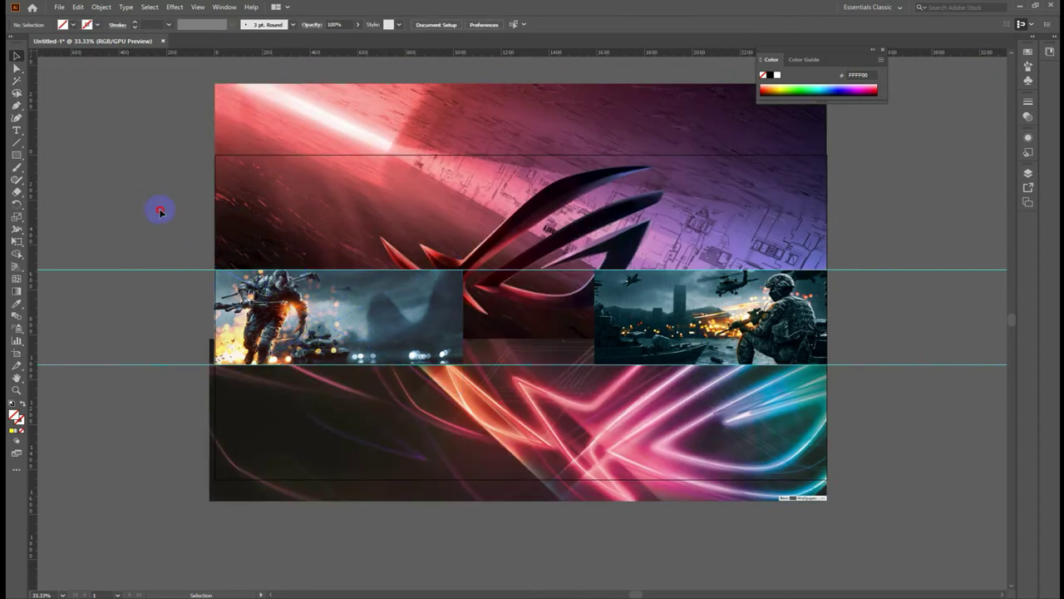
Nudge the right soldier image slightly right inside its frame and exit isolation mode.
double_click(728, 327)
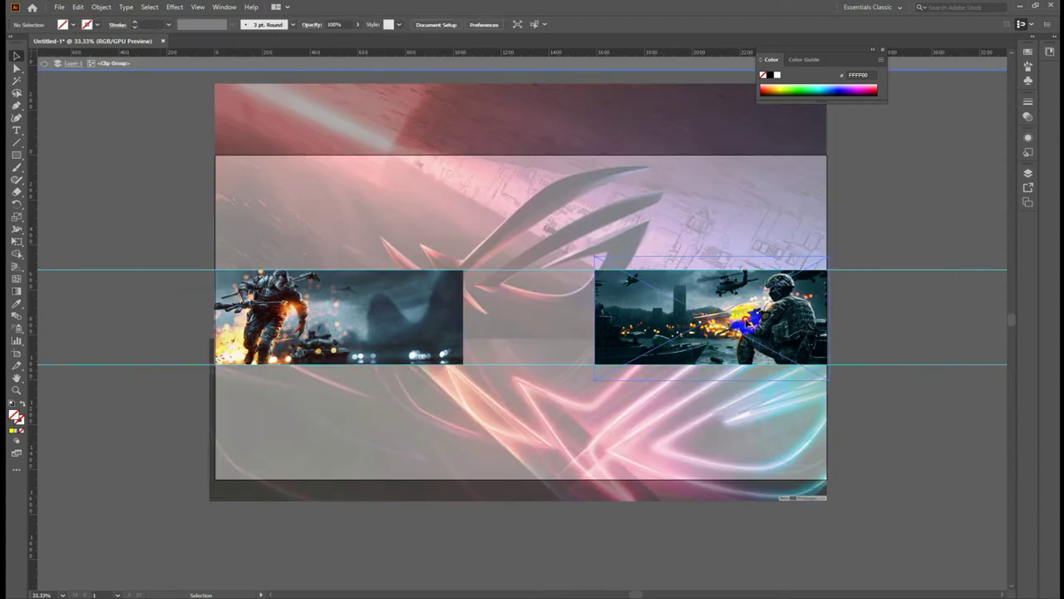
drag(747, 322, 755, 323)
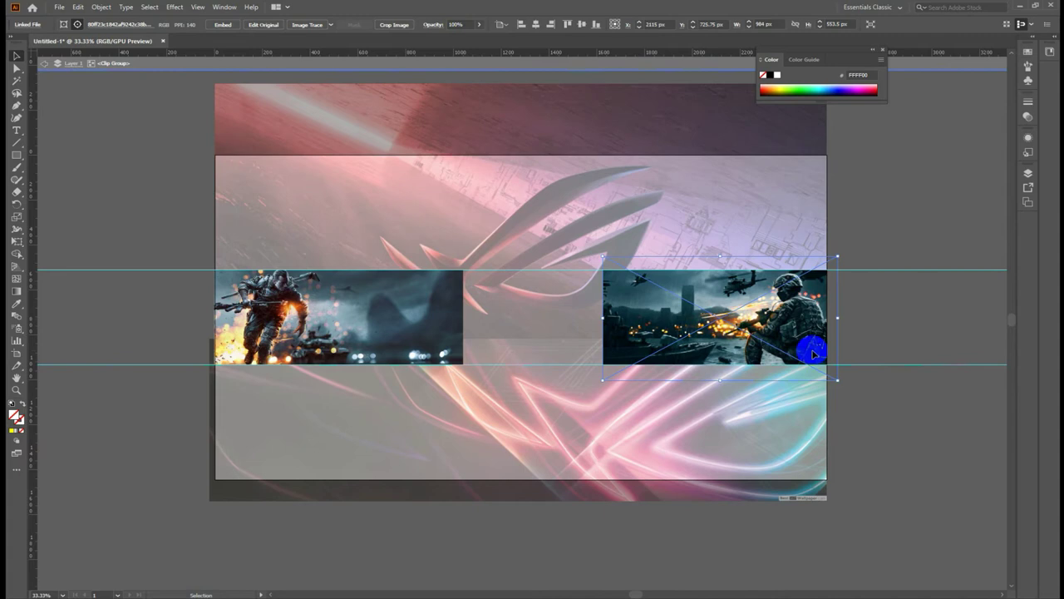
double_click(924, 439)
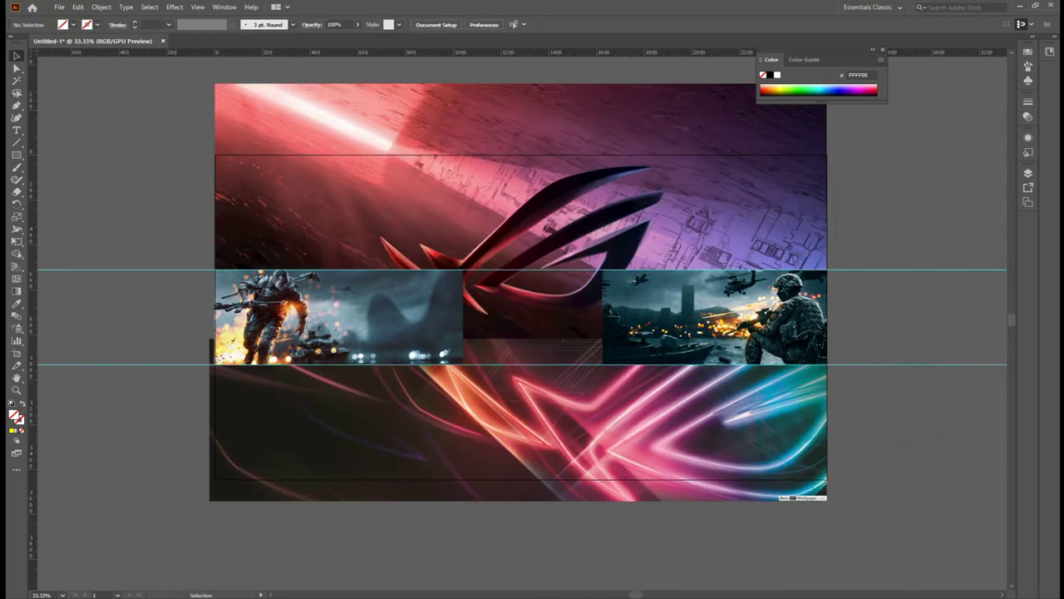
mouse_move(861, 589)
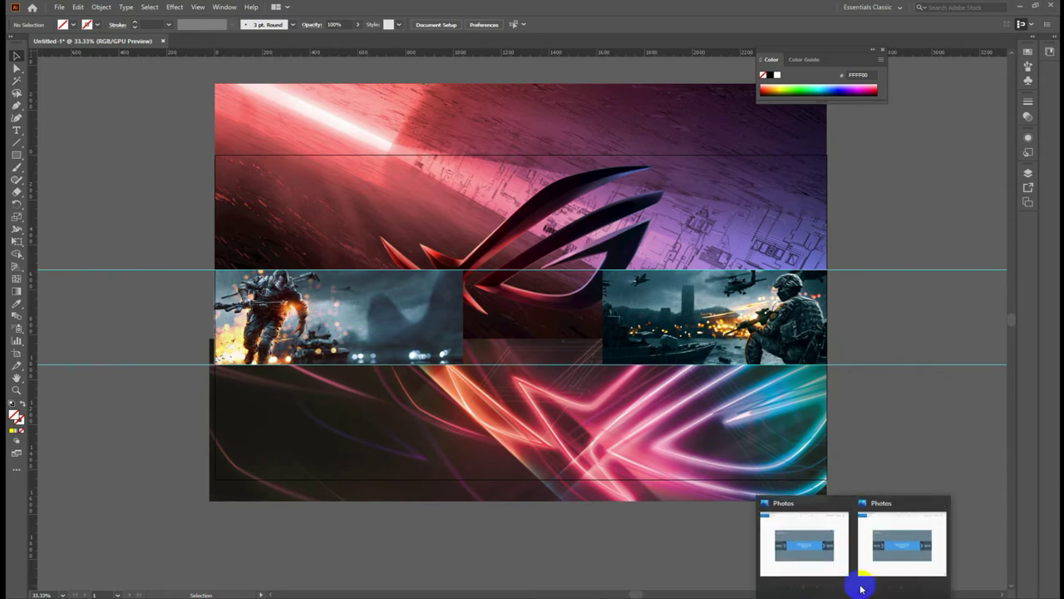
click(864, 545)
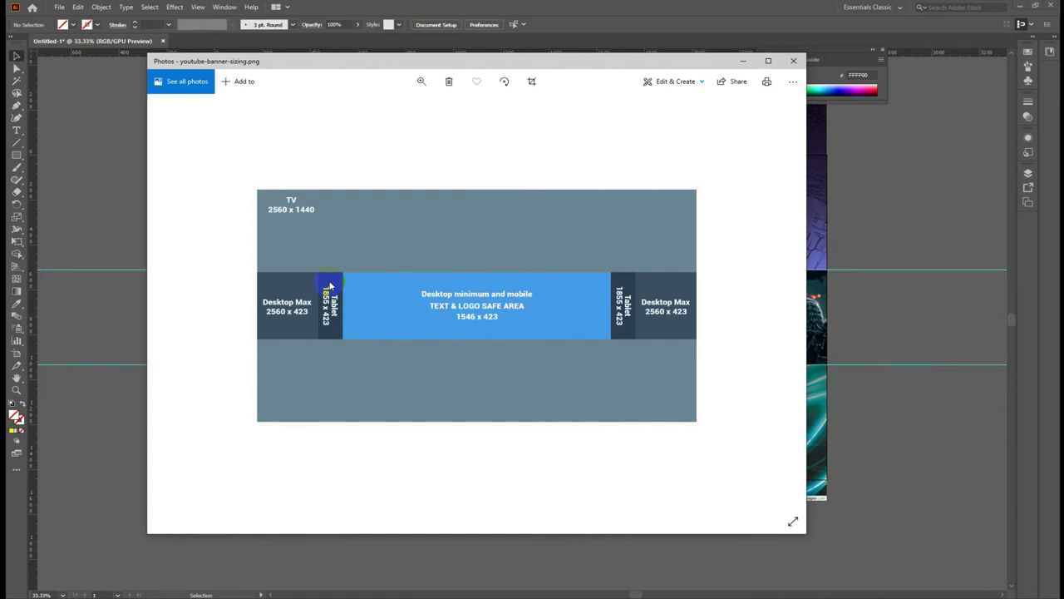
click(115, 219)
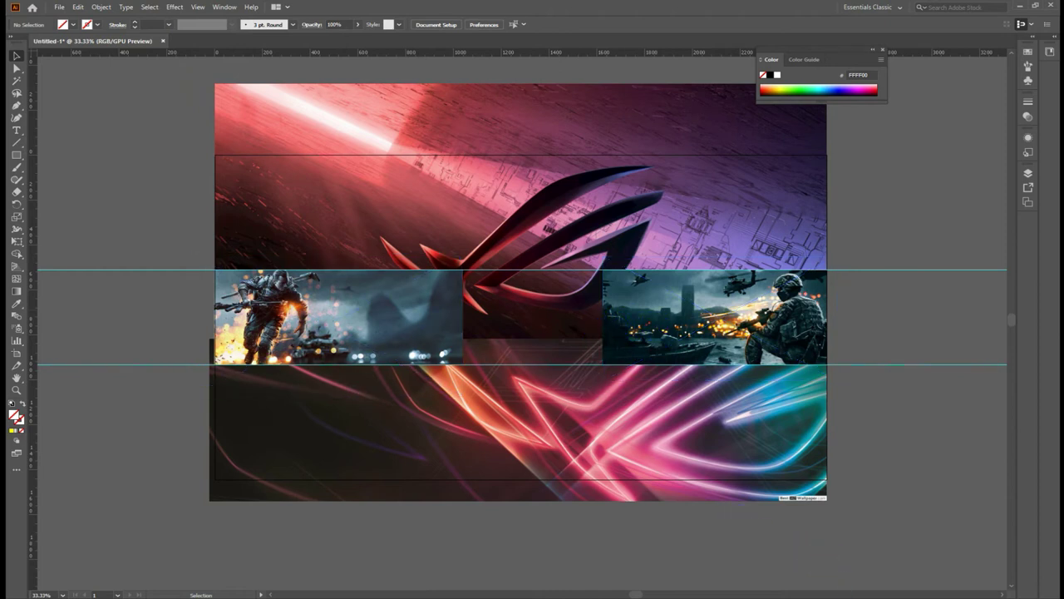
click(879, 549)
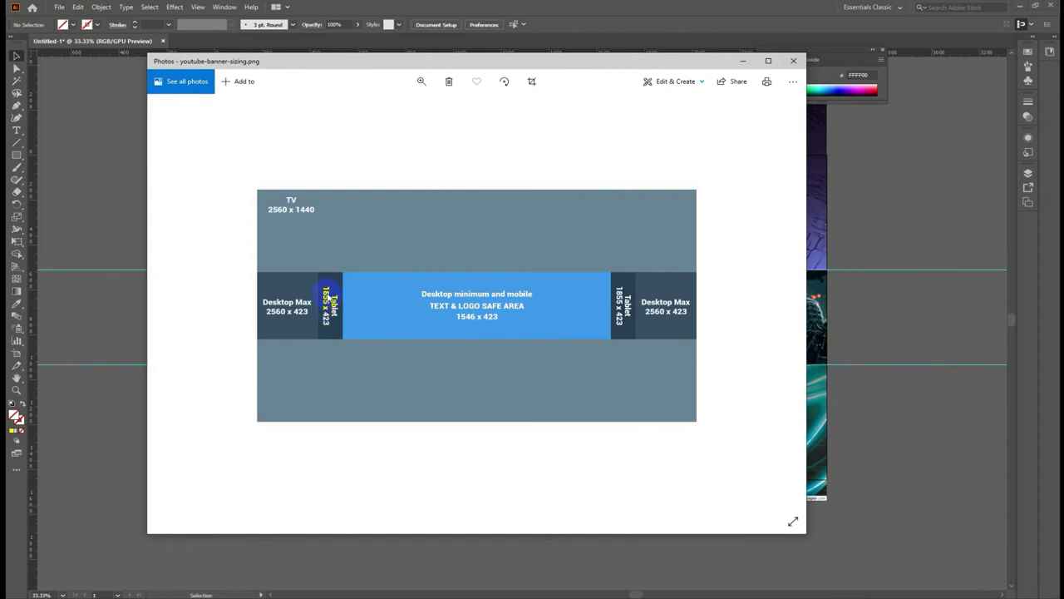
click(140, 237)
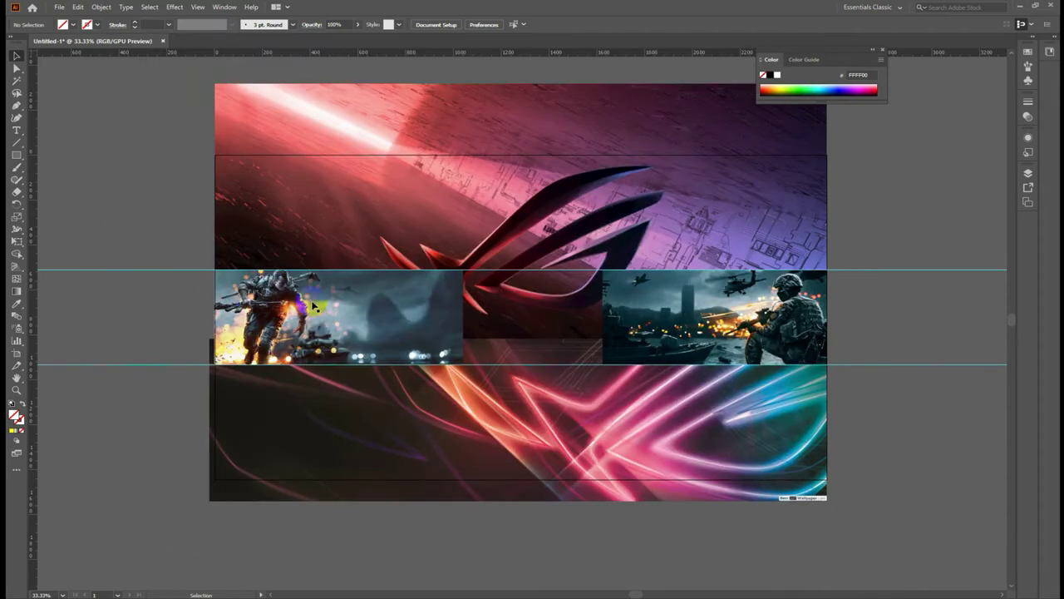
Drag a vertical guide from the left ruler and position it across the left image.
click(67, 302)
drag(34, 302, 306, 316)
drag(305, 316, 215, 312)
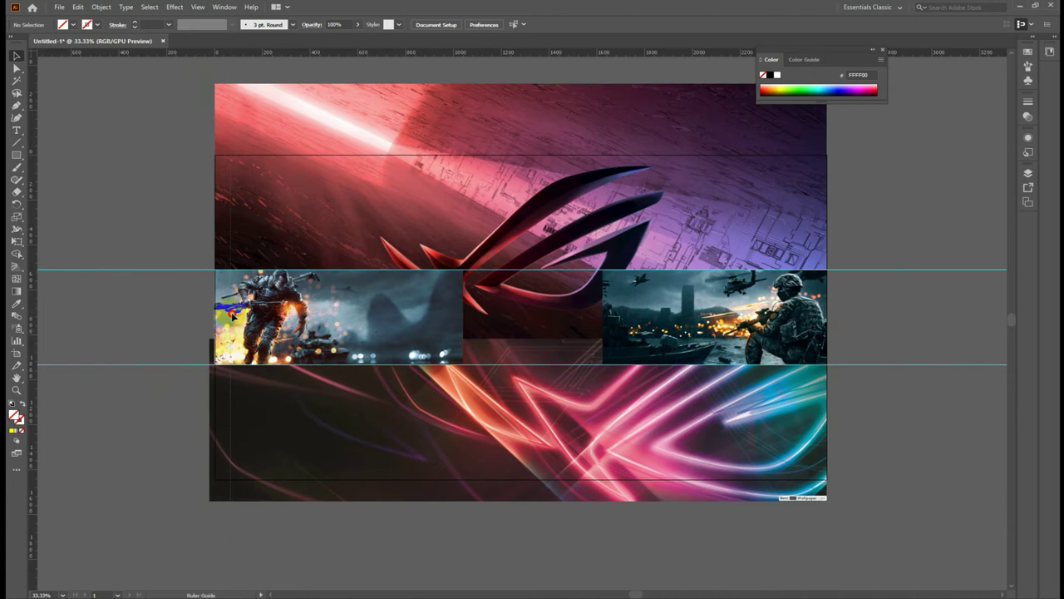
mouse_move(215, 312)
mouse_down()
mouse_move(353, 336)
mouse_move(356, 303)
mouse_up()
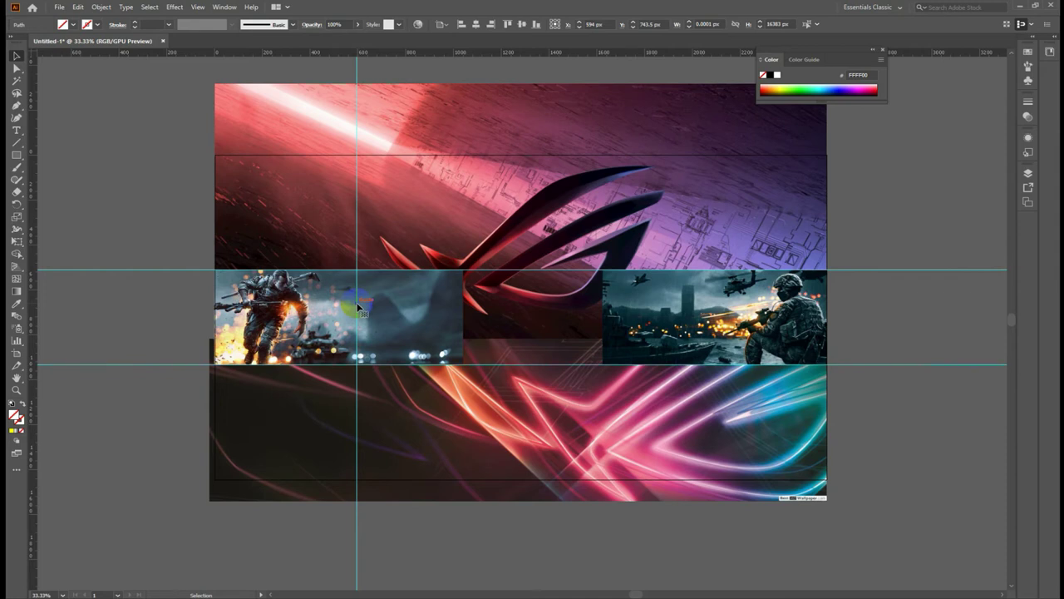
drag(355, 308, 304, 308)
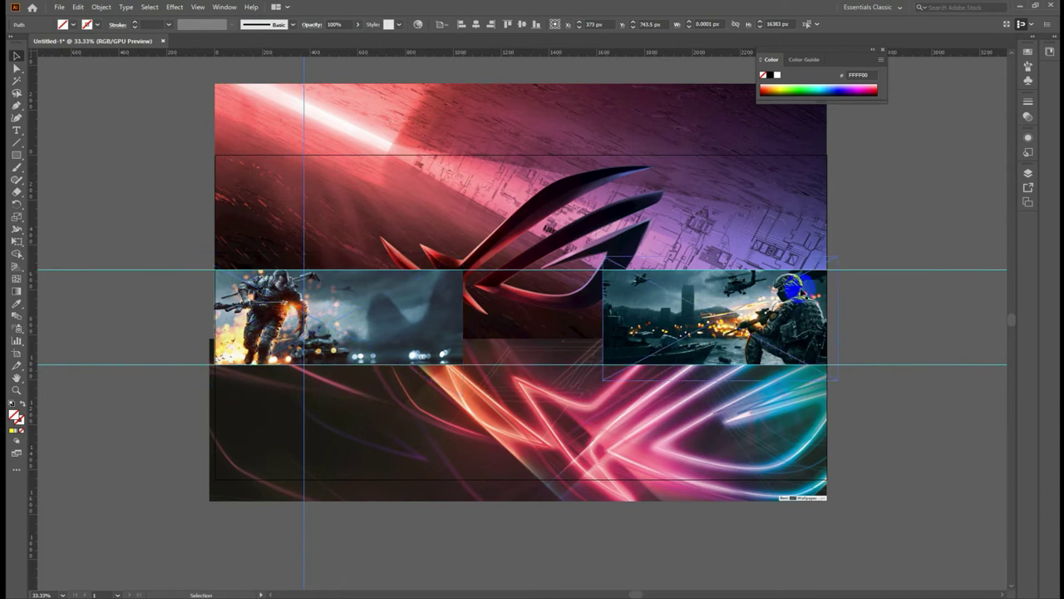
mouse_move(301, 304)
mouse_down()
mouse_move(351, 309)
mouse_move(110, 322)
mouse_up()
click(145, 211)
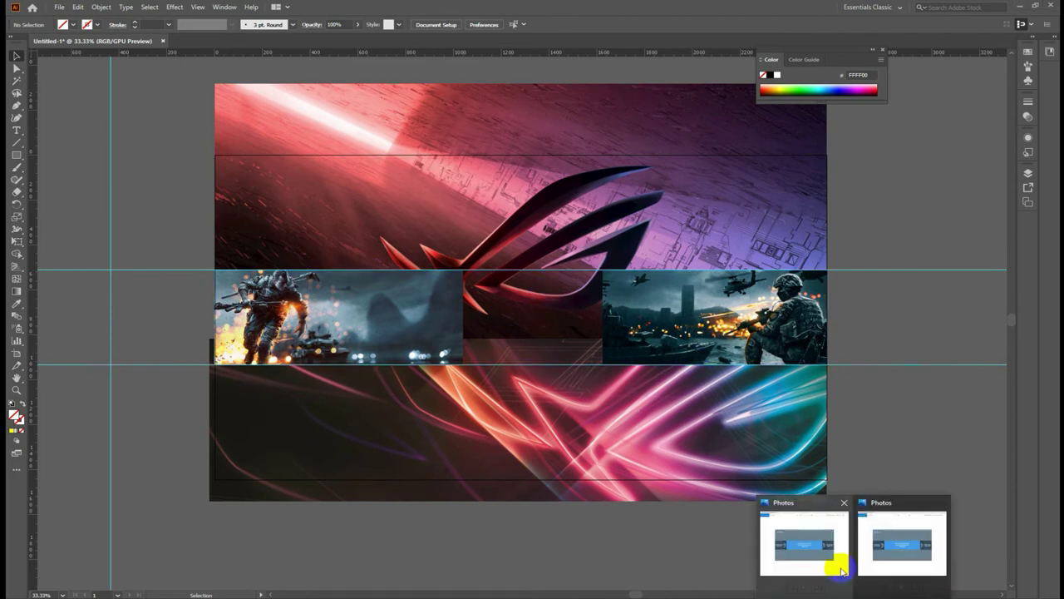
click(898, 545)
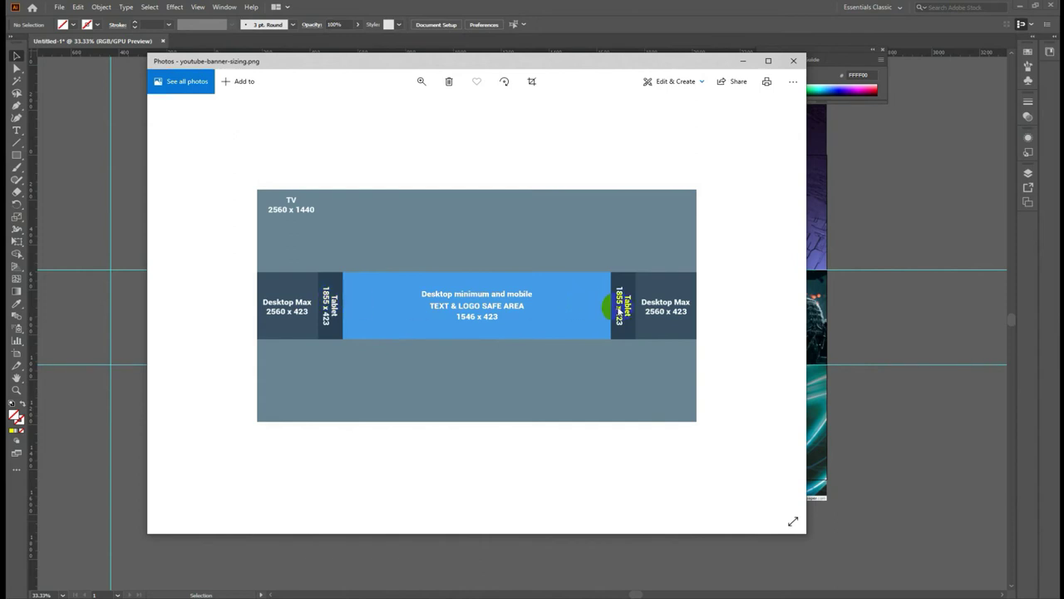
click(93, 204)
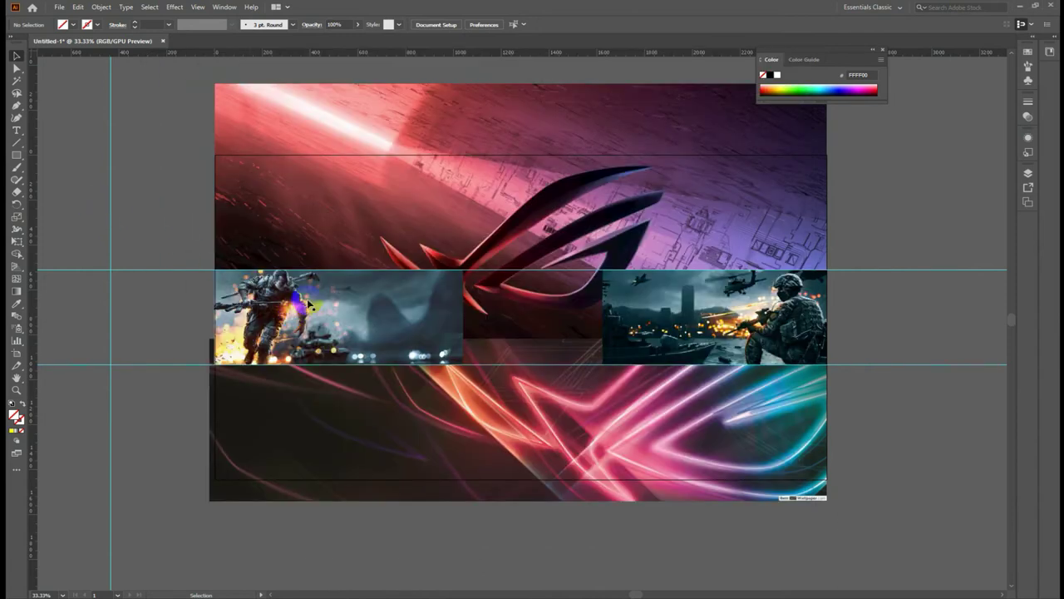
click(799, 580)
click(859, 590)
click(886, 539)
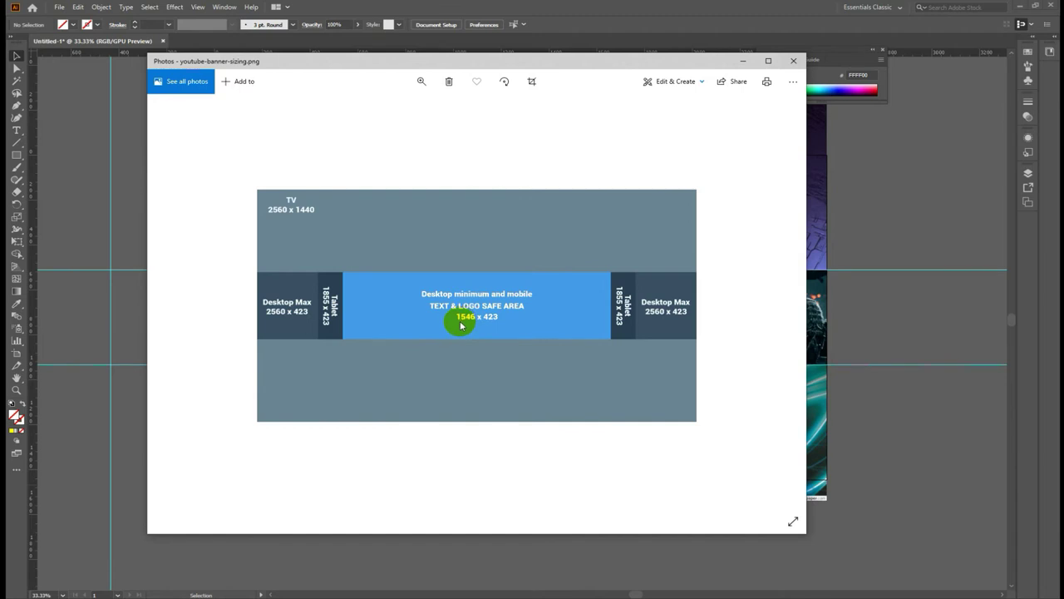
click(67, 212)
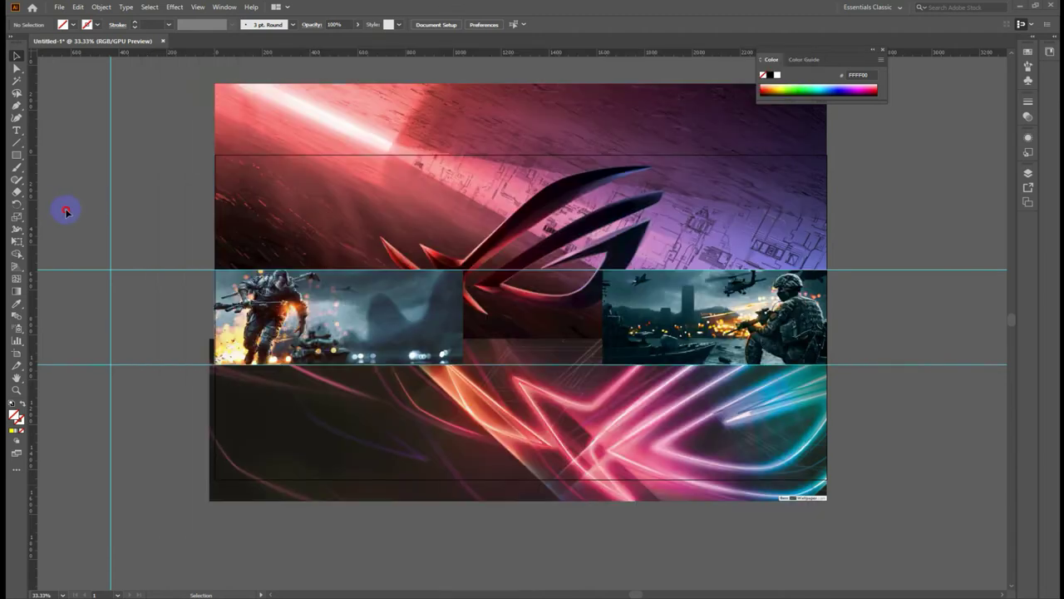
Draw a 1546 × 423 px rectangle and give it a bright green fill.
click(15, 157)
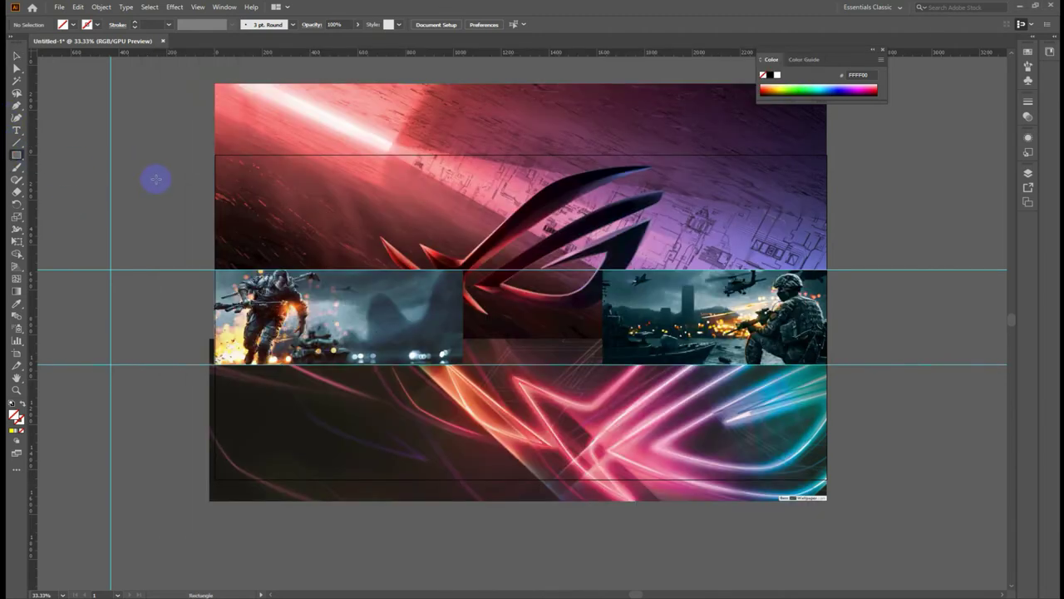
click(158, 183)
text(1546)
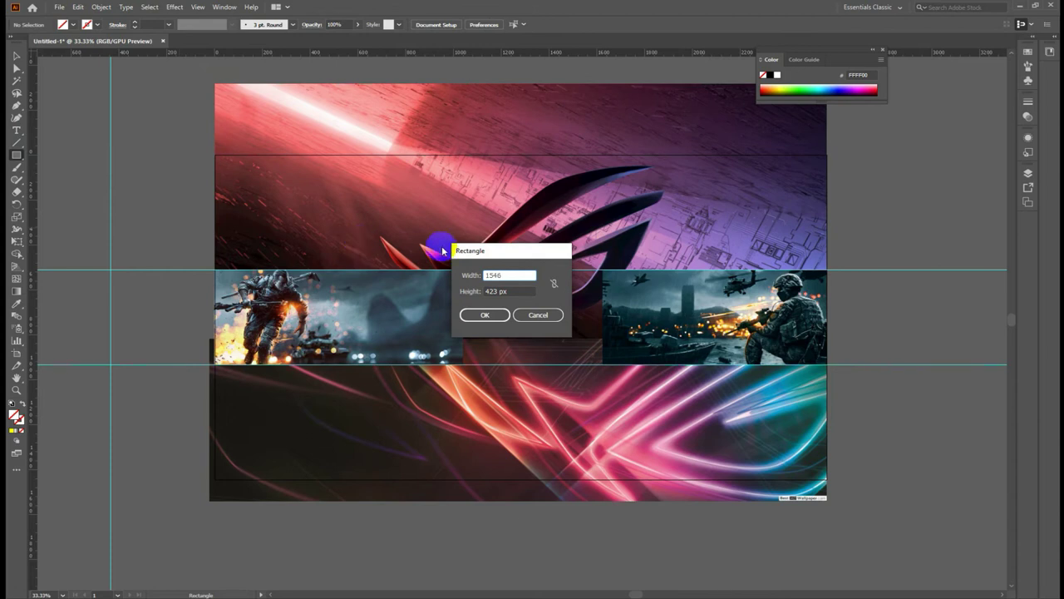
click(503, 291)
click(485, 314)
key(v)
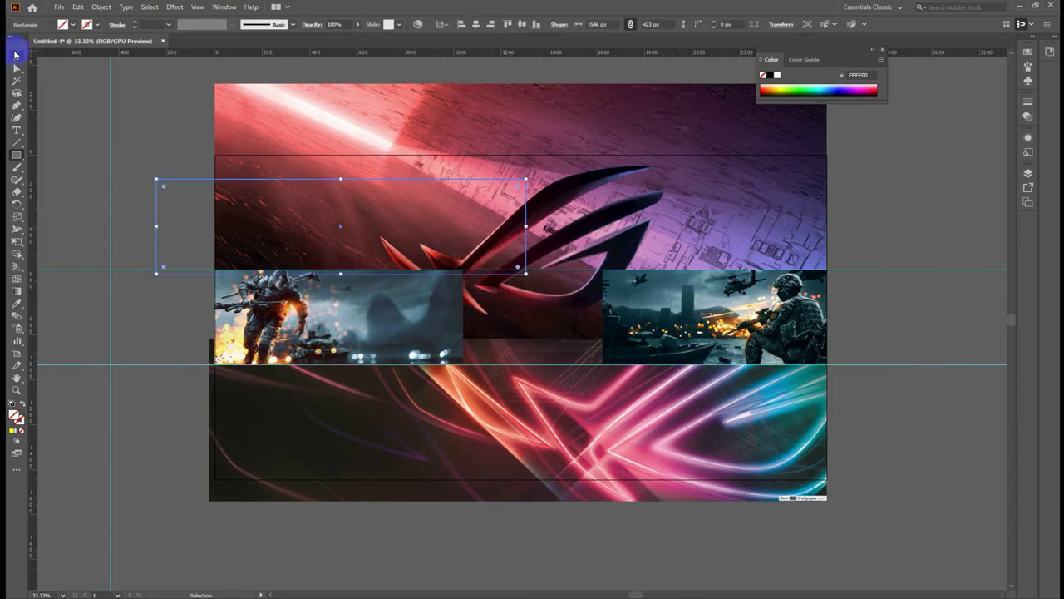
click(66, 26)
click(54, 43)
Fill the rectangle bright green and centre it horizontally and vertically on the artboard.
click(152, 112)
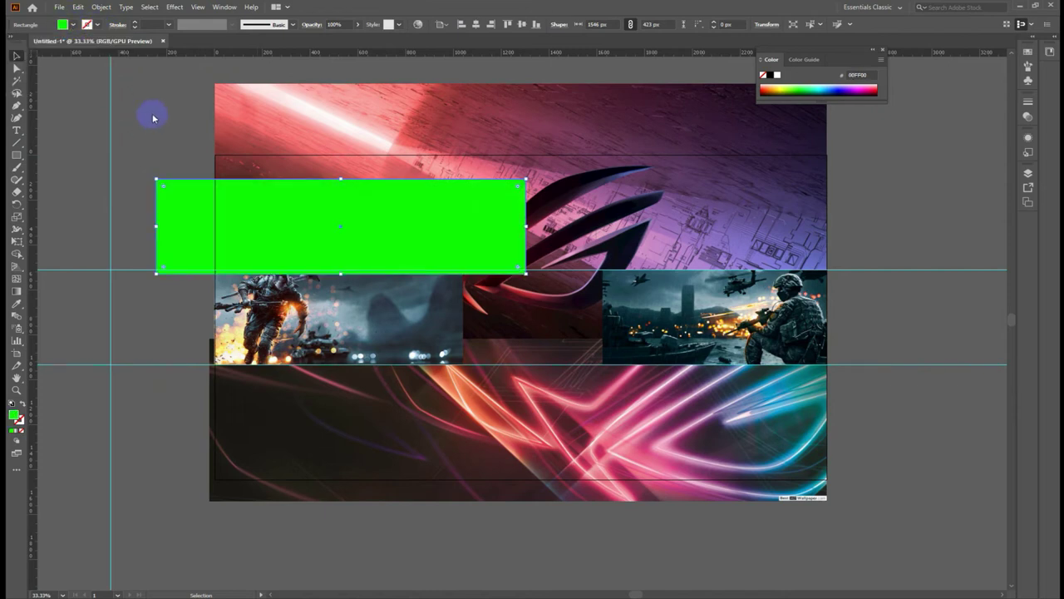
drag(362, 212, 525, 219)
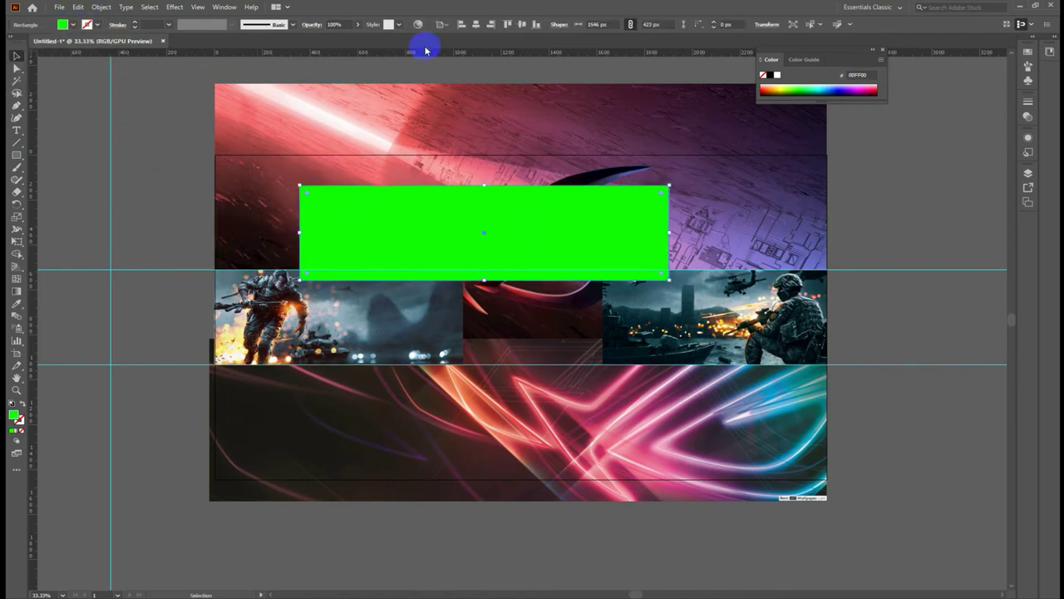
click(476, 25)
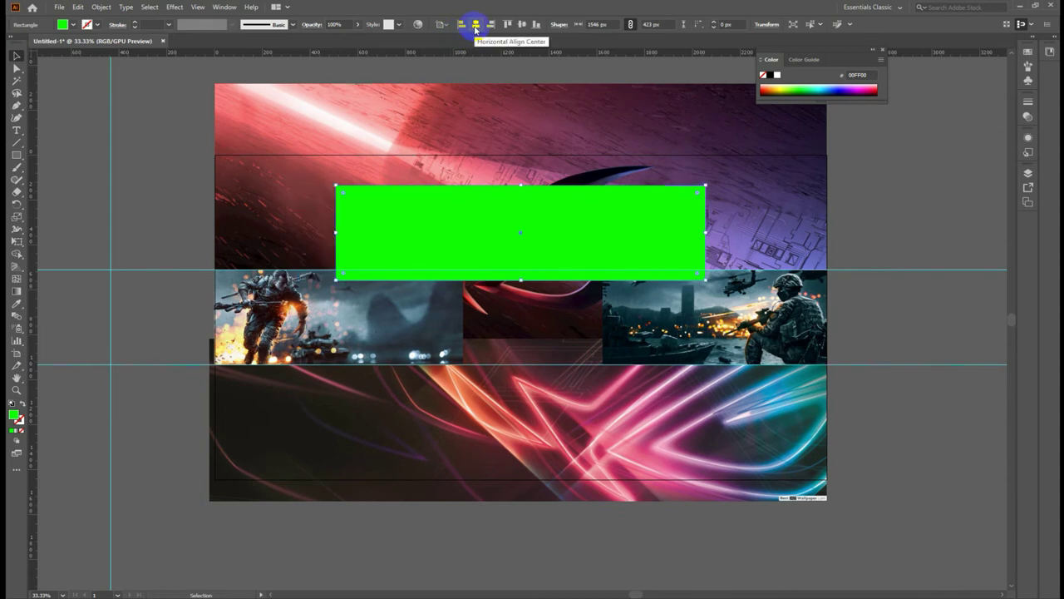
click(522, 24)
click(160, 218)
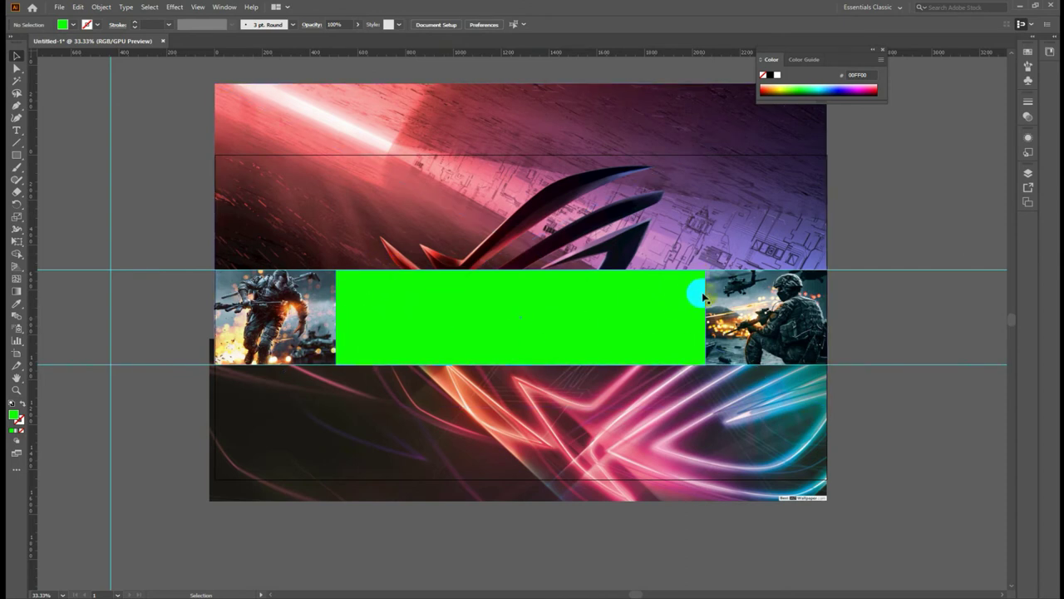
Move the vertical guide onto the left soldier image and reselect the green rectangle.
click(408, 310)
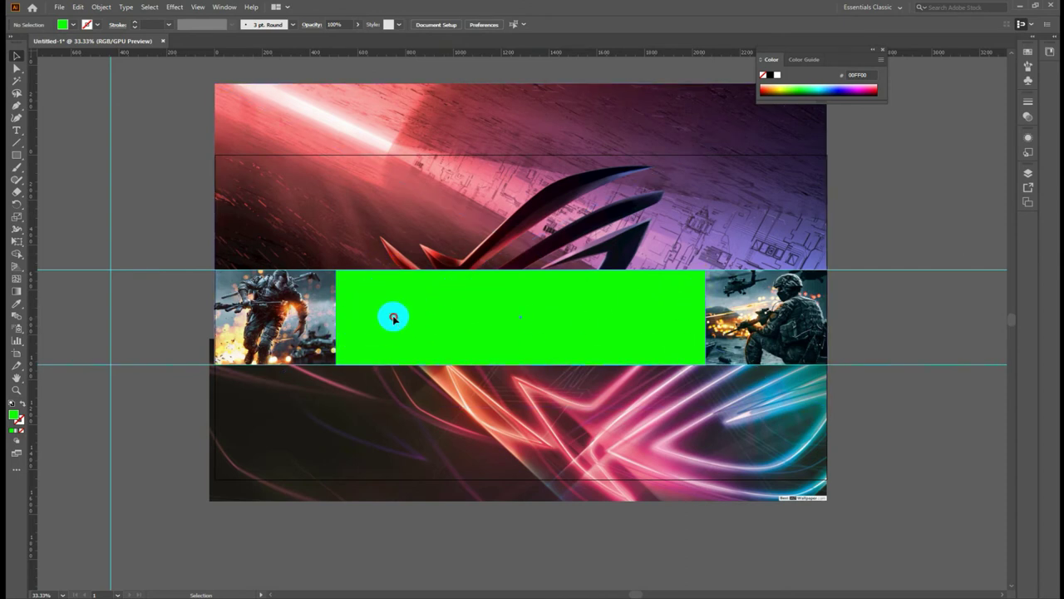
click(176, 211)
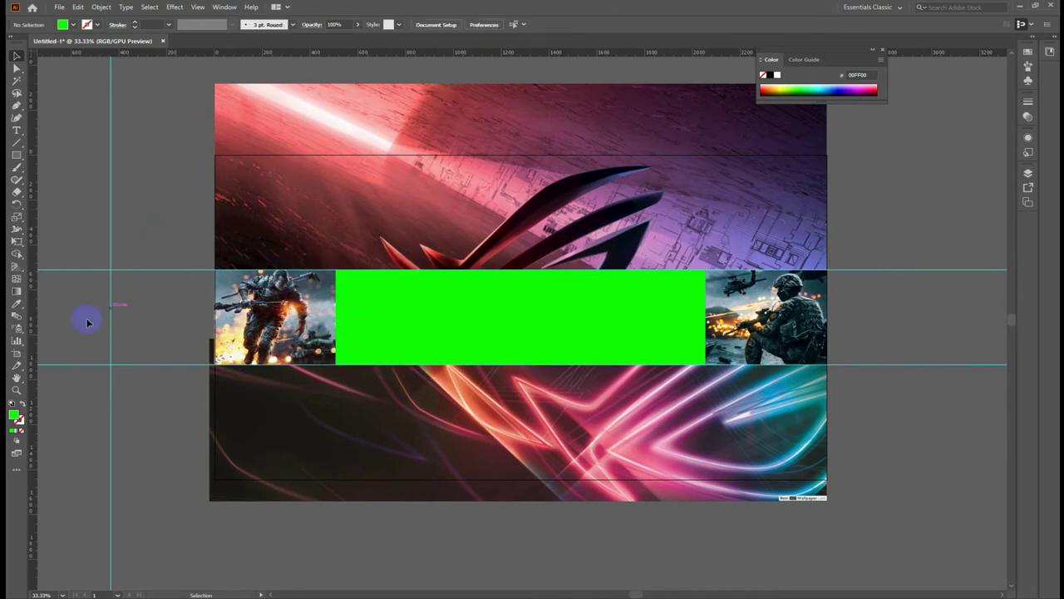
drag(113, 321, 301, 323)
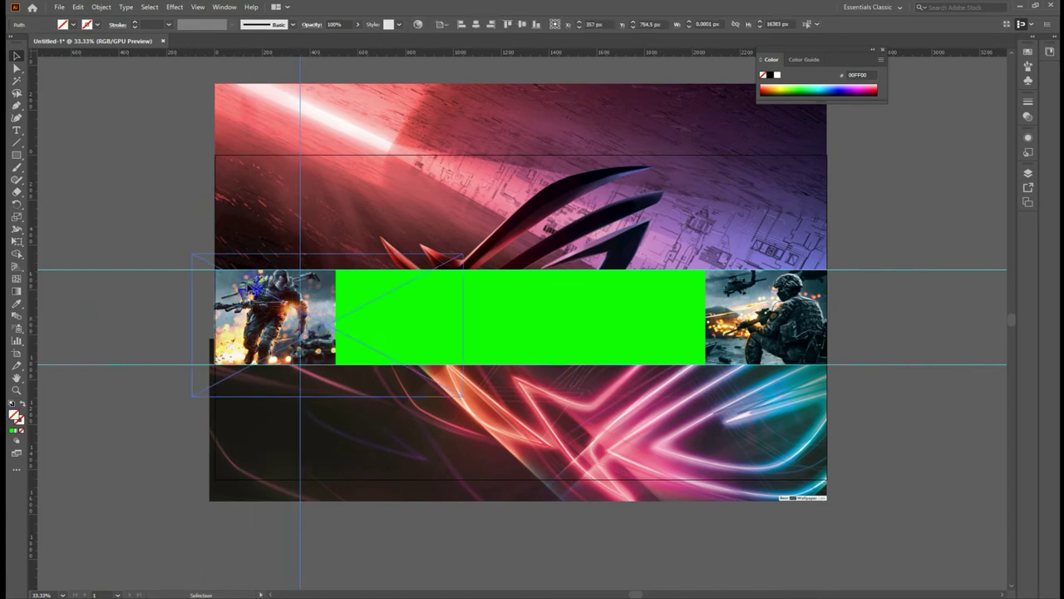
click(161, 197)
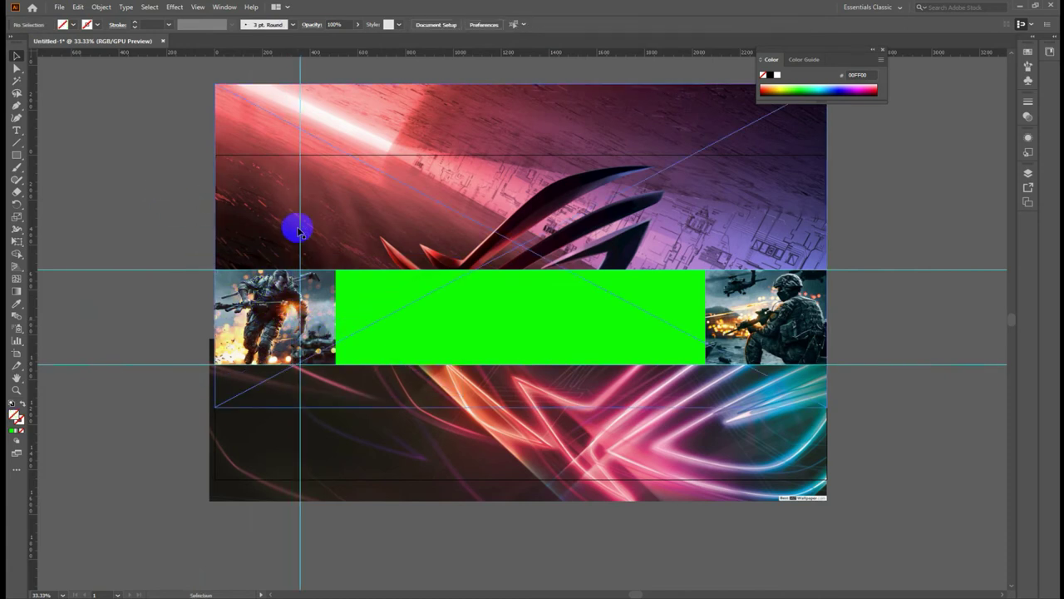
click(301, 428)
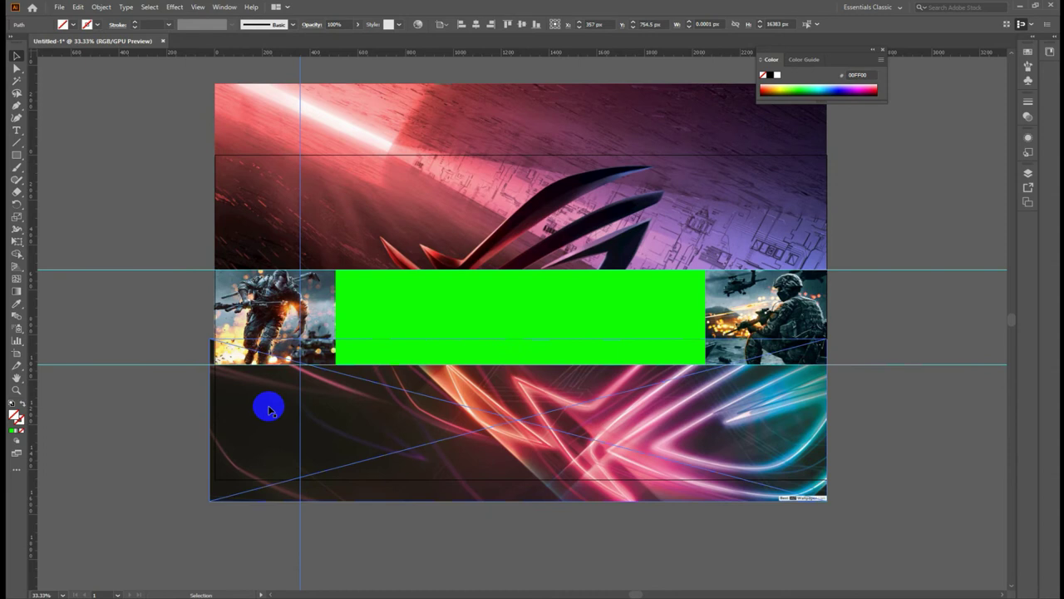
click(159, 198)
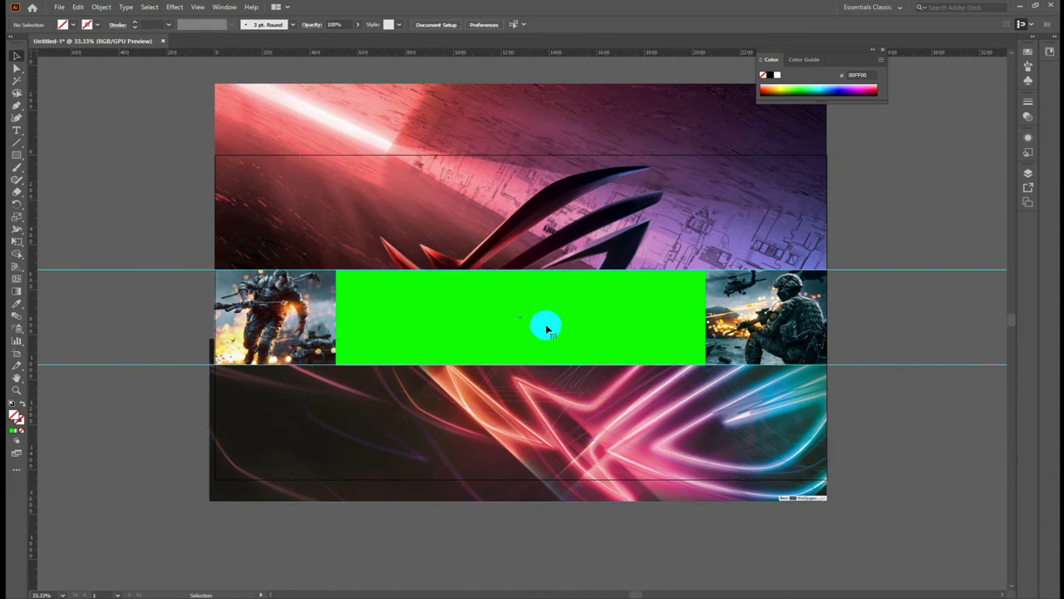
click(546, 329)
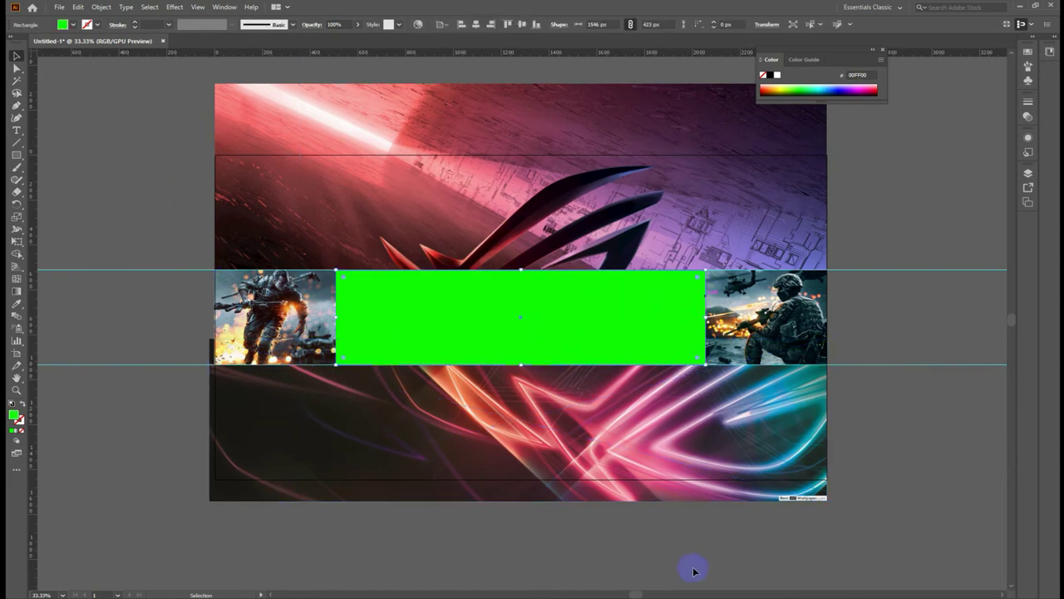
Check the banner sizing reference, then fill the safe-area rectangle with blue 29ABE2.
click(899, 545)
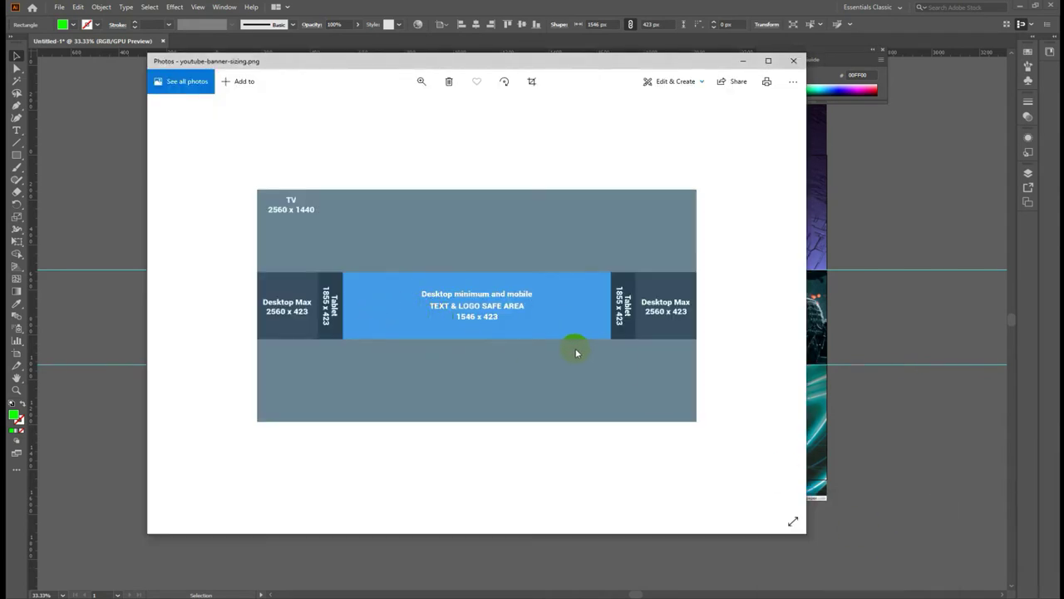
click(72, 185)
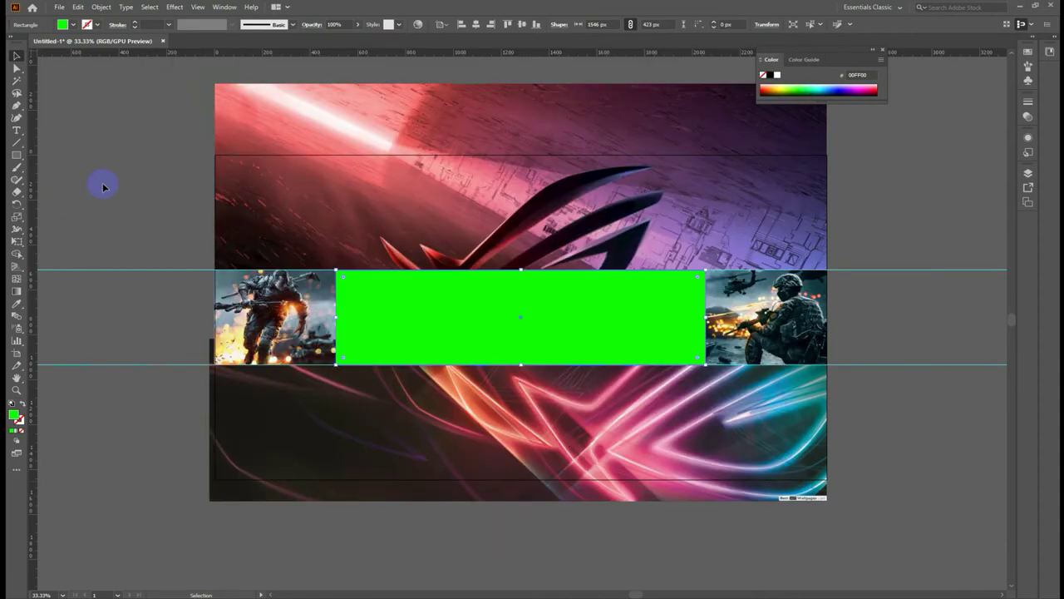
click(72, 24)
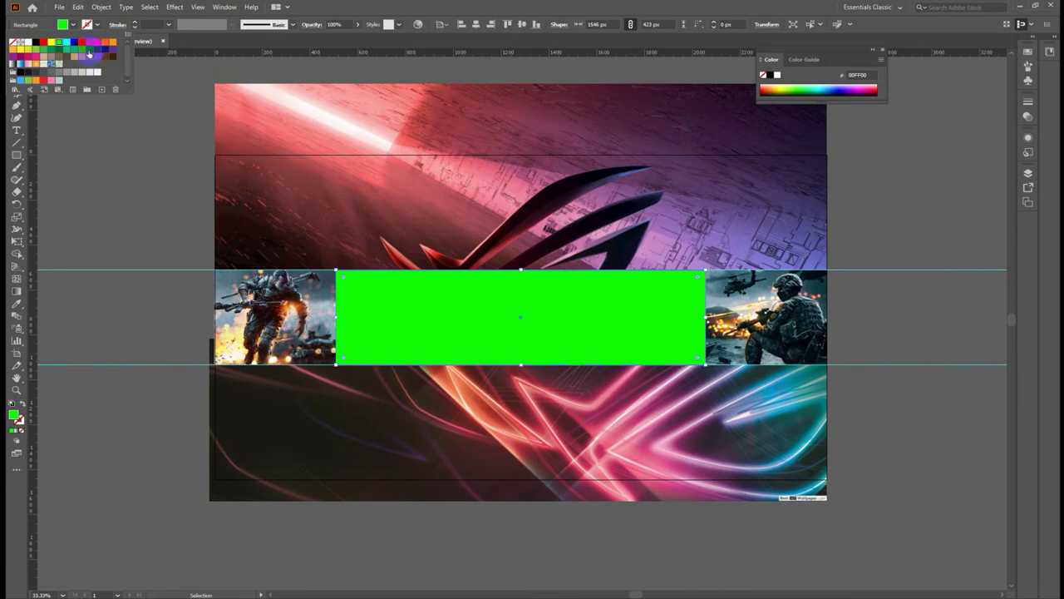
click(83, 54)
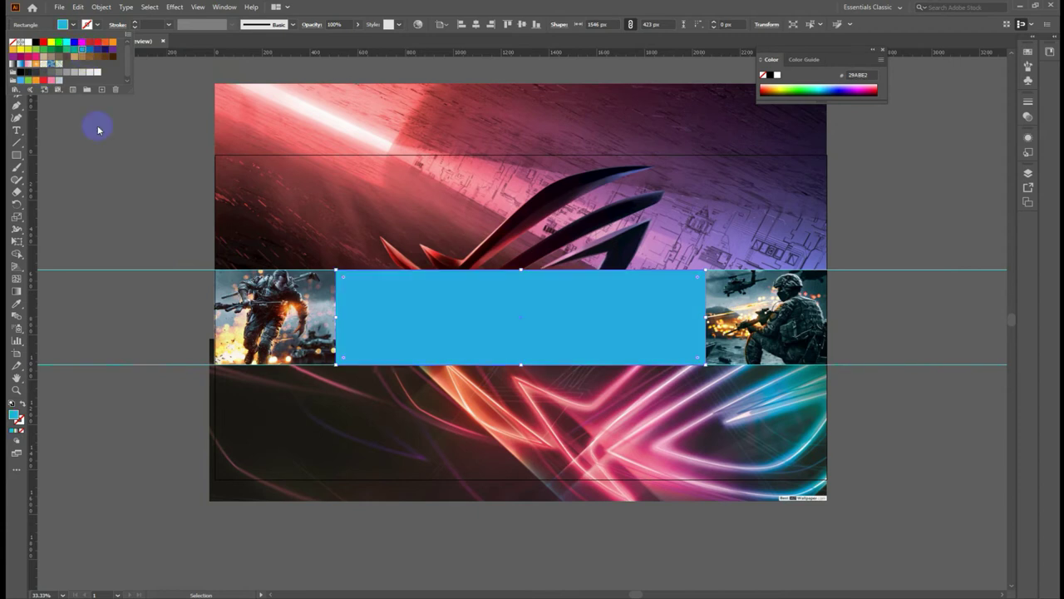
click(134, 202)
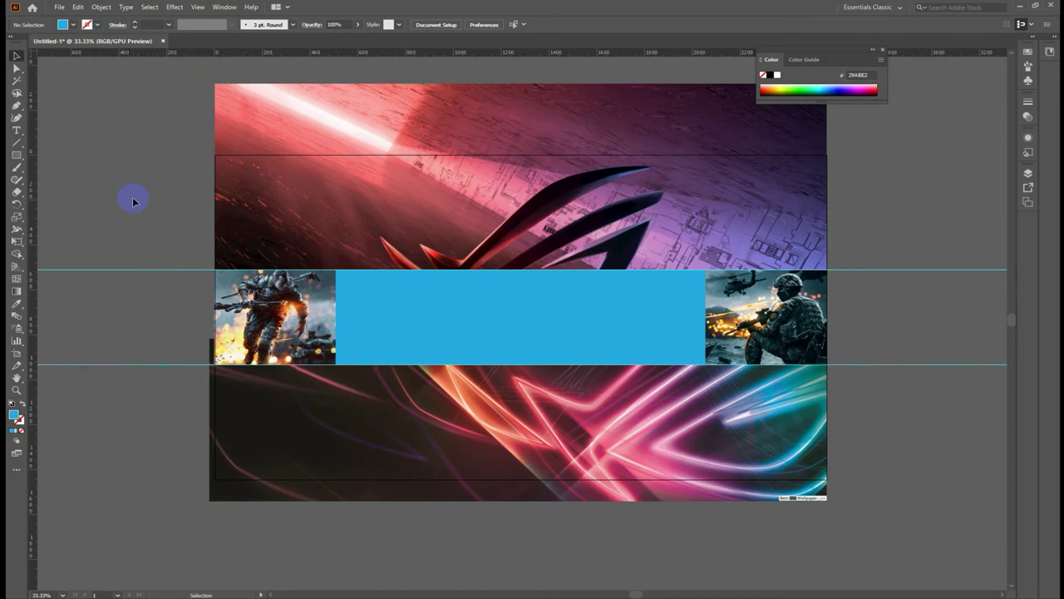
Compare the middle band with the YouTube sizing reference and reselect the blue centre rectangle.
click(223, 296)
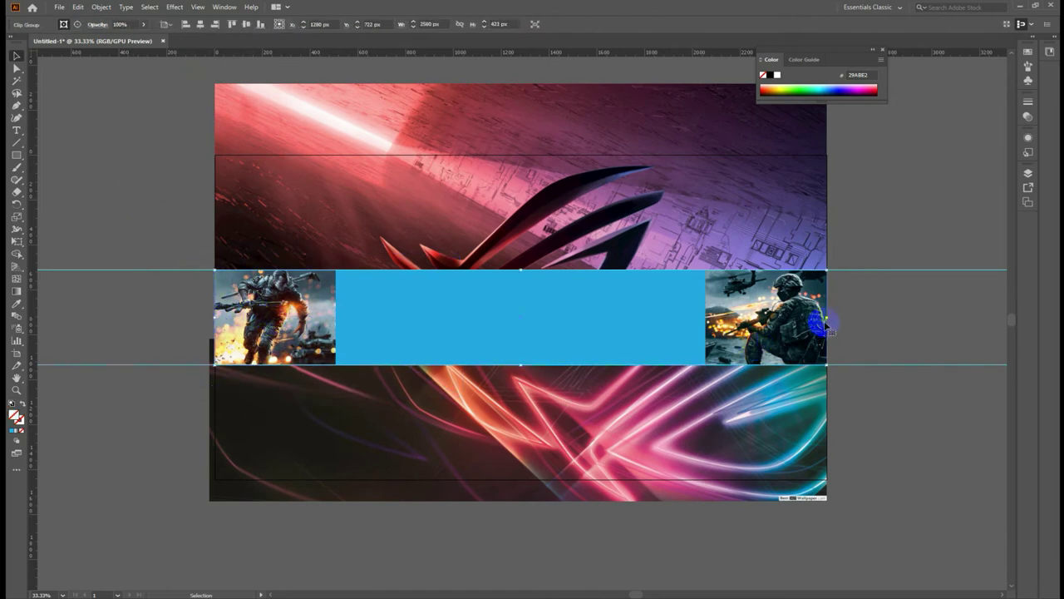
click(299, 271)
click(608, 363)
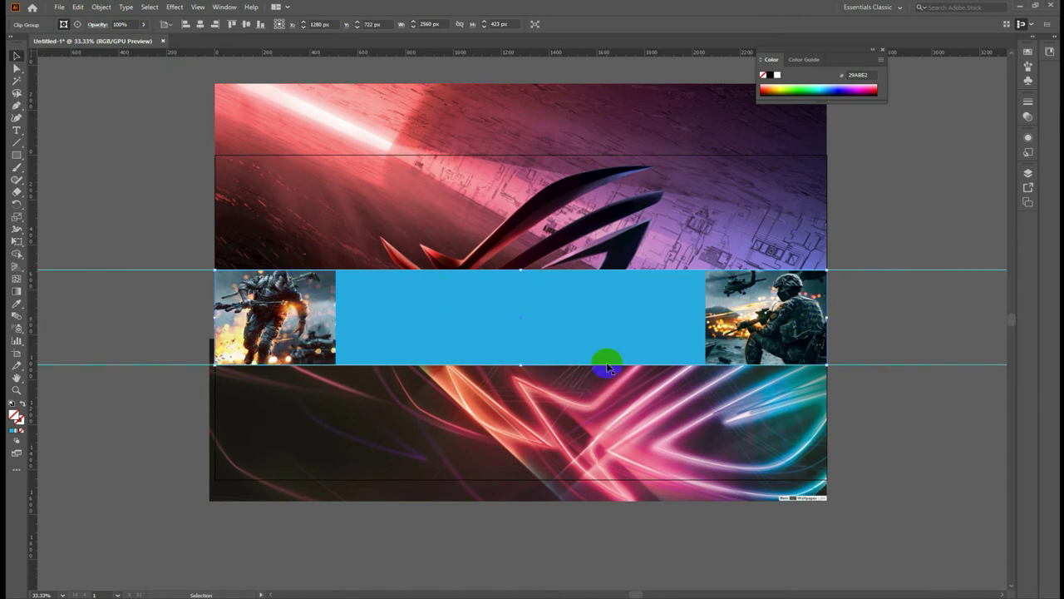
click(743, 273)
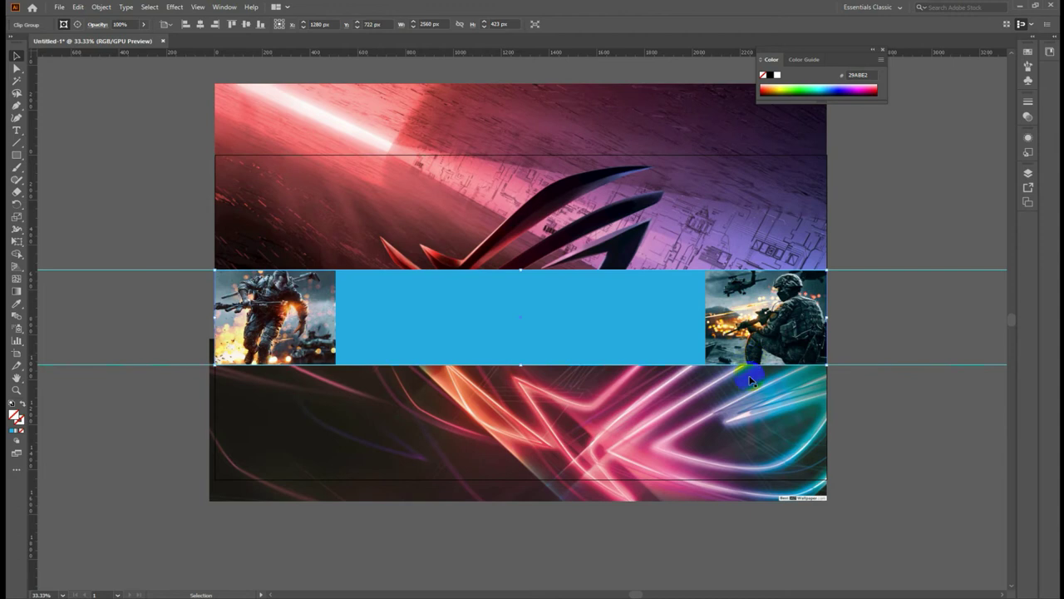
click(879, 552)
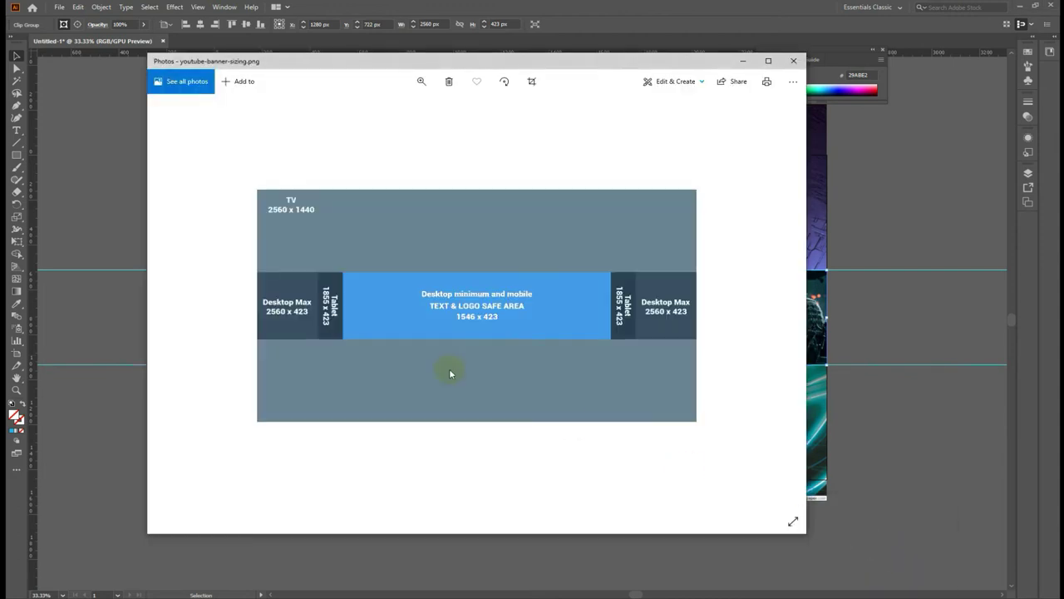
click(355, 305)
click(115, 220)
click(451, 301)
click(453, 318)
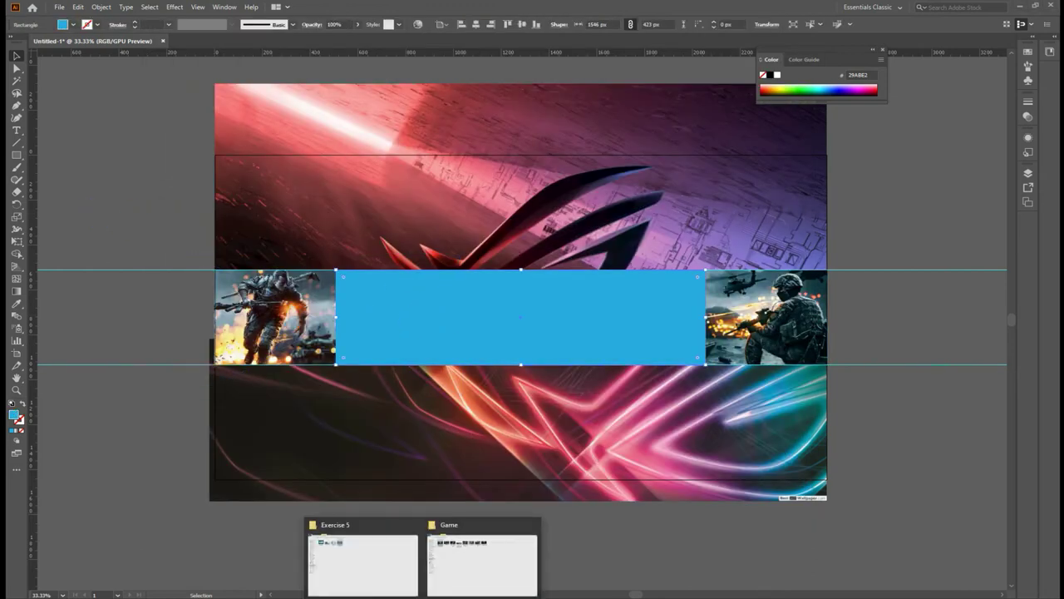
Drag 2086790.jpg from the Game folder over the Illustrator canvas.
click(454, 554)
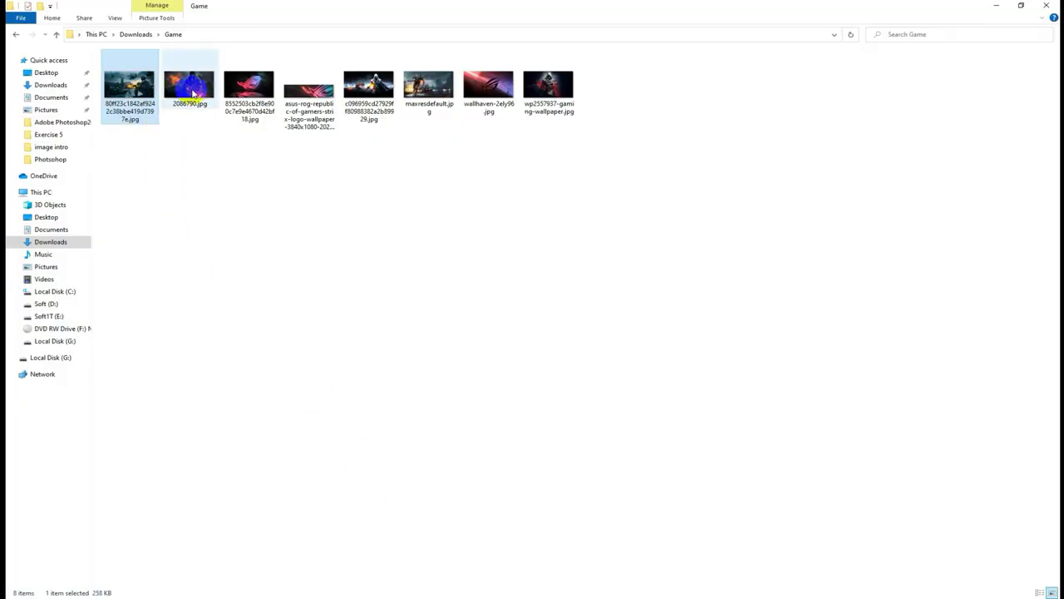
drag(190, 88, 698, 524)
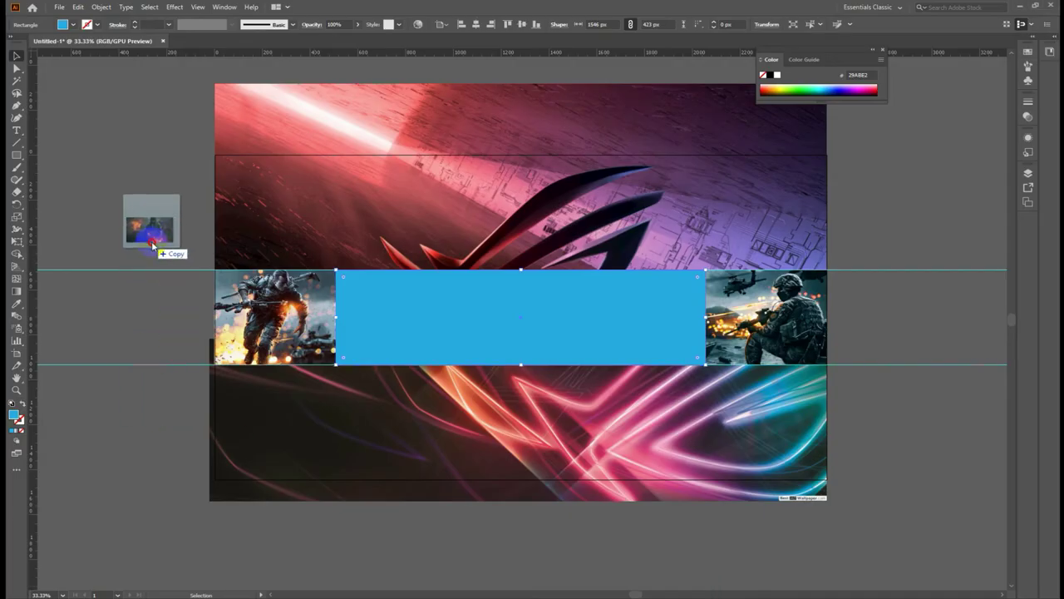
drag(698, 524, 138, 242)
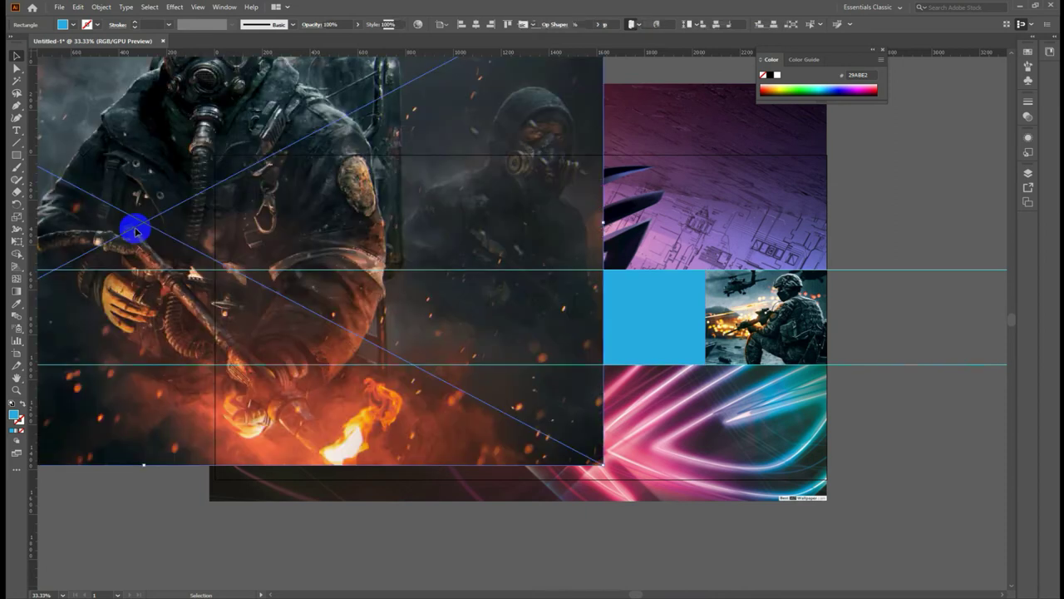
Place the gas-mask image and scale it down to about 1034 x 582 px beside the left photo.
mouse_move(432, 249)
mouse_down()
mouse_move(541, 254)
mouse_move(615, 216)
mouse_up()
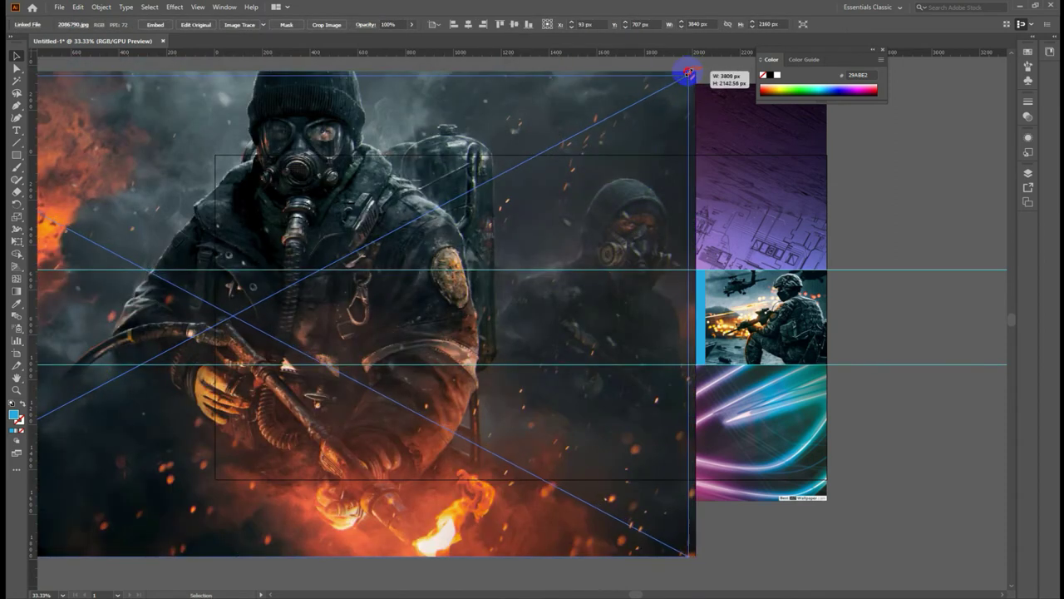
drag(694, 72, 308, 313)
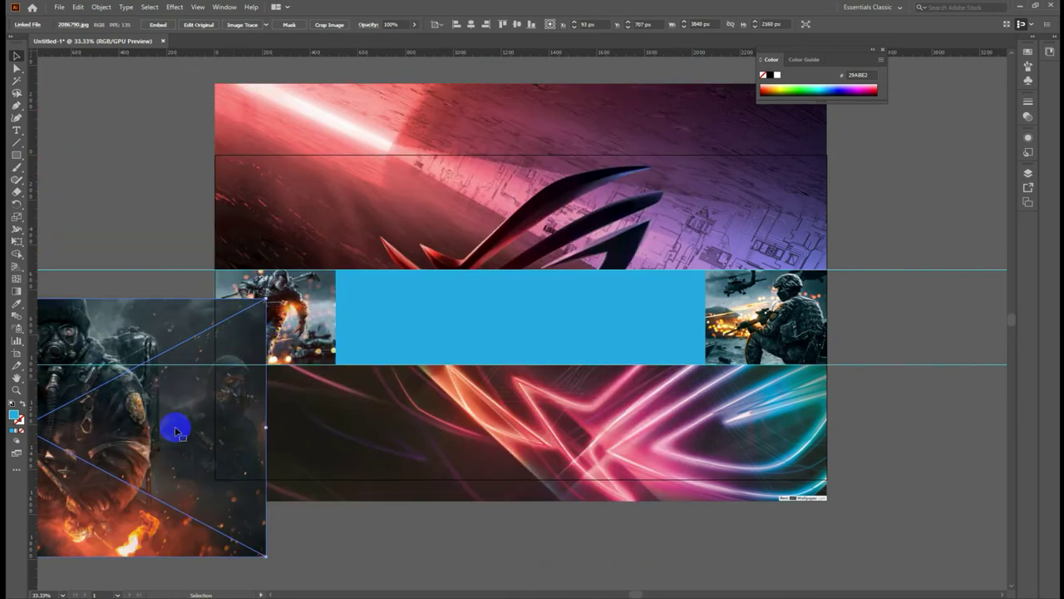
drag(174, 430, 508, 335)
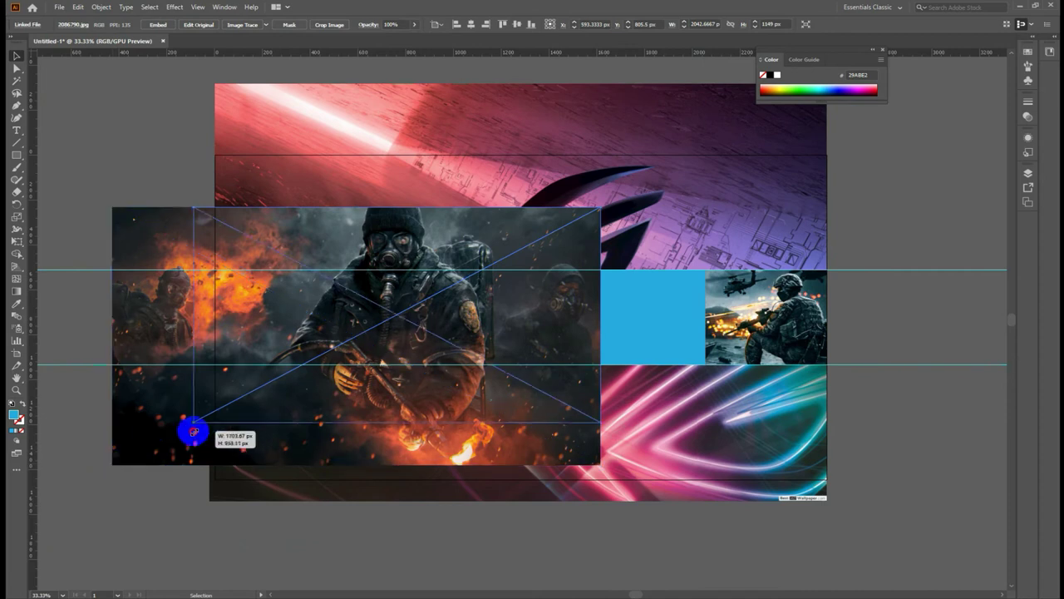
drag(113, 464, 246, 393)
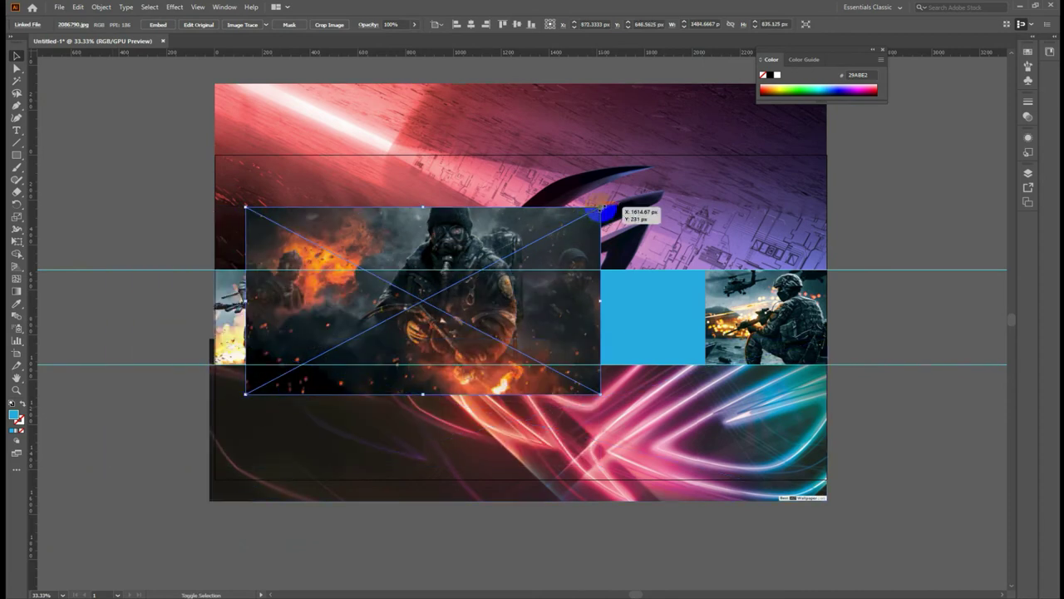
drag(594, 214, 494, 264)
mouse_move(471, 312)
mouse_down()
mouse_move(544, 308)
mouse_move(510, 316)
mouse_move(511, 287)
mouse_up()
drag(525, 326, 525, 319)
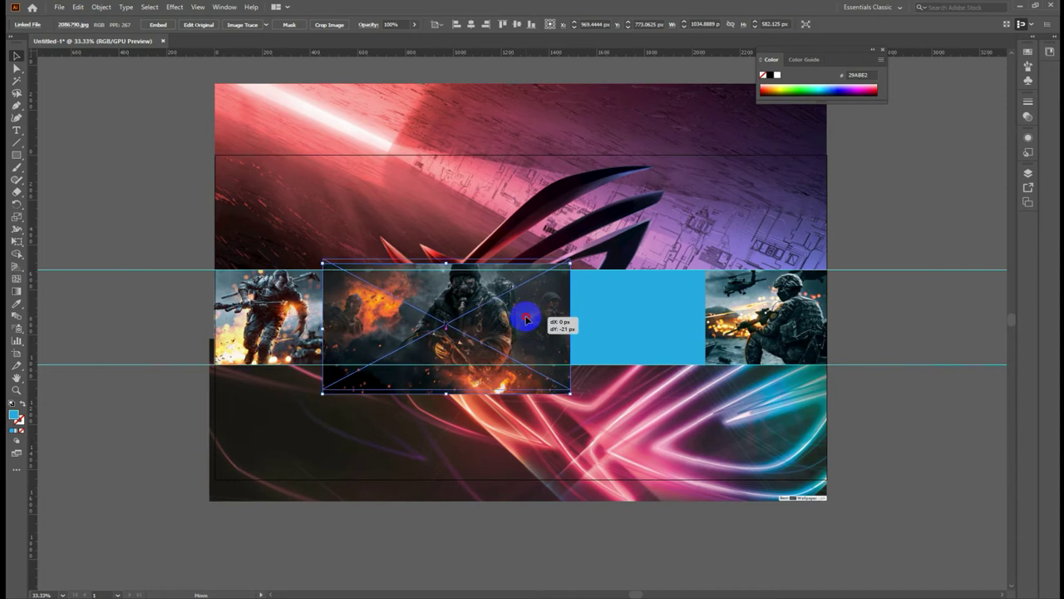
click(152, 405)
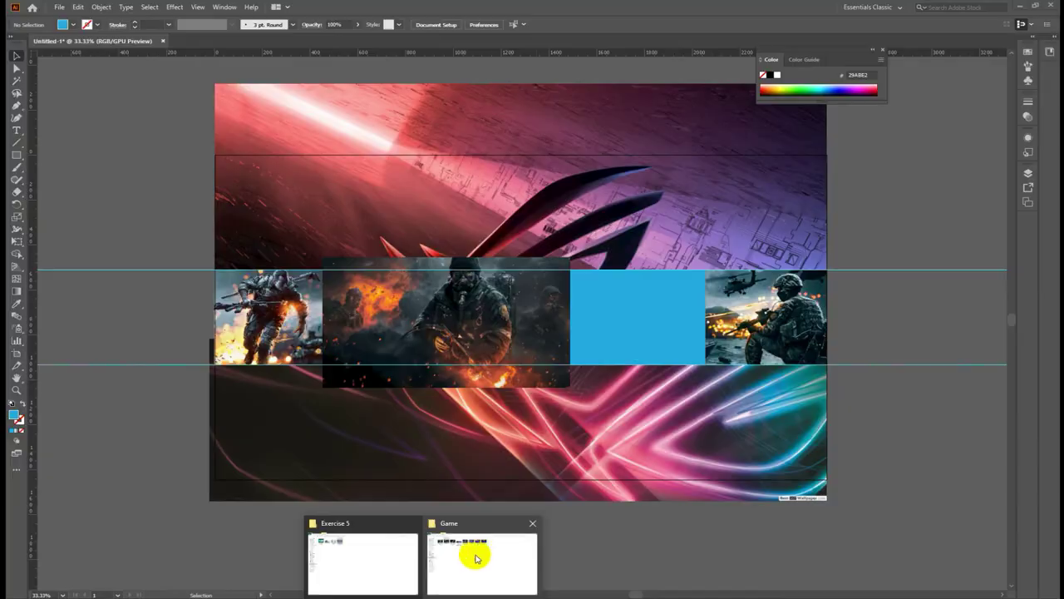
Select the c096959 assassin image in the Game folder and drag it toward Illustrator.
click(475, 558)
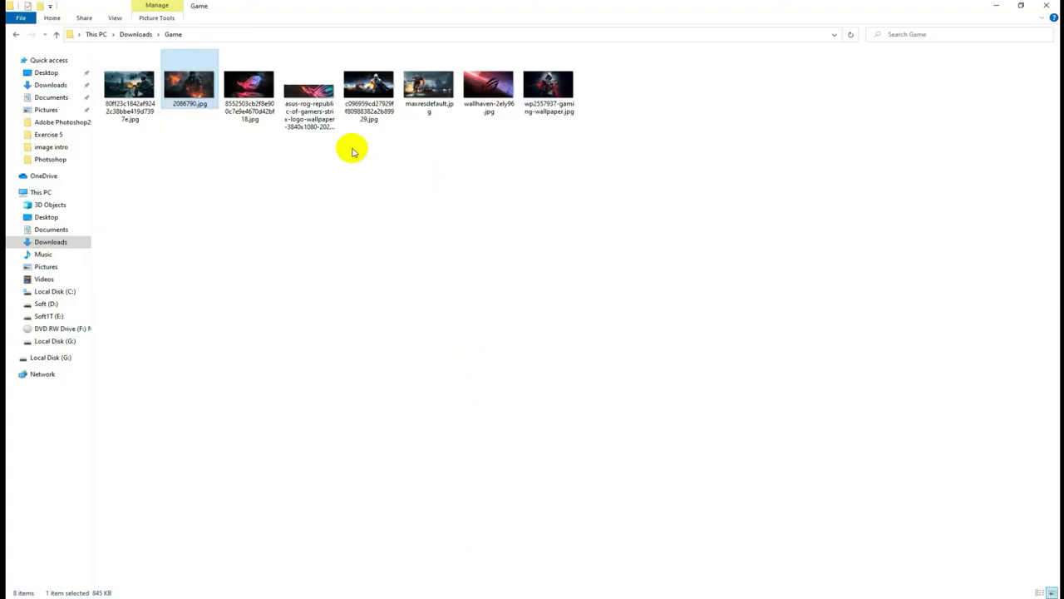
mouse_move(368, 87)
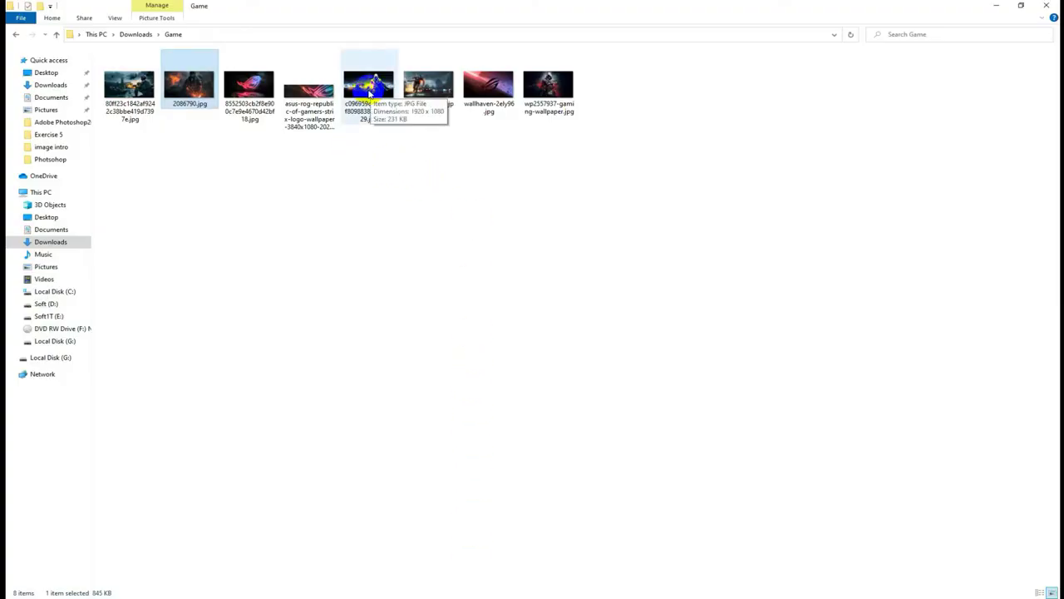
click(369, 85)
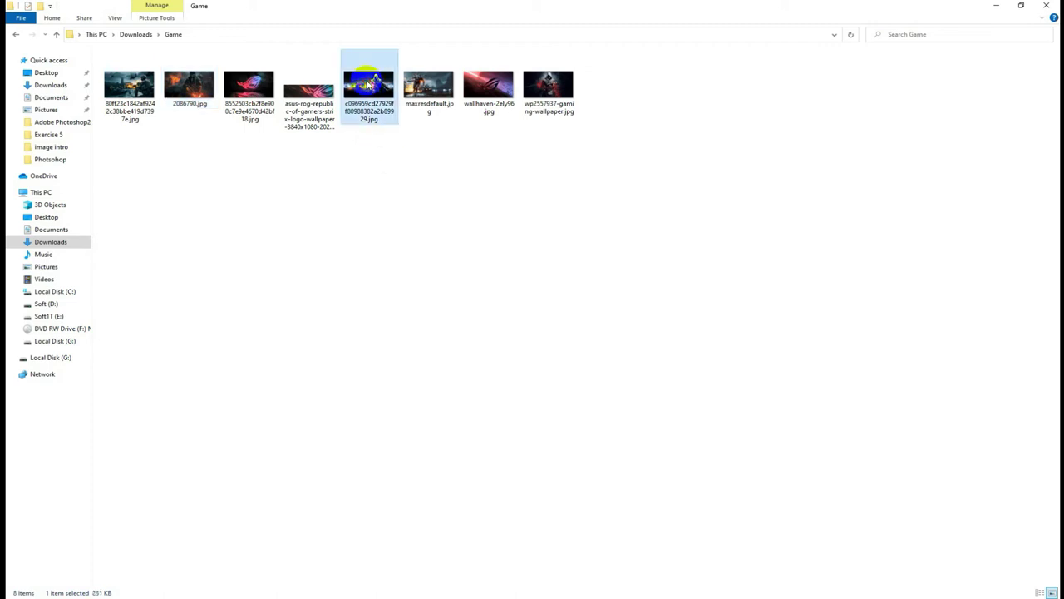
drag(369, 85, 690, 594)
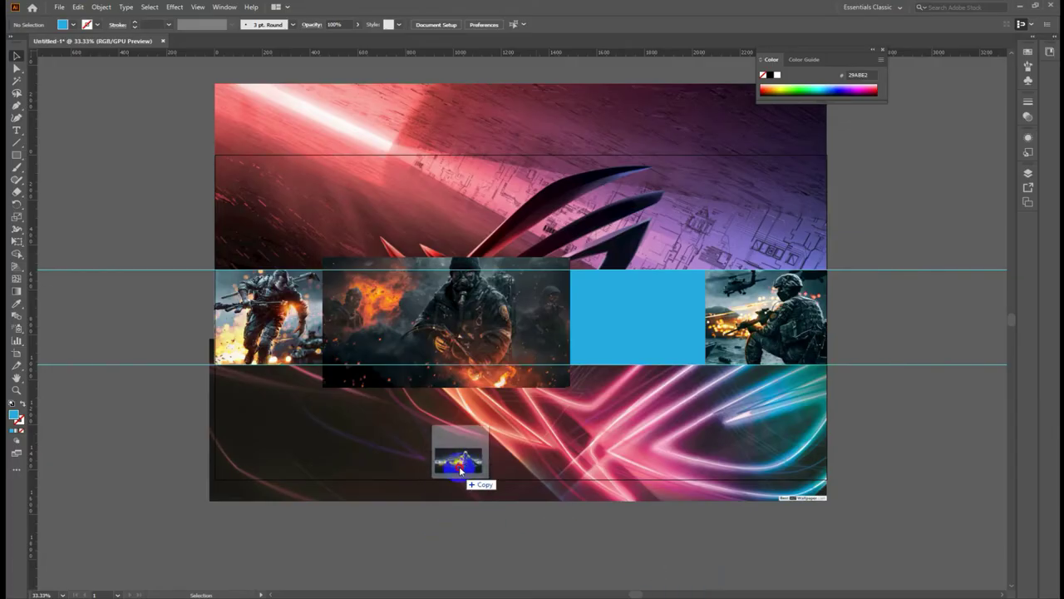
Place the assassin image and resize it to cover the band over the blue rectangle.
drag(690, 593, 650, 245)
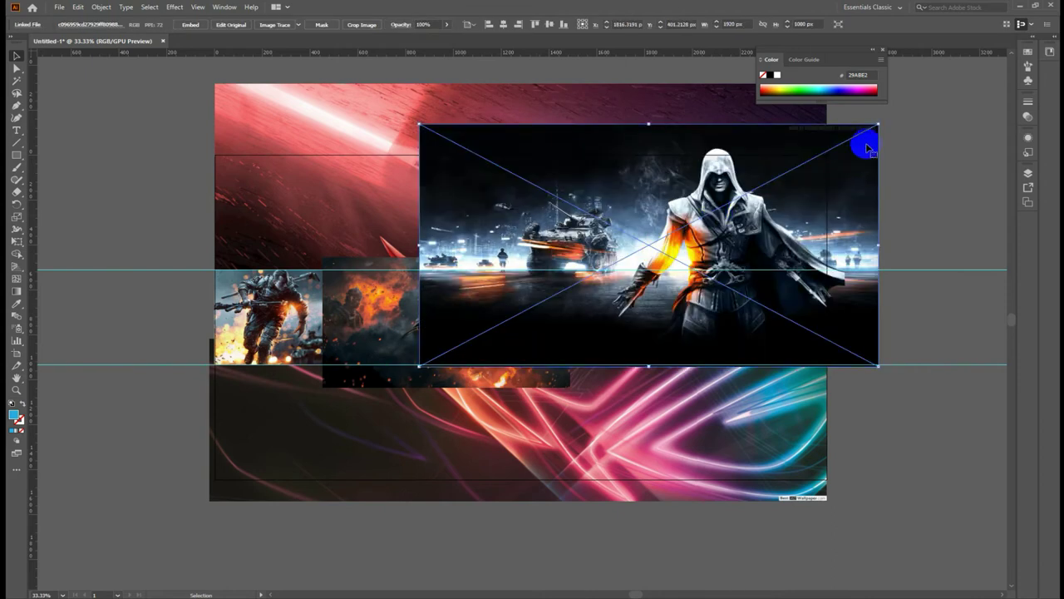
drag(878, 126, 632, 254)
drag(609, 317, 683, 330)
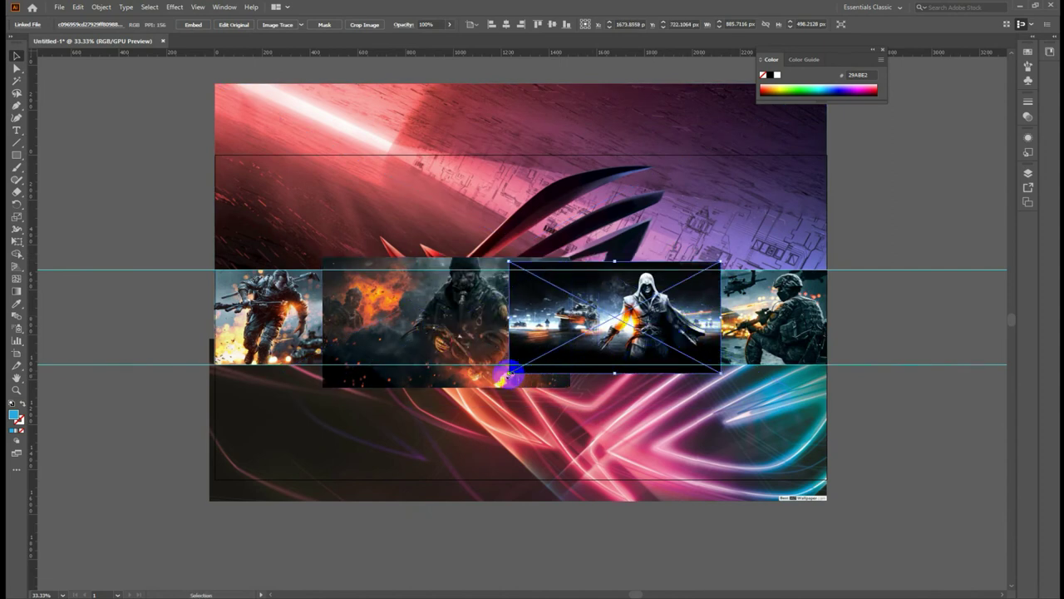
drag(509, 373, 485, 386)
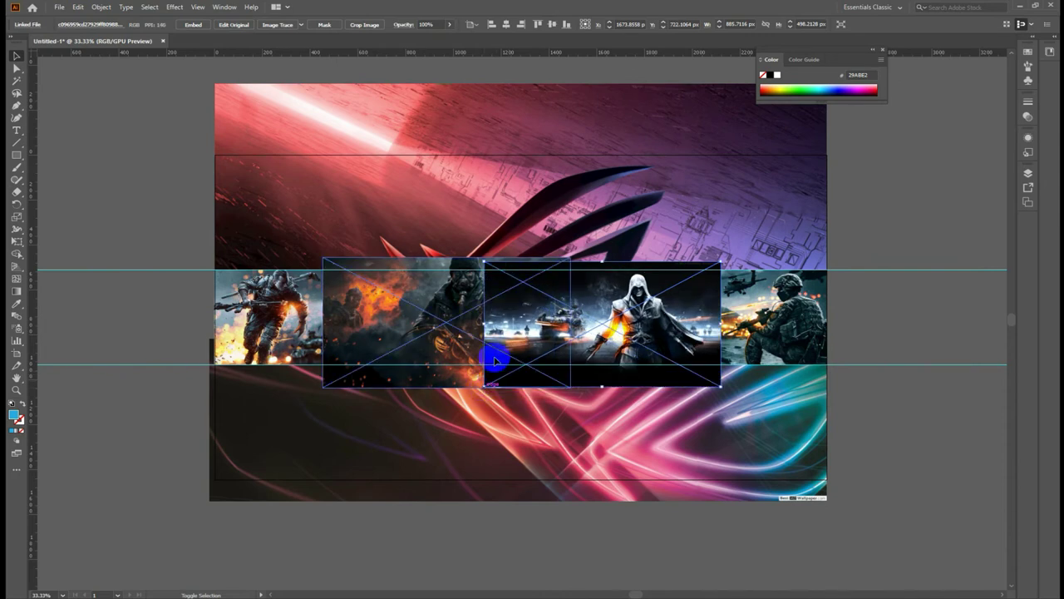
Rescale and reposition the gas-mask soldier image by its corners beside the assassin image.
click(486, 255)
drag(487, 256, 475, 250)
drag(323, 257, 347, 271)
drag(417, 324, 393, 324)
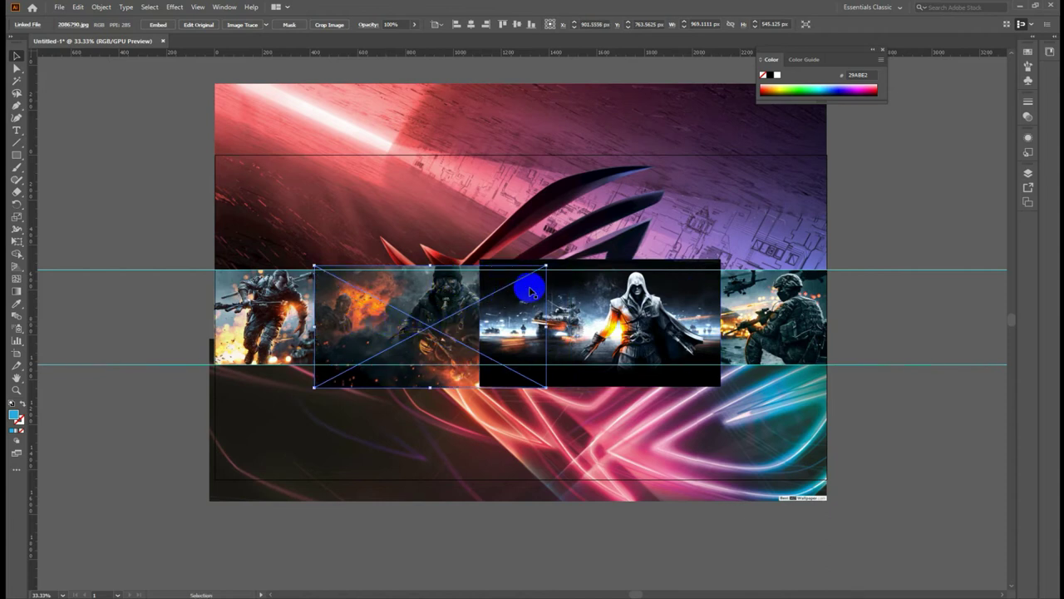
drag(547, 266, 539, 268)
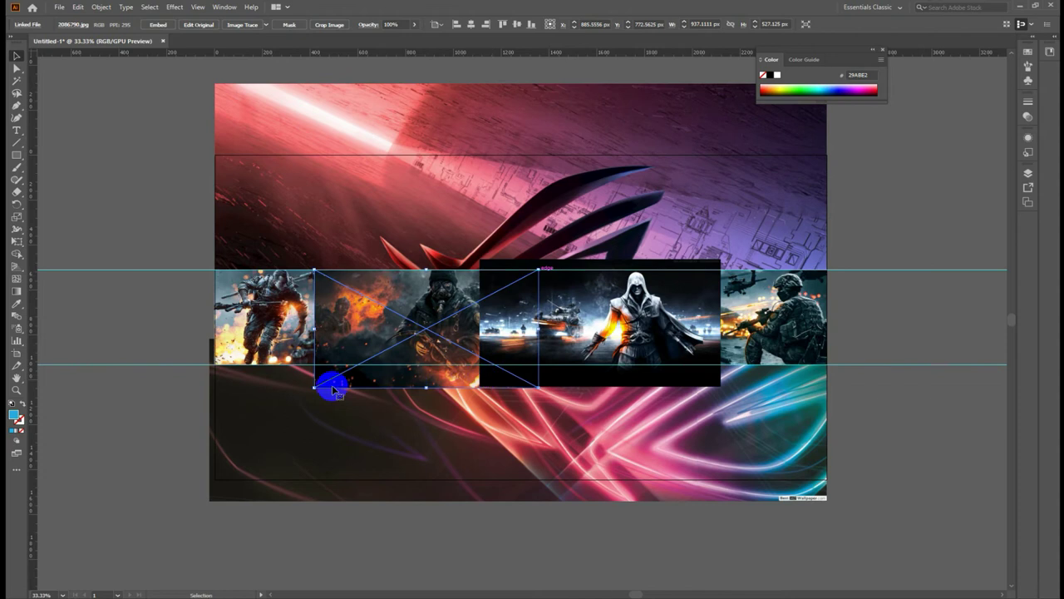
drag(539, 387, 521, 379)
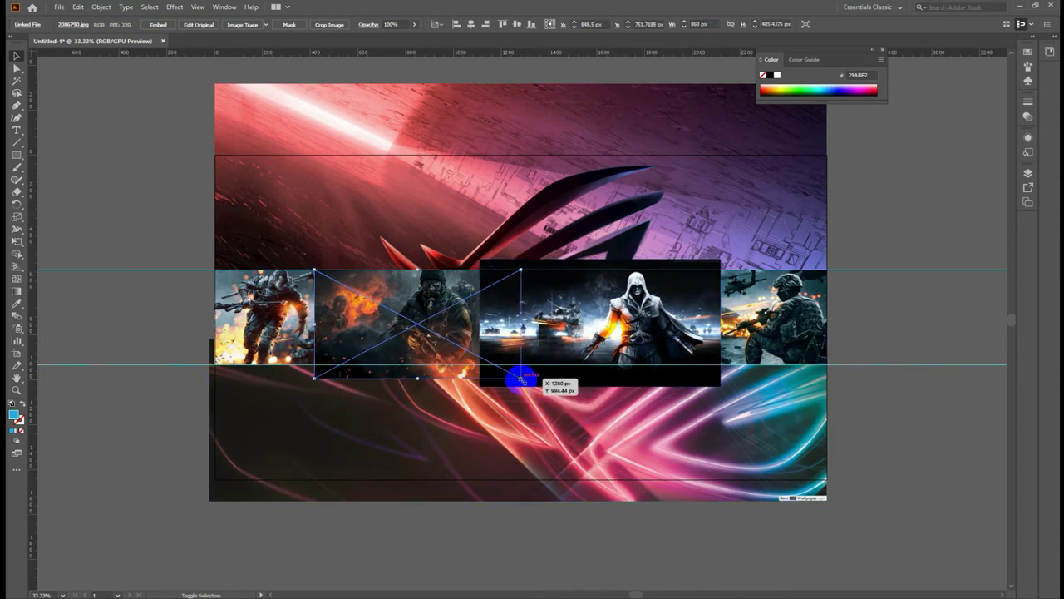
click(126, 455)
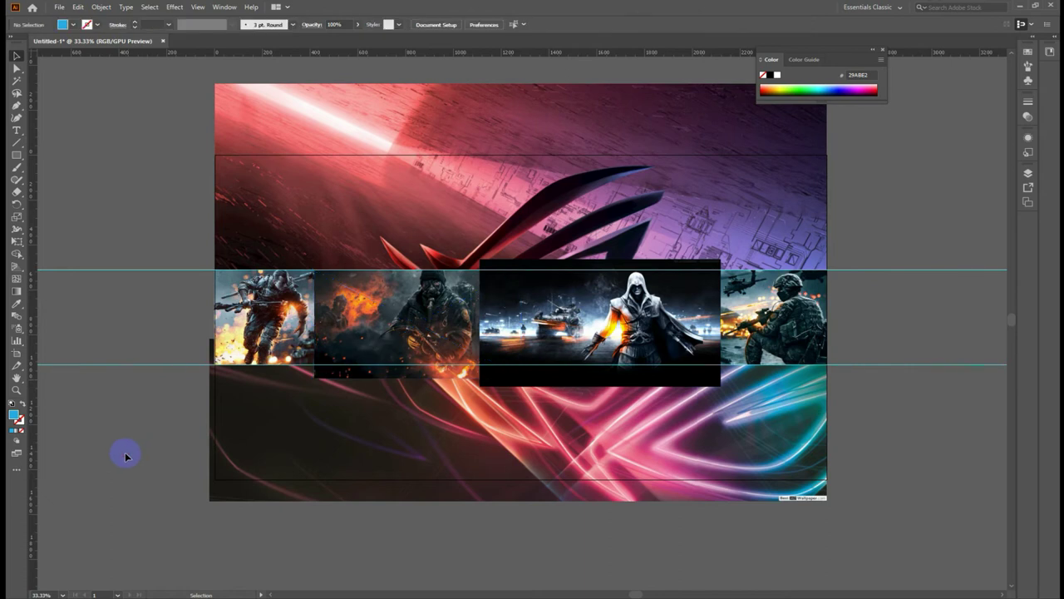
Rescale the gas-mask image again and move it straight down, exposing the blue safe area.
click(572, 342)
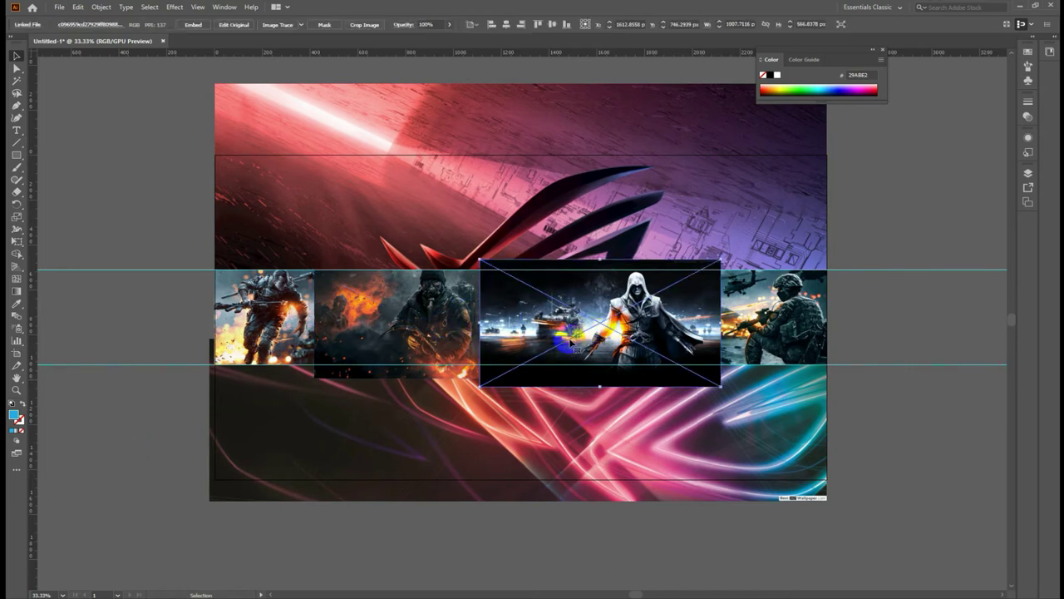
click(438, 310)
click(597, 303)
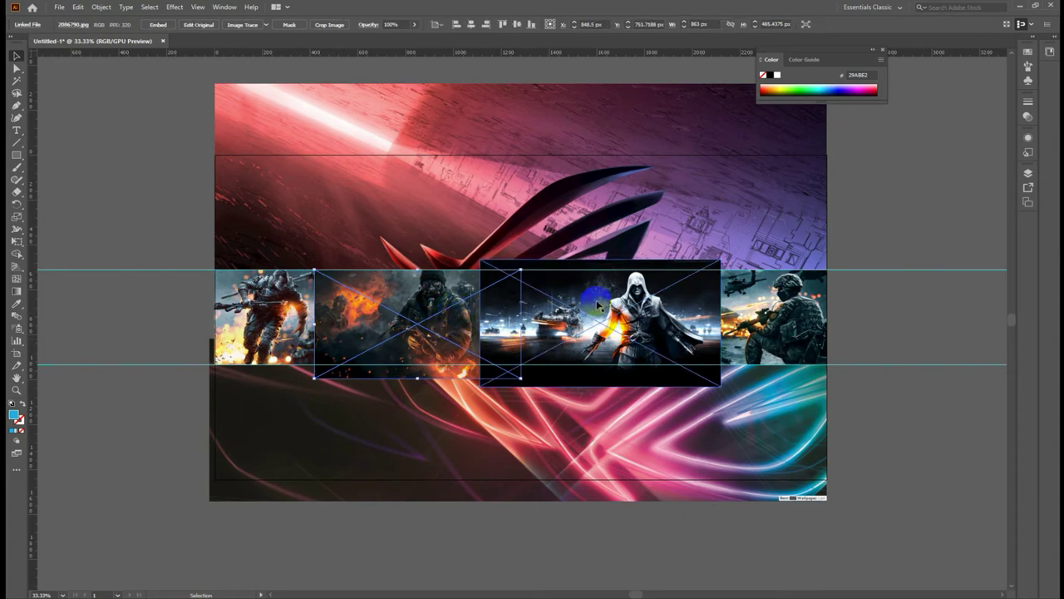
click(613, 308)
click(558, 385)
click(655, 330)
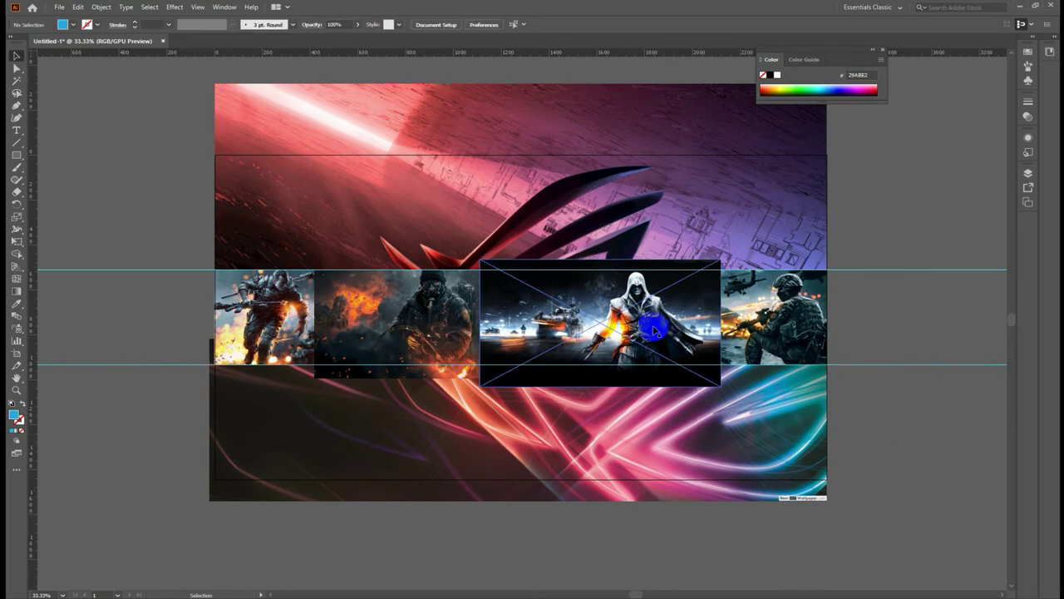
click(905, 412)
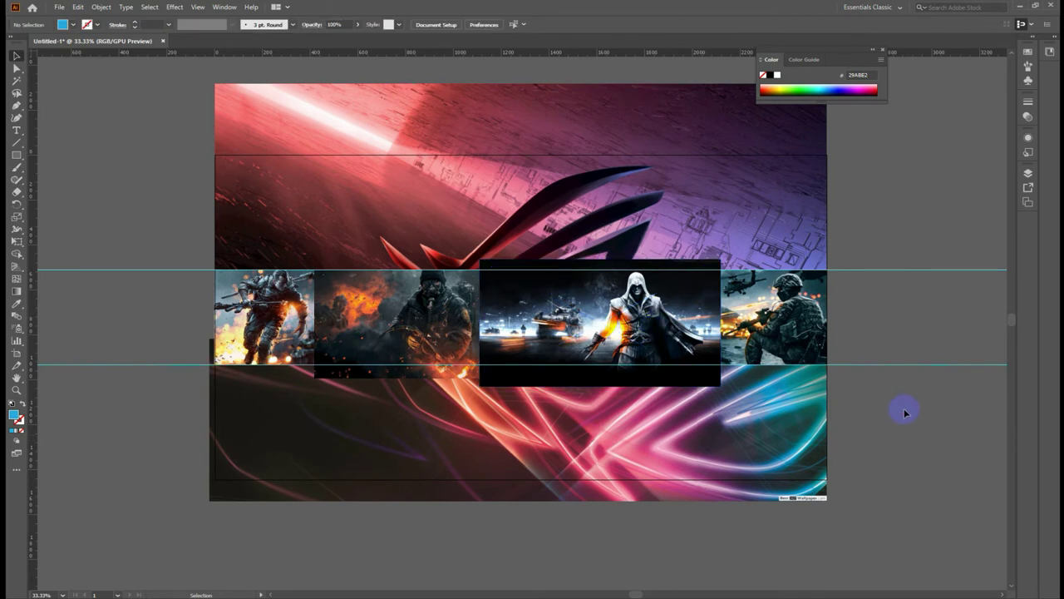
click(372, 287)
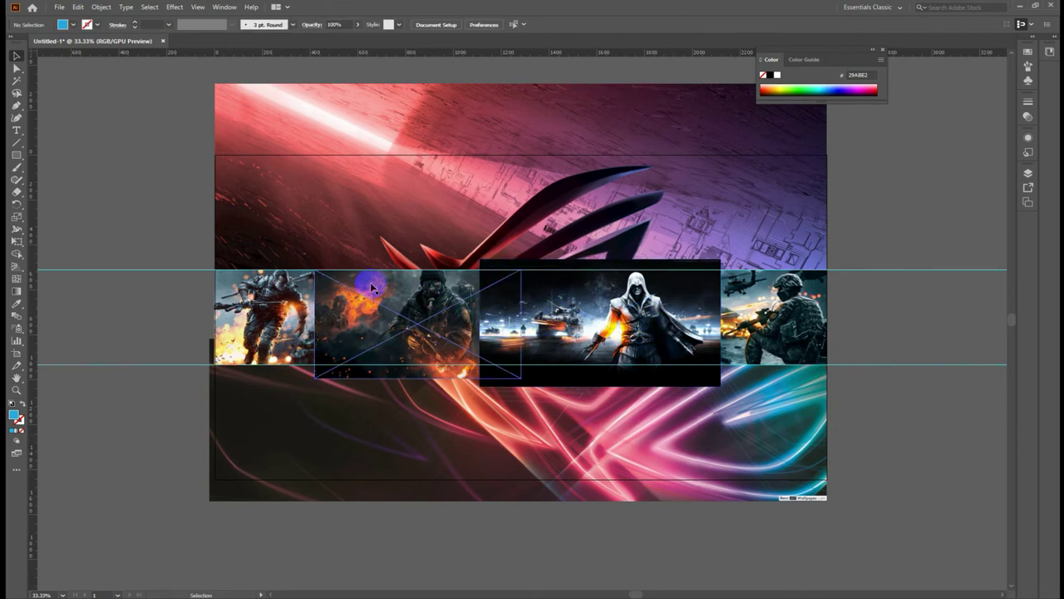
mouse_move(373, 275)
mouse_down()
mouse_move(309, 350)
mouse_move(391, 319)
mouse_up()
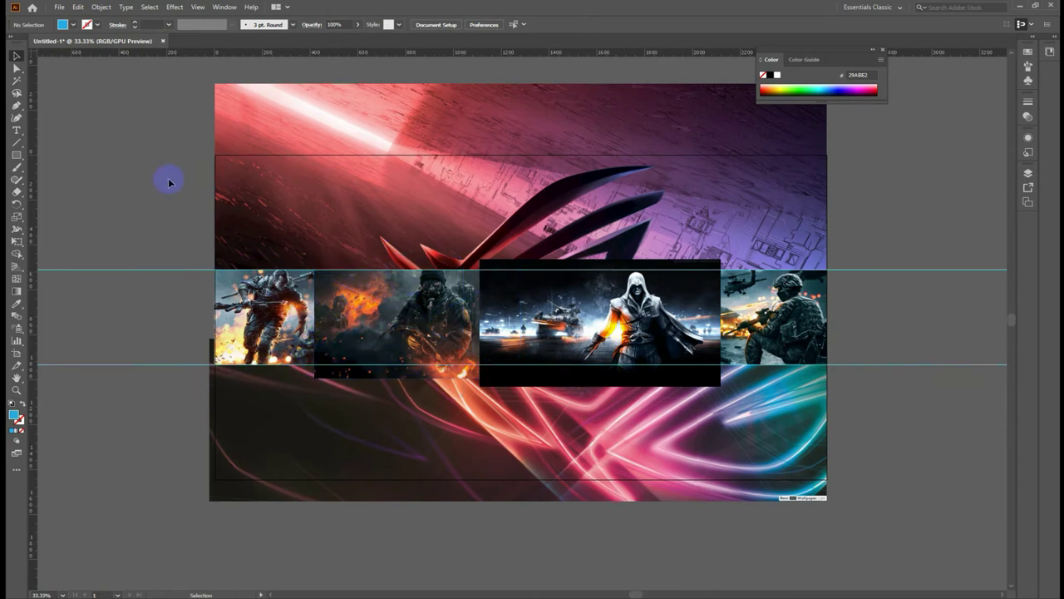
click(393, 308)
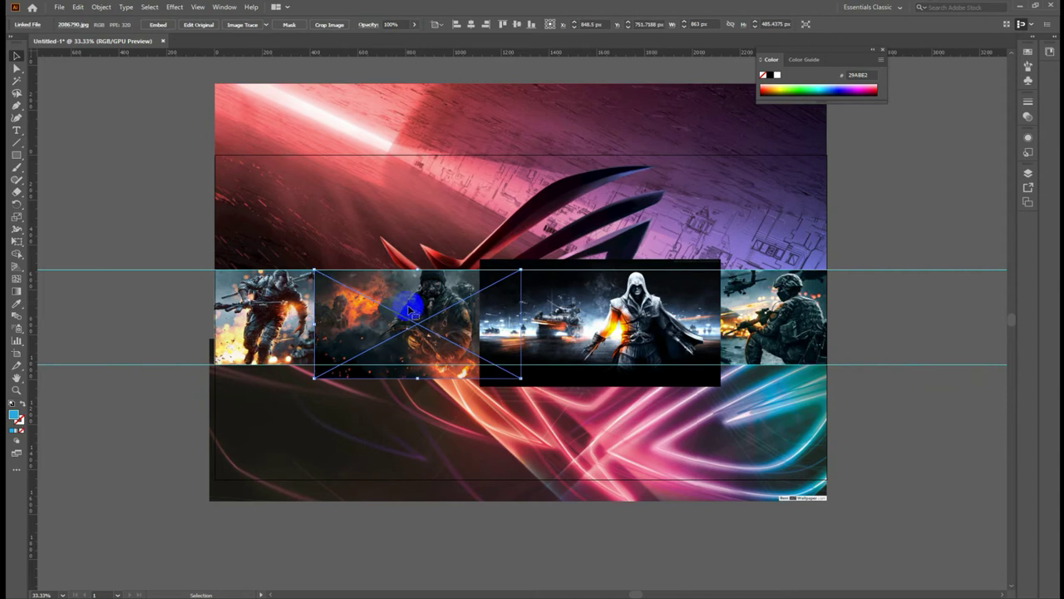
drag(413, 308, 416, 375)
Delete the leftover blue rectangle behind the game image and move the image back into the band.
click(385, 300)
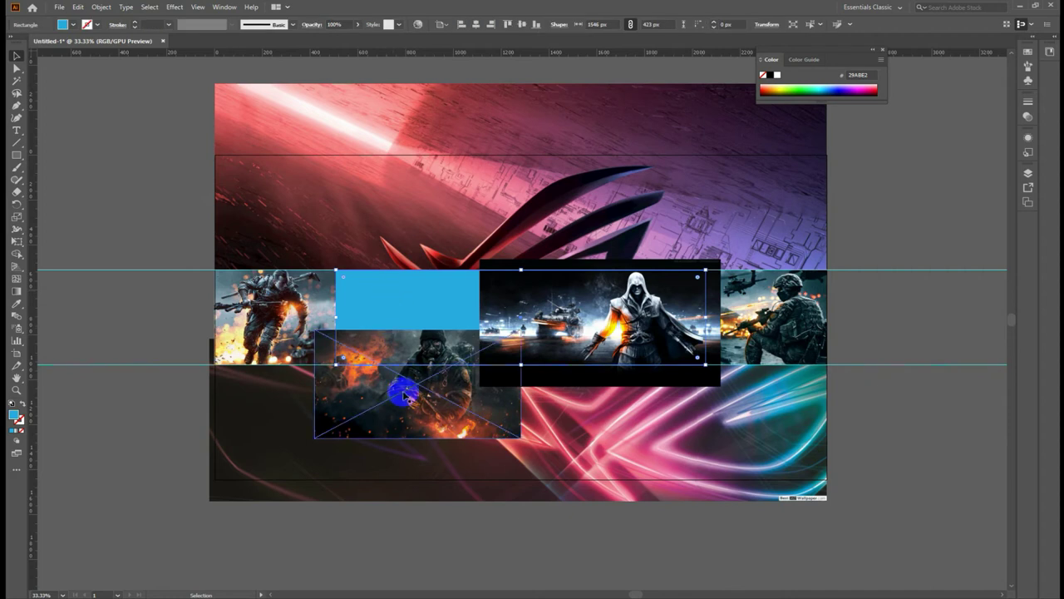
key(Delete)
drag(433, 418, 434, 356)
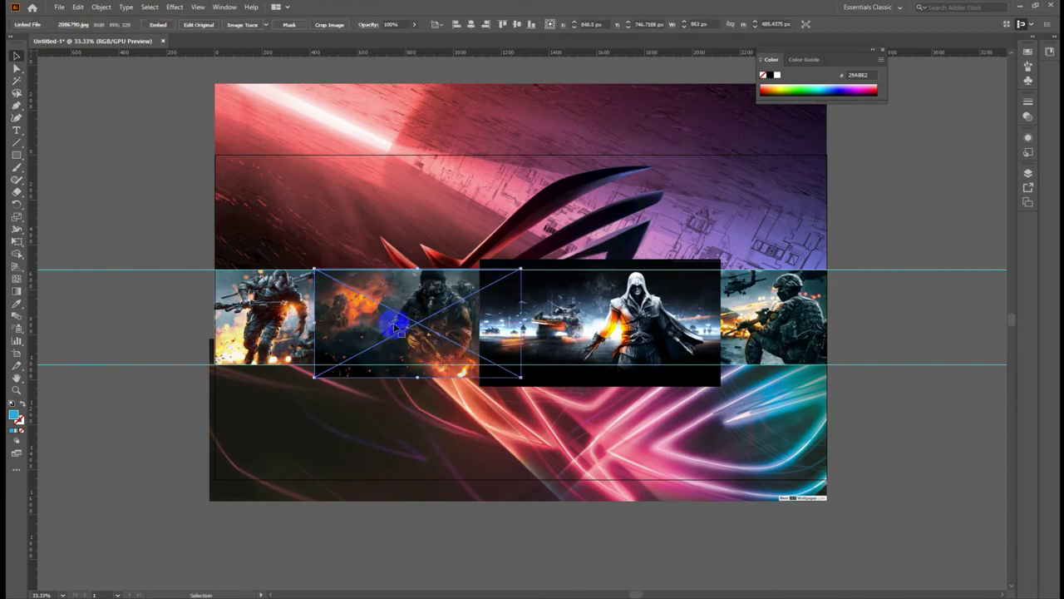
click(145, 221)
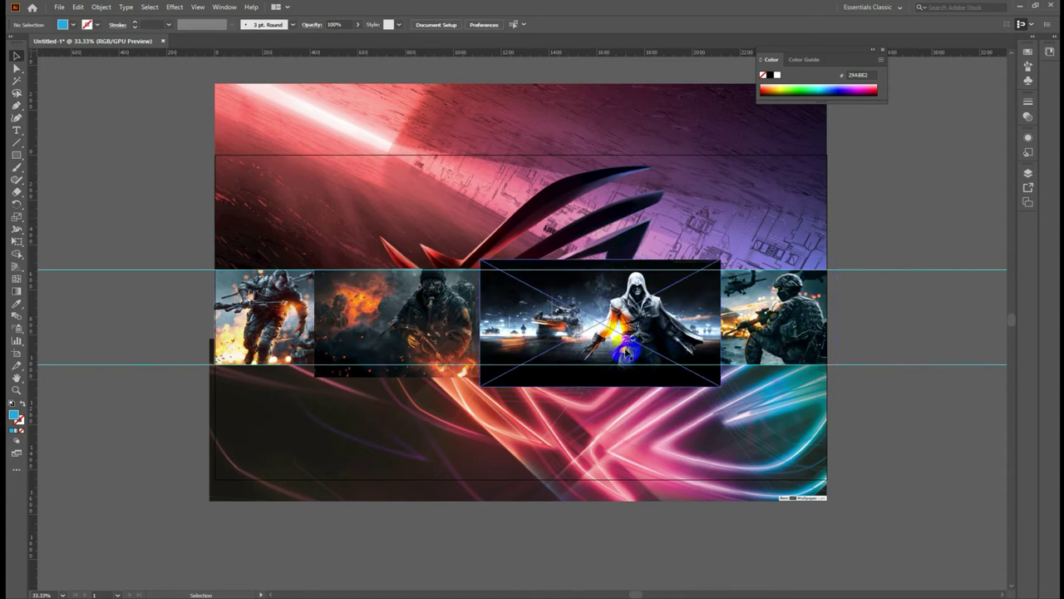
Add a vertical guide at the blue rectangle's left edge, then delete the rectangle.
drag(391, 324, 391, 385)
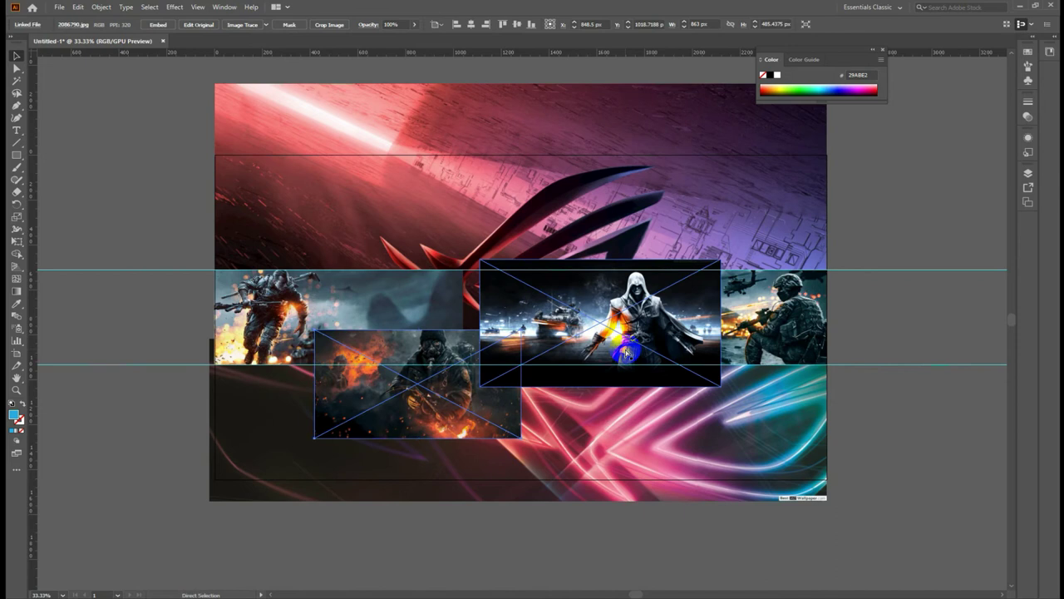
shift+click(355, 310)
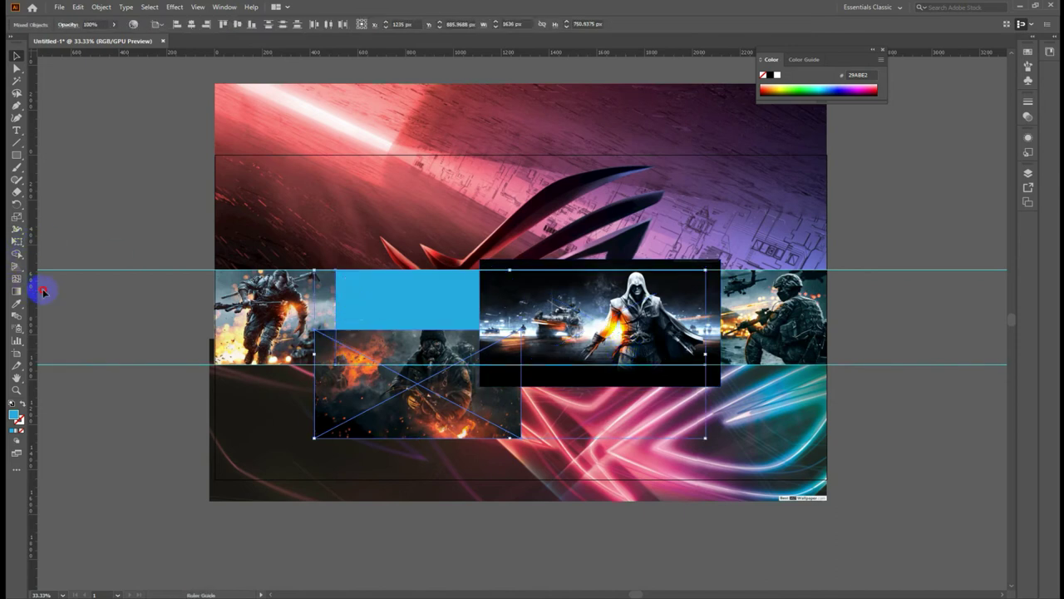
click(404, 289)
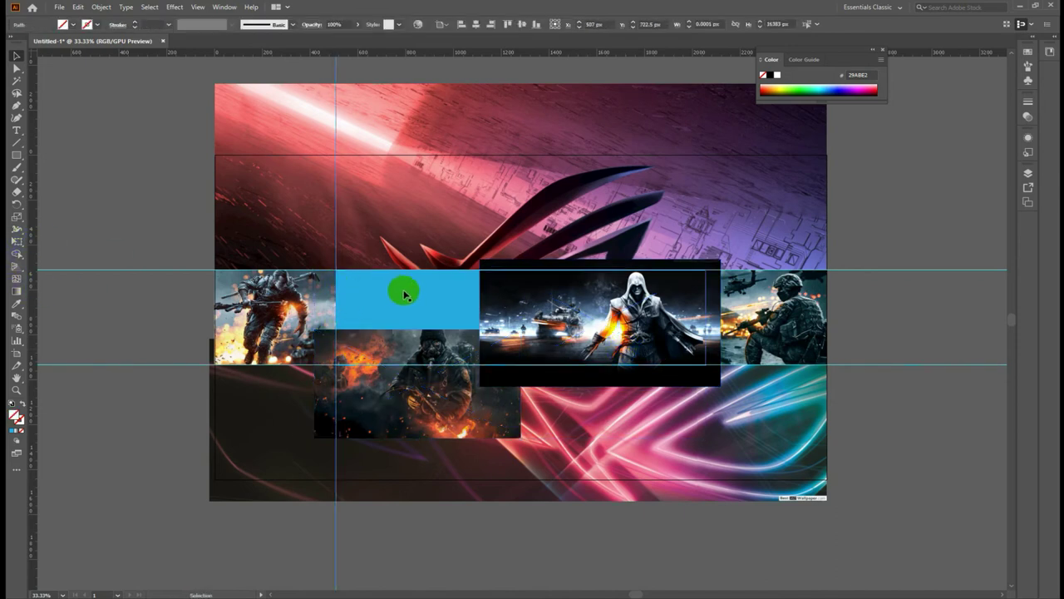
drag(33, 242, 703, 309)
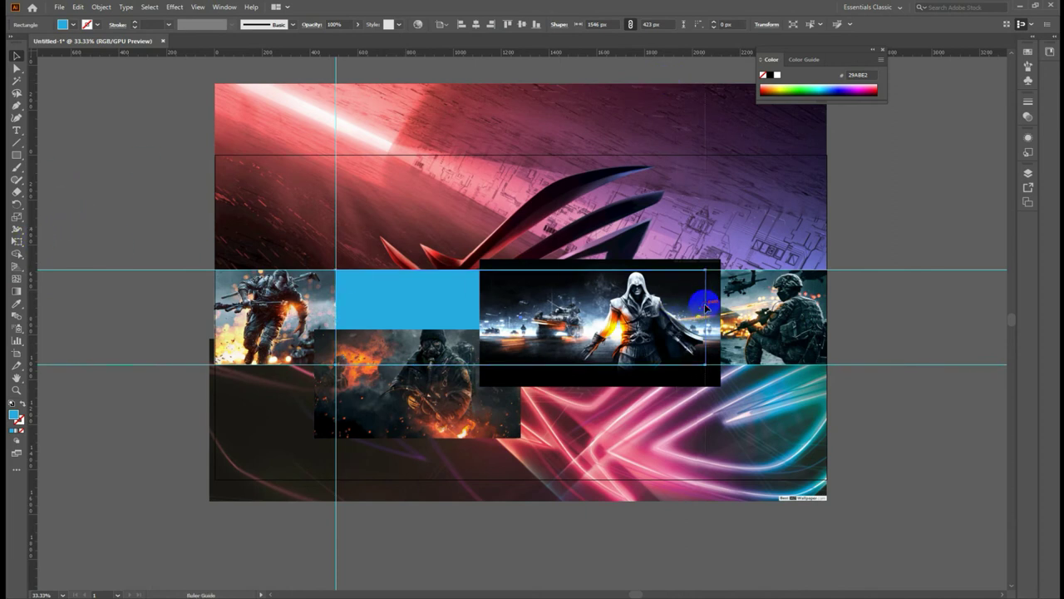
click(376, 308)
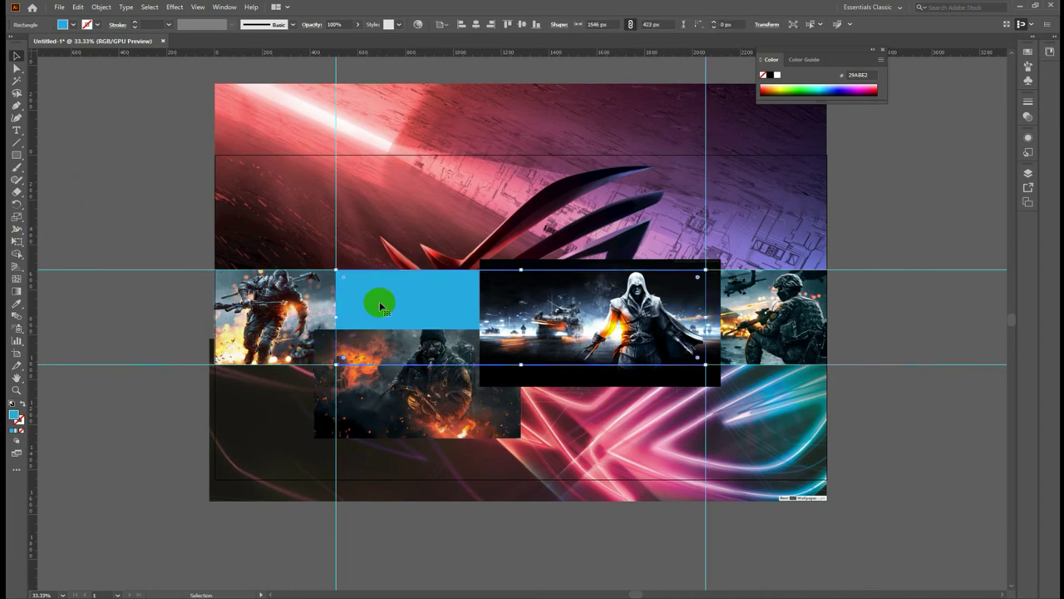
key(Delete)
Move the soldier image back up into the band, nudged right to X 905.5 px.
drag(415, 414, 424, 349)
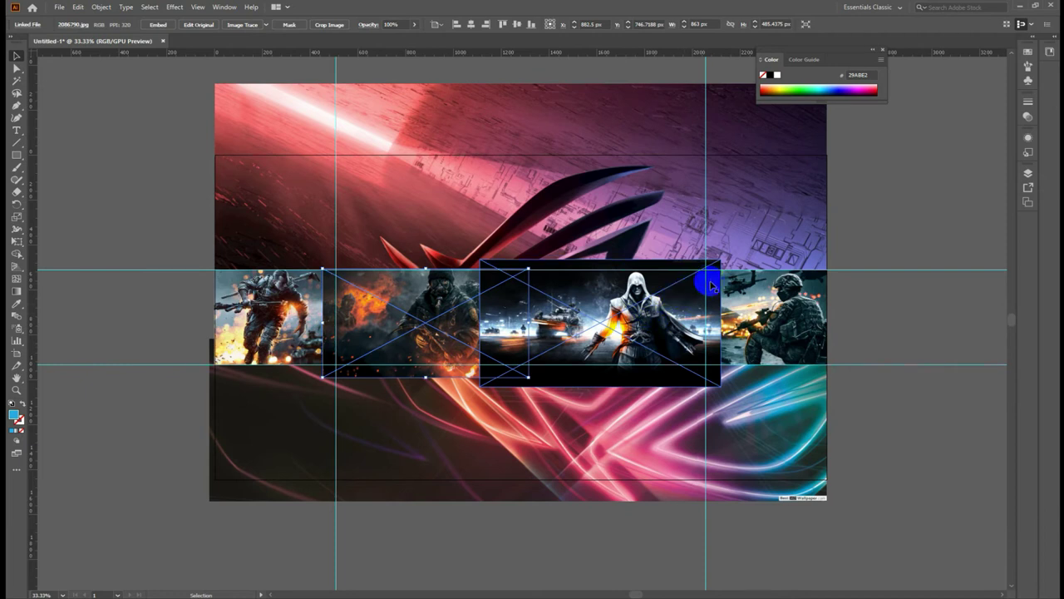
drag(402, 330, 413, 331)
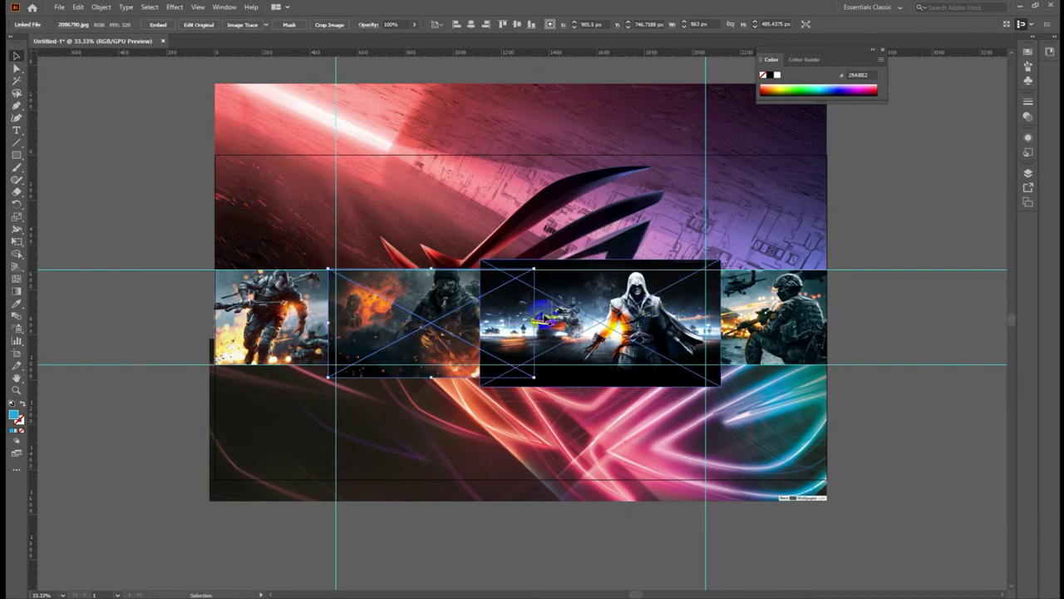
click(142, 447)
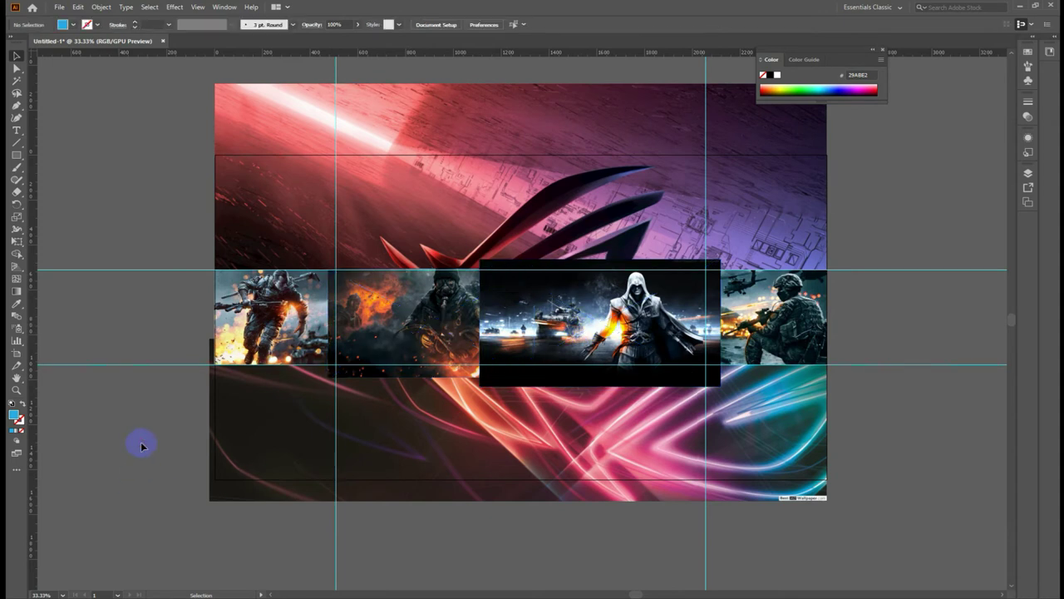
click(393, 326)
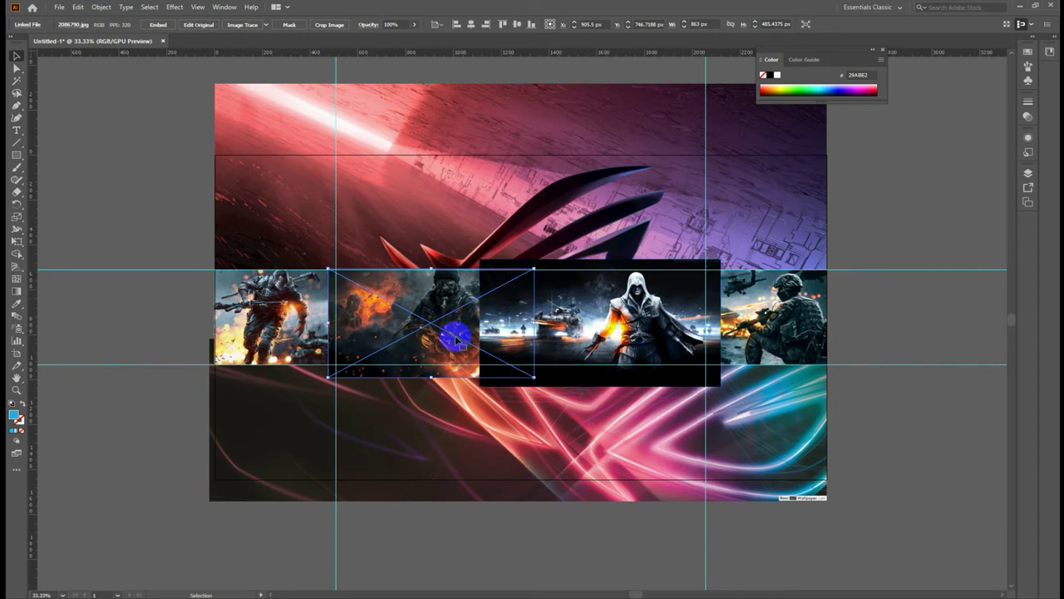
click(83, 129)
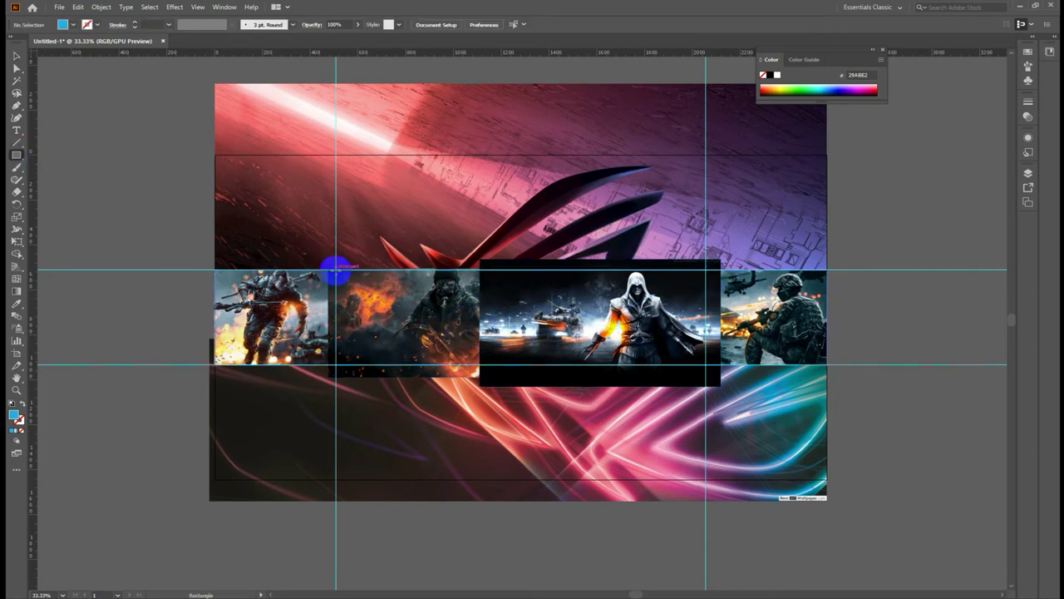
Draw a 423 px blue square at the guide intersection over the soldier image.
drag(335, 270, 403, 364)
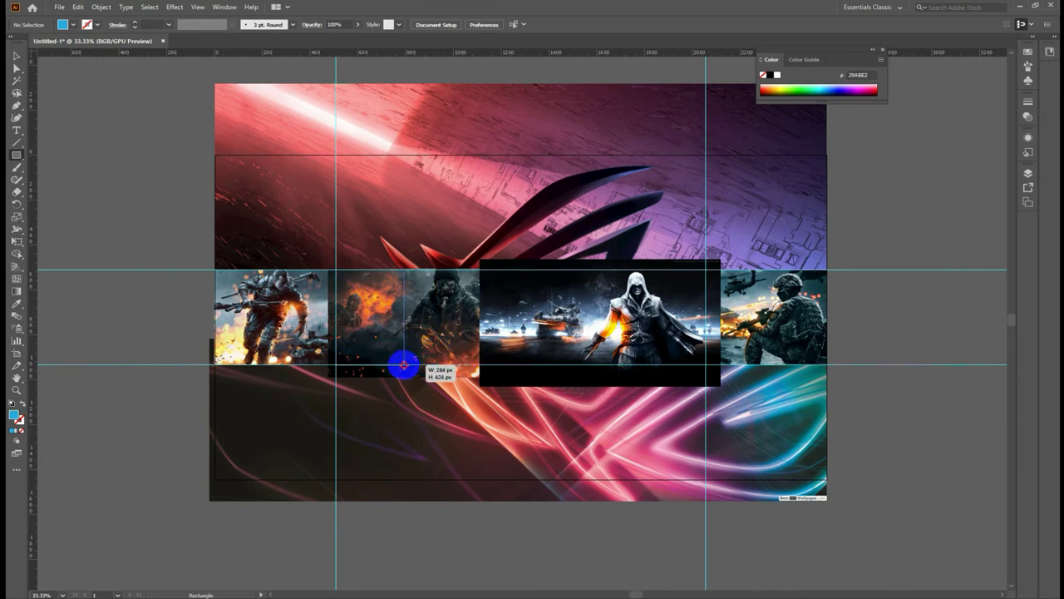
drag(403, 364, 438, 364)
click(15, 56)
click(361, 302)
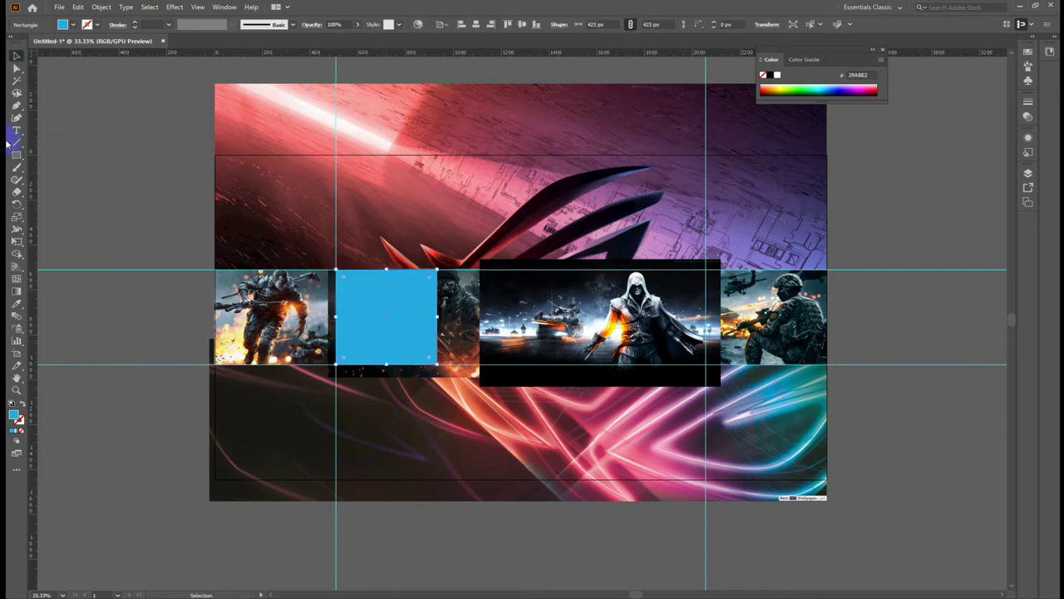
click(16, 69)
click(130, 190)
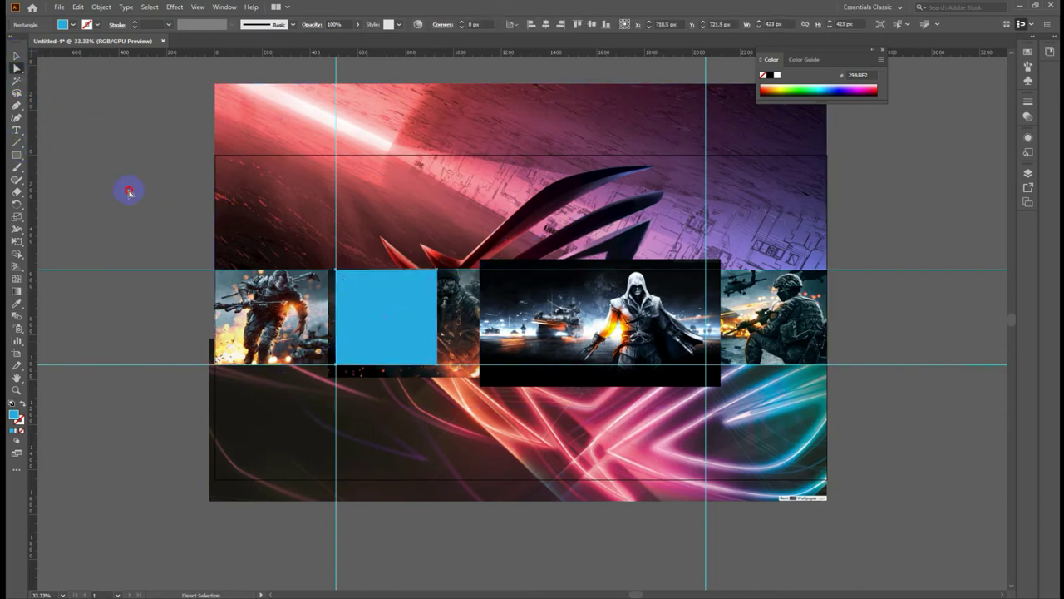
click(390, 281)
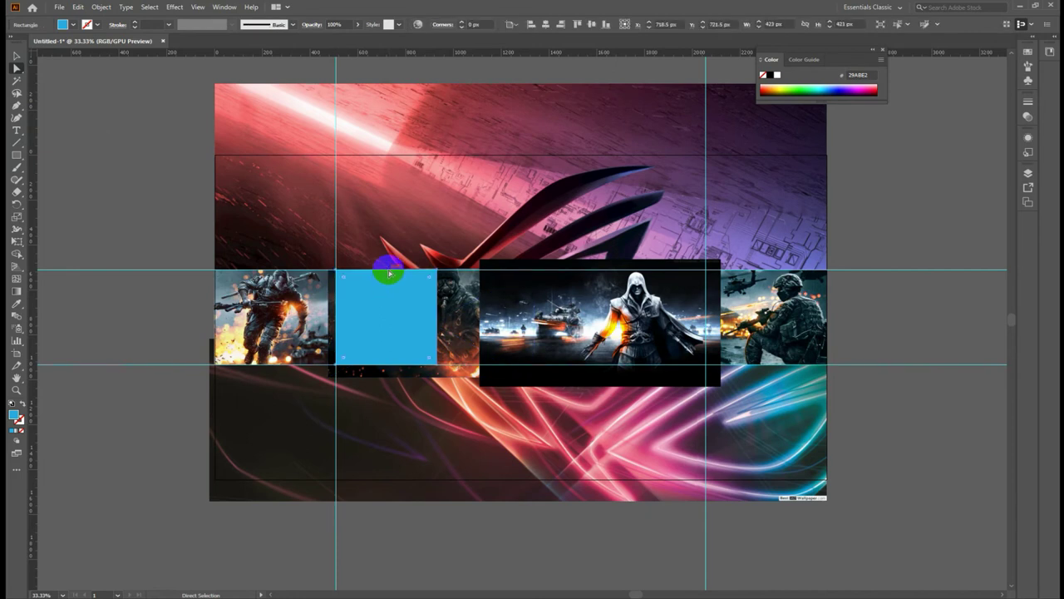
drag(390, 273, 417, 278)
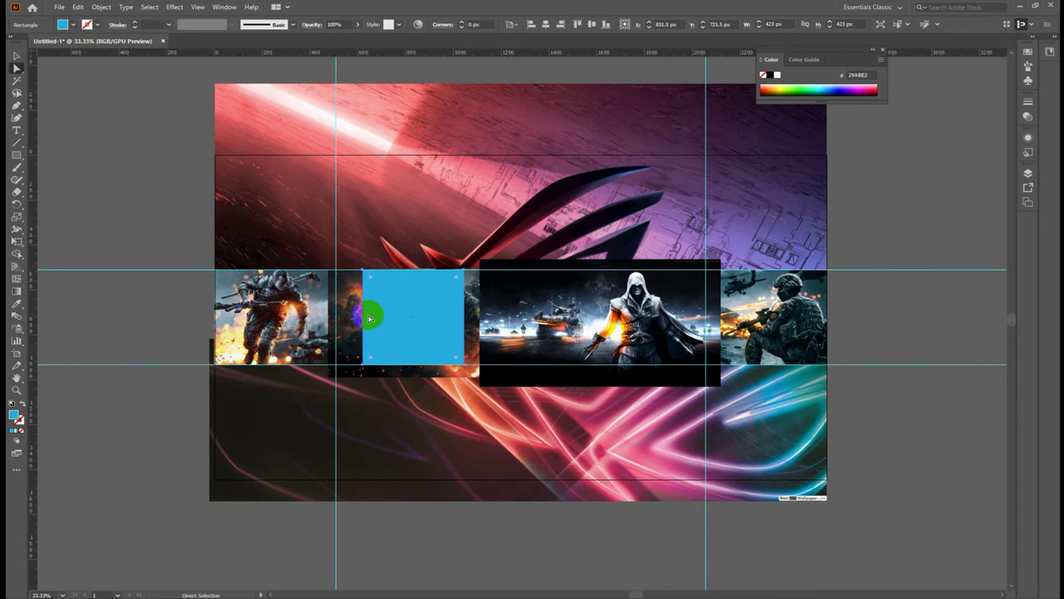
key(ctrl+z)
click(138, 341)
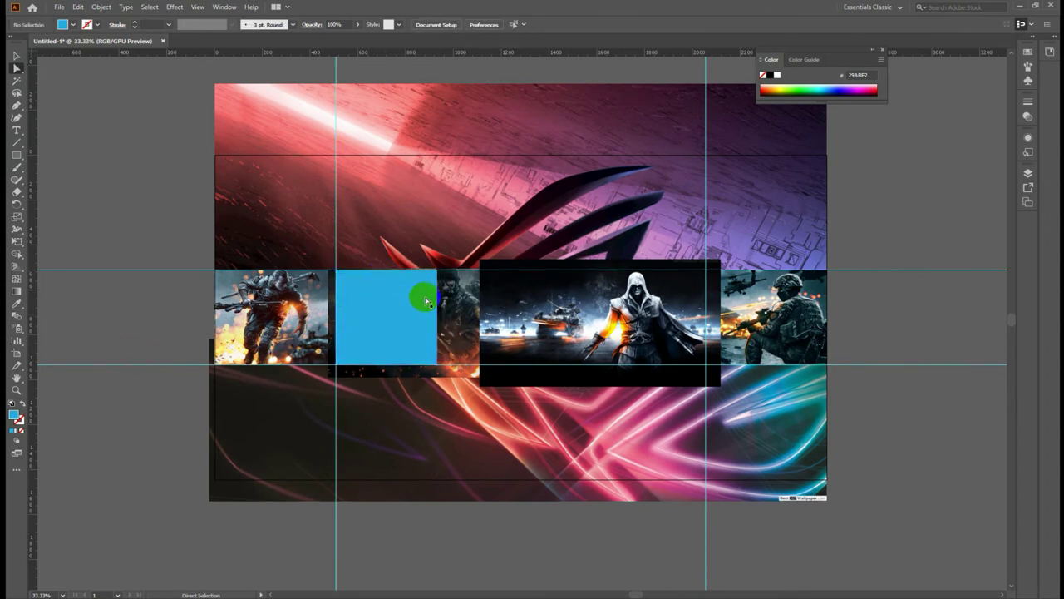
Give the blue square a 5 pt white outline.
click(390, 273)
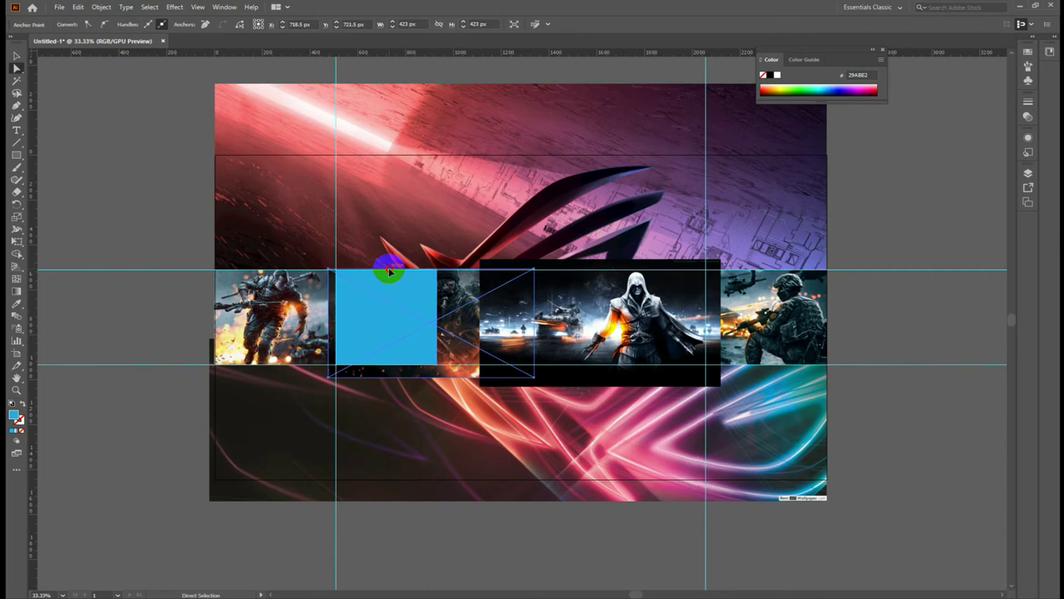
drag(390, 271, 352, 330)
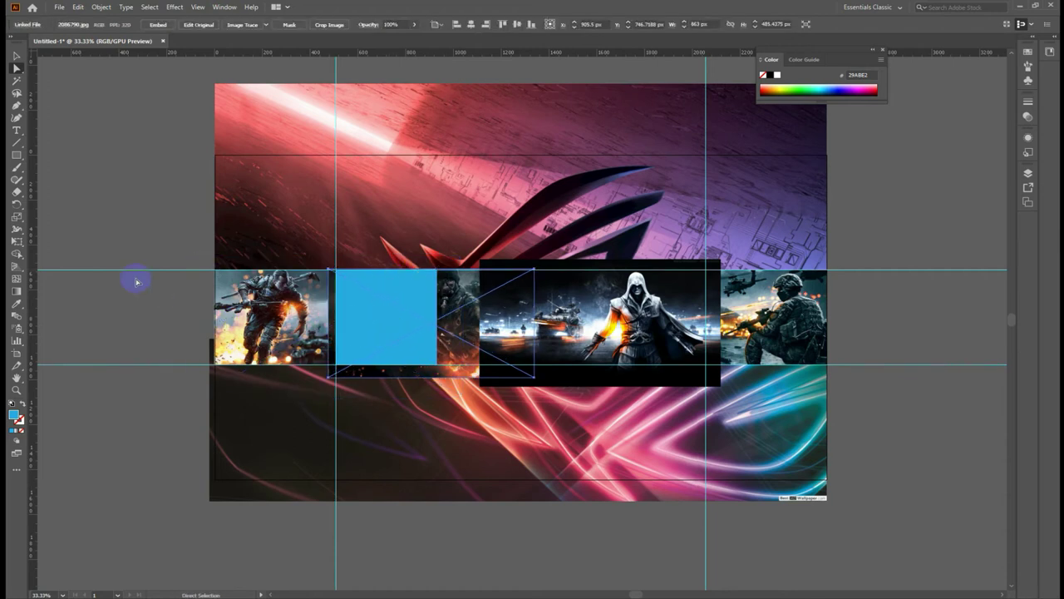
click(344, 308)
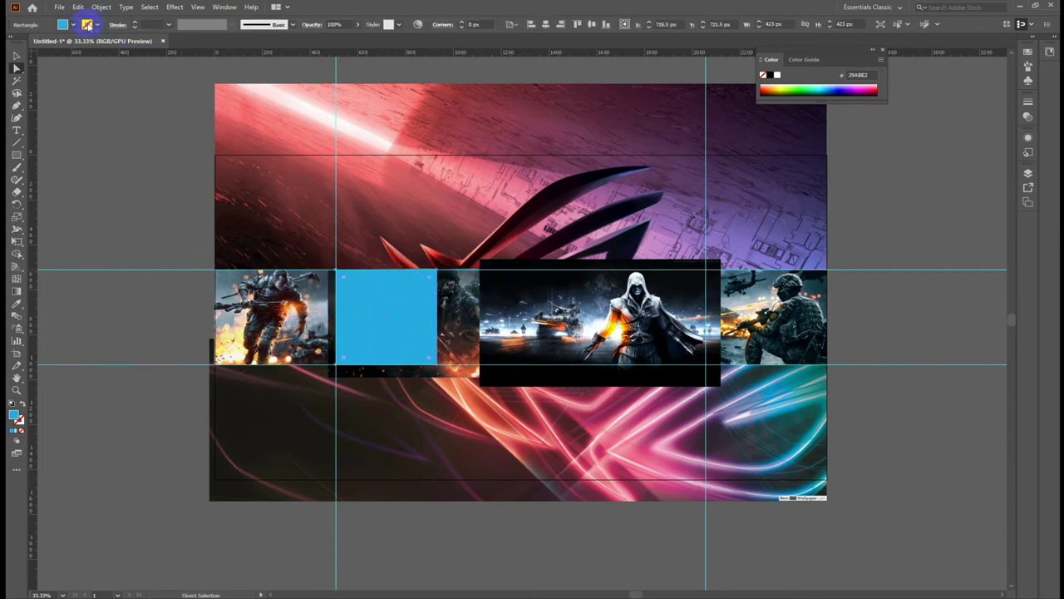
click(96, 26)
click(36, 42)
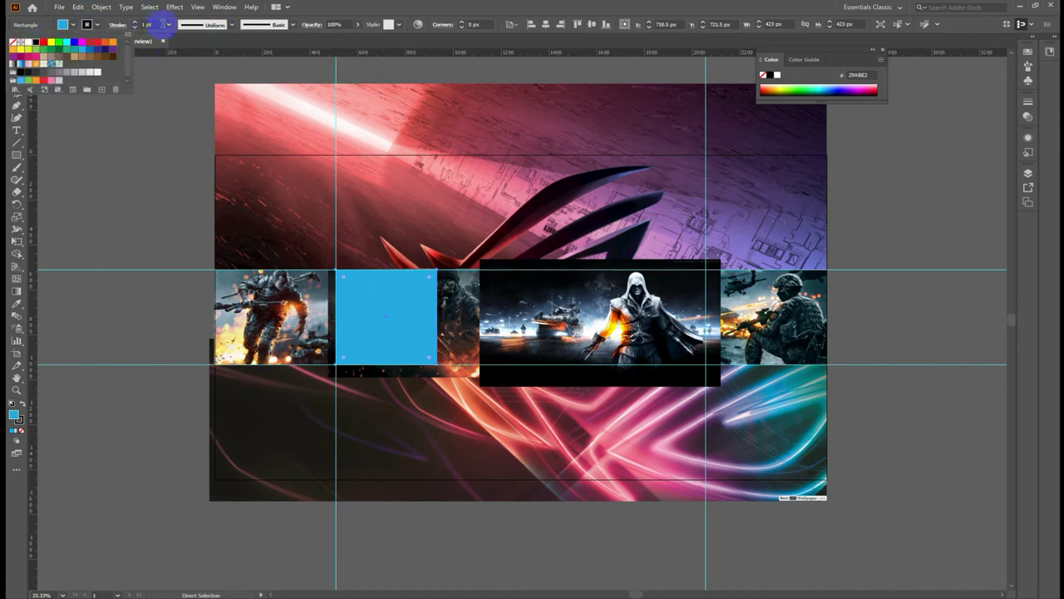
click(165, 25)
click(168, 25)
click(179, 122)
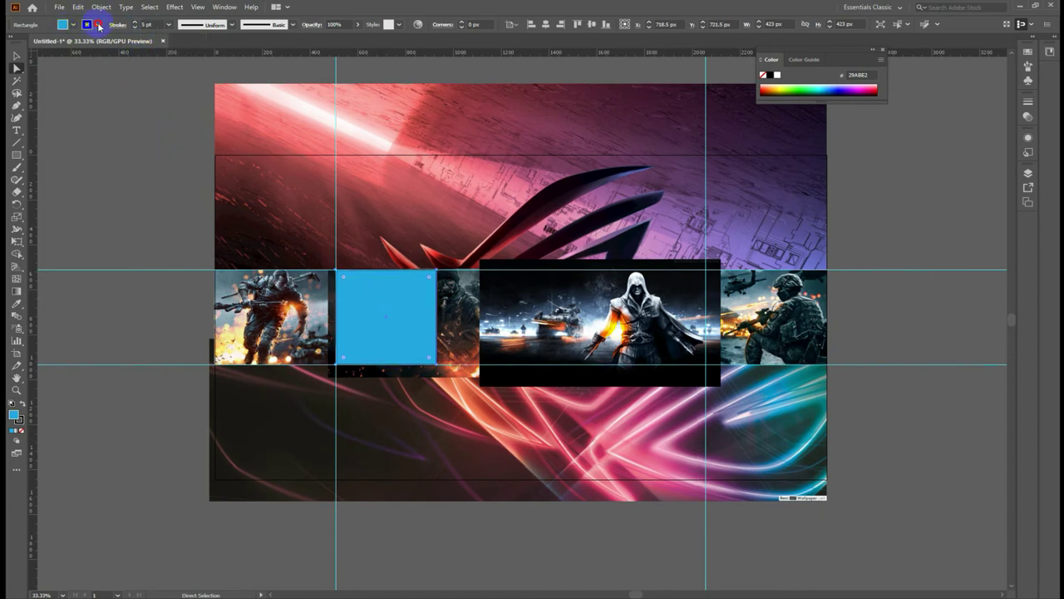
click(98, 26)
click(28, 41)
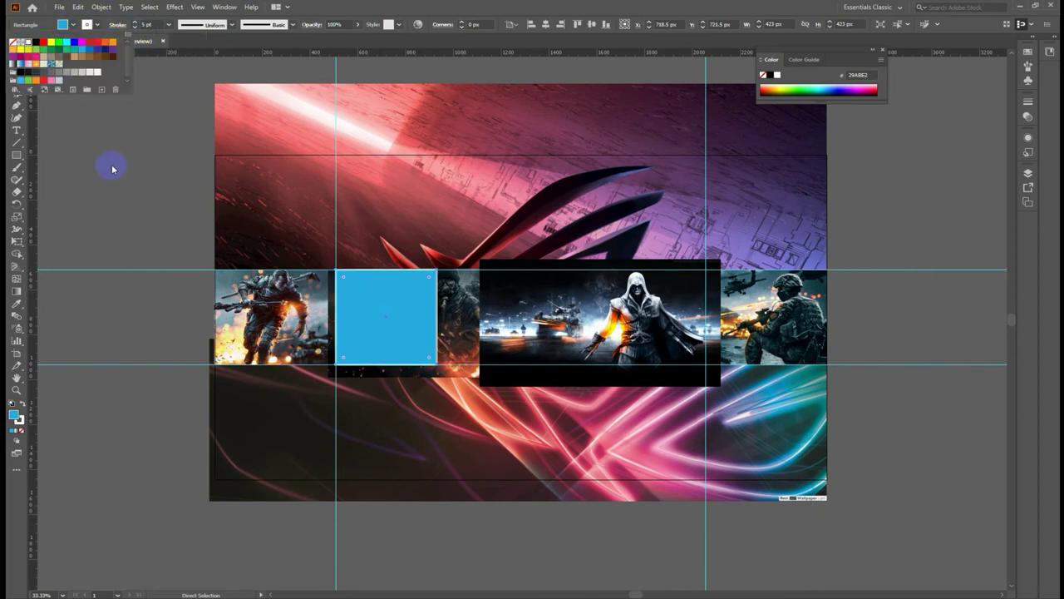
click(112, 169)
Reselect the blue square's path with the Direct Selection tool.
click(387, 304)
click(388, 272)
click(386, 282)
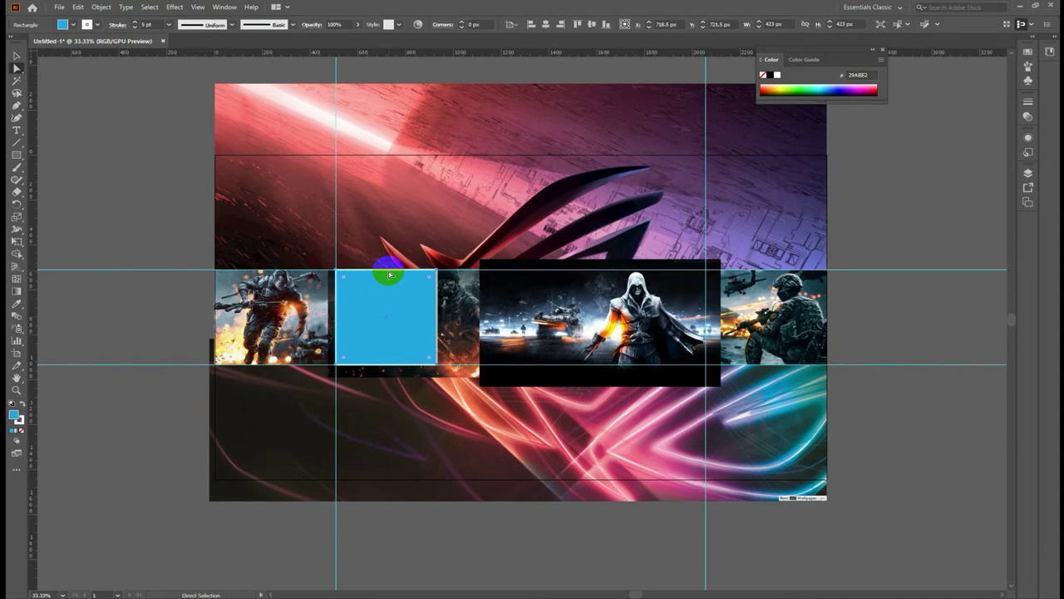
key(v)
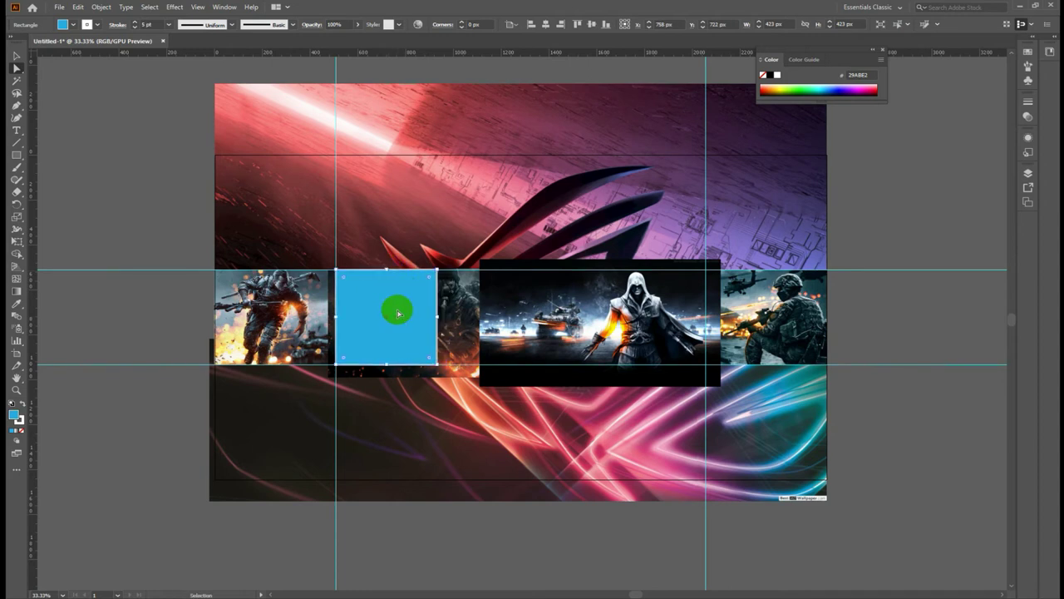
click(114, 297)
key(a)
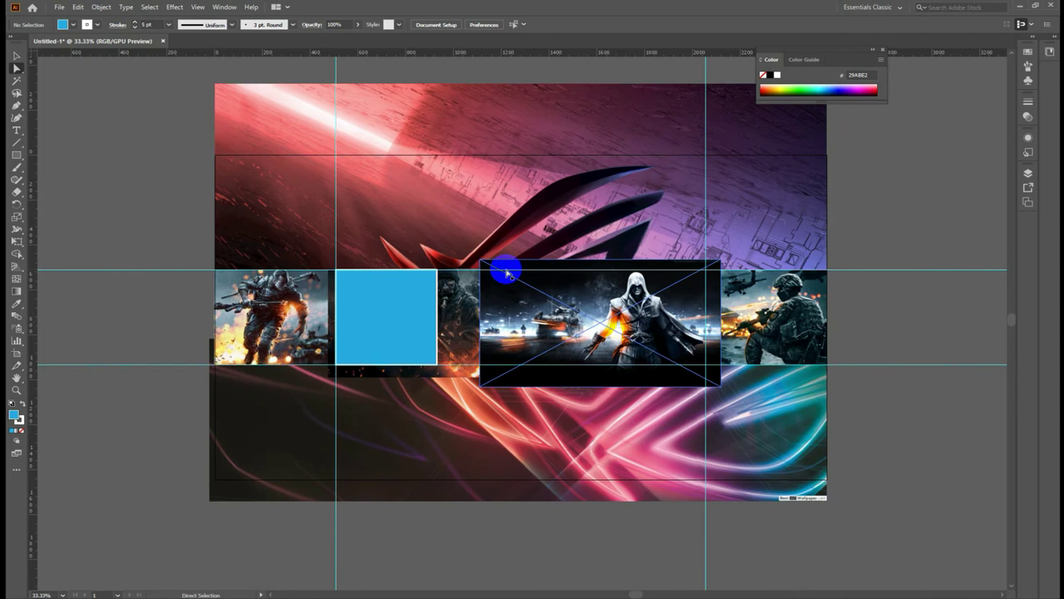
click(441, 308)
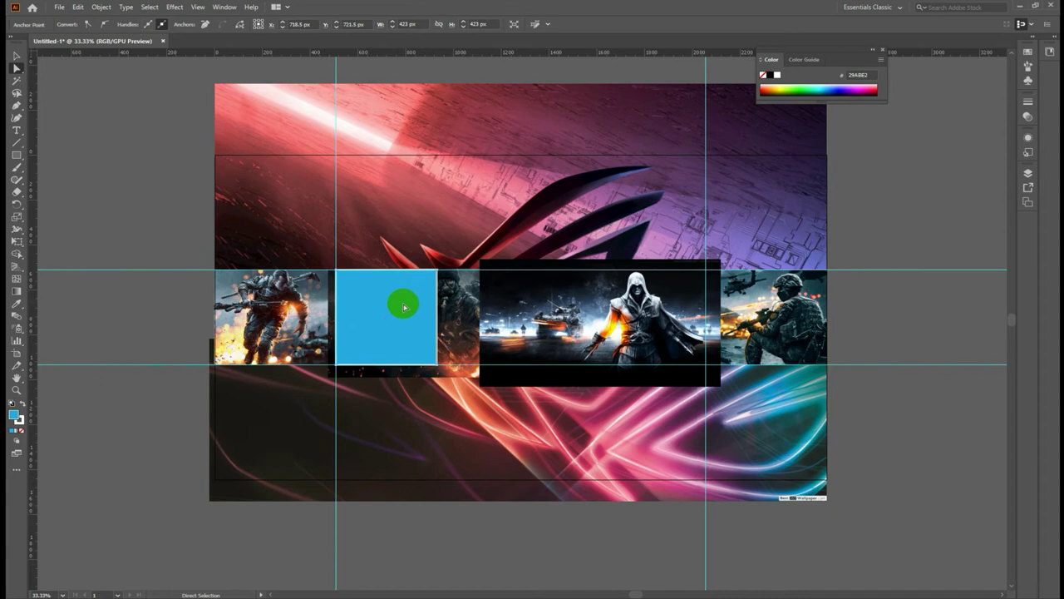
Drag the square's top anchors sideways into a parallelogram and slide it right within the guide band.
drag(403, 306, 407, 339)
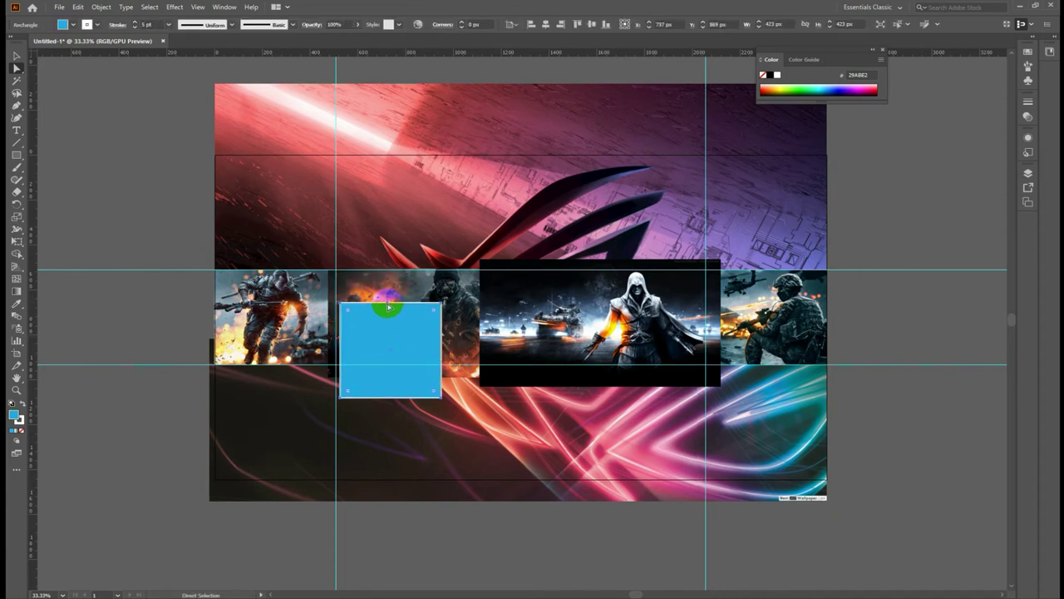
mouse_move(390, 308)
mouse_down()
mouse_move(507, 306)
mouse_move(410, 308)
mouse_move(446, 308)
mouse_up()
click(347, 321)
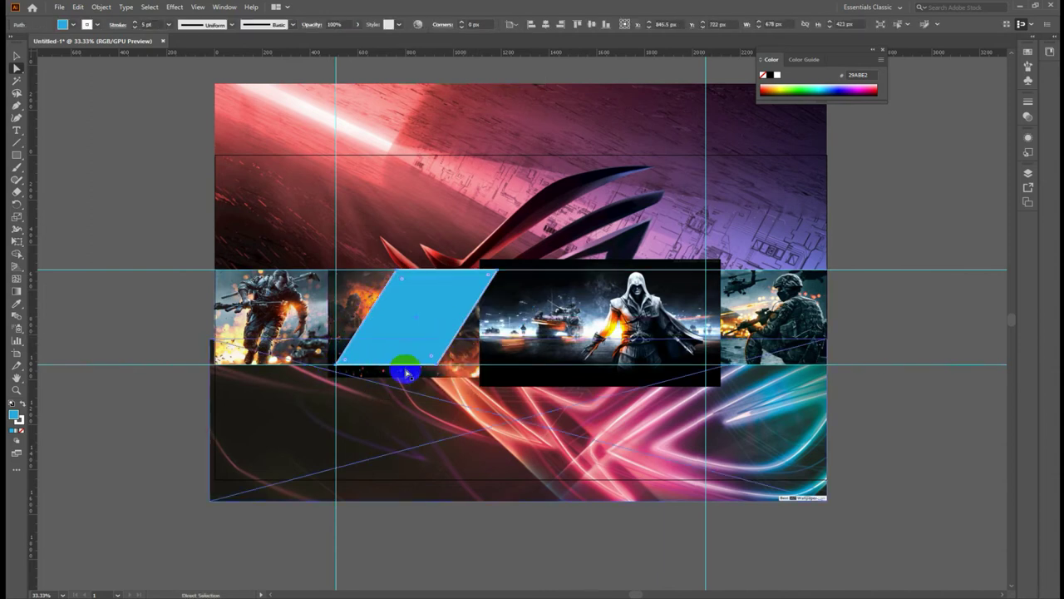
click(454, 337)
key(ctrl+z)
click(105, 202)
click(480, 308)
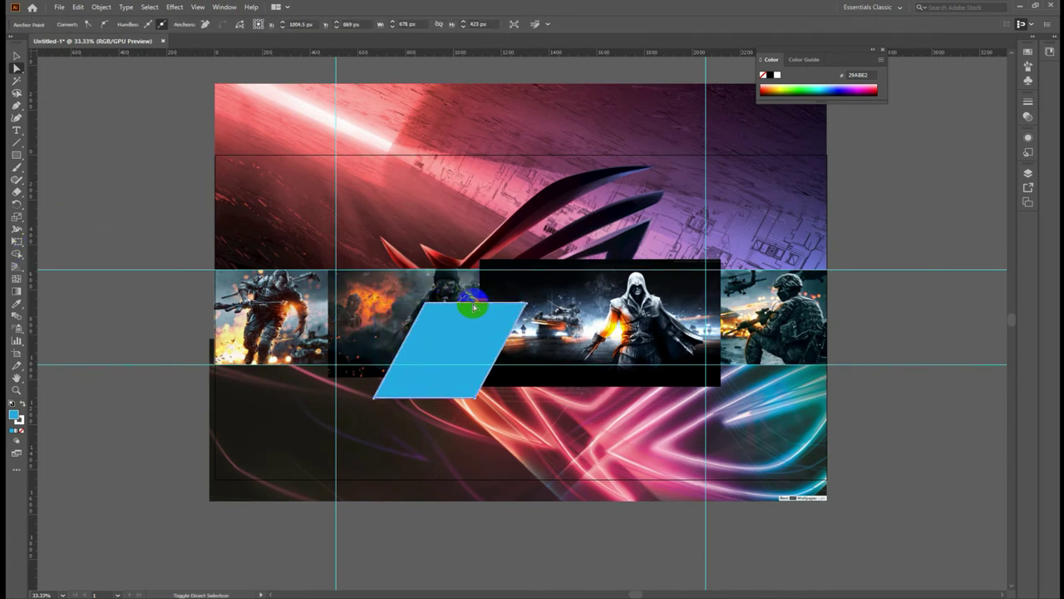
drag(464, 344, 368, 273)
click(143, 207)
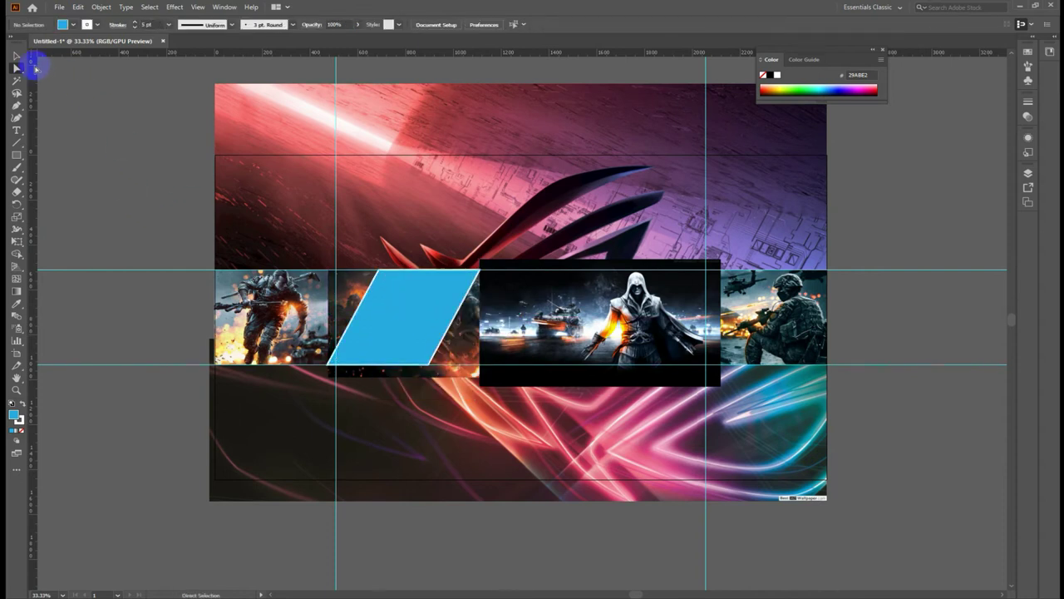
drag(395, 314, 405, 326)
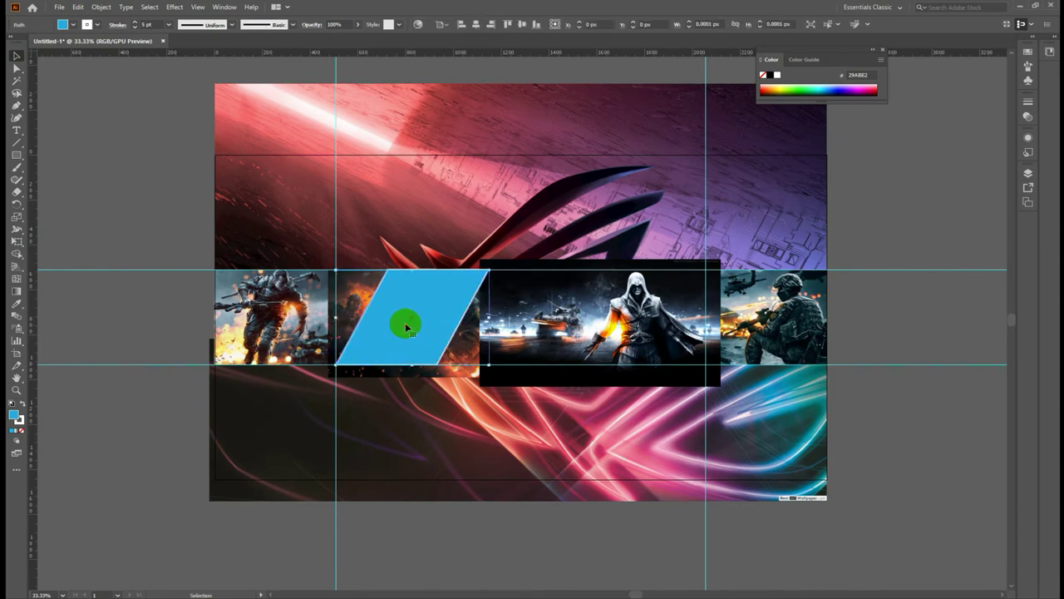
Nudge the parallelogram to the guide and Alt-drag a spare copy to the lower right.
drag(405, 323, 413, 323)
click(206, 200)
click(421, 319)
drag(421, 318, 850, 423)
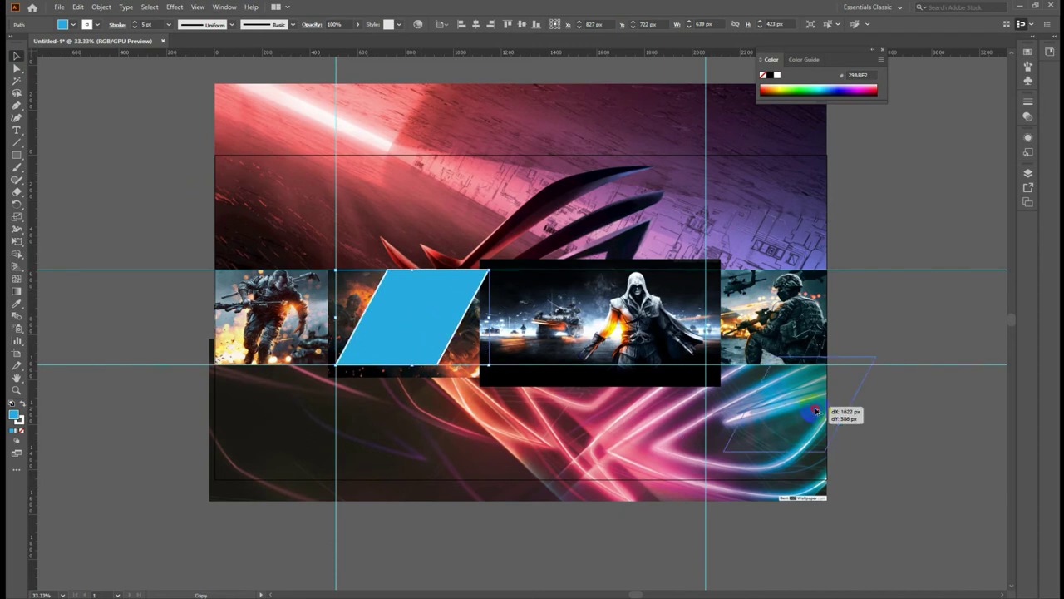
Make a clipping mask of the gas-mask image with the parallelogram and reposition the group.
click(391, 349)
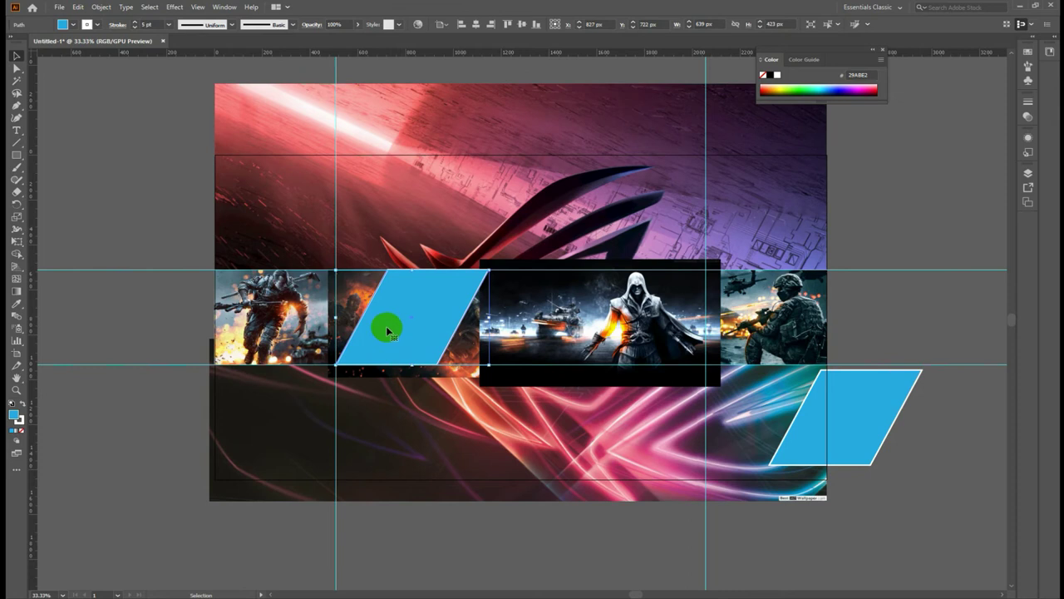
shift+click(374, 325)
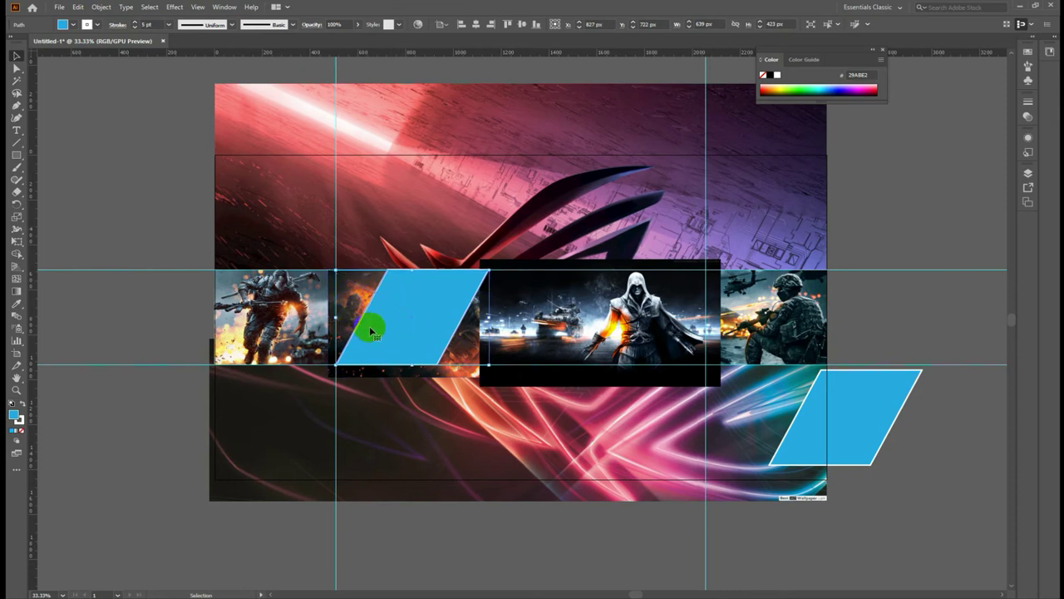
click(414, 311)
shift+click(395, 309)
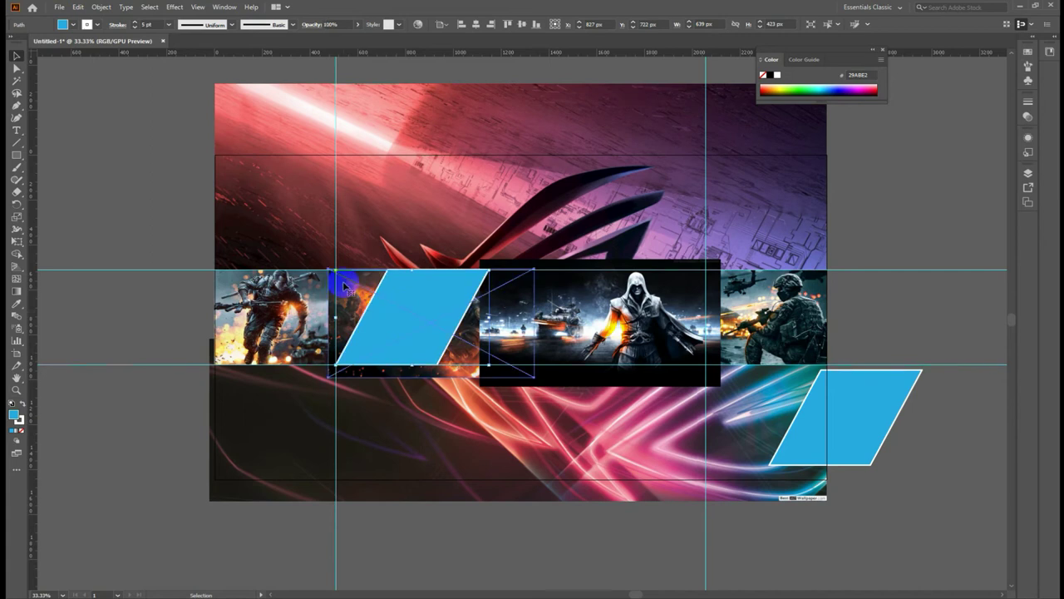
click(353, 326)
shift+click(378, 322)
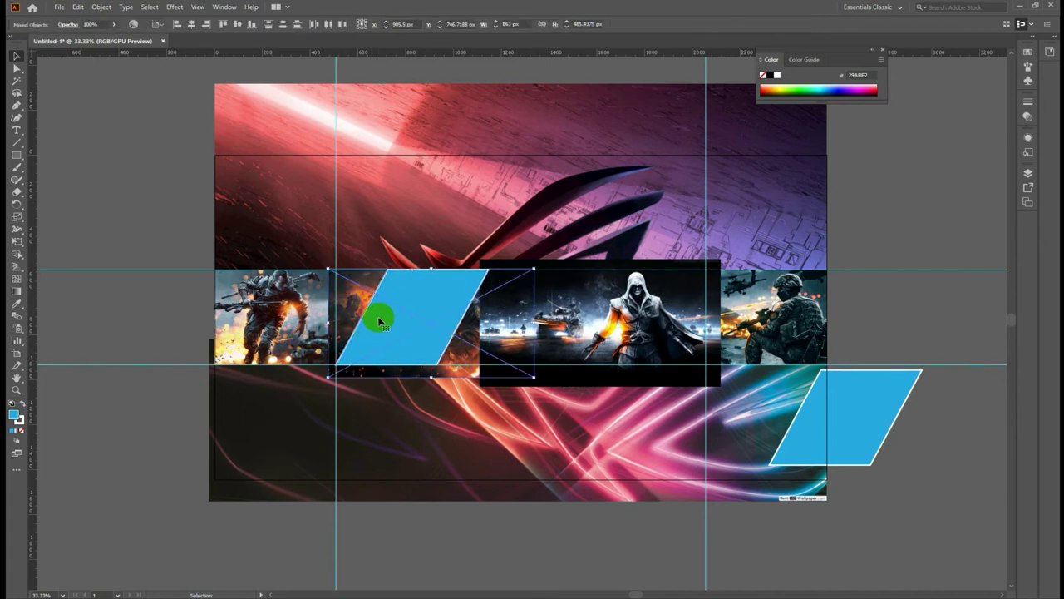
right_click(379, 322)
click(432, 407)
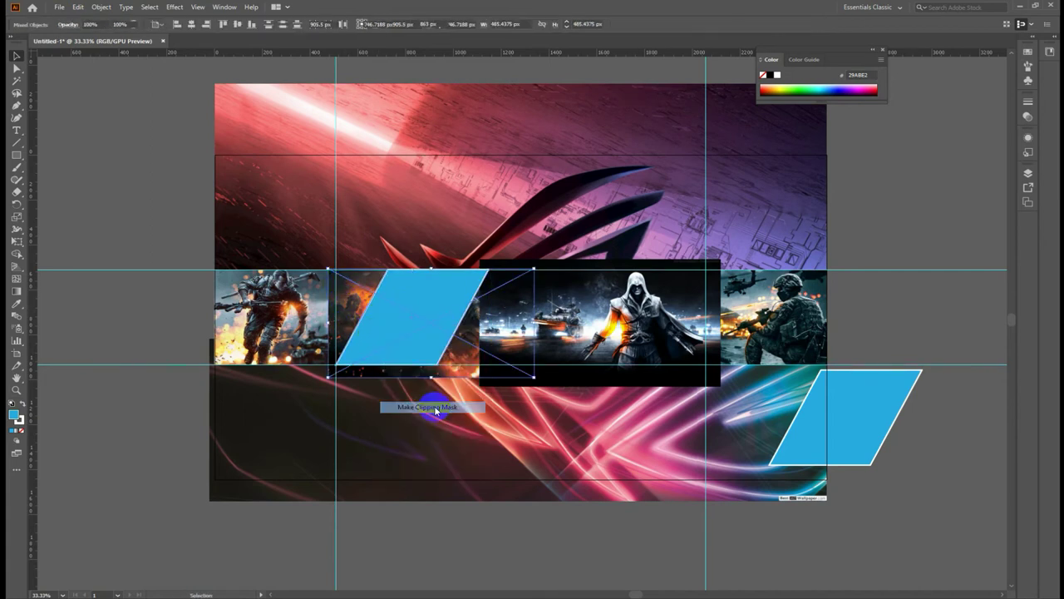
click(154, 178)
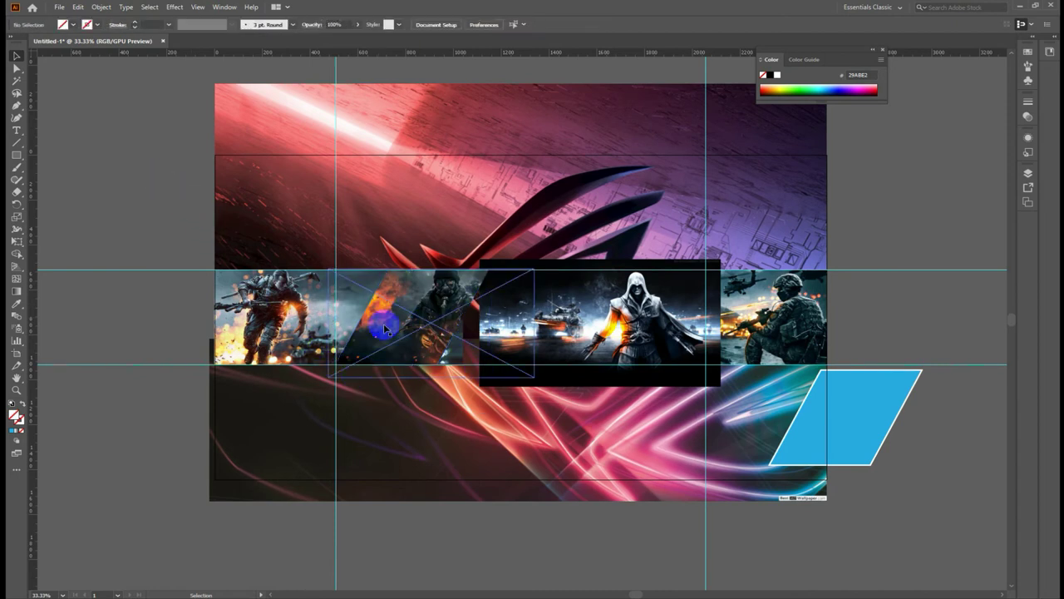
click(429, 325)
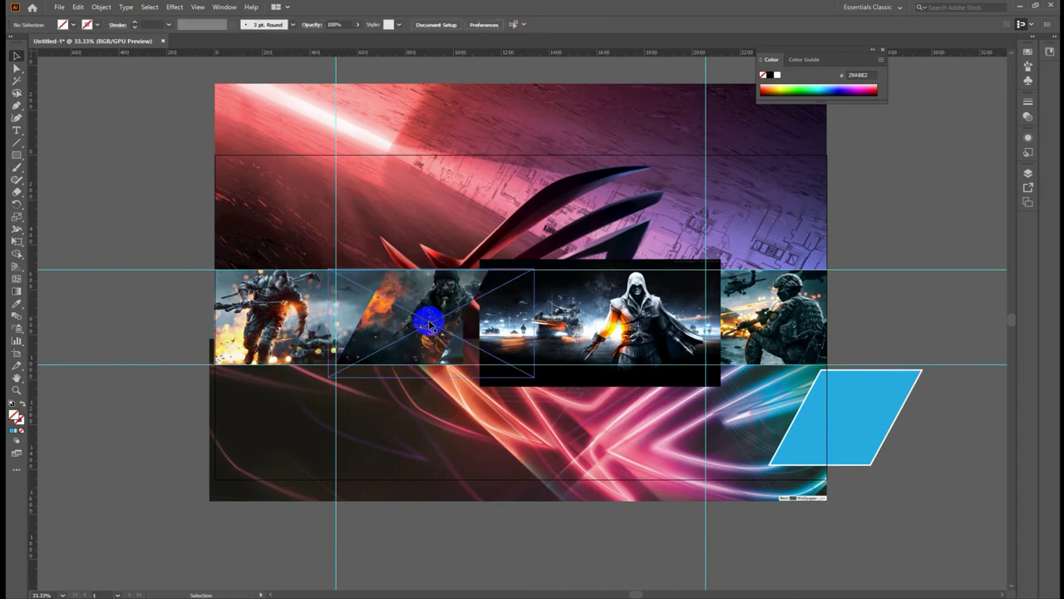
drag(429, 324, 473, 307)
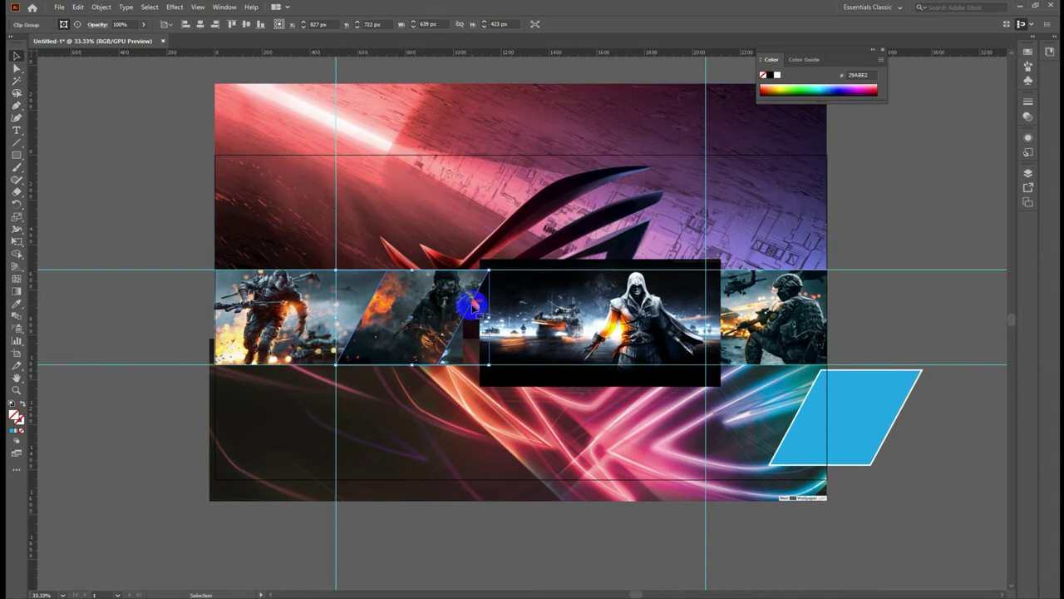
Move the spare parallelogram onto the clipped panel, with fill None and a 7 pt stroke.
click(111, 168)
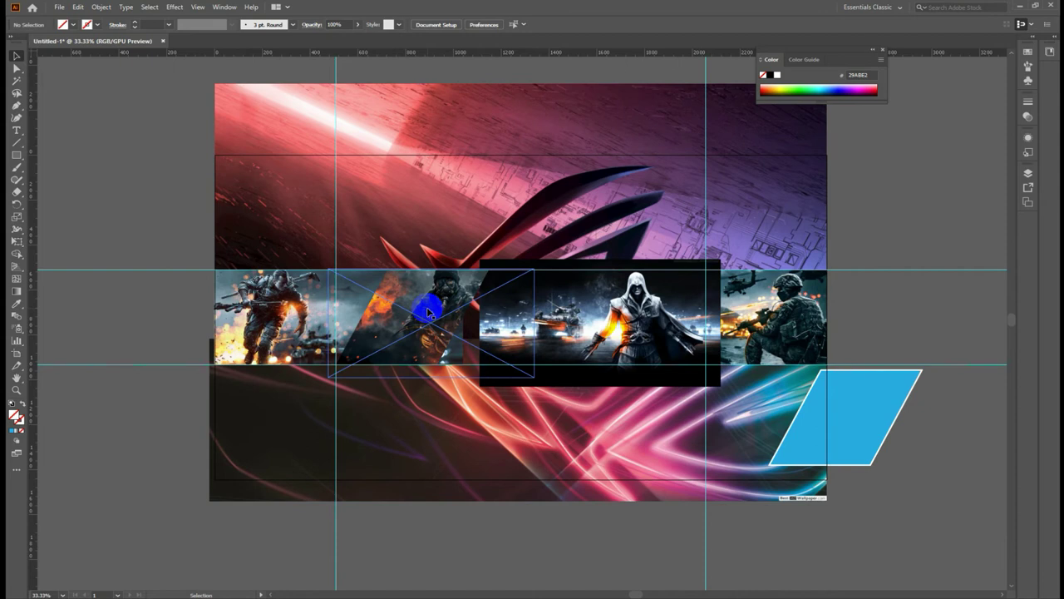
mouse_move(856, 416)
mouse_down()
mouse_move(425, 326)
mouse_move(422, 317)
mouse_move(407, 338)
mouse_up()
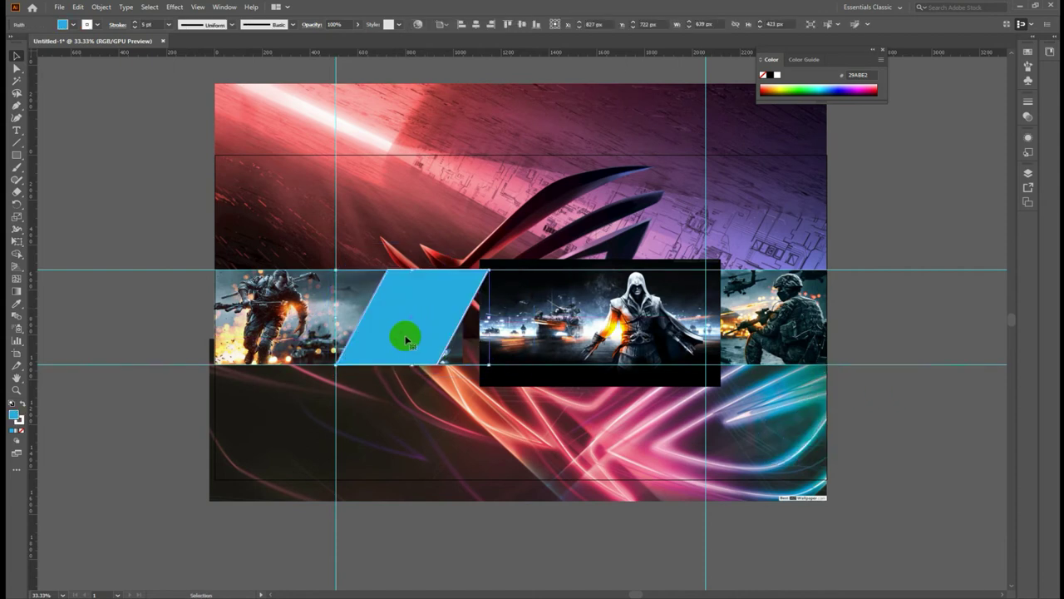
click(66, 28)
click(14, 44)
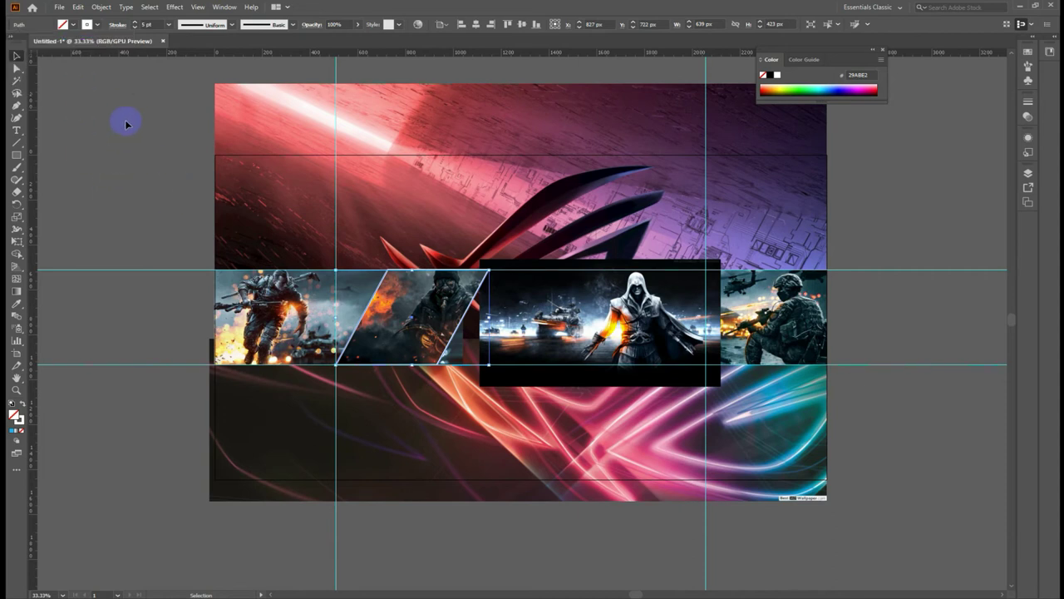
click(169, 24)
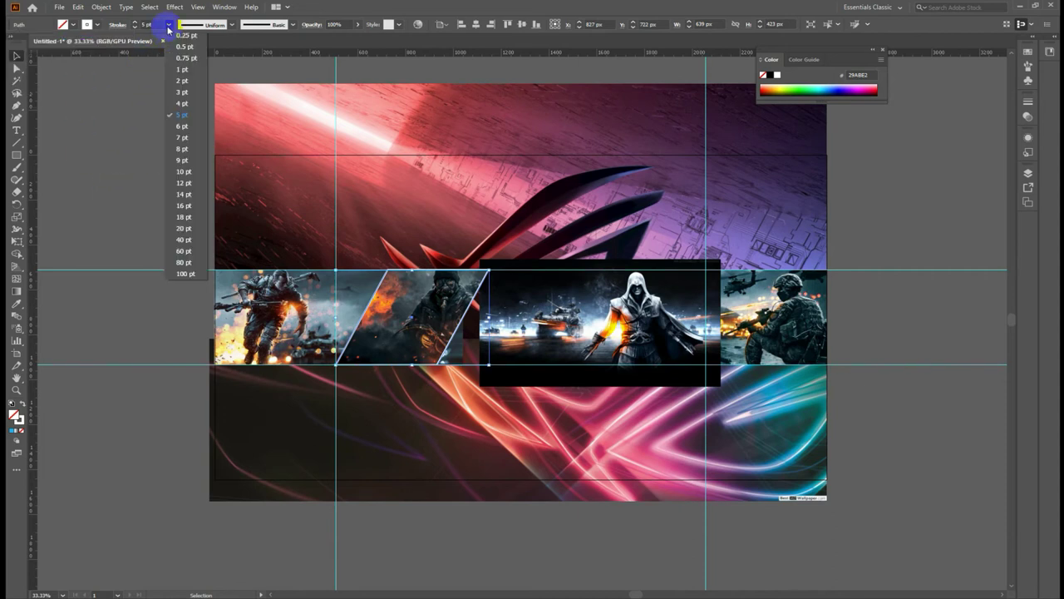
click(182, 137)
click(156, 175)
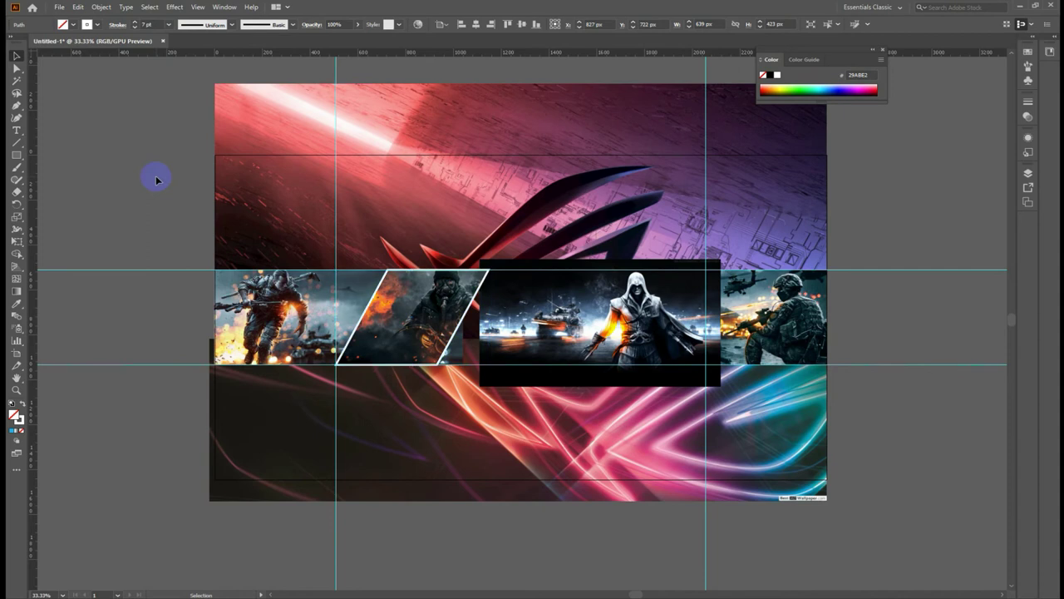
Duplicate the white parallelogram outline onto the third image, redoing one misplaced copy.
click(356, 331)
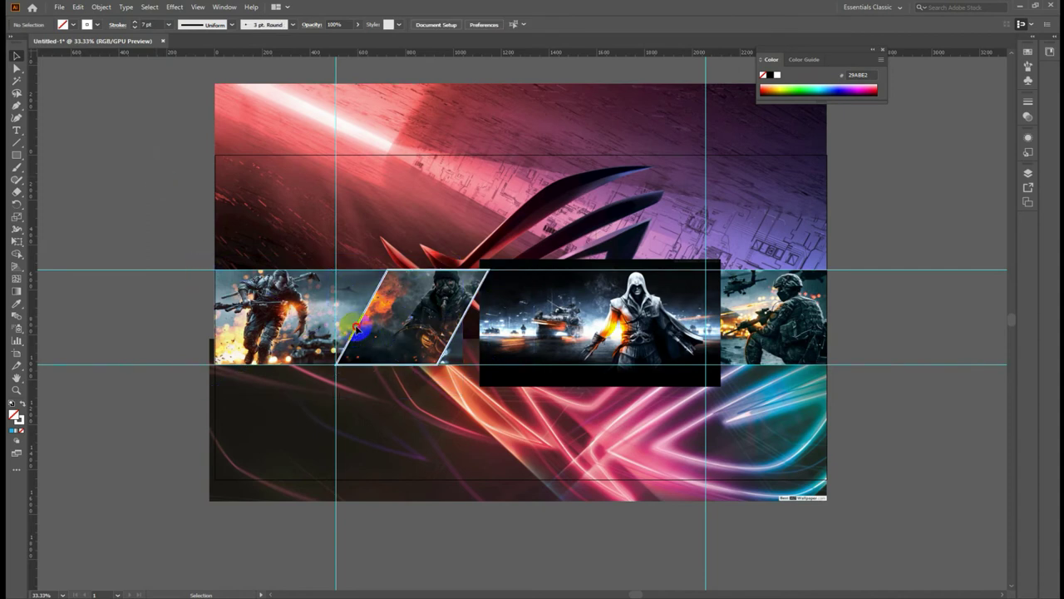
drag(356, 331, 503, 344)
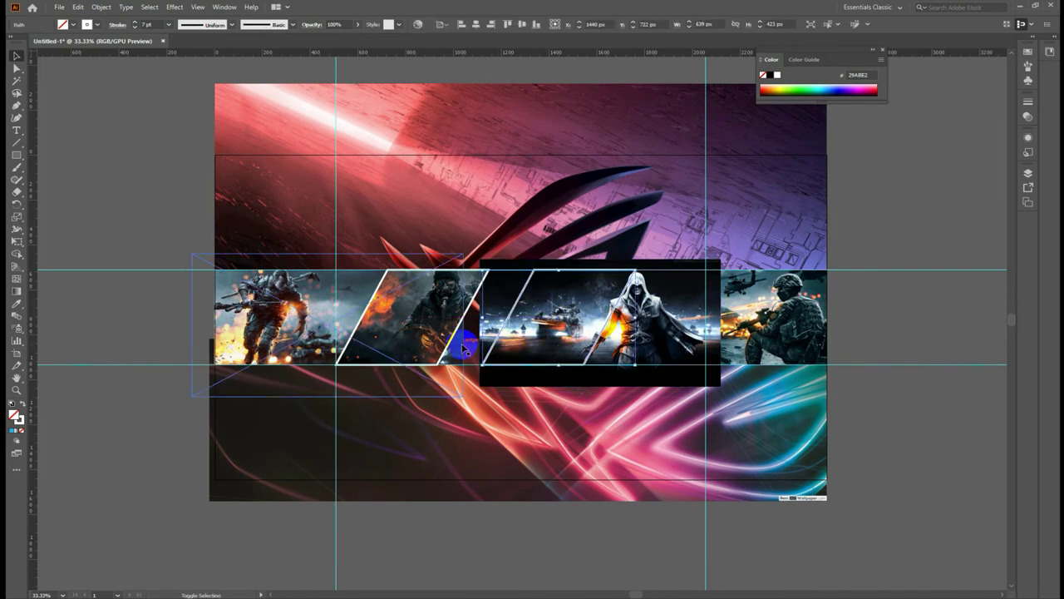
click(399, 364)
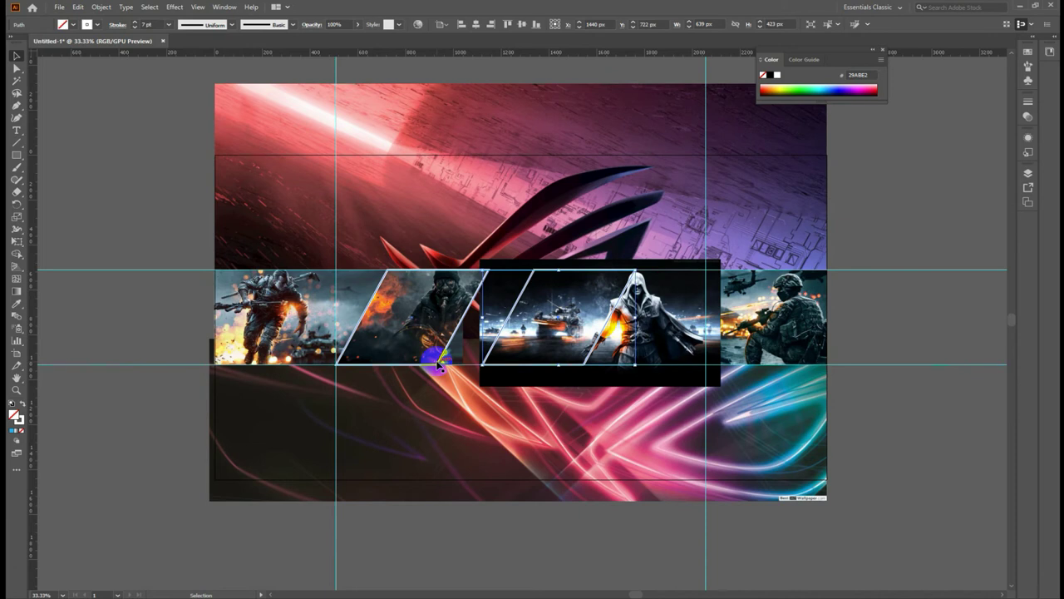
key(ctrl+z)
key(a)
key(v)
mouse_move(446, 351)
mouse_down()
mouse_move(572, 366)
mouse_move(590, 345)
mouse_move(613, 358)
mouse_up()
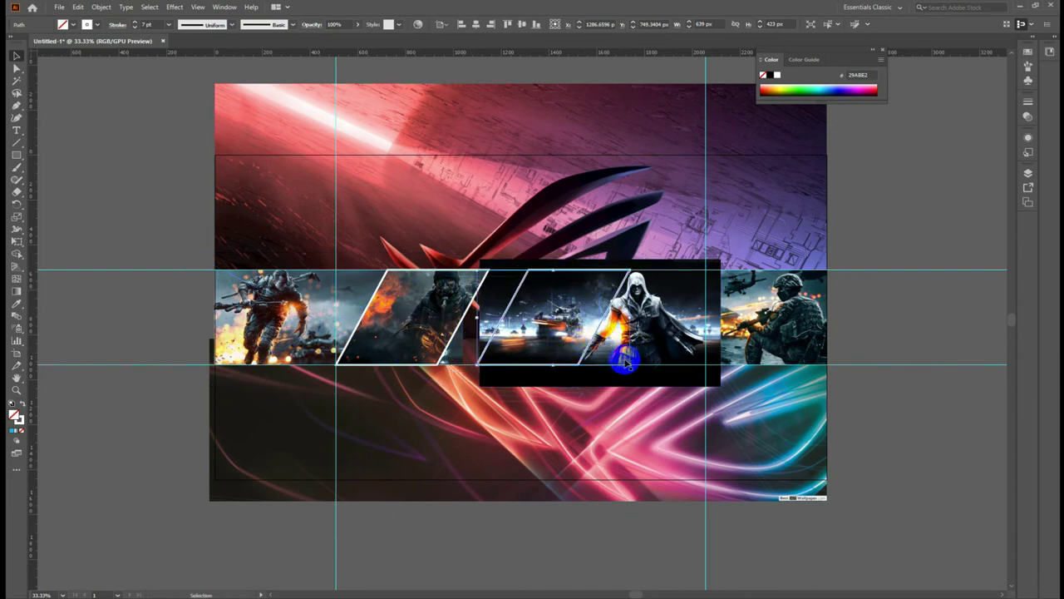
click(967, 435)
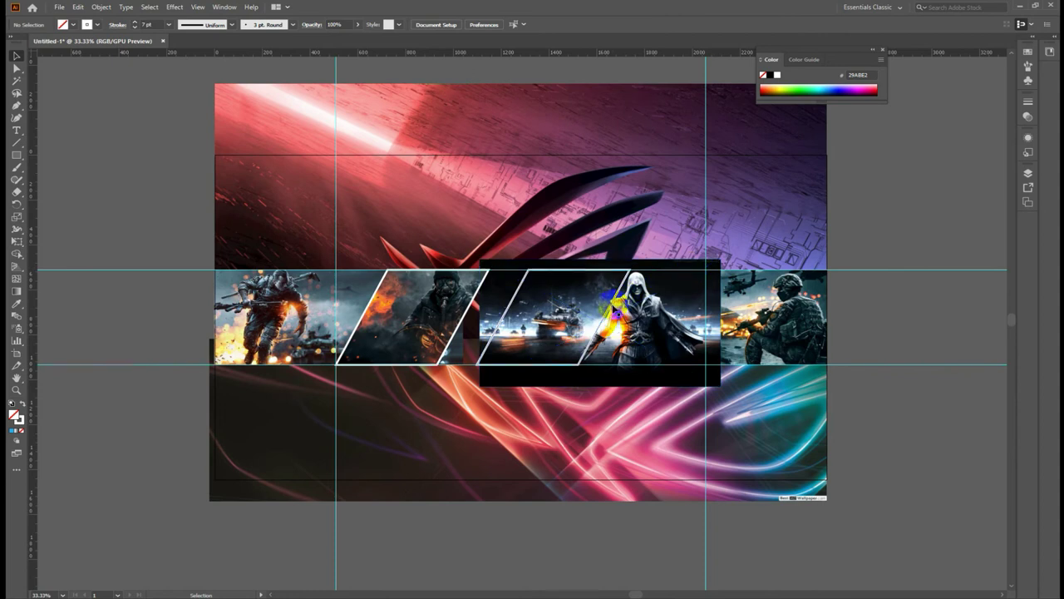
drag(615, 306, 619, 308)
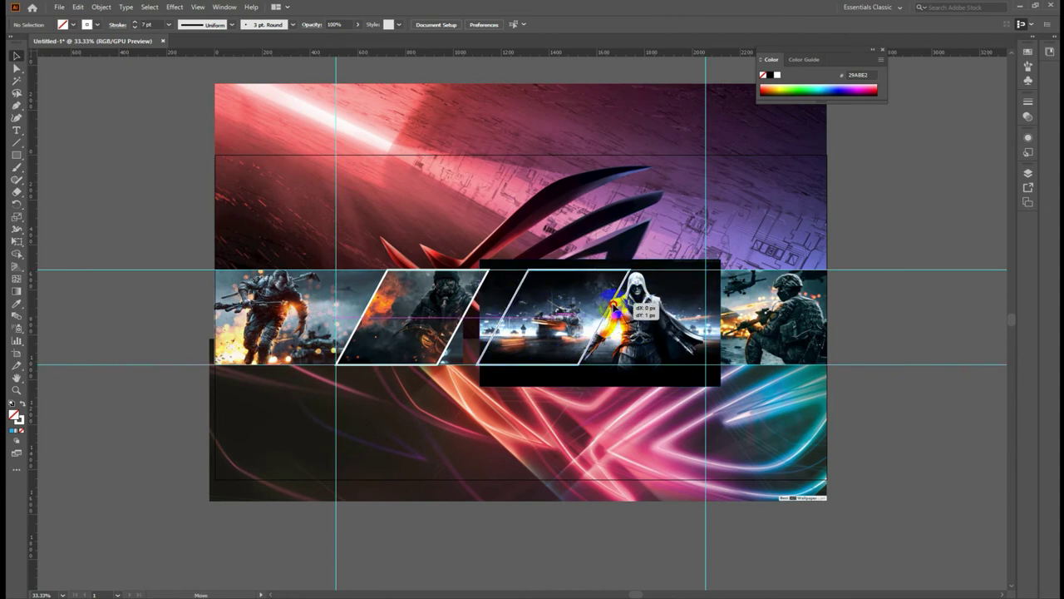
drag(616, 306, 606, 307)
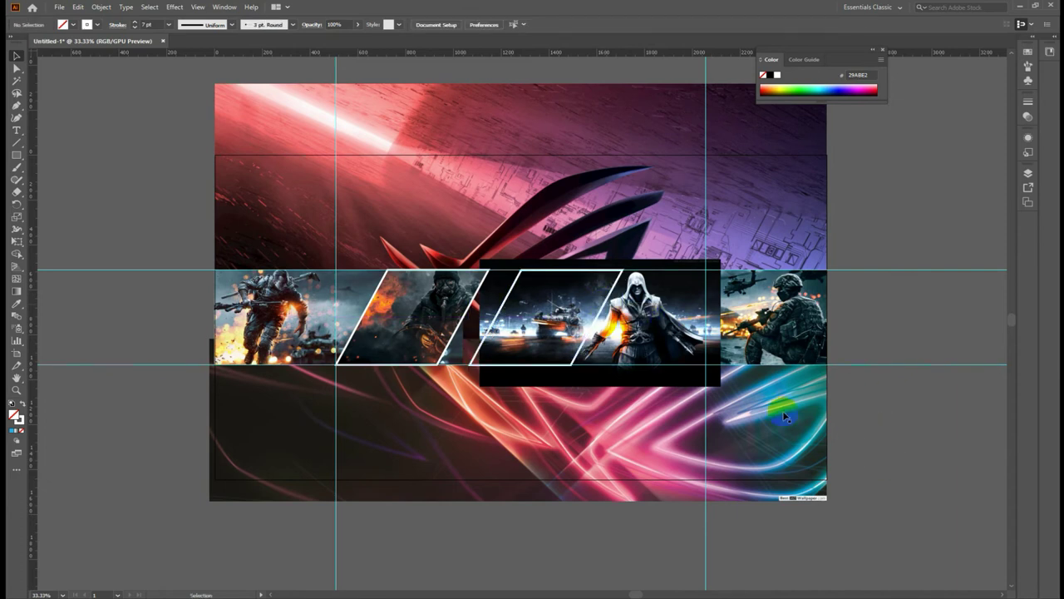
Nudge the hooded-figure image left so it sits behind the new frame.
click(713, 336)
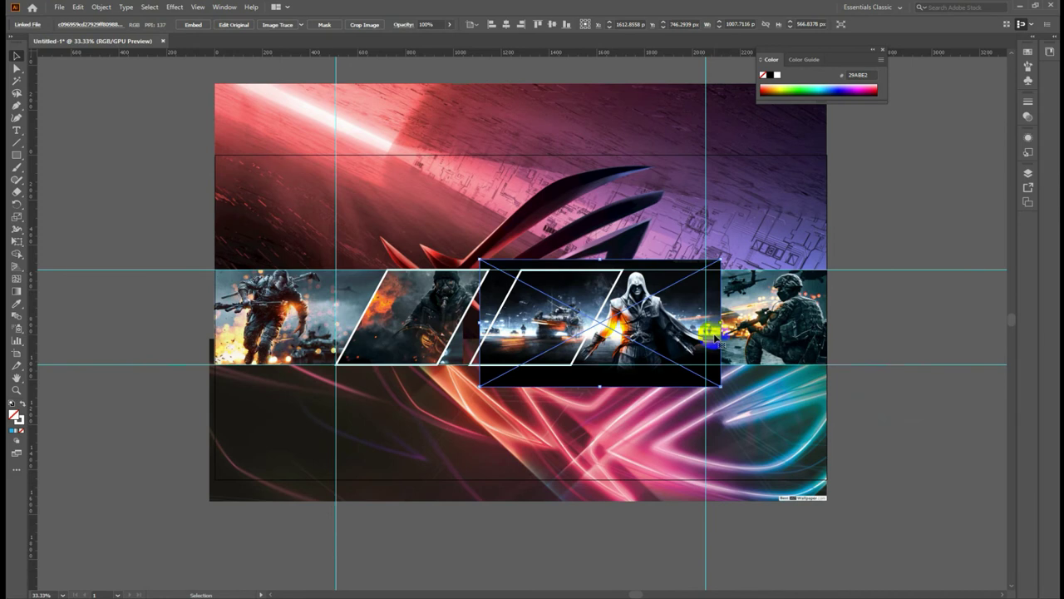
key(Left)
key(Left)
key(Left)
key(Left)
key(Left)
key(Left)
key(Left)
key(Left)
key(Left)
key(Left)
key(Left)
key(Left)
key(Left)
key(Left)
key(Left)
key(Left)
key(Left)
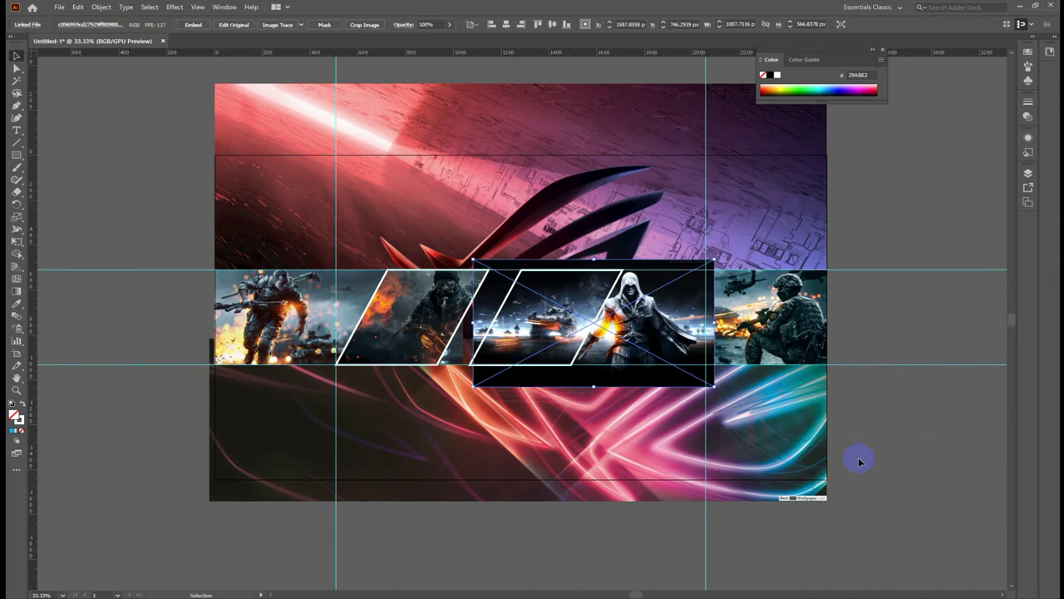
key(Left)
key(Left)
key(Left)
key(Left)
key(shift+Left)
key(shift+Left)
key(Left)
key(Left)
key(Left)
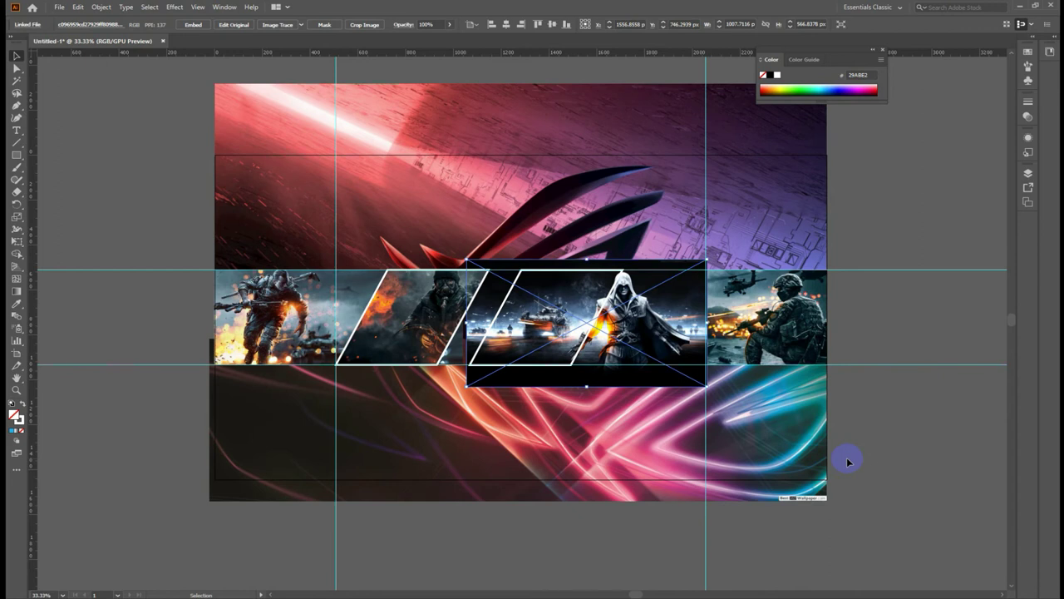
click(134, 443)
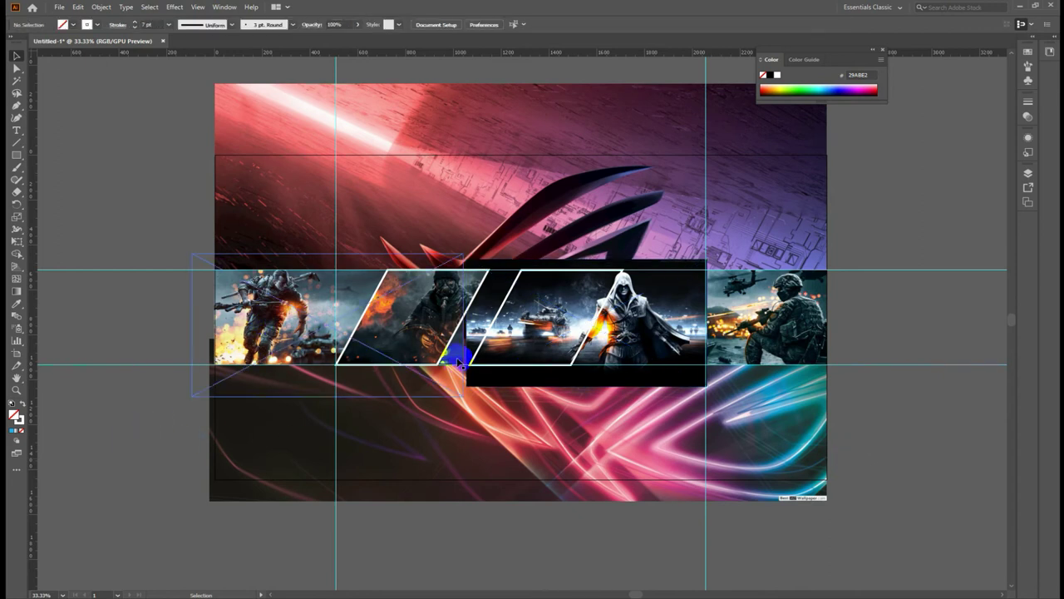
click(470, 324)
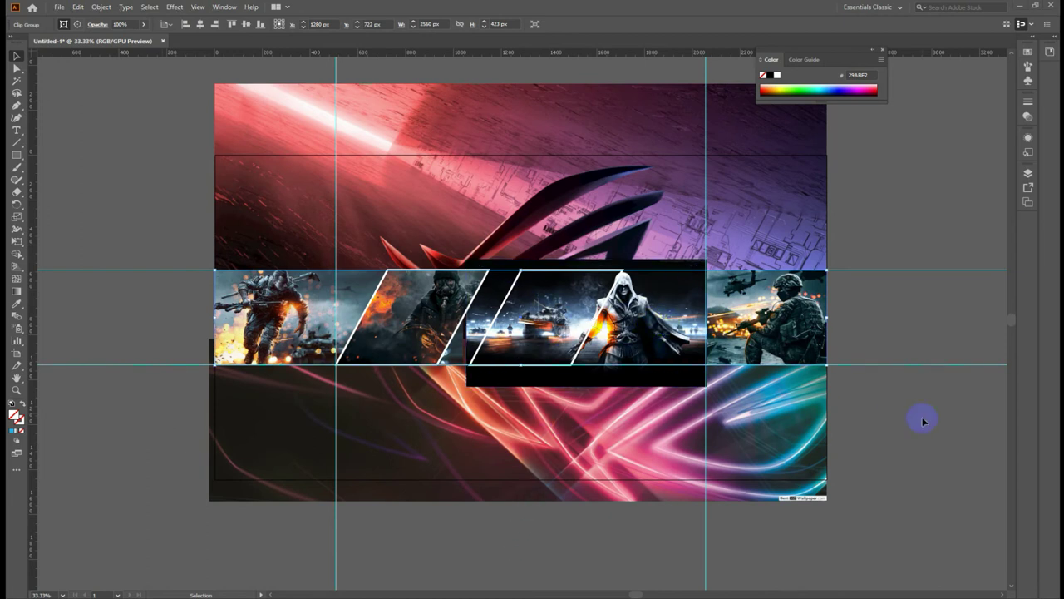
Copy the slanted frame from the third image out to the banner's right end.
click(592, 334)
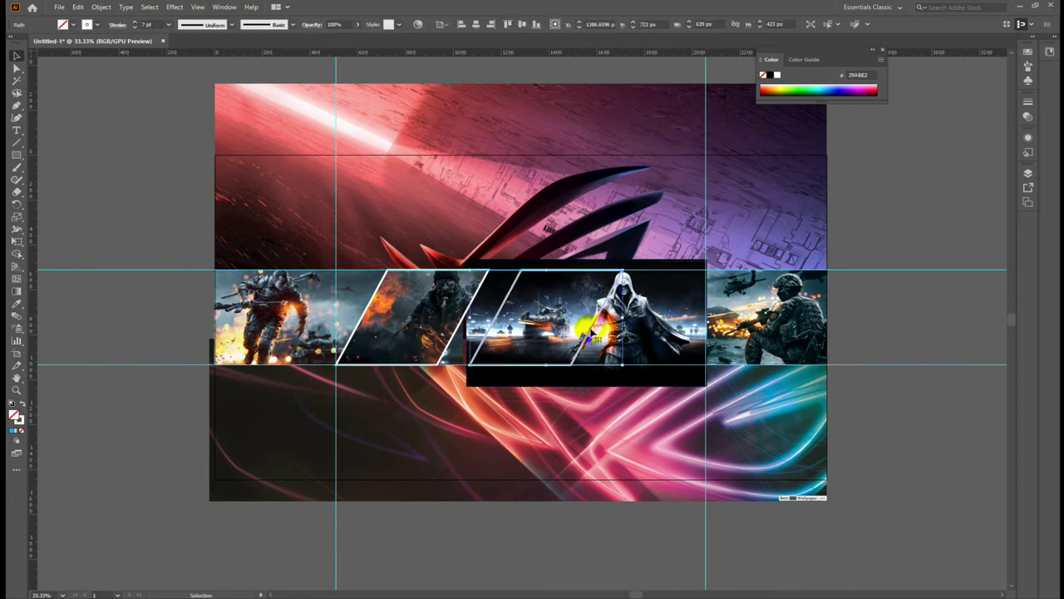
click(582, 353)
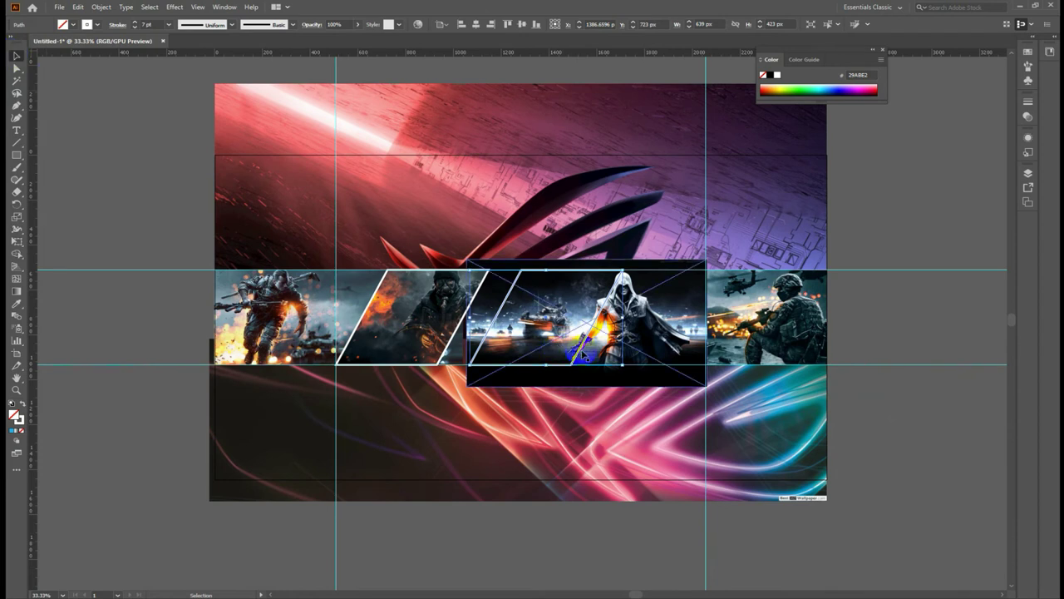
drag(582, 349, 875, 360)
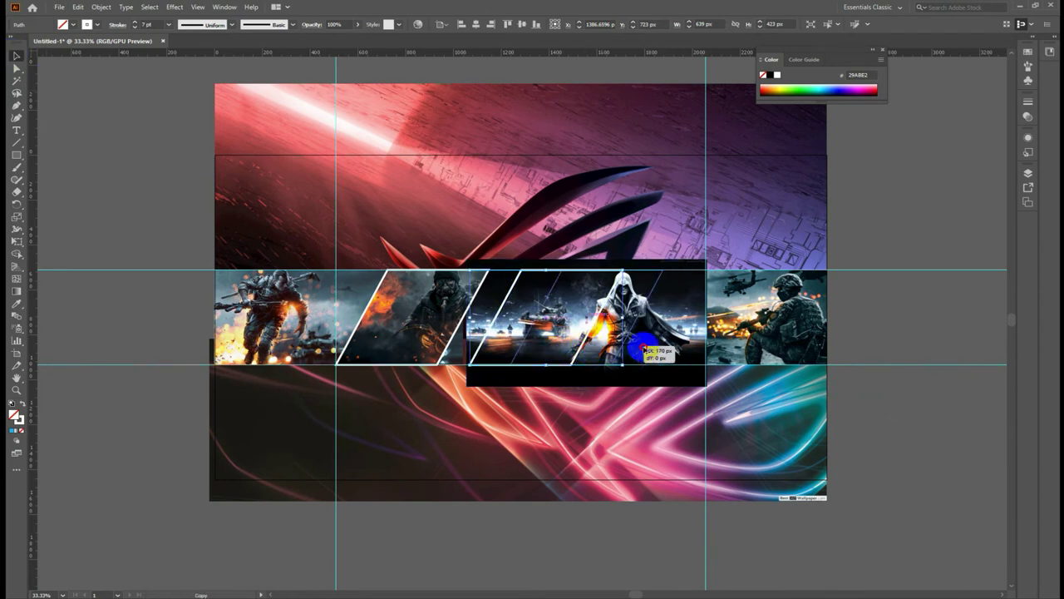
click(873, 415)
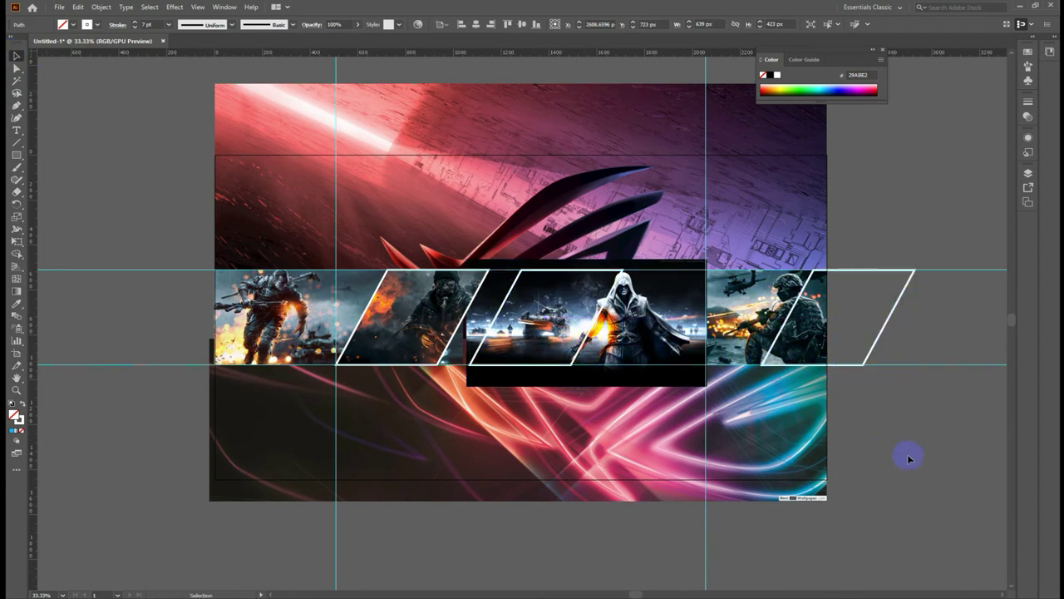
Clip the Assassin's Creed image inside the third parallelogram frame with Make Clipping Mask.
click(641, 321)
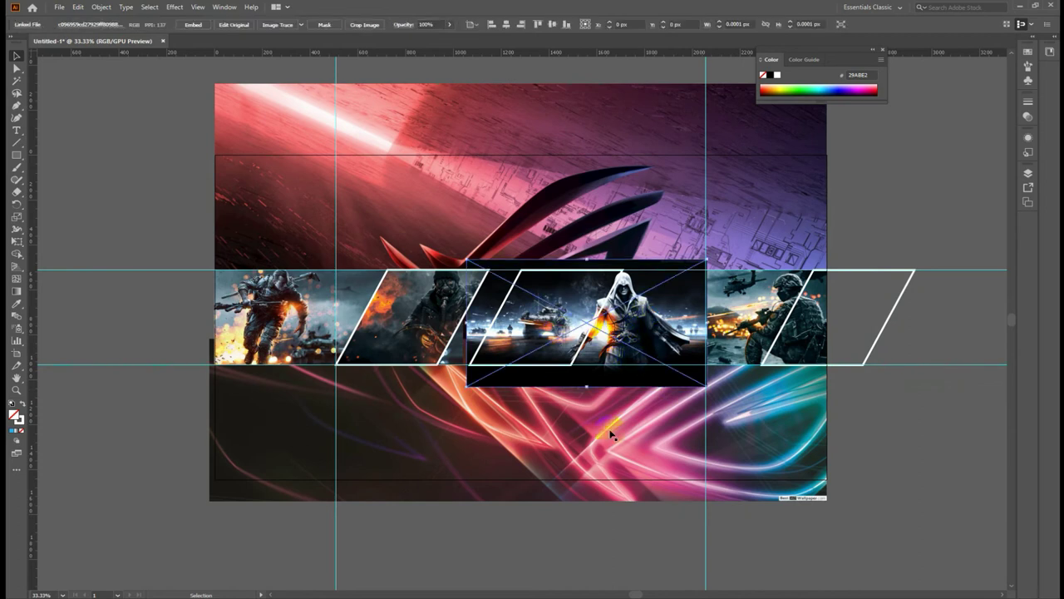
click(542, 516)
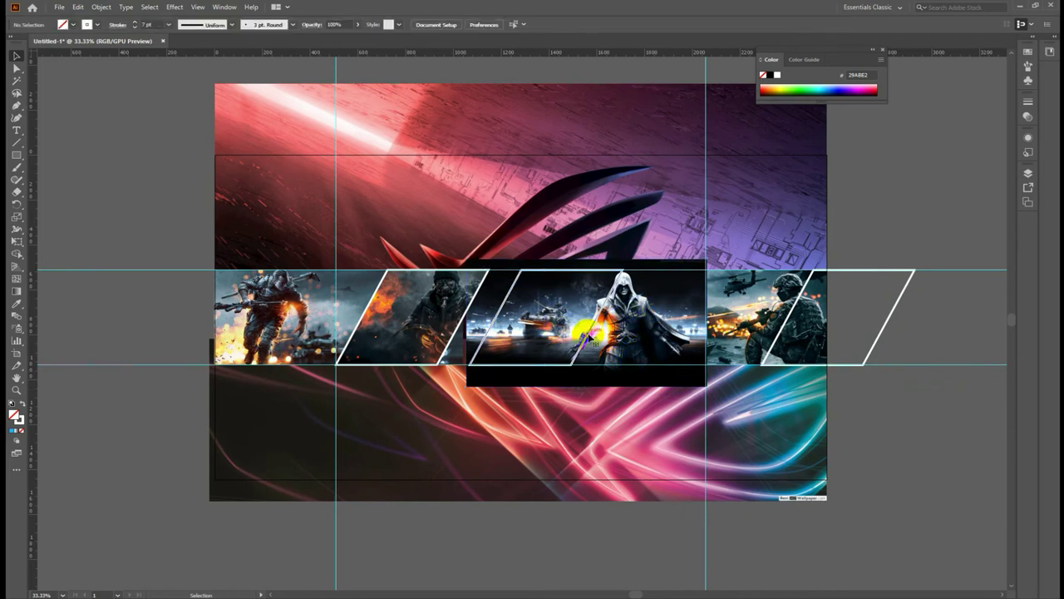
click(663, 328)
shift+click(663, 325)
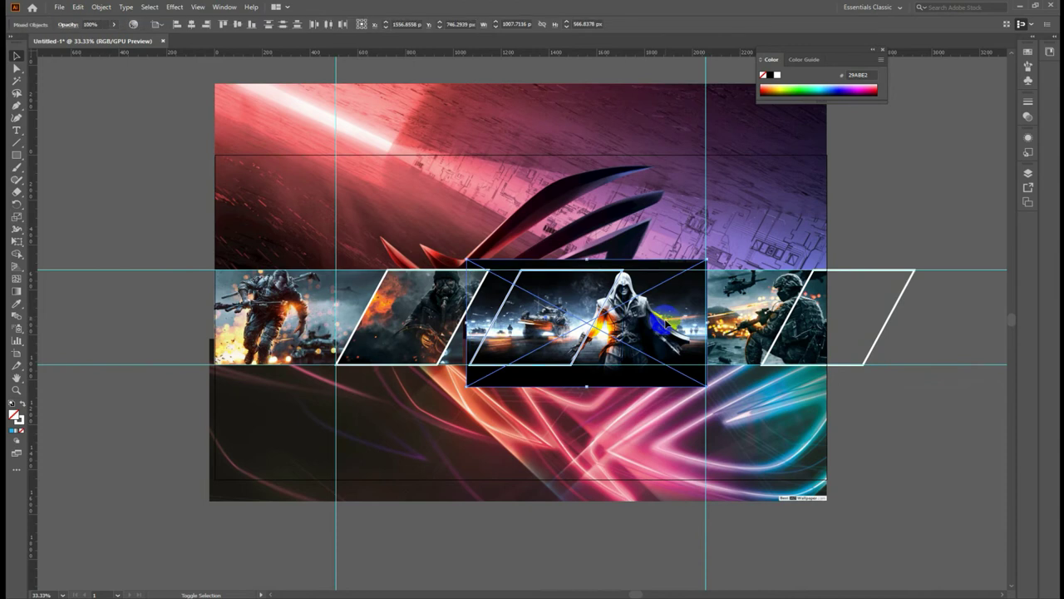
right_click(579, 305)
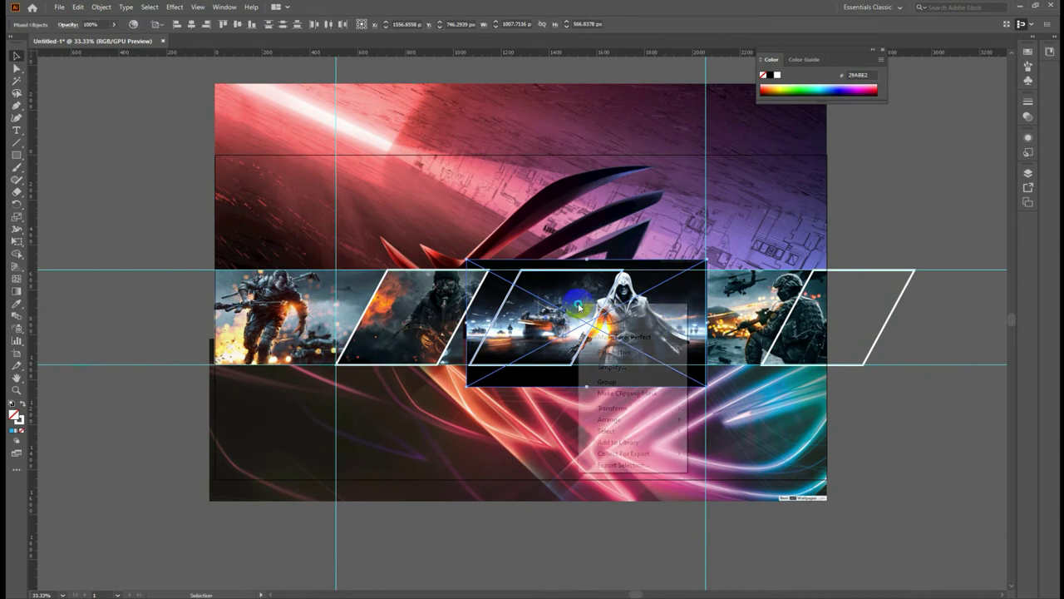
click(626, 396)
click(142, 423)
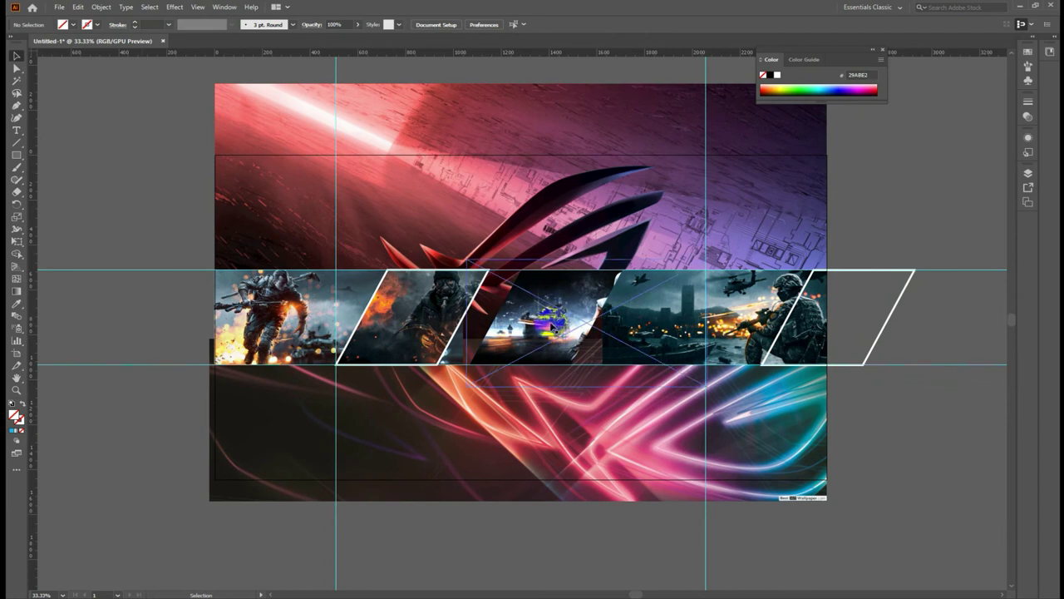
click(543, 331)
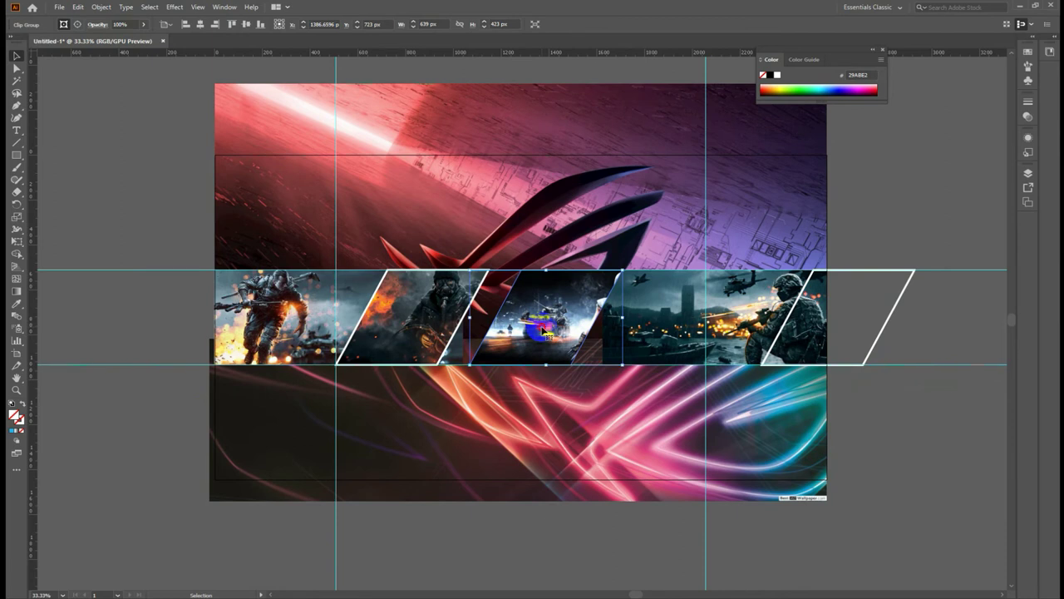
Inside the clip group, shift the Assassin's Creed image within its slanted frame.
double_click(544, 331)
mouse_move(550, 325)
mouse_down()
mouse_move(649, 319)
mouse_move(613, 324)
mouse_up()
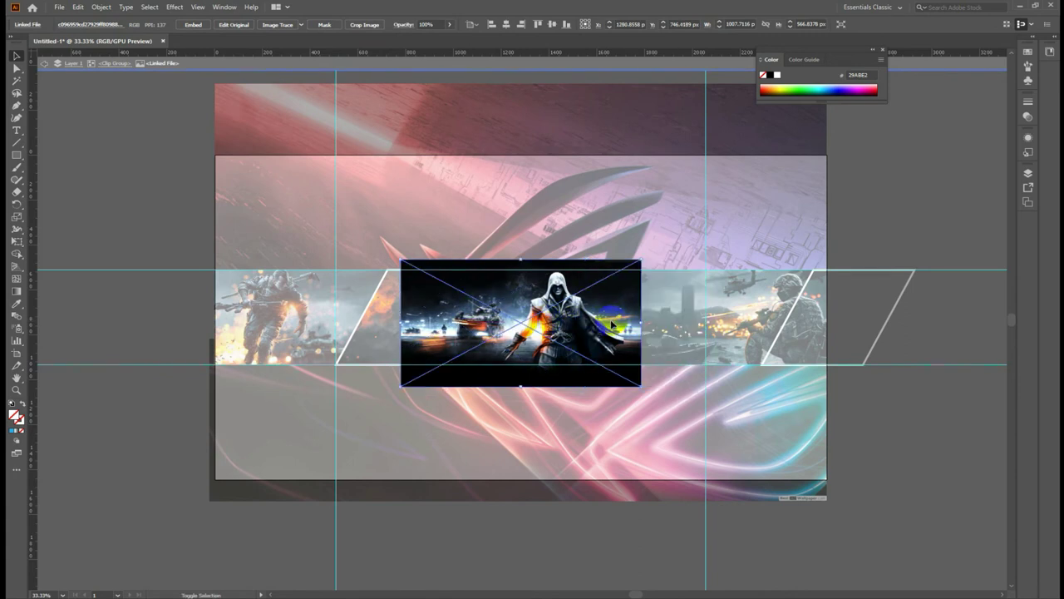
key(ctrl+shift+a)
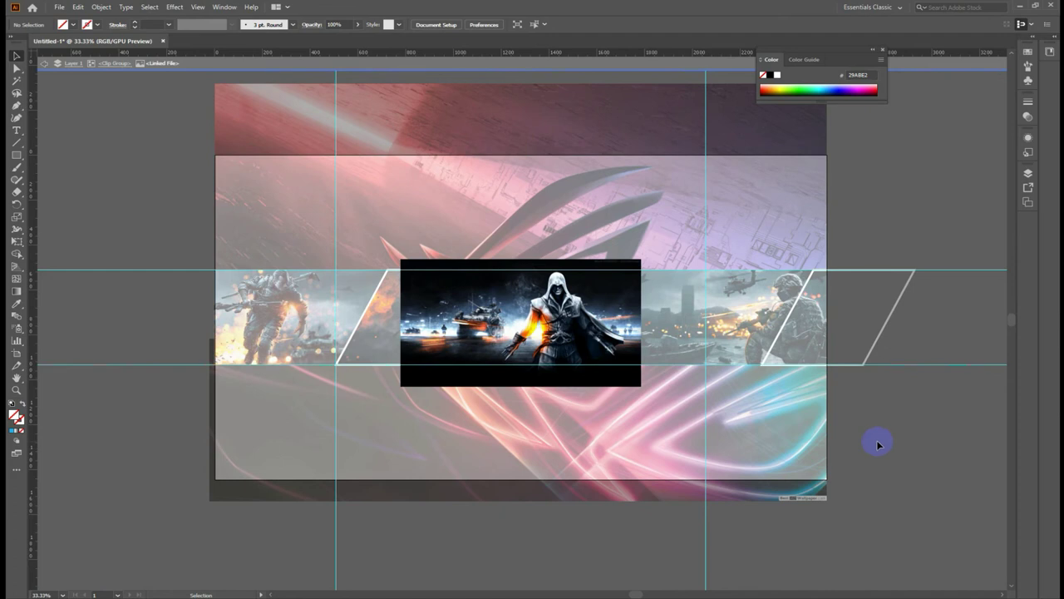
double_click(879, 444)
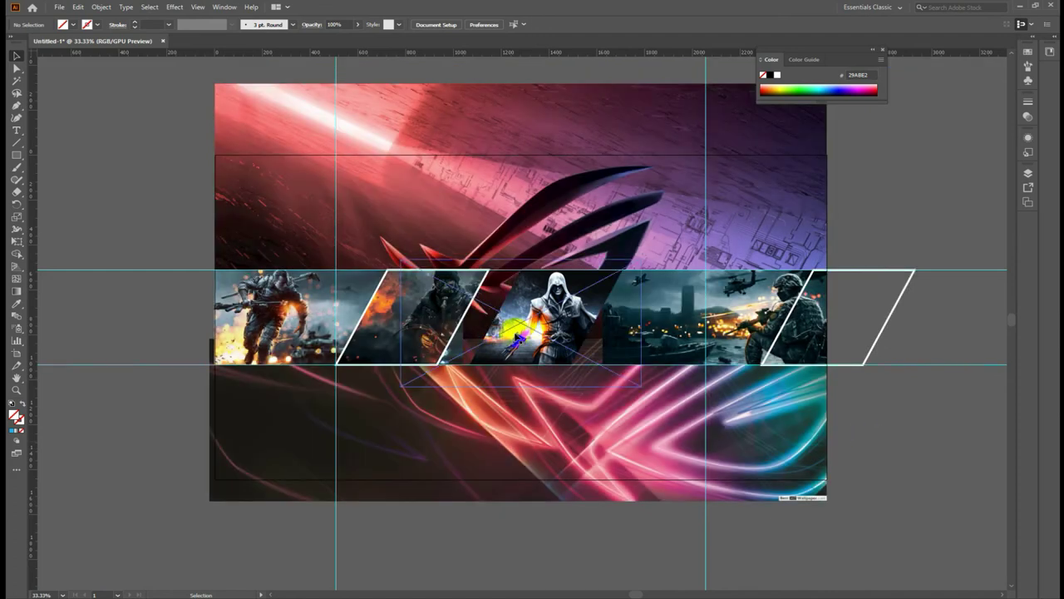
Move the whole Assassin panel left so the hooded figure fills it.
drag(551, 325, 530, 329)
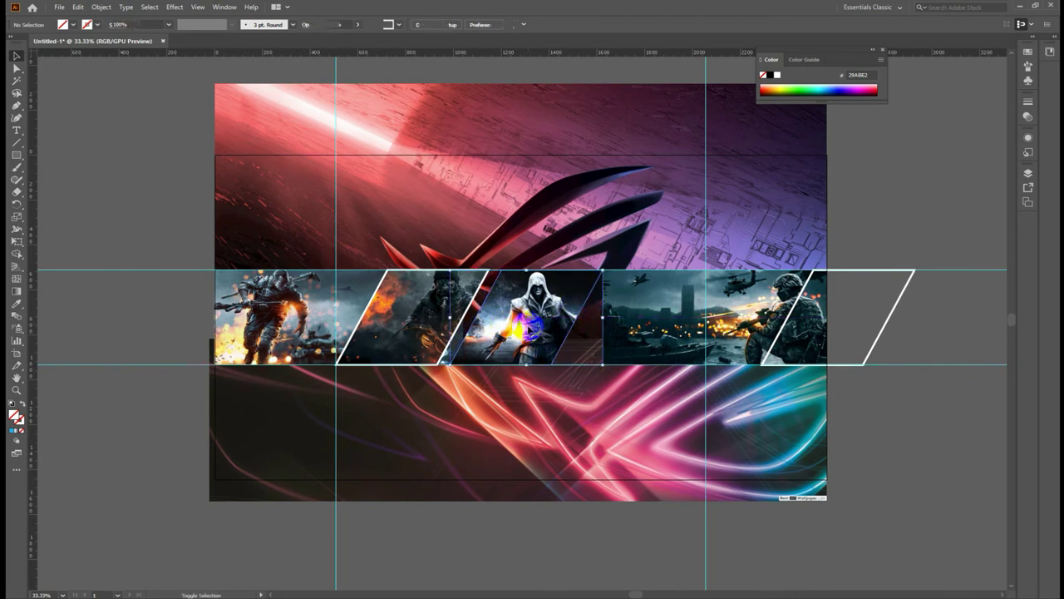
click(916, 472)
click(882, 333)
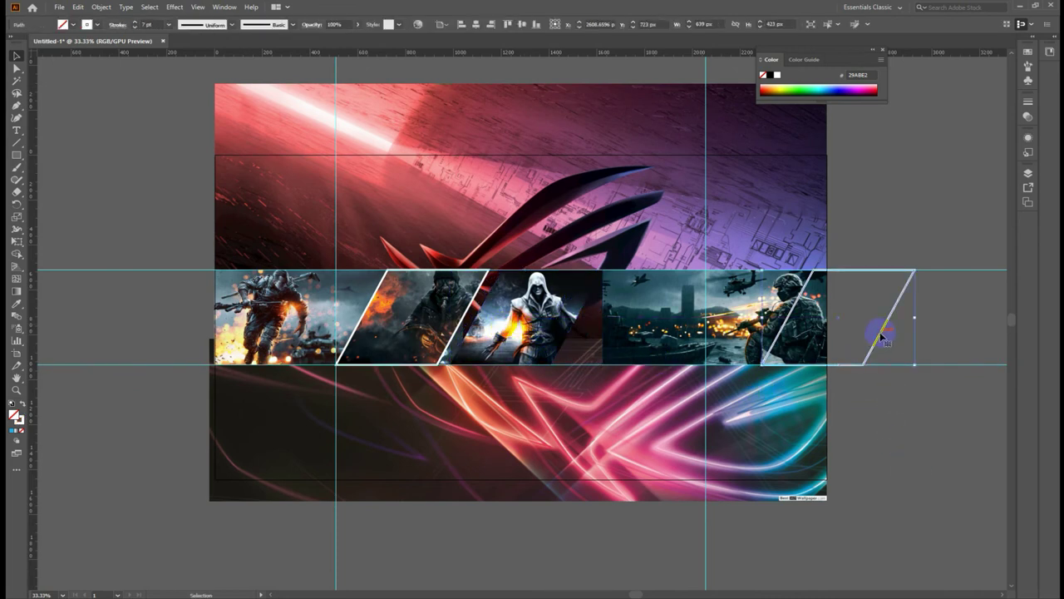
Copy the empty white frame onto the Assassin panel and nudge it down into place.
drag(881, 332, 572, 330)
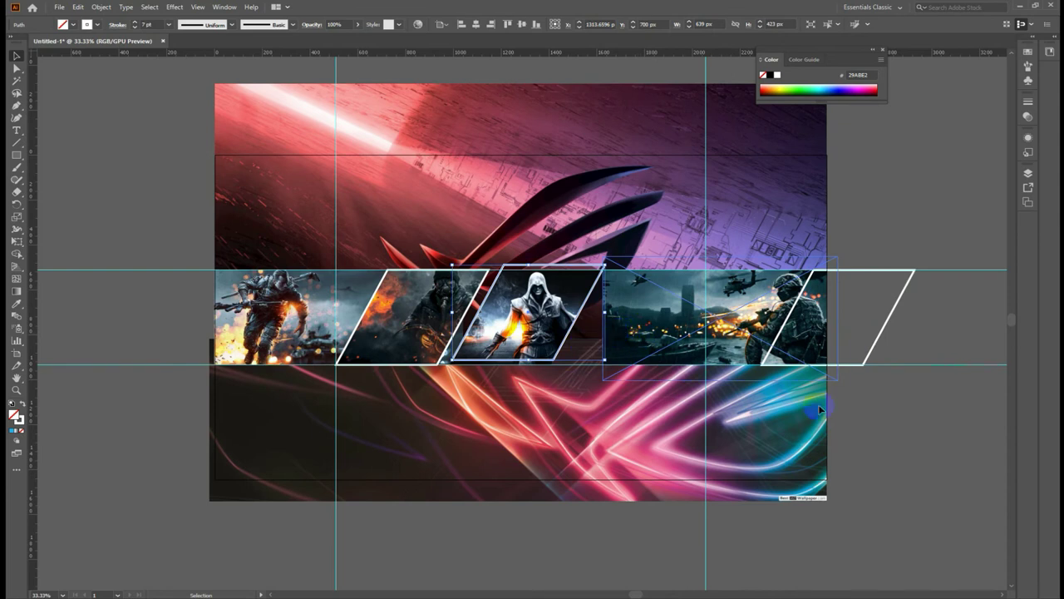
key(Down)
key(Down)
key(Down)
key(Down)
key(Down)
key(Down)
key(Down)
key(Down)
key(Down)
key(Down)
key(Down)
key(Down)
key(Down)
key(Down)
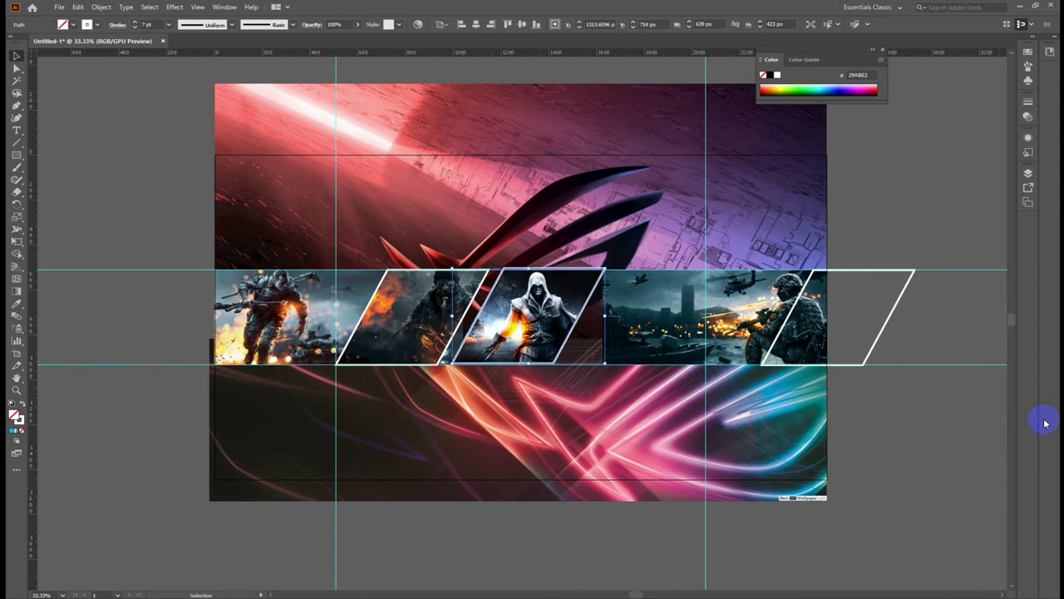
key(Down)
key(Down)
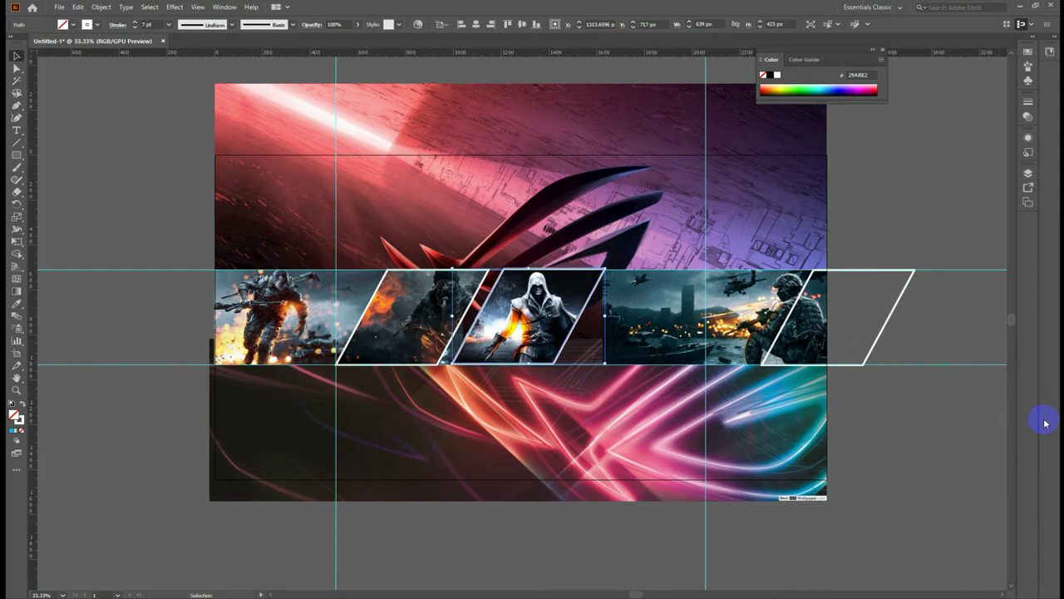
click(981, 463)
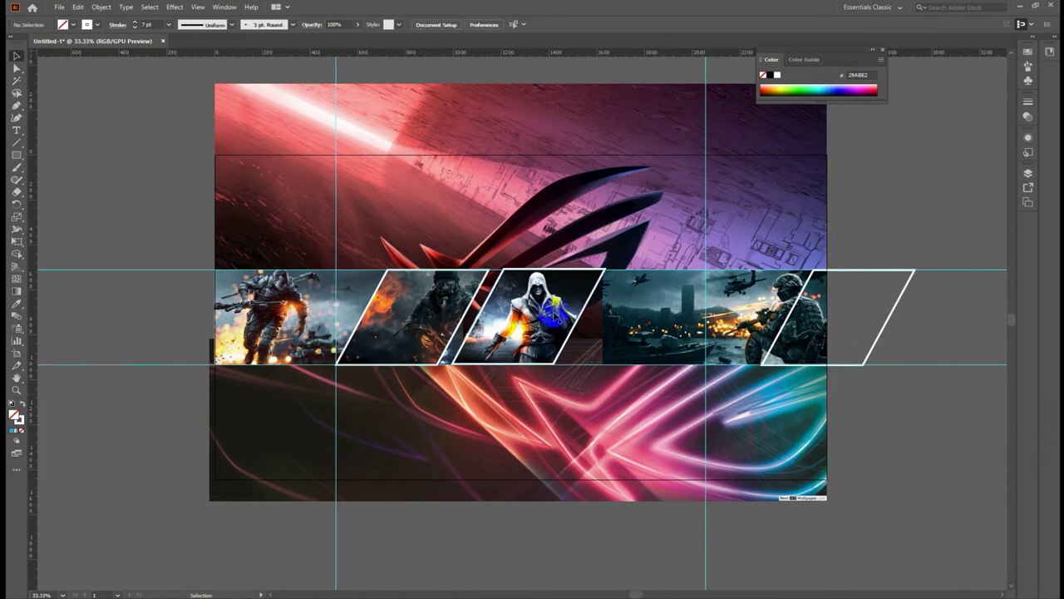
click(574, 328)
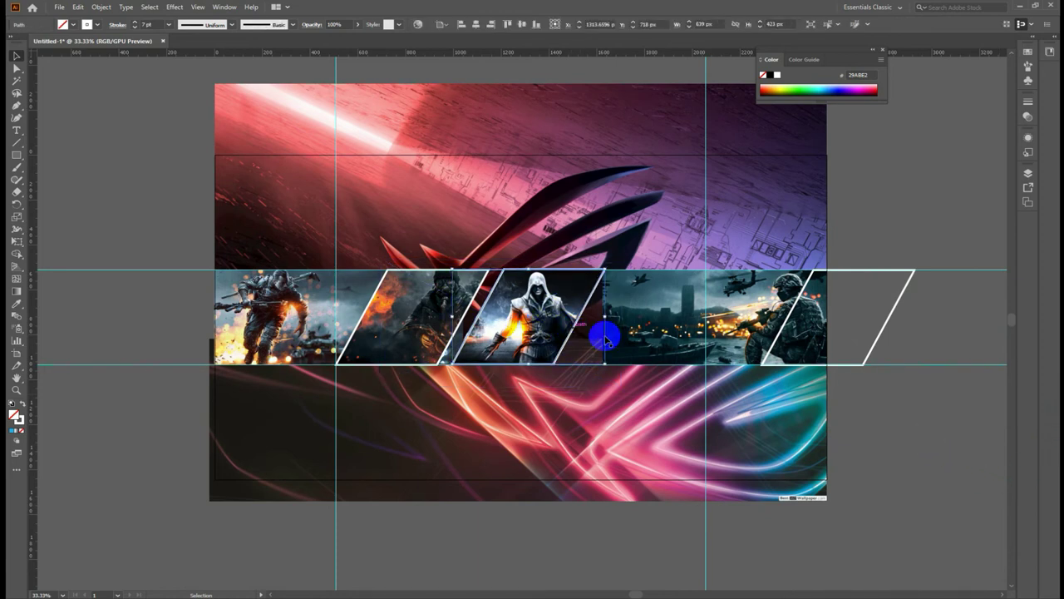
click(878, 436)
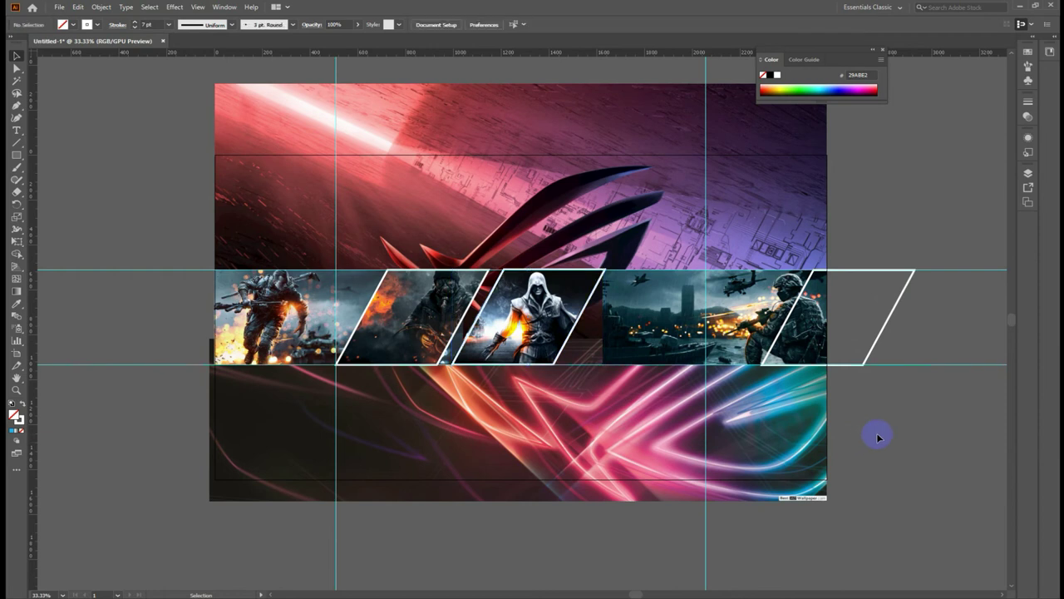
Nudge the Assassin clip group a few pixels to line up under the frame.
click(574, 327)
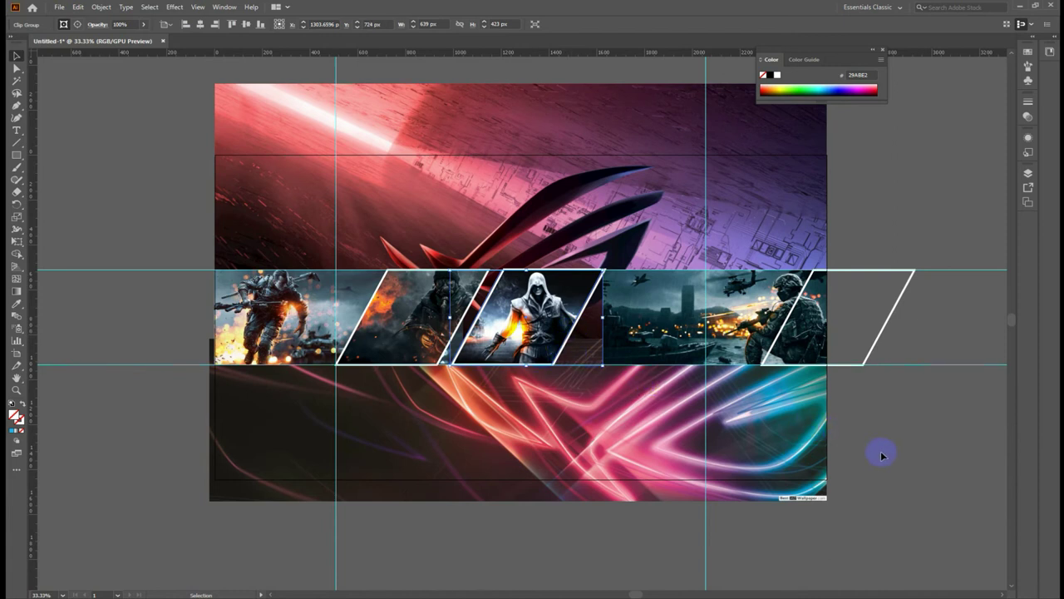
key(Left)
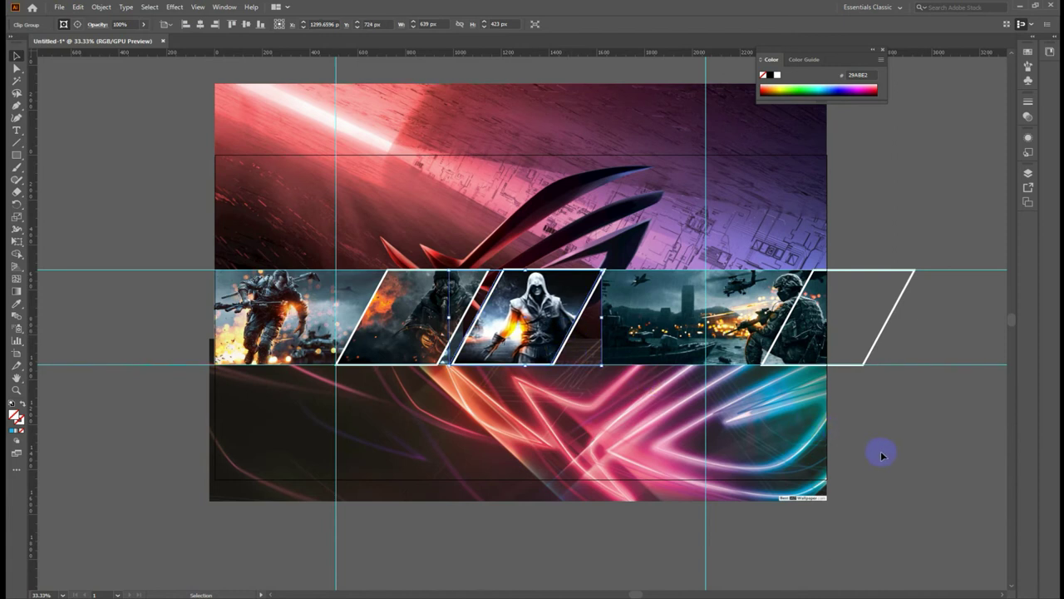
key(Right)
key(Right)
key(Right)
key(Right)
click(881, 453)
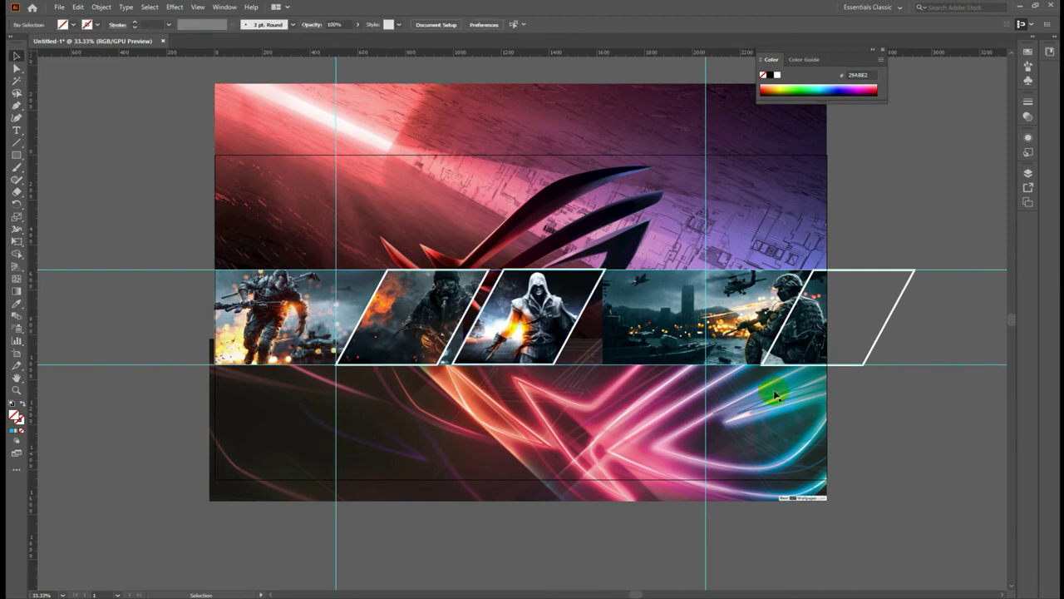
Nudge the white outline 1 px left and down to match the panel edges, undoing a stray move.
click(589, 304)
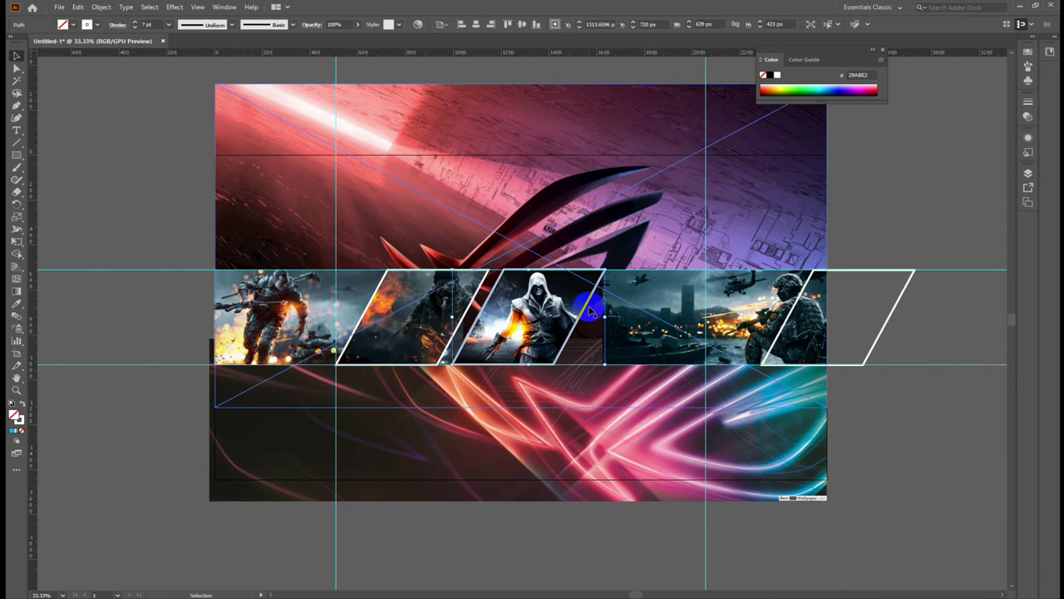
key(Left)
key(Down)
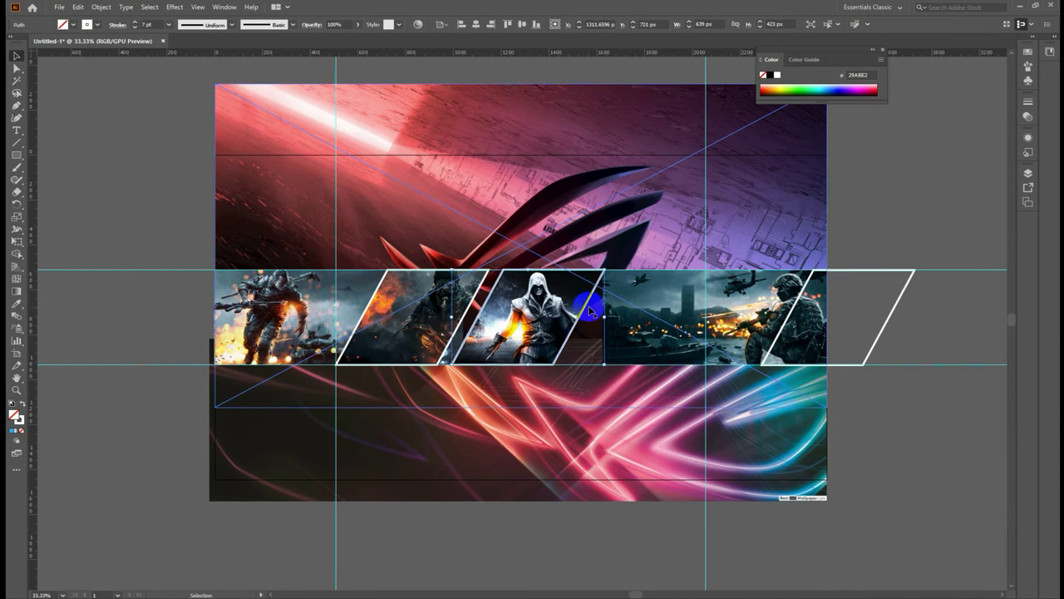
click(894, 441)
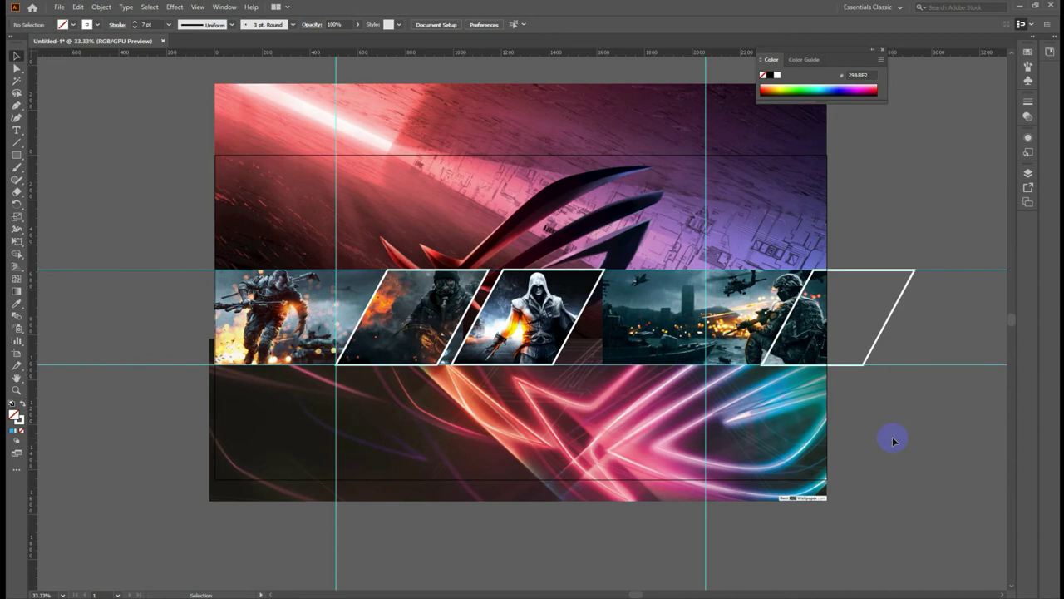
drag(574, 331, 488, 391)
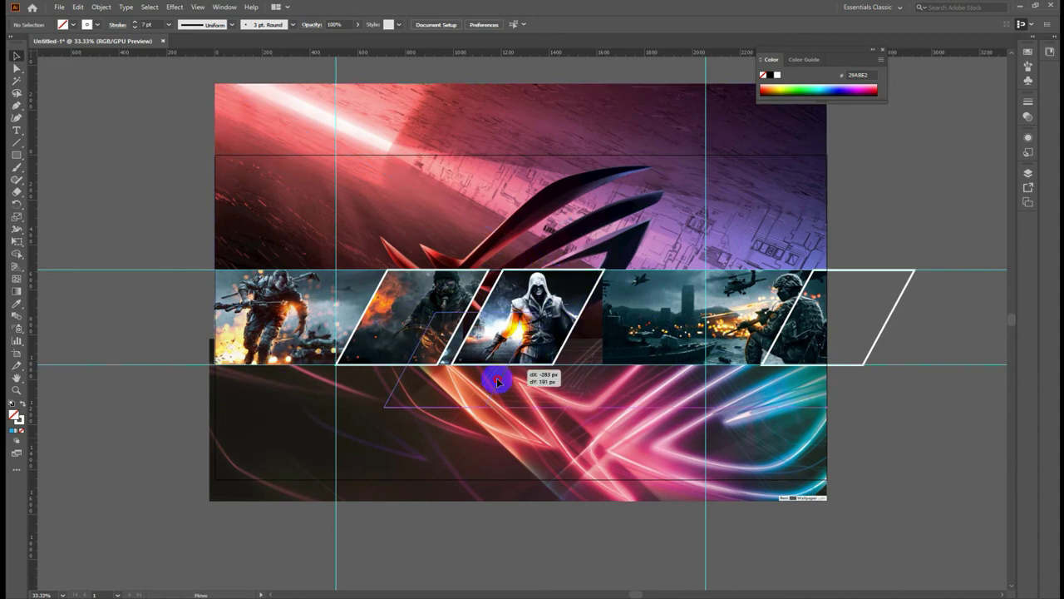
key(ctrl+z)
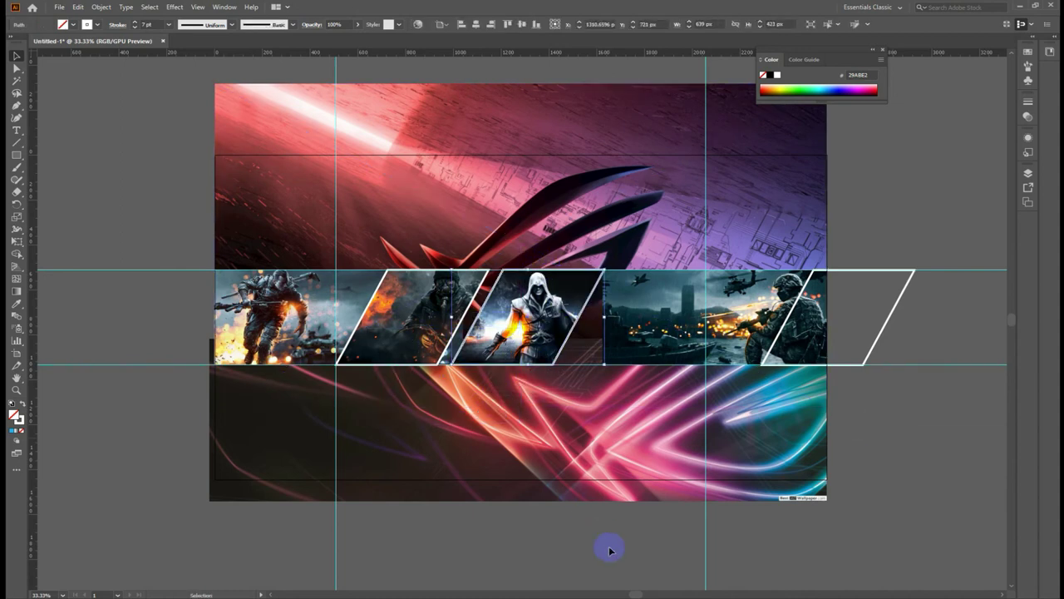
click(915, 436)
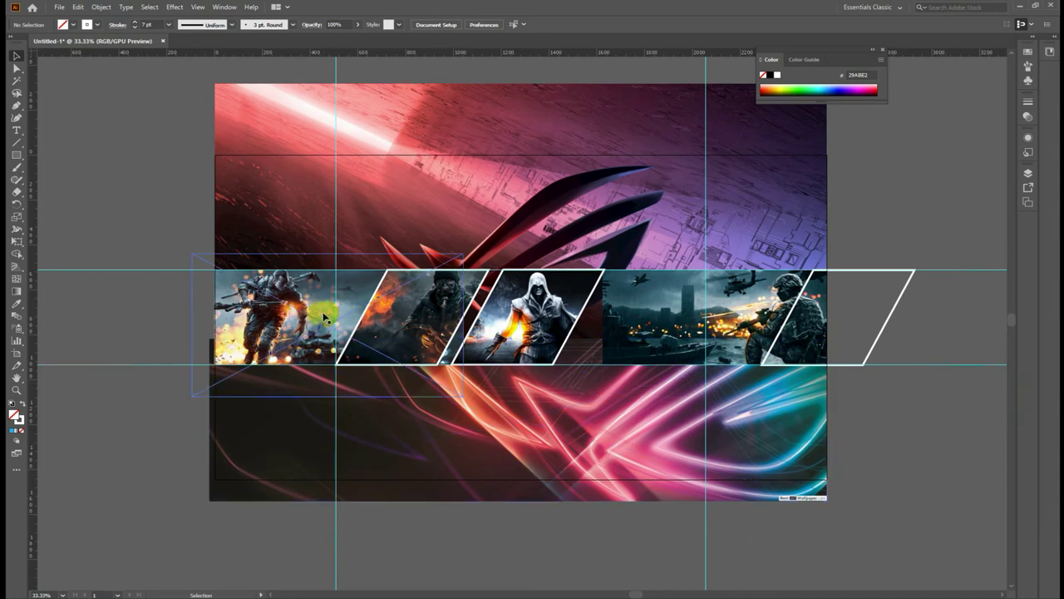
click(426, 338)
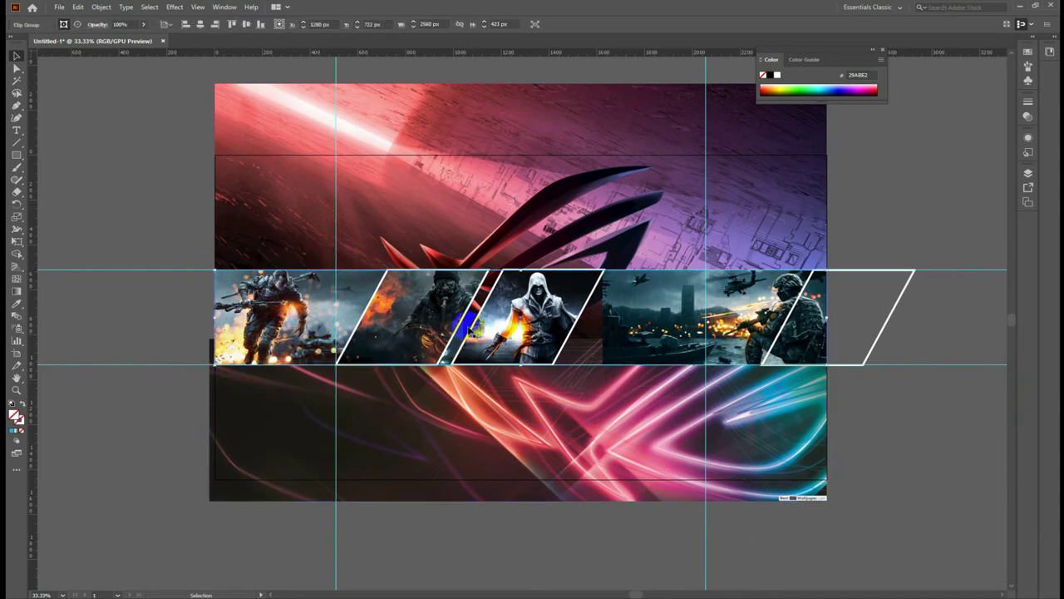
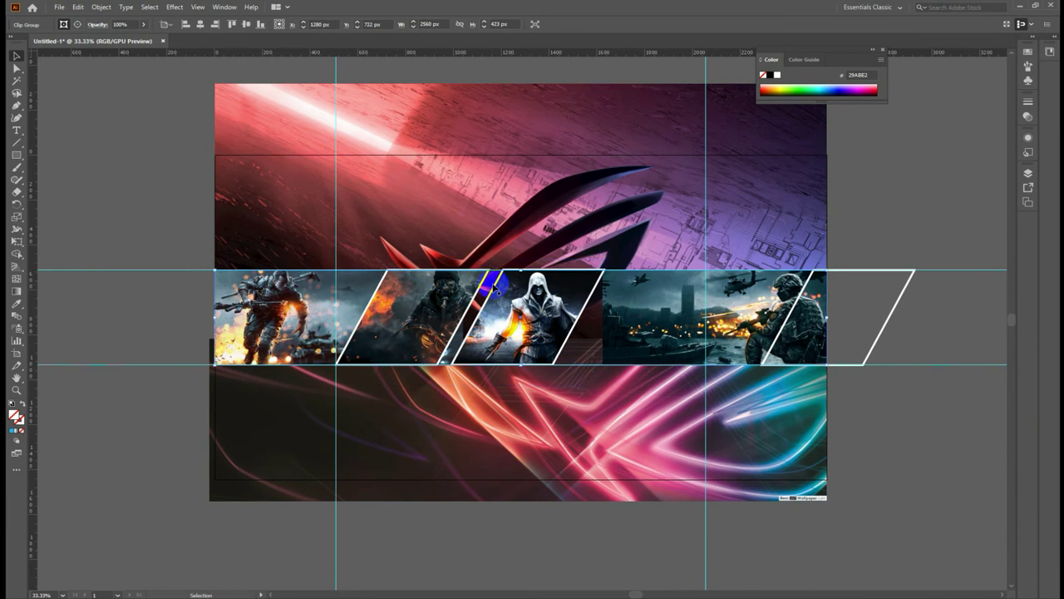
Drag wp2557937-gaming-wallpaper.jpg from the Game folder in File Explorer toward the Illustrator canvas.
click(899, 440)
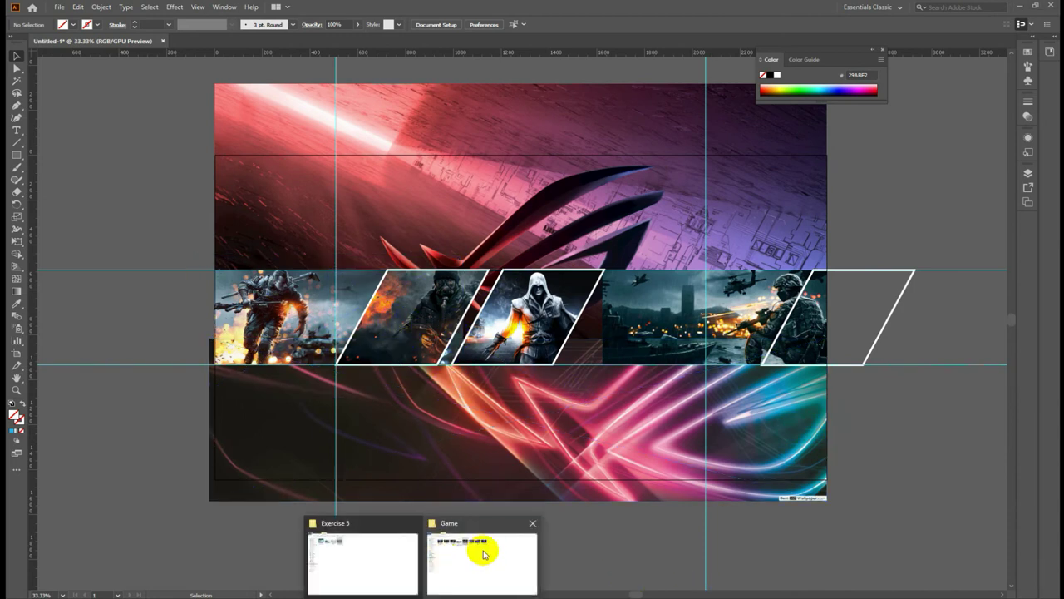
click(484, 553)
click(268, 176)
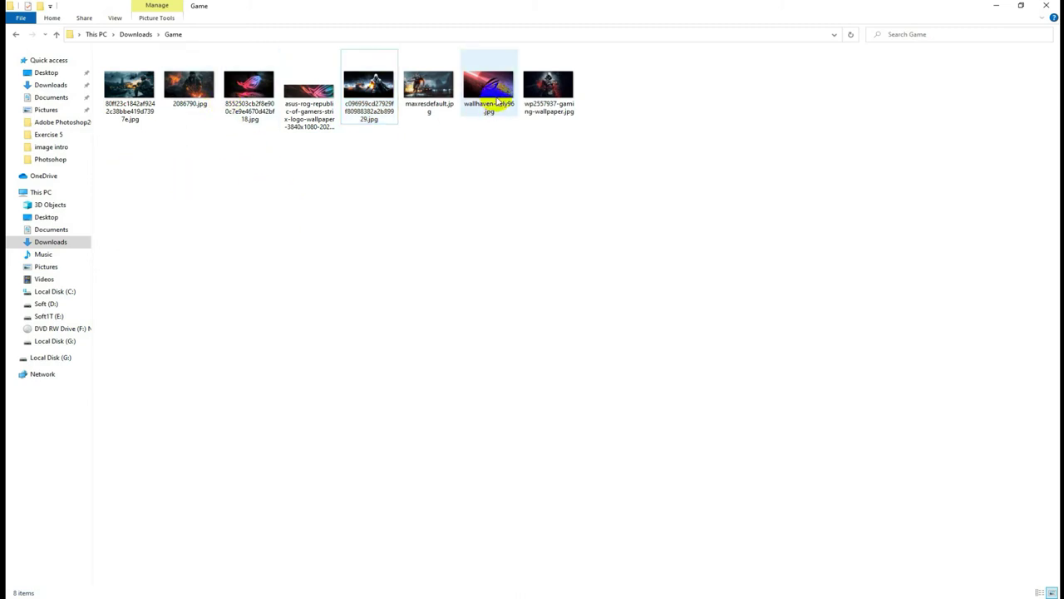
drag(556, 98, 692, 597)
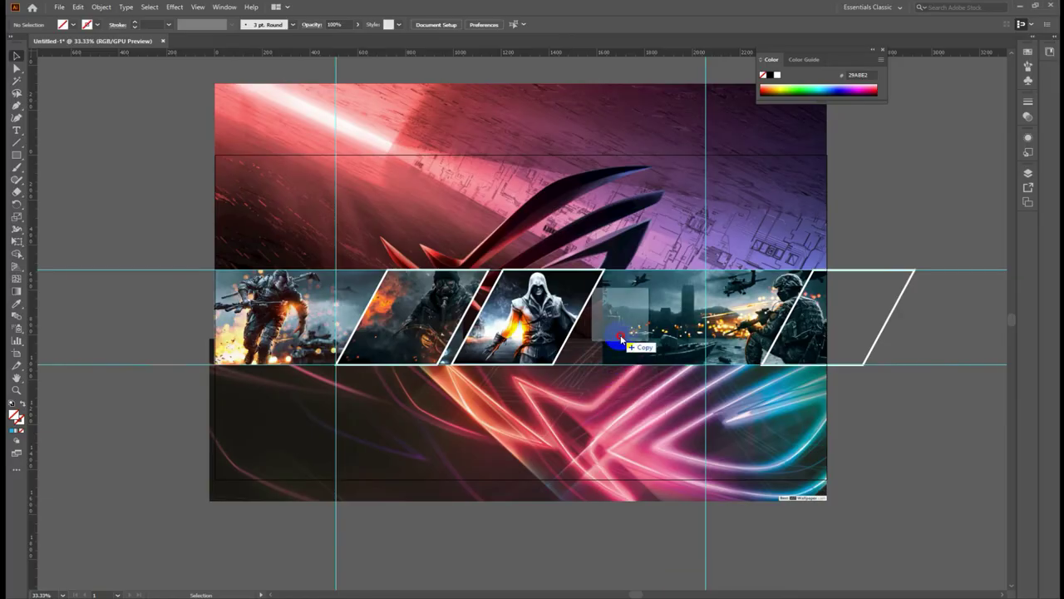
Place the hooded-figure wallpaper on the banner, then shrink and narrow it.
drag(691, 597, 657, 334)
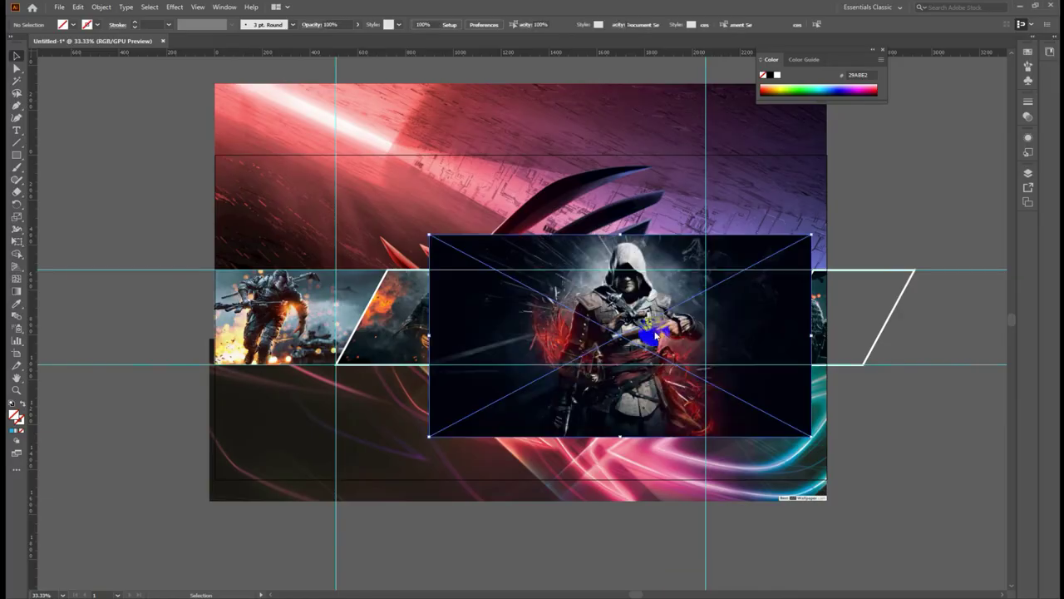
click(811, 235)
mouse_move(811, 236)
mouse_down()
mouse_move(672, 365)
mouse_move(690, 352)
mouse_move(667, 319)
mouse_up()
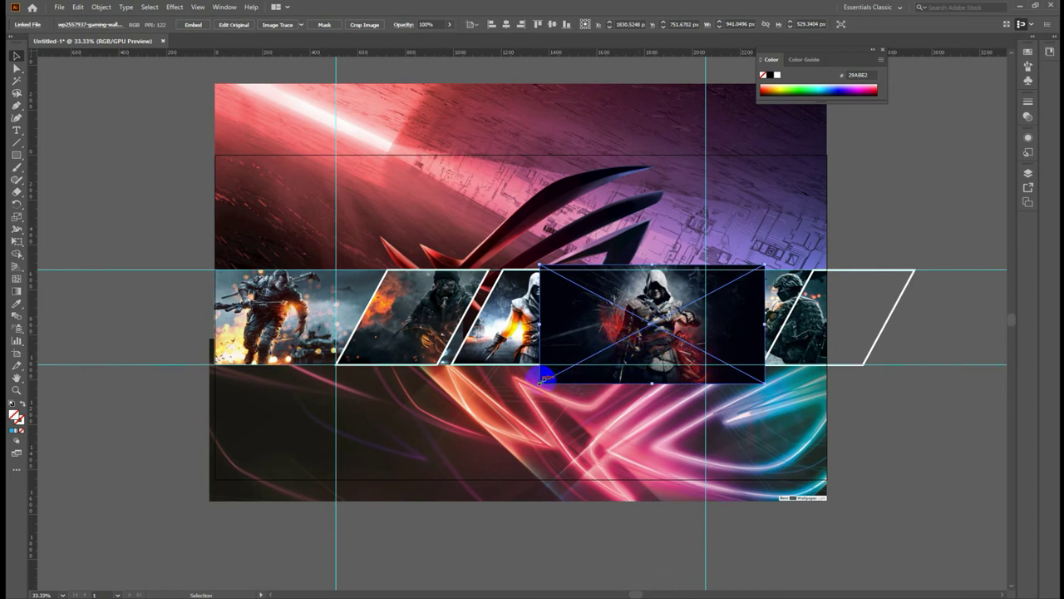
mouse_move(540, 381)
mouse_down()
mouse_move(748, 376)
mouse_move(740, 368)
mouse_up()
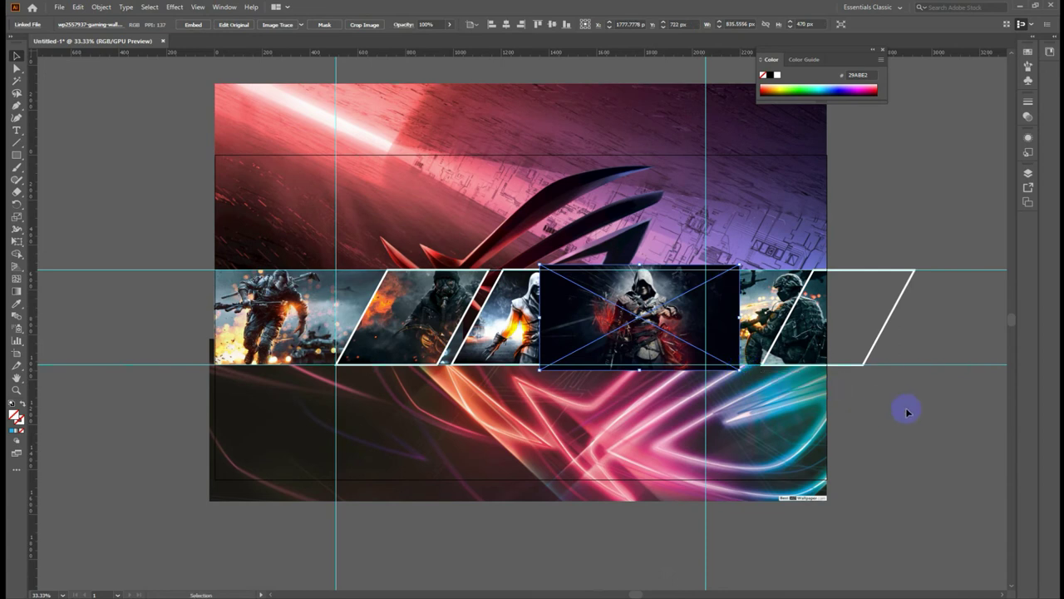
click(909, 374)
Copy the empty parallelogram frame over the hooded image and bring it to the front.
click(886, 331)
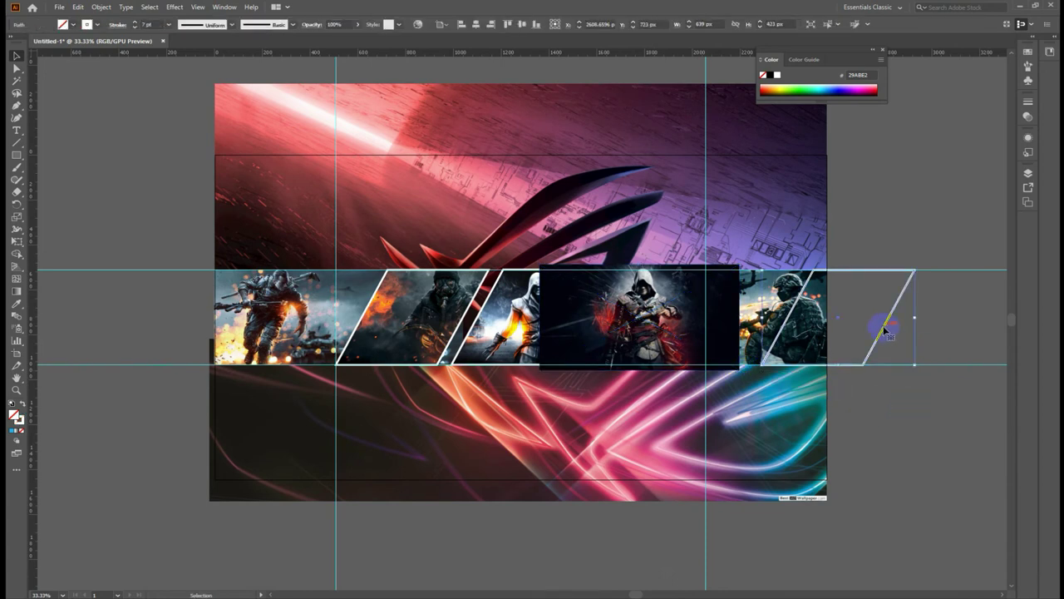
drag(887, 331, 679, 331)
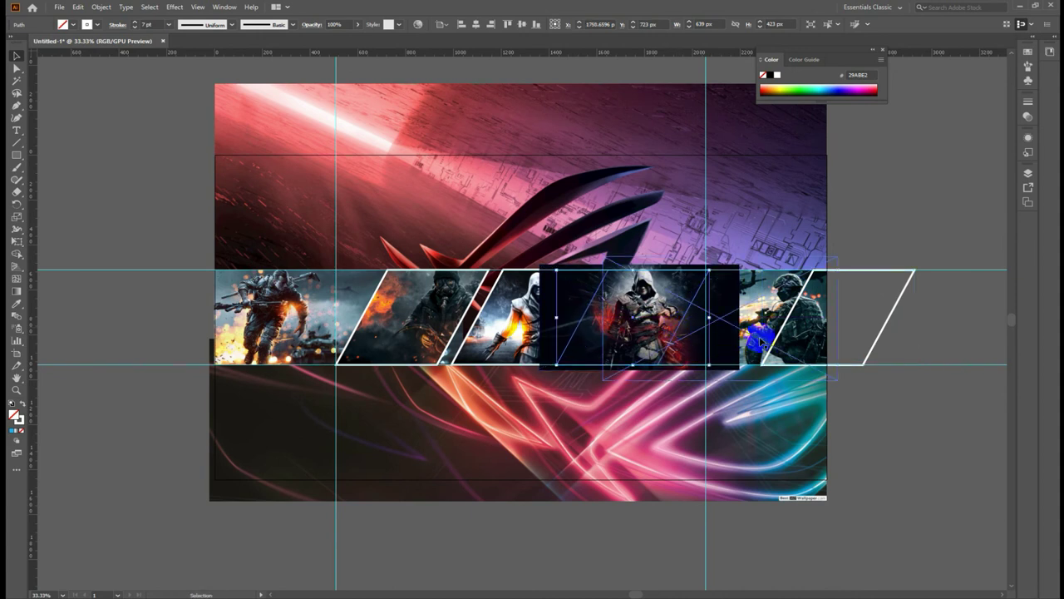
right_click(679, 329)
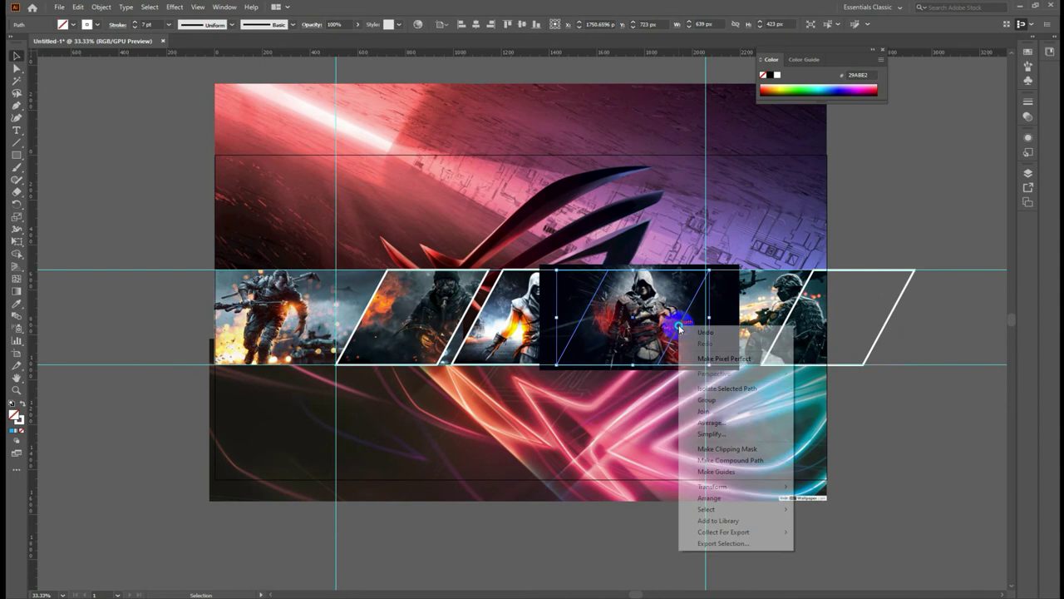
mouse_move(711, 497)
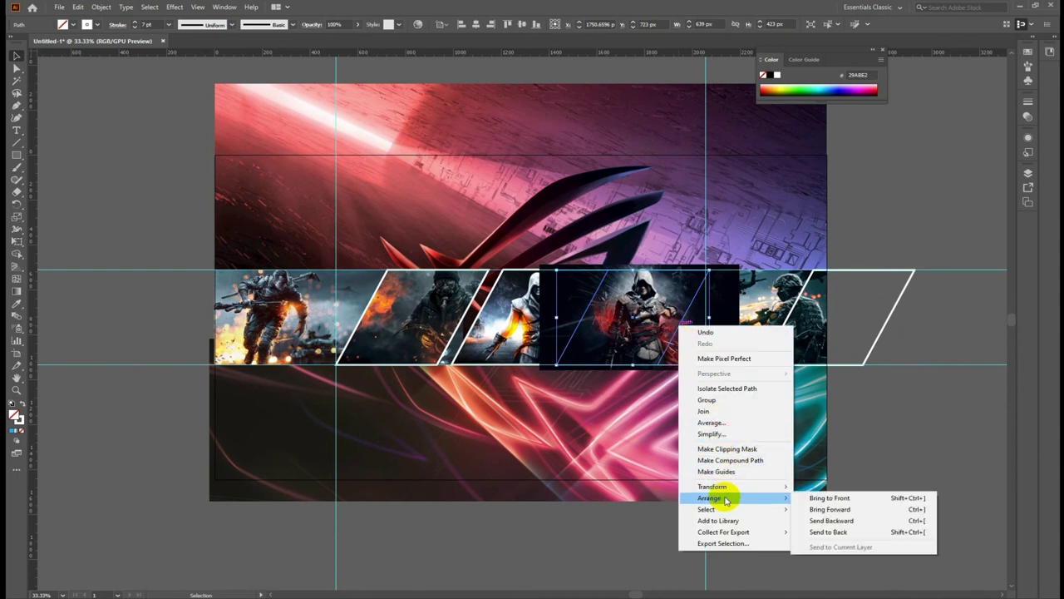
click(823, 499)
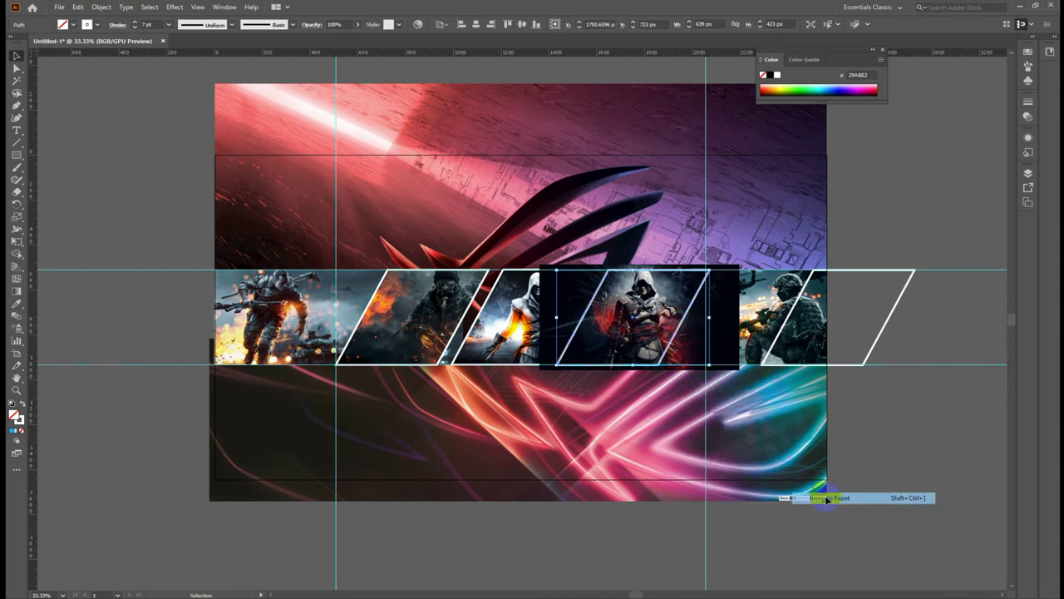
Select the parallelogram and hooded image together and make a clipping mask.
click(914, 446)
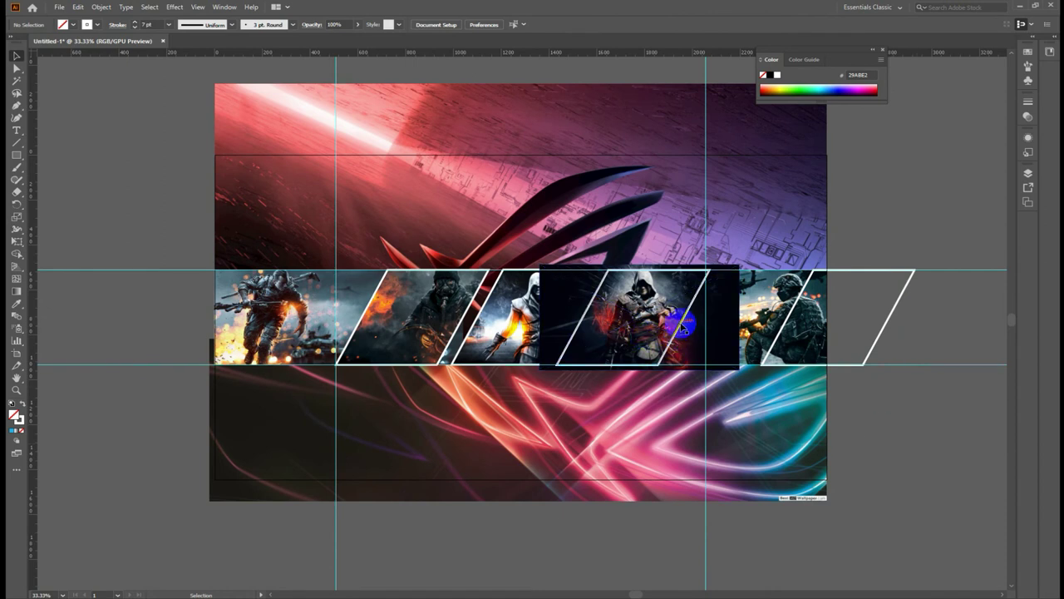
click(683, 331)
shift+click(727, 308)
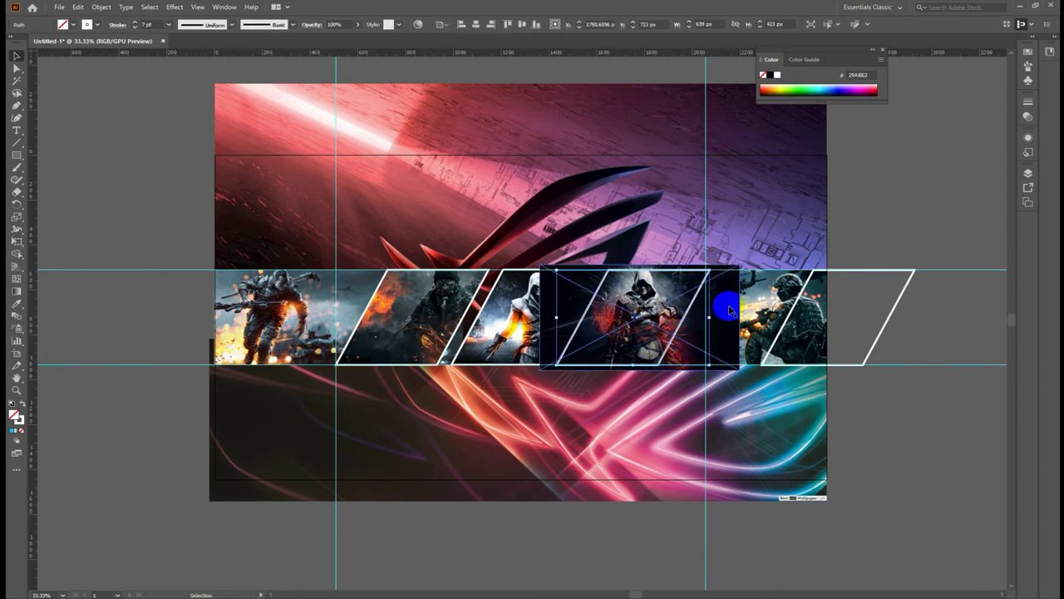
shift+click(575, 317)
shift+click(727, 308)
click(705, 309)
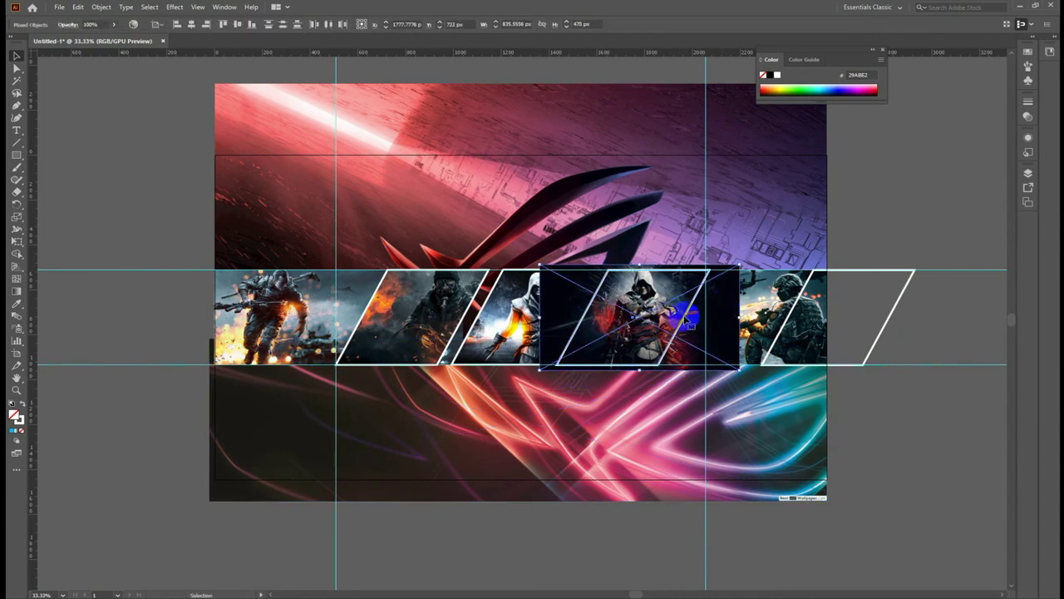
right_click(684, 318)
click(739, 405)
click(915, 421)
click(657, 314)
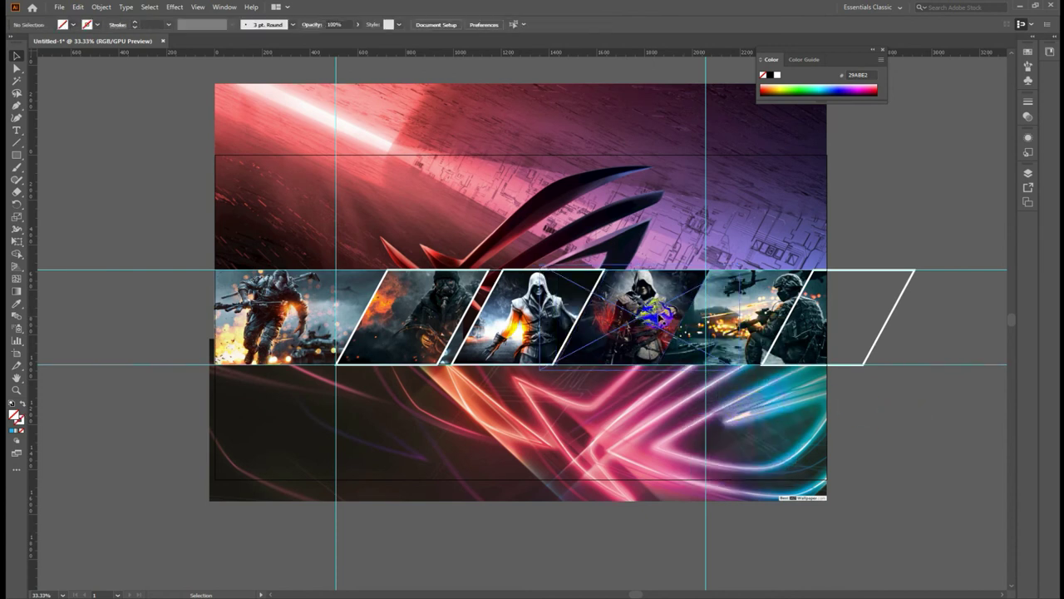
click(662, 314)
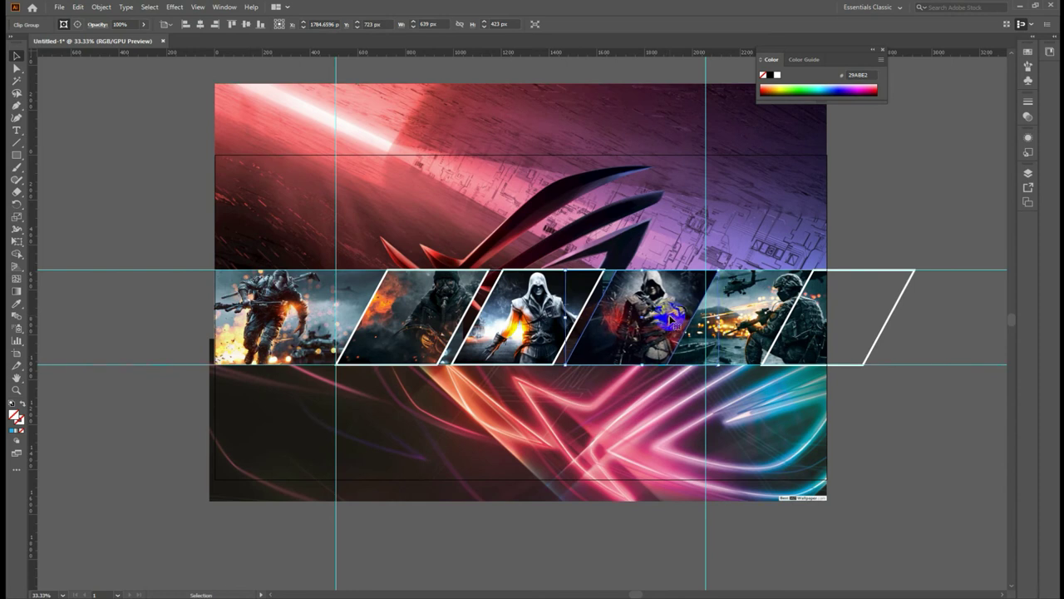
Copy the parallelogram over the soldier image, bring it to the front, and move the spare frame below the strip.
click(883, 337)
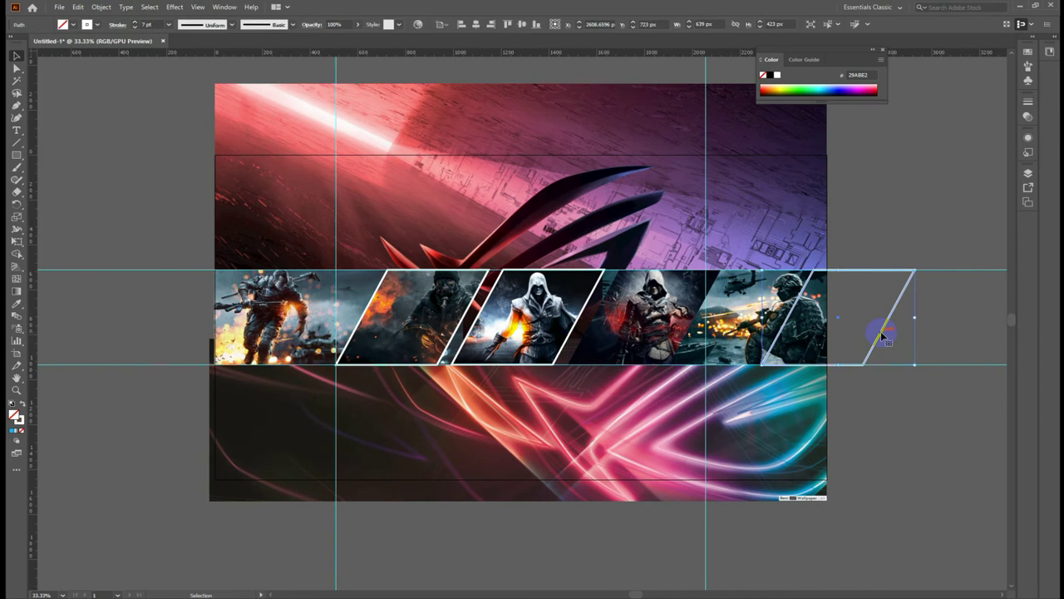
drag(883, 336, 689, 325)
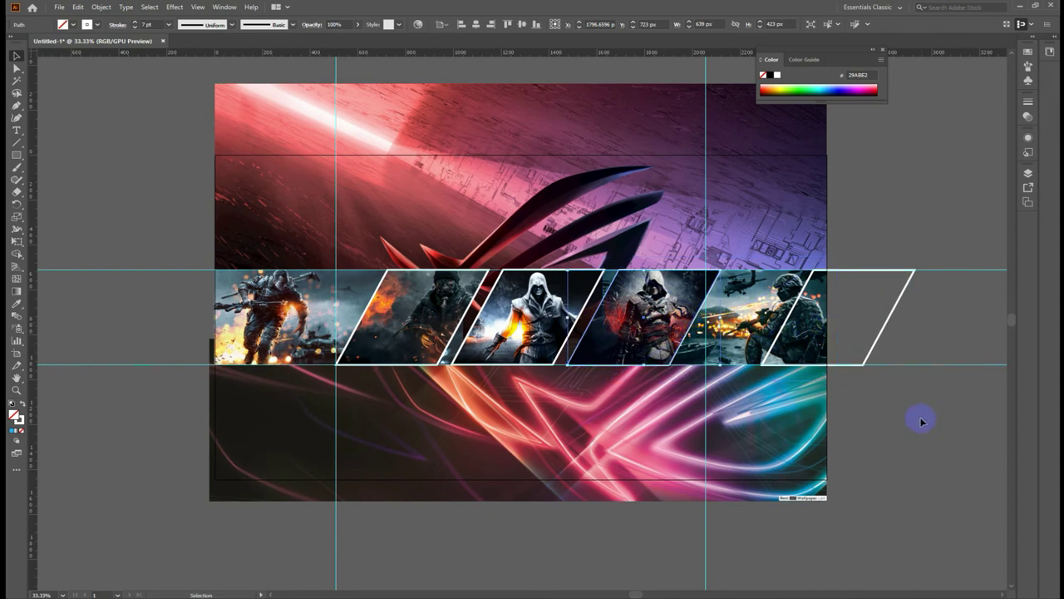
right_click(696, 321)
mouse_move(727, 489)
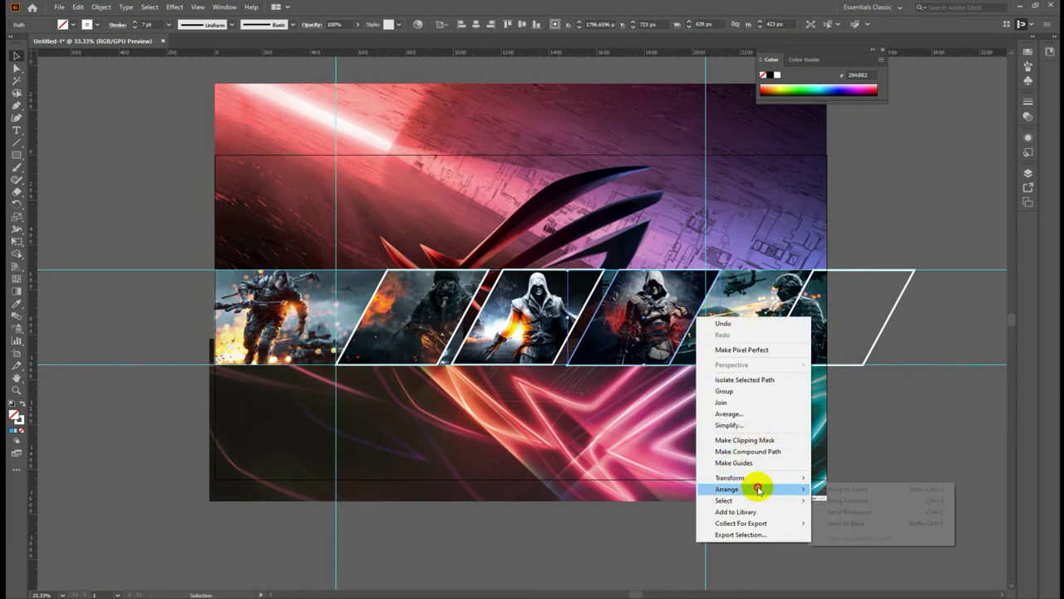
click(832, 489)
click(922, 424)
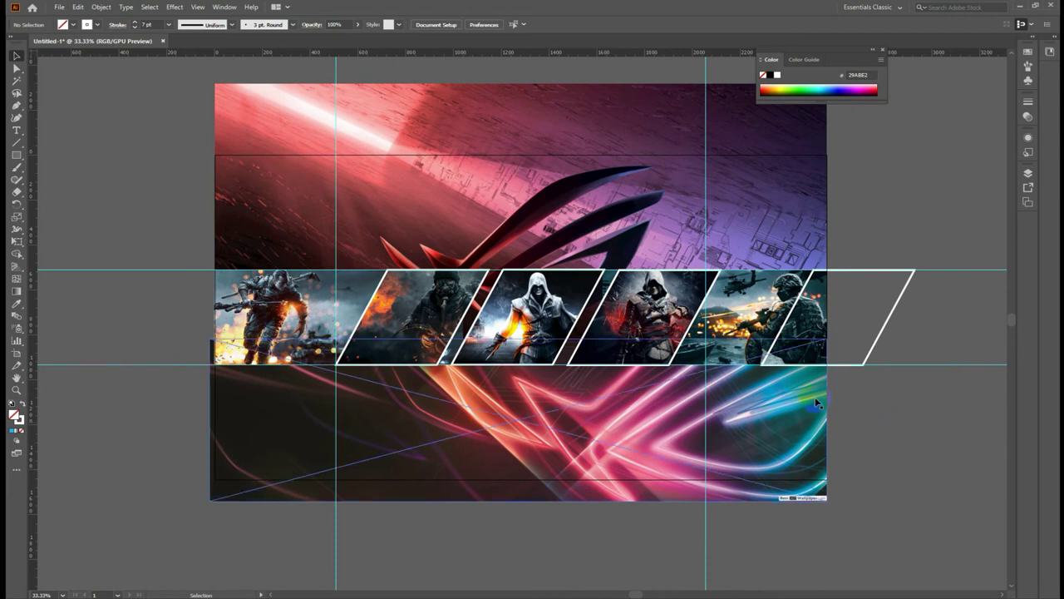
mouse_move(891, 317)
mouse_down()
mouse_move(898, 422)
mouse_move(914, 441)
mouse_up()
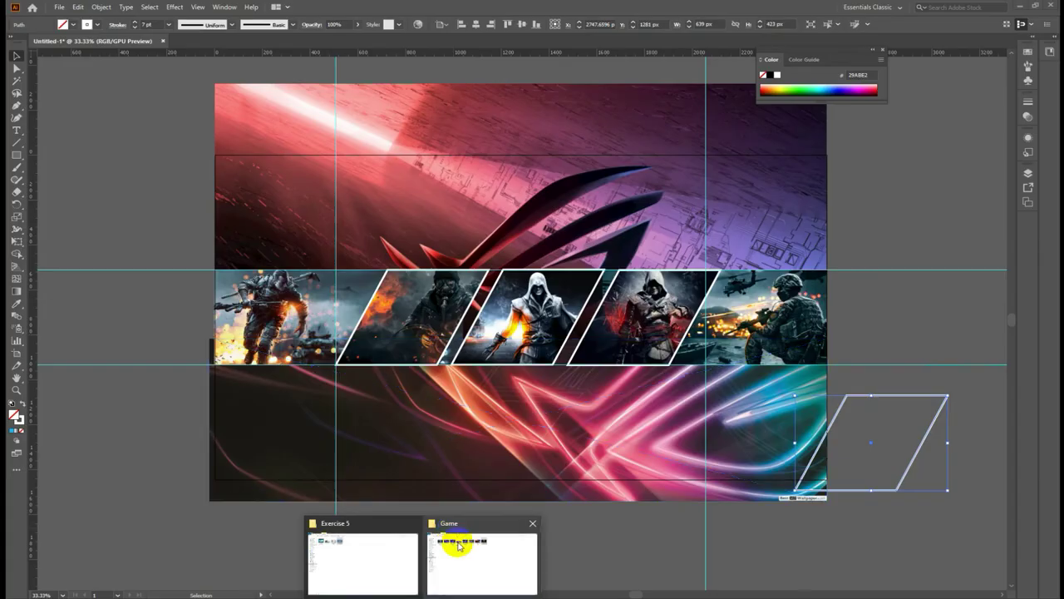
Drag the neon ROG logo JPG from the Game folder onto the middle of the banner.
click(464, 563)
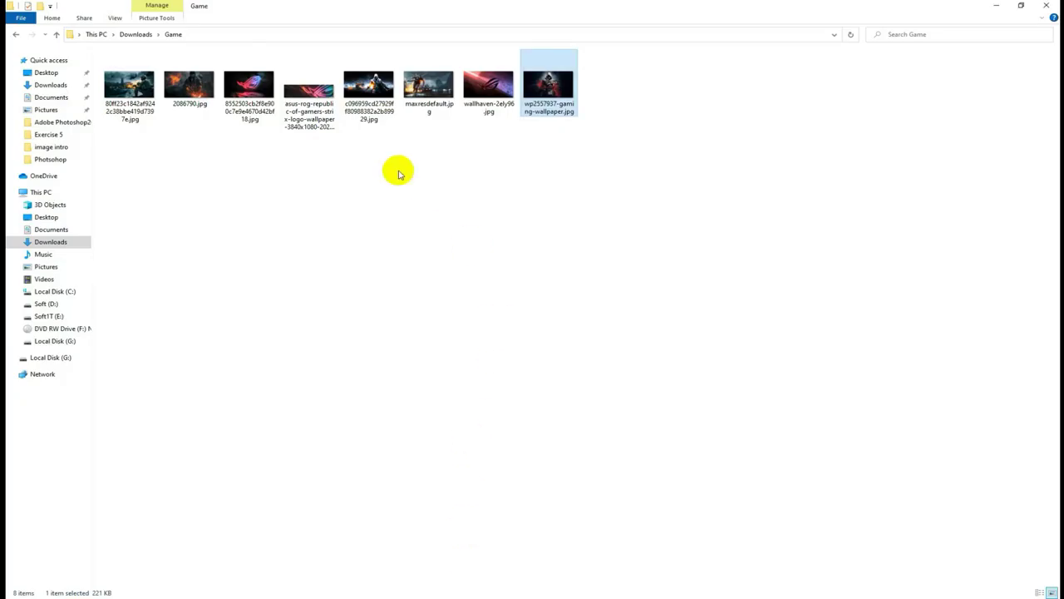
click(348, 163)
click(309, 98)
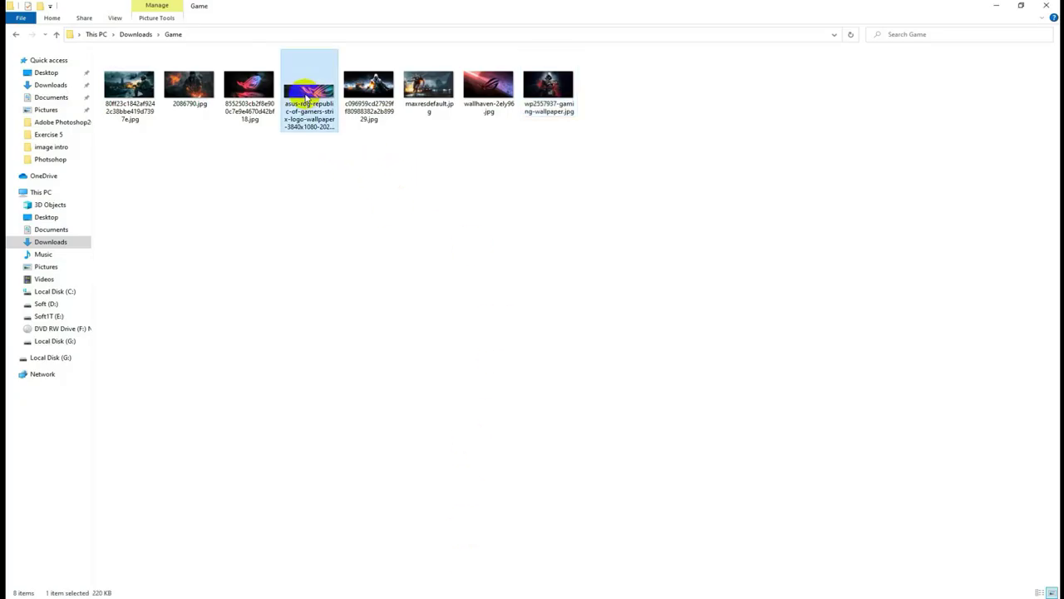
drag(304, 97, 511, 101)
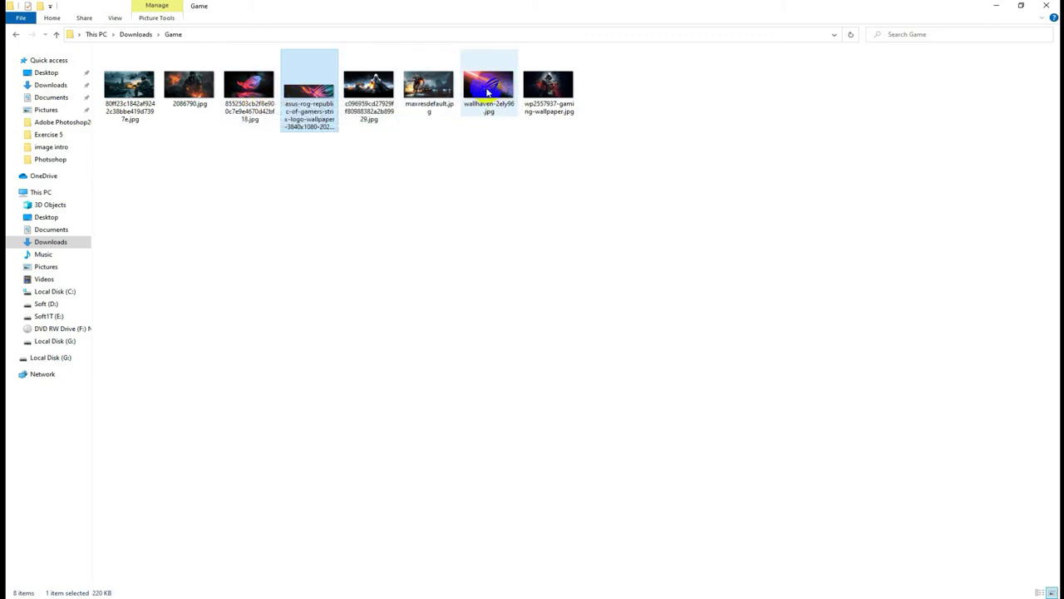
click(247, 90)
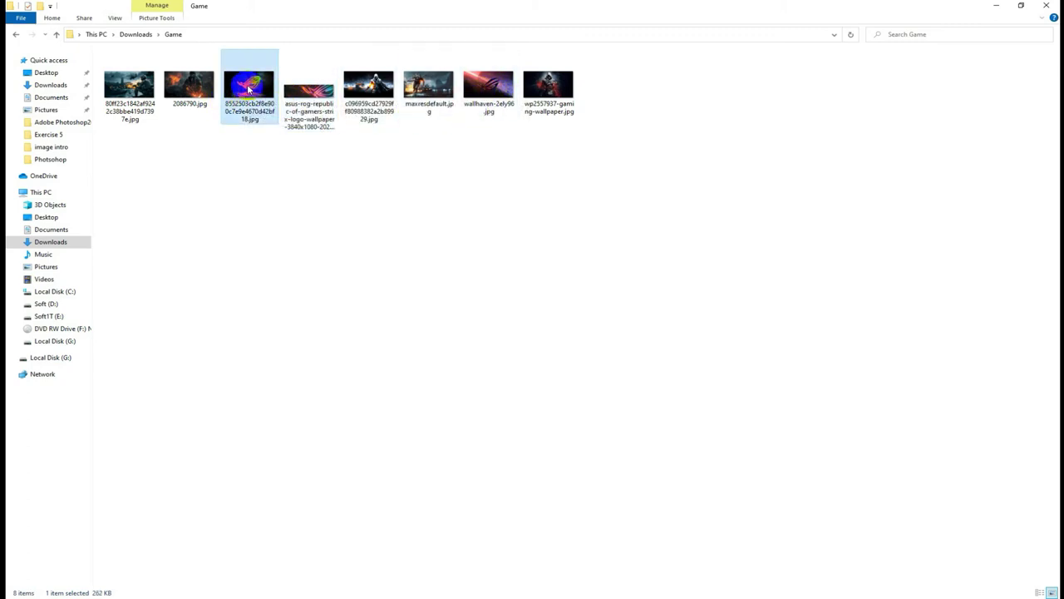
drag(248, 89, 689, 592)
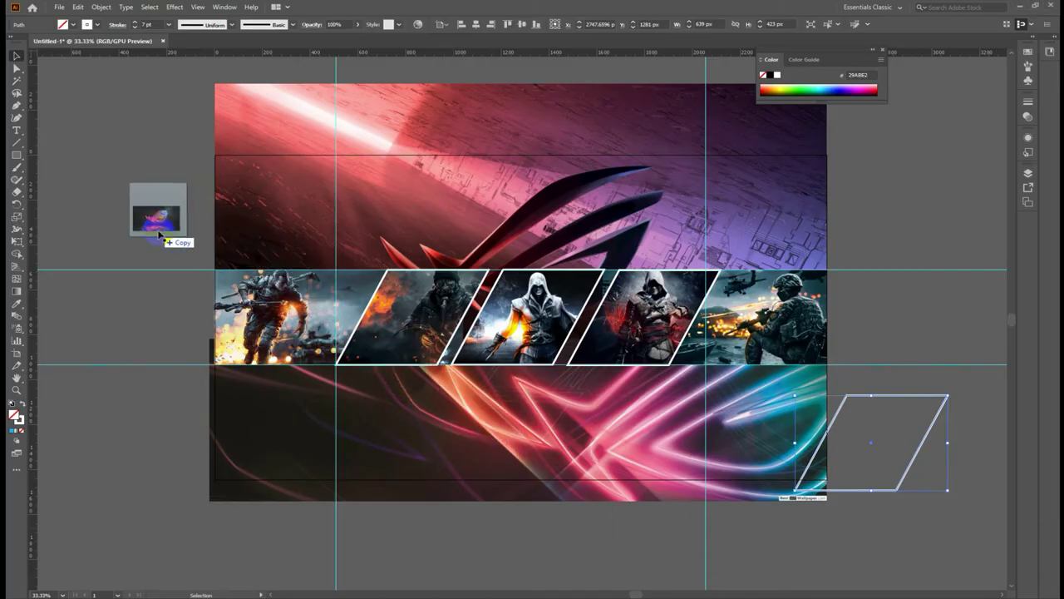
mouse_move(688, 592)
mouse_down()
mouse_move(162, 235)
mouse_move(545, 308)
mouse_move(528, 318)
mouse_up()
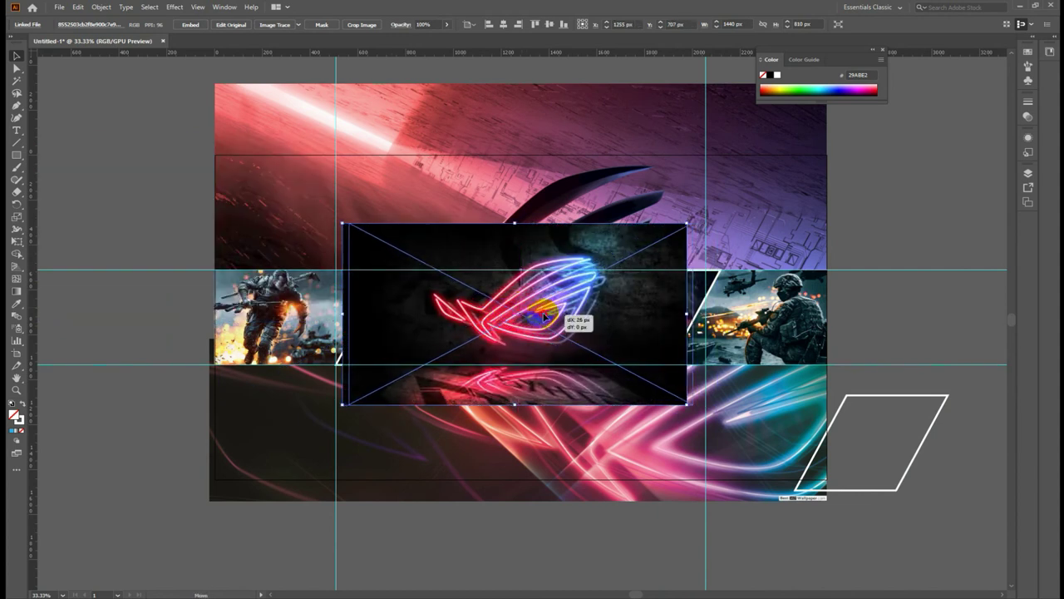
Draw a rectangle across the middle band and clip the ROG image inside it.
drag(539, 316, 546, 316)
click(254, 254)
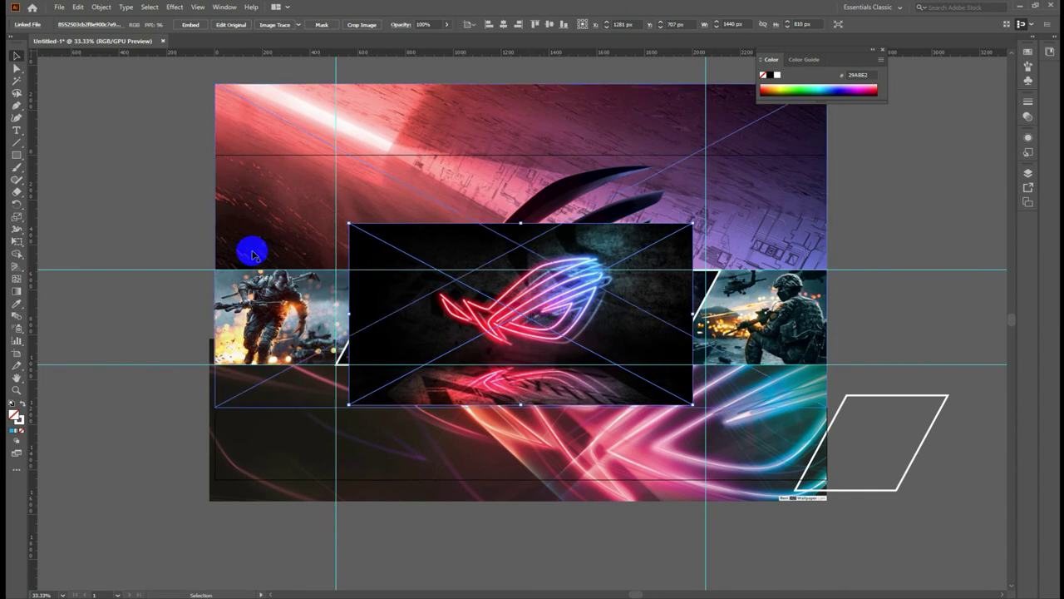
click(15, 156)
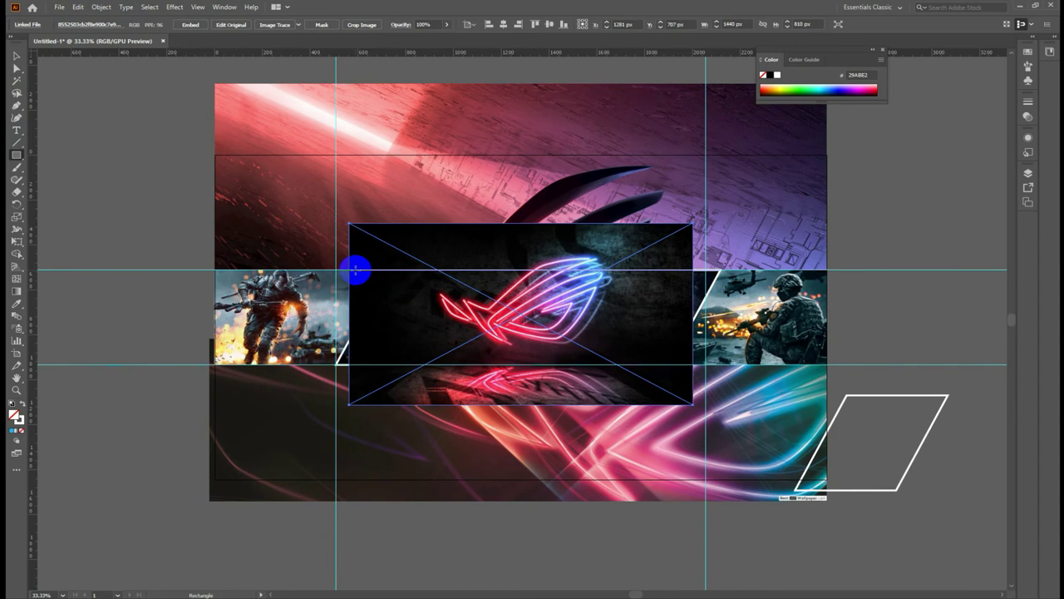
drag(356, 268, 689, 364)
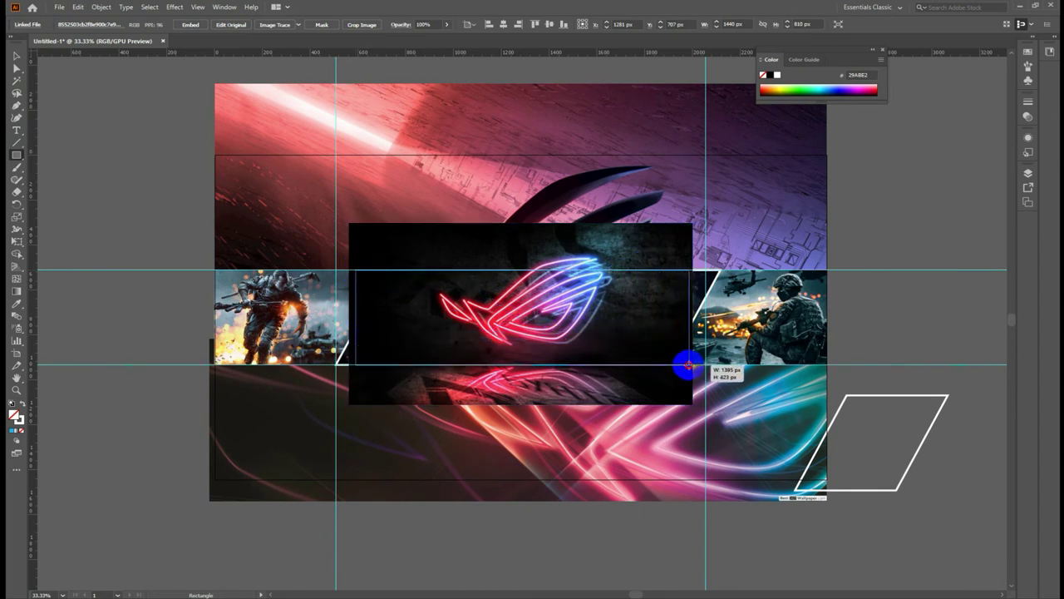
click(16, 56)
click(480, 244)
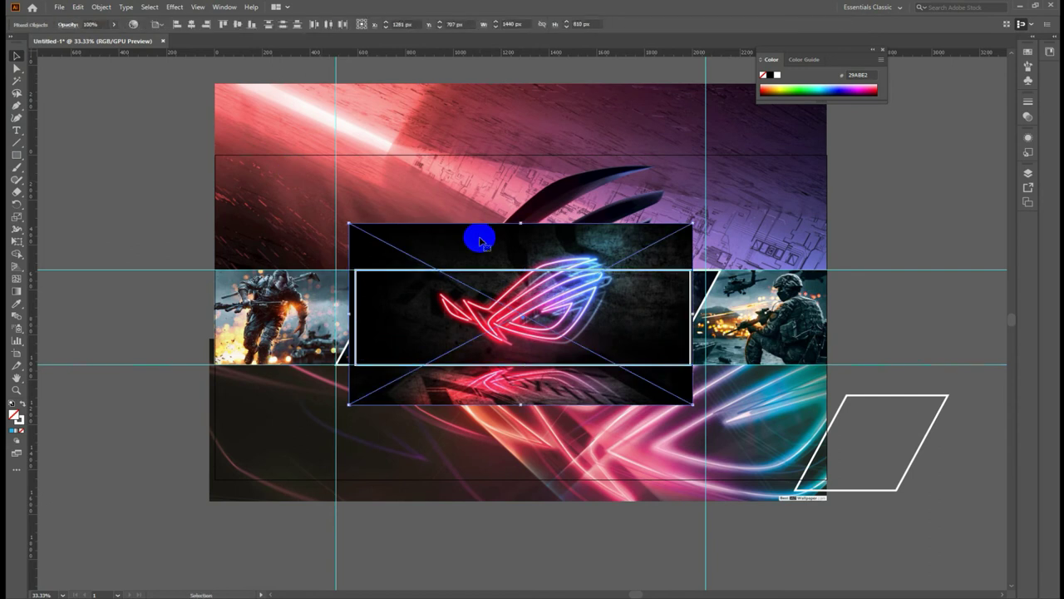
right_click(480, 241)
click(532, 328)
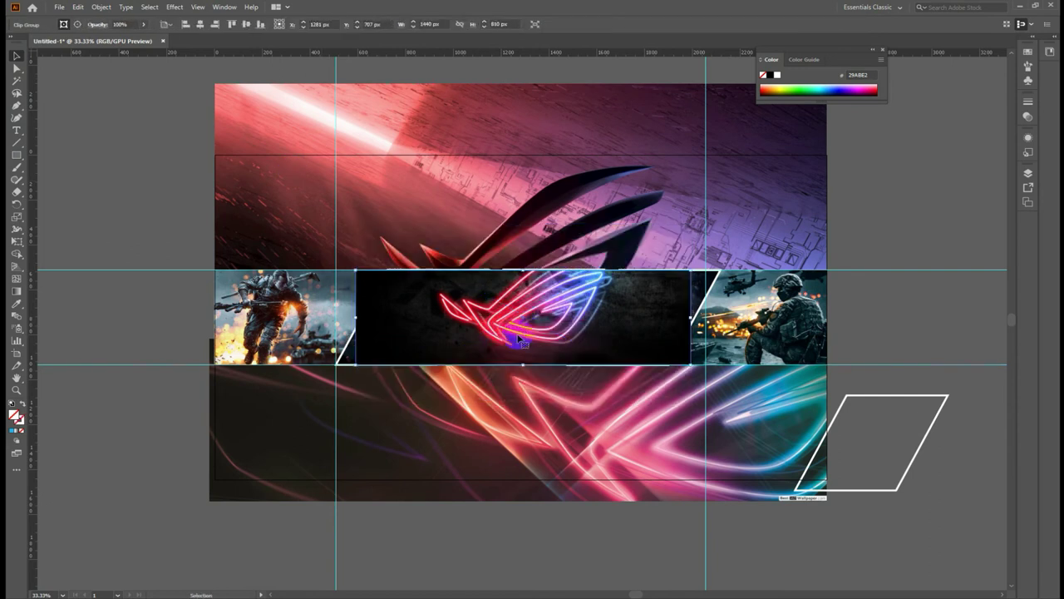
Send the clipped ROG strip backward several levels, behind the game panels.
click(405, 312)
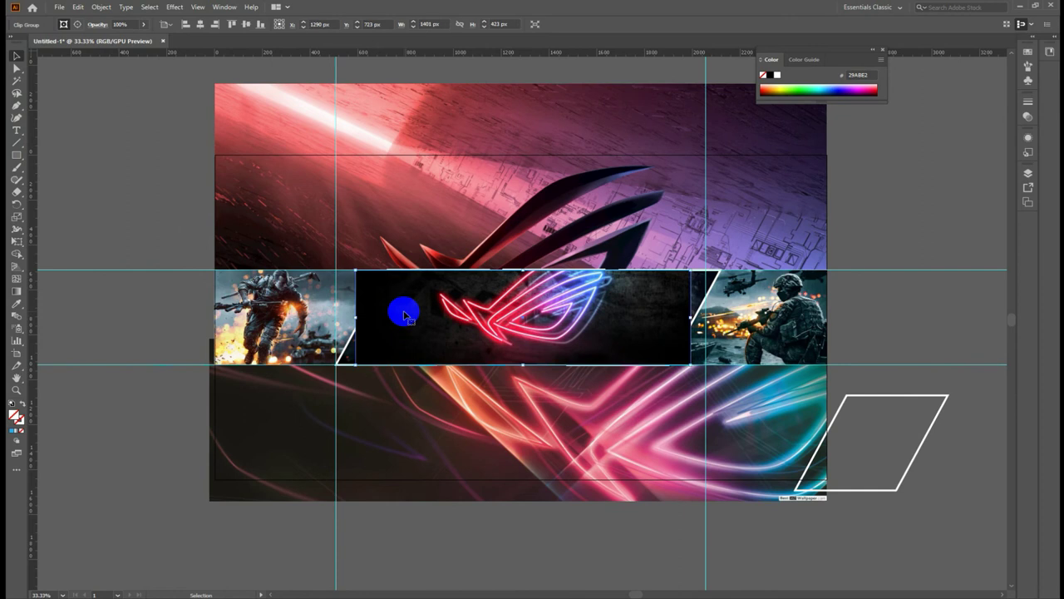
right_click(405, 315)
mouse_move(435, 438)
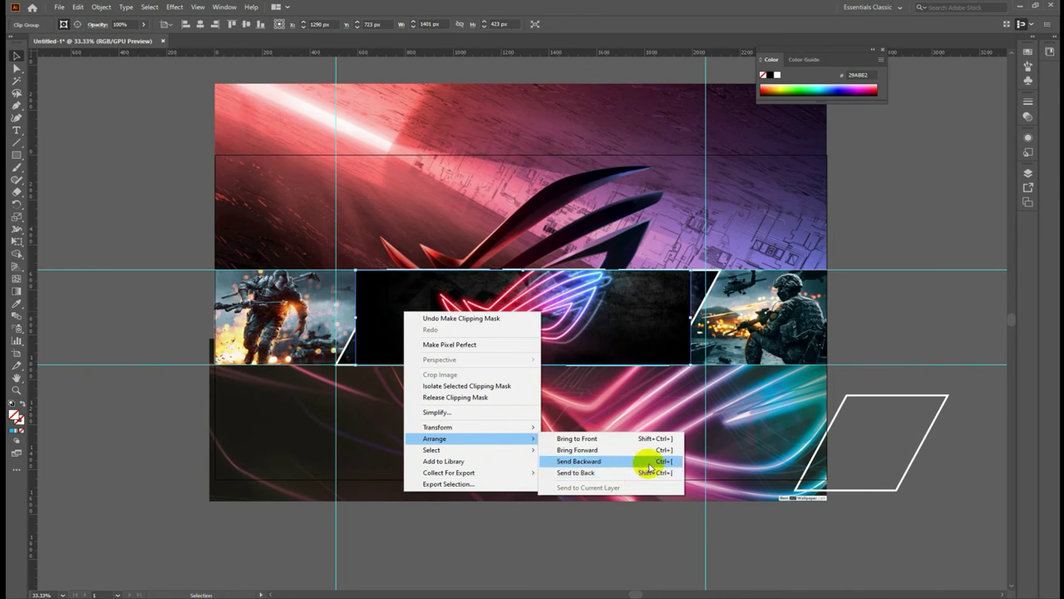
click(663, 462)
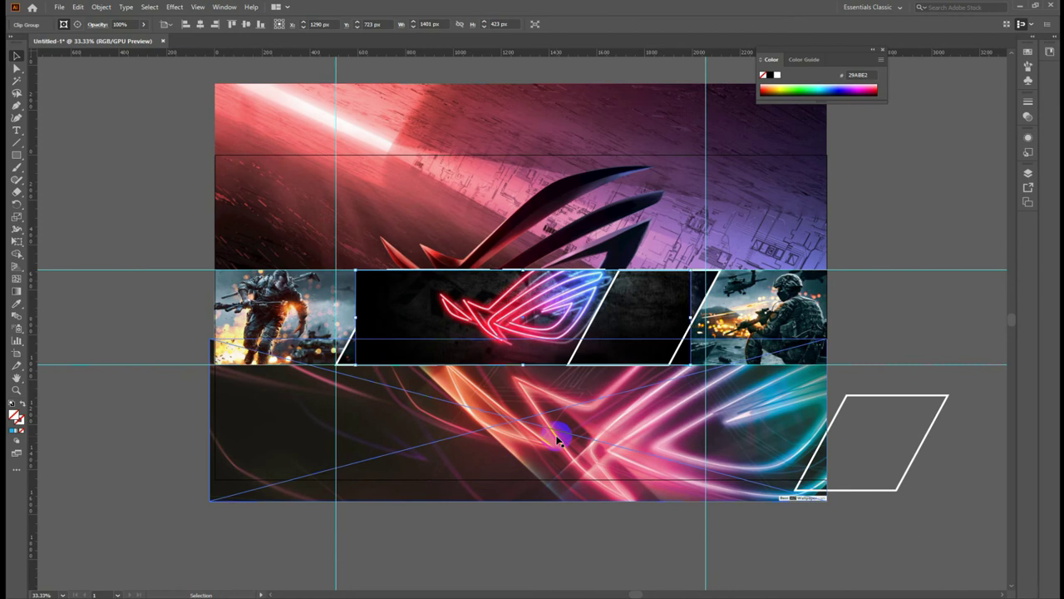
key(ctrl+bracketleft)
key(ctrl+bracketleft)
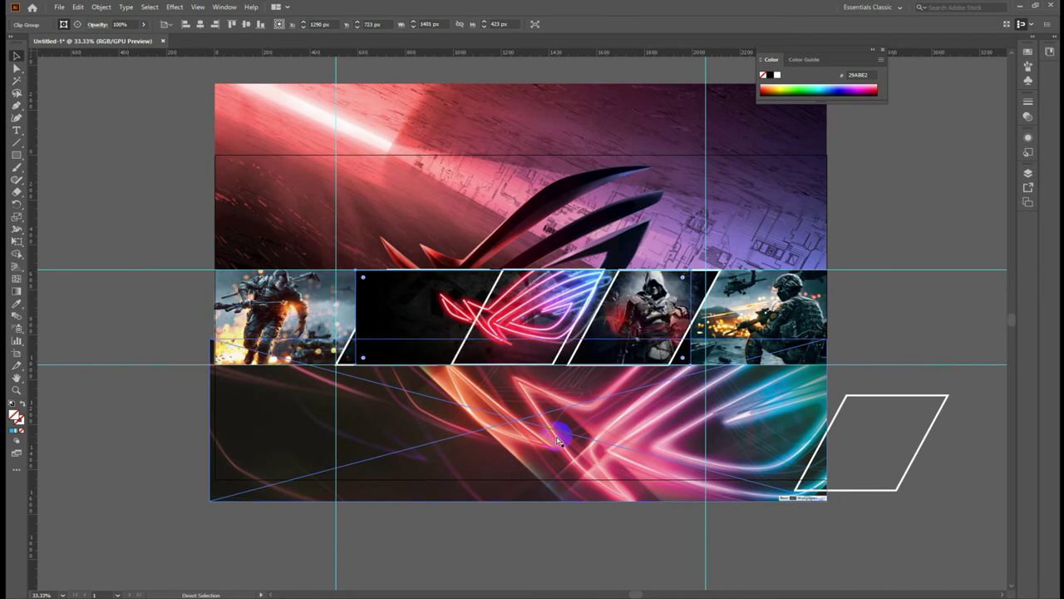
key(ctrl+bracketleft)
key(ctrl+bracketleft)
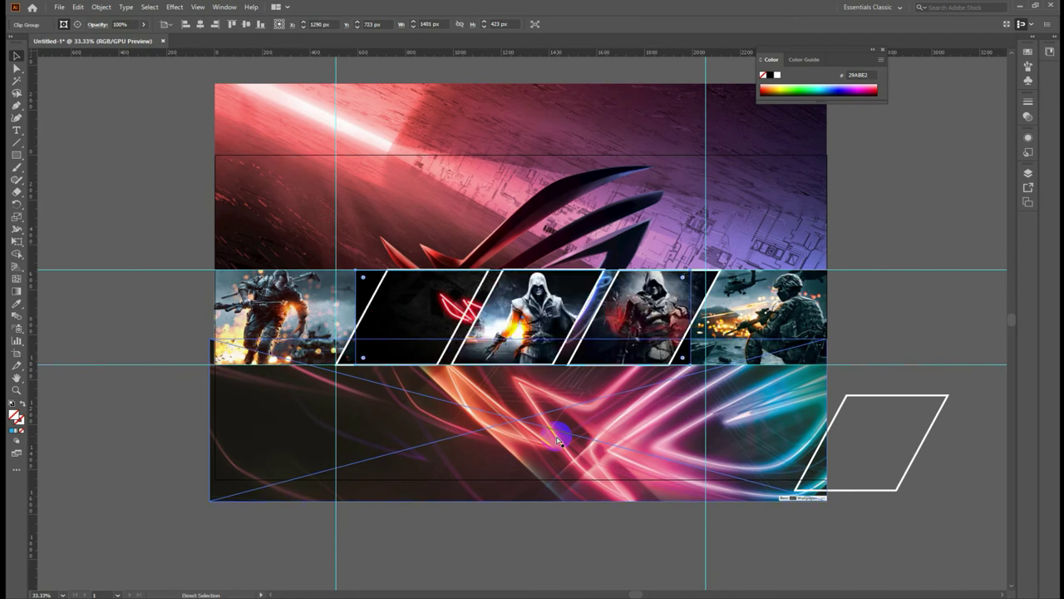
key(ctrl+bracketleft)
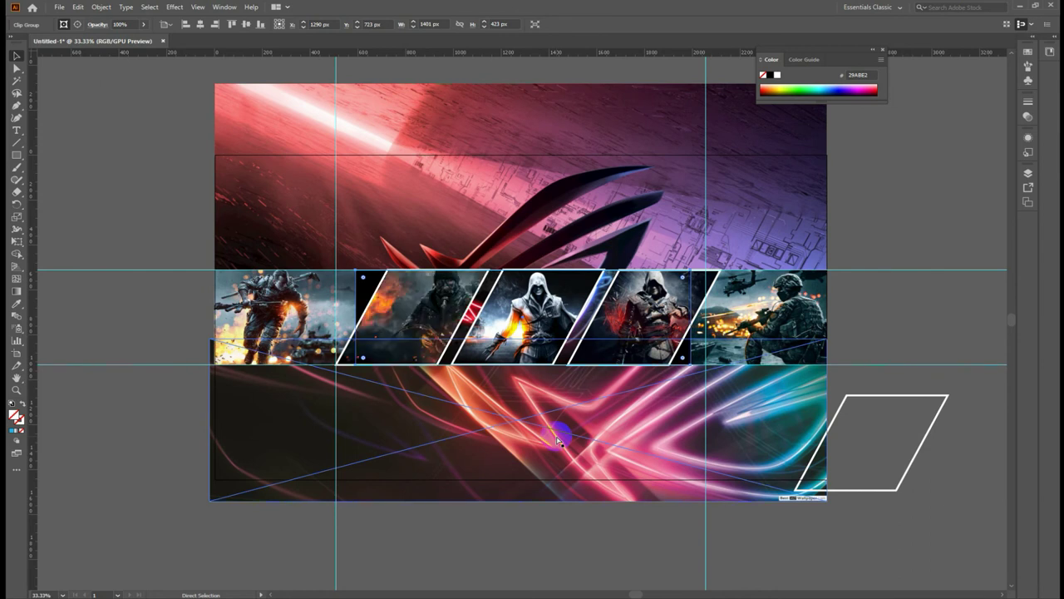
click(100, 184)
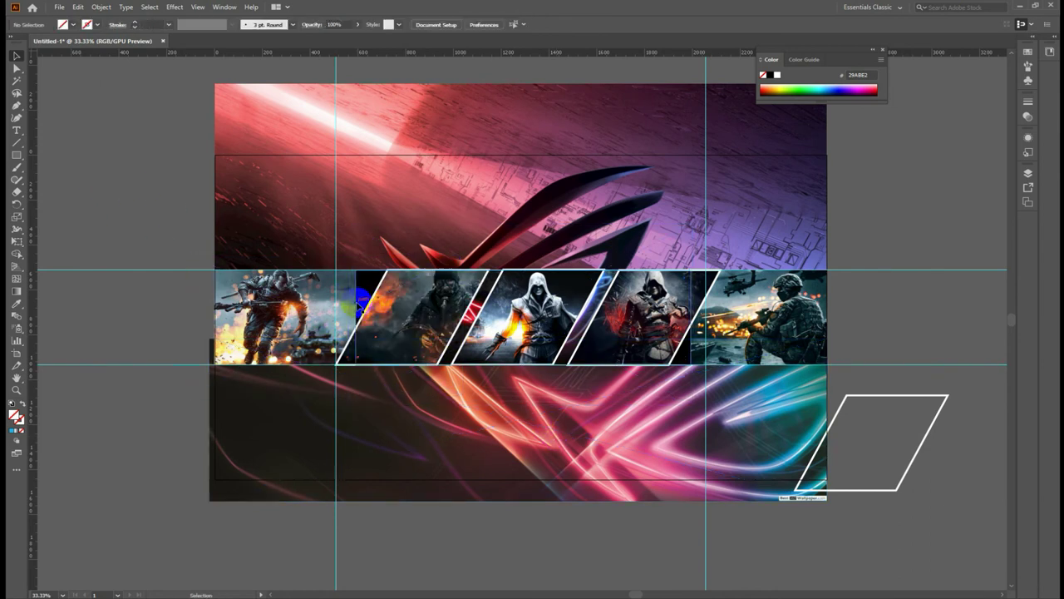
Adjust the anchor points of the ROG clip frame and neighbouring panels with Direct Selection.
click(358, 304)
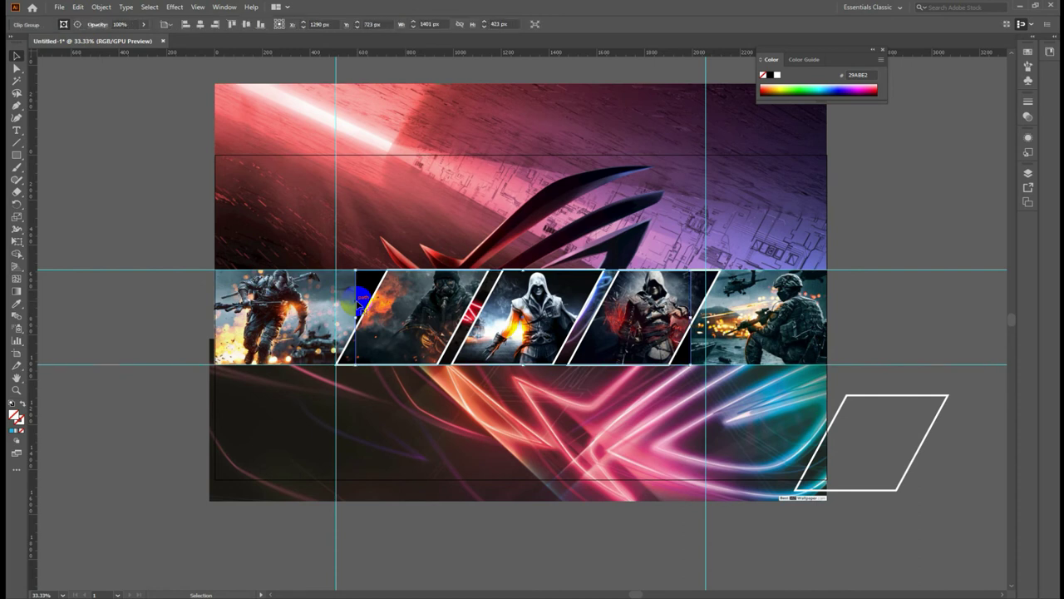
click(18, 71)
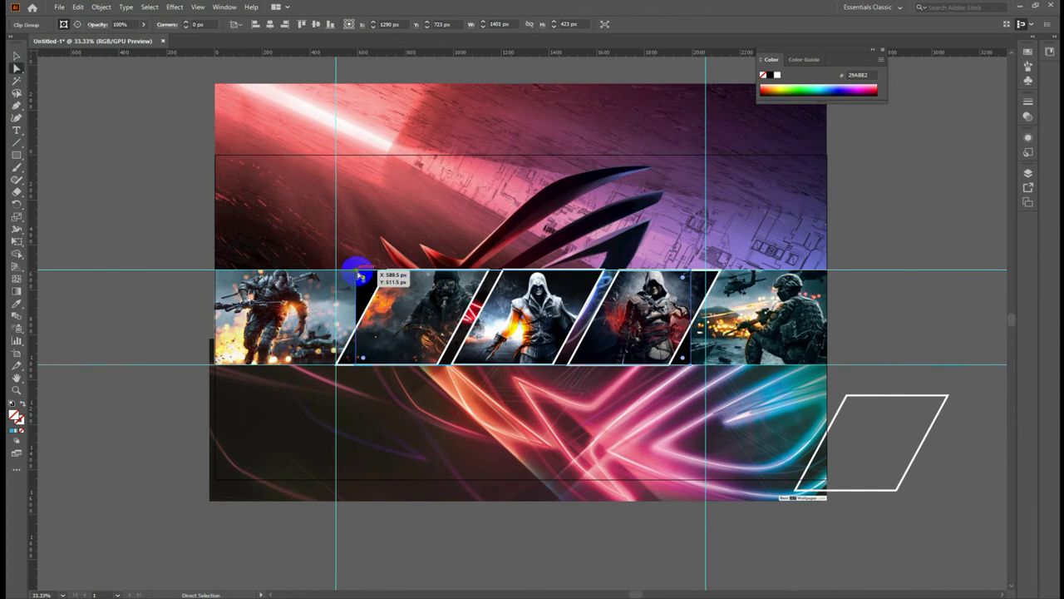
drag(359, 274, 500, 322)
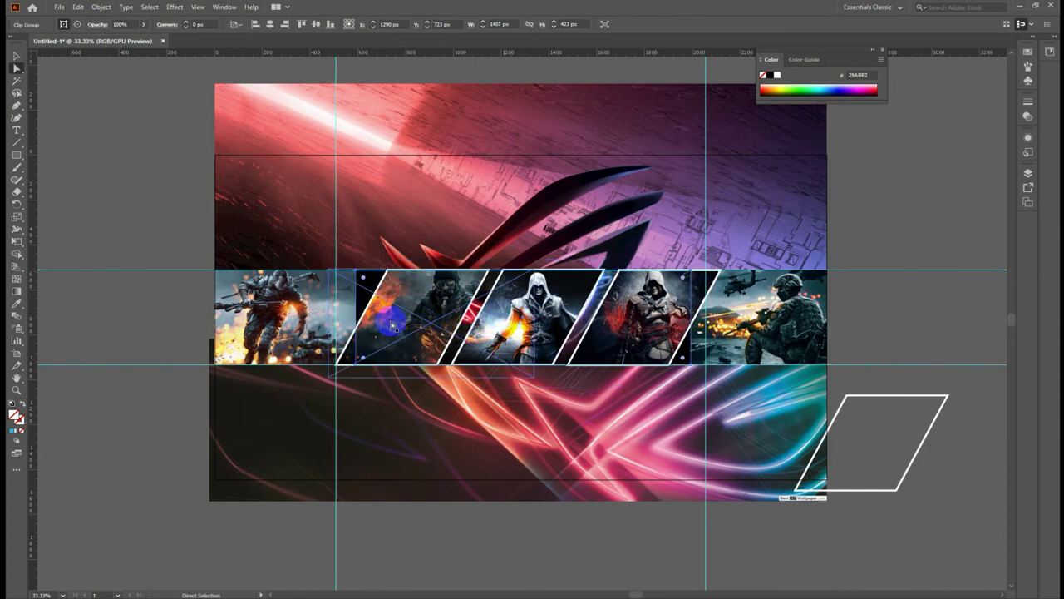
click(208, 220)
drag(354, 271, 415, 271)
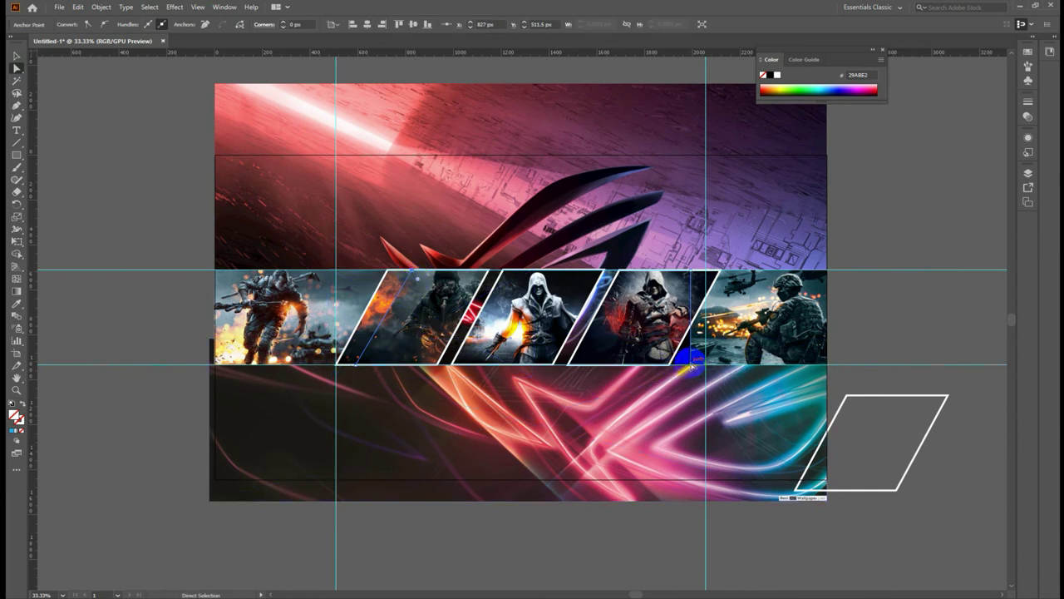
drag(691, 366, 636, 359)
click(16, 55)
click(95, 166)
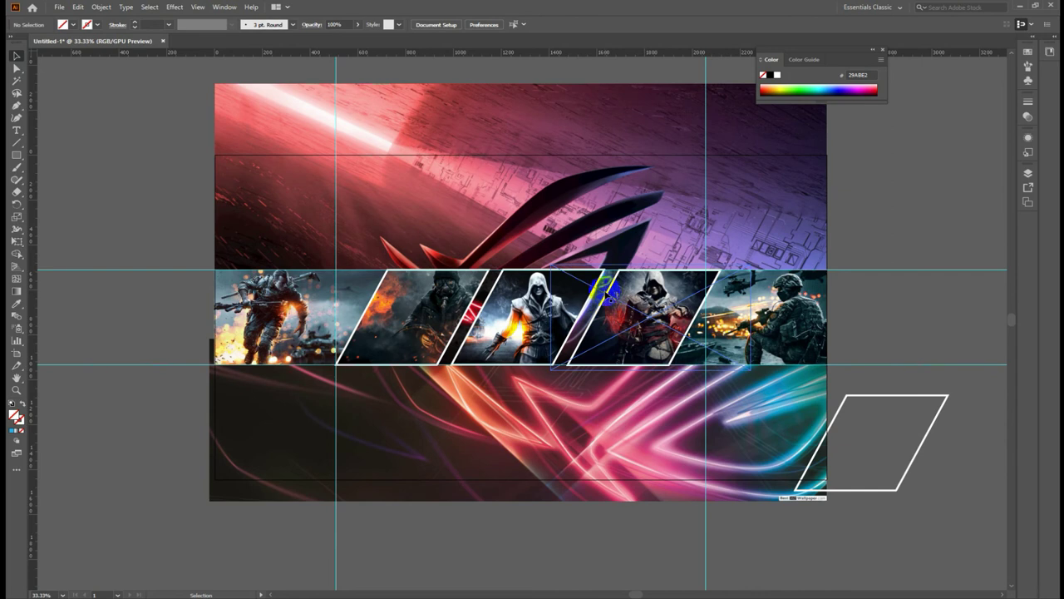
Undo an accidental paste and delete the spare white parallelogram outline.
key(ctrl+v)
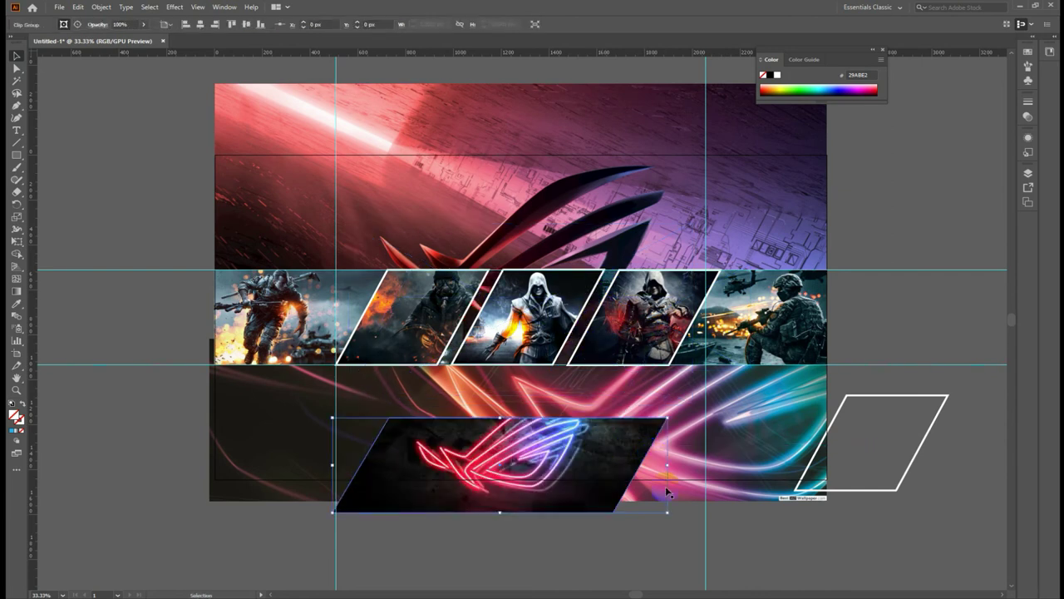
key(ctrl+z)
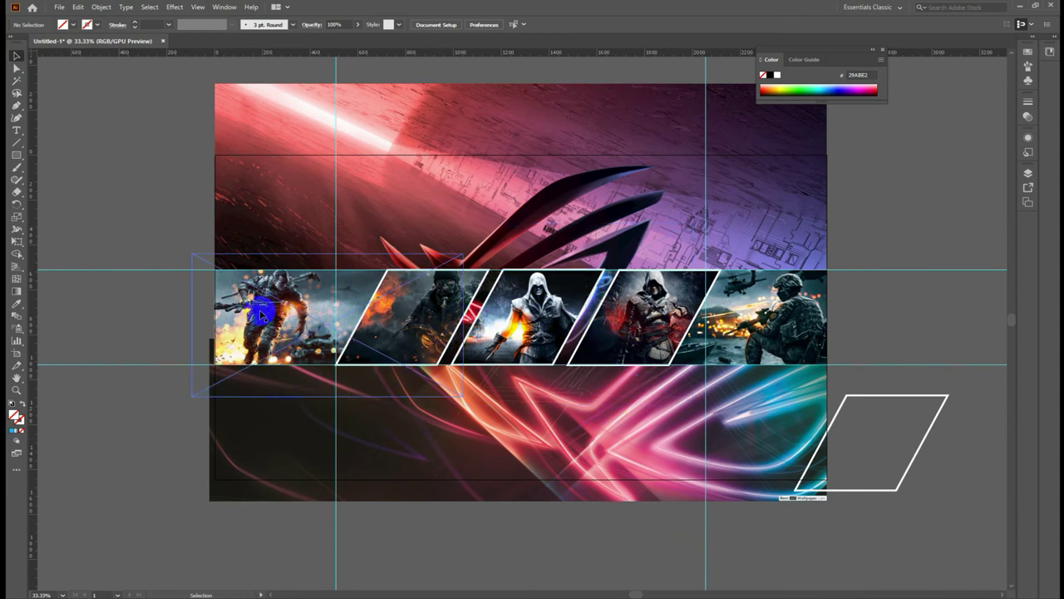
click(143, 440)
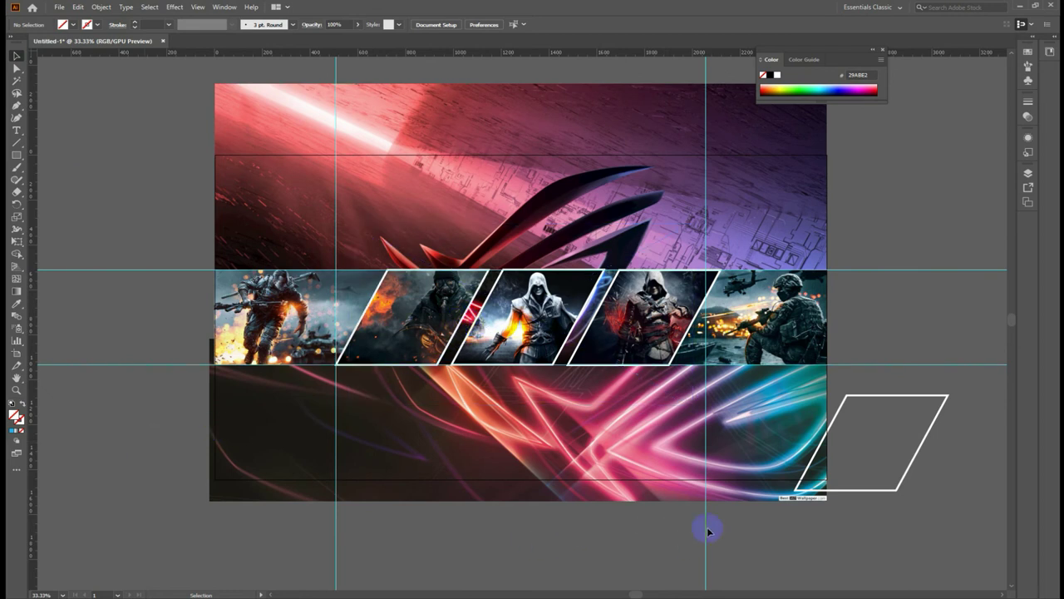
click(883, 491)
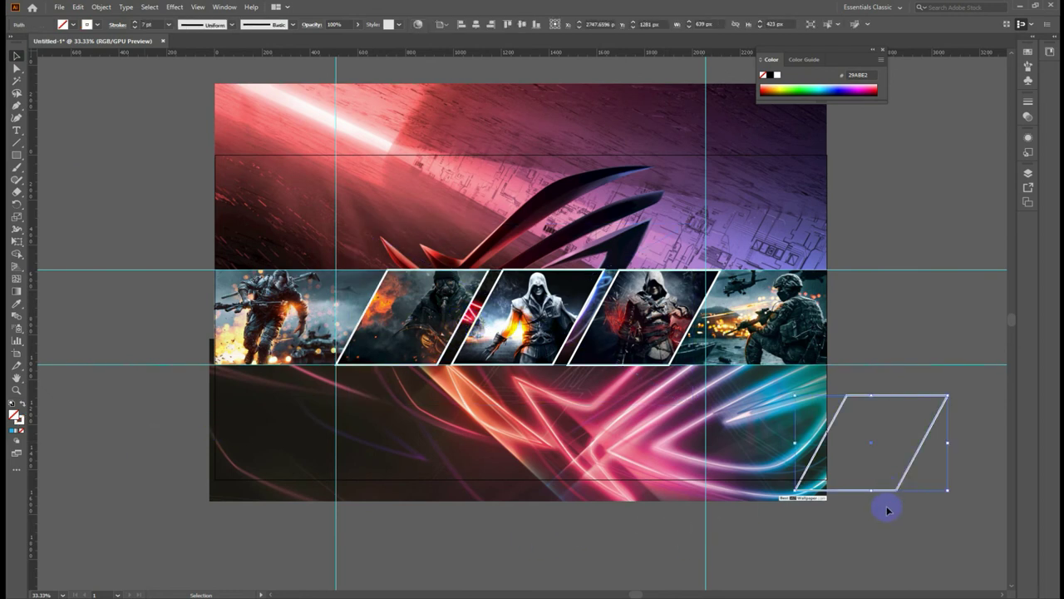
key(Delete)
scroll(859, 491, up, 2)
scroll(859, 493, down, 1)
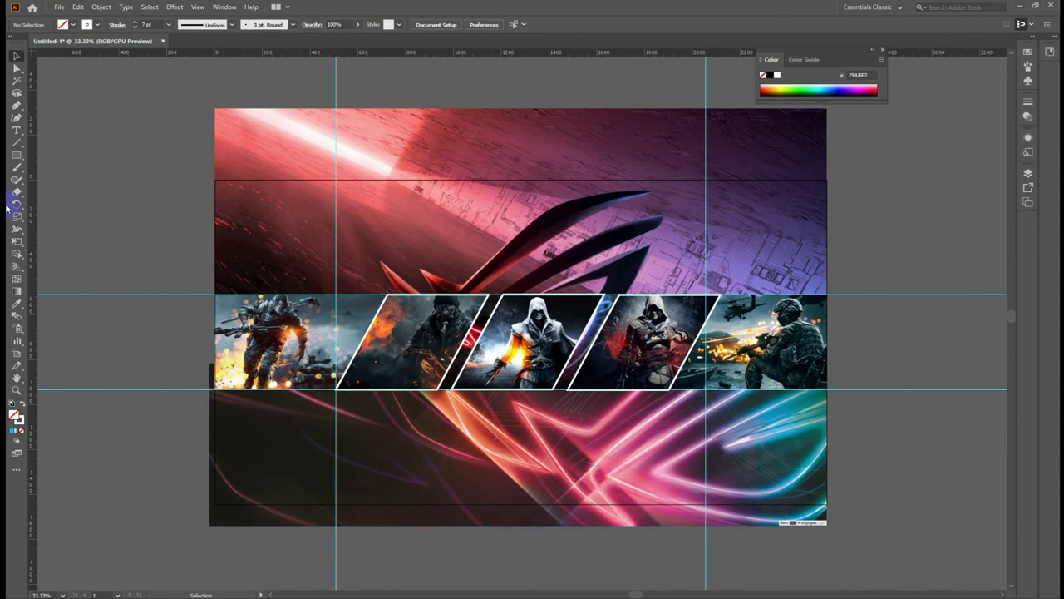
Add a Source Sans Variable 60 pt text reading 'KHMER Designer' left of the banner.
click(117, 233)
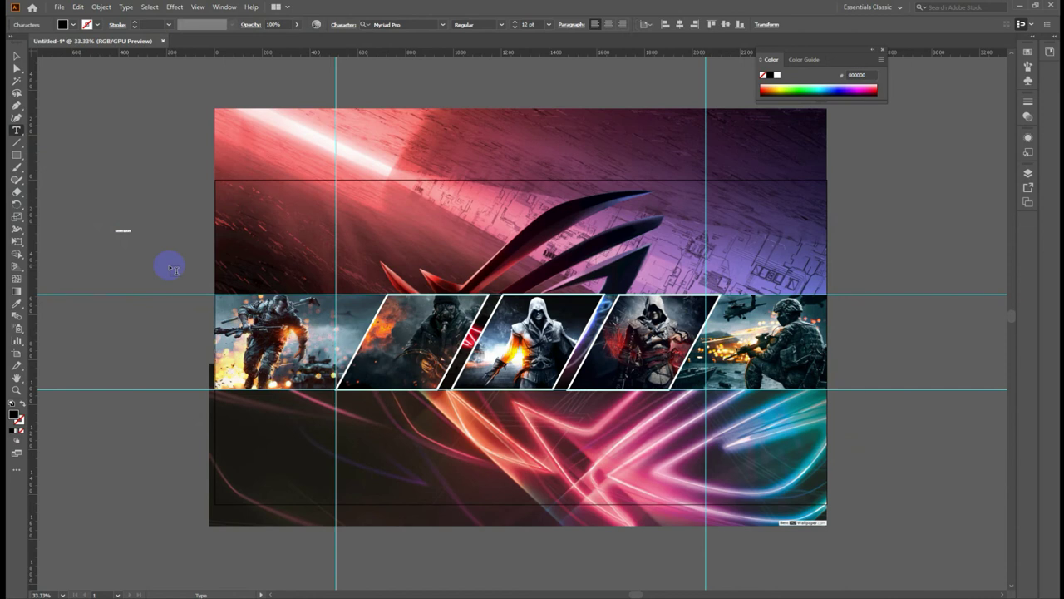
click(443, 25)
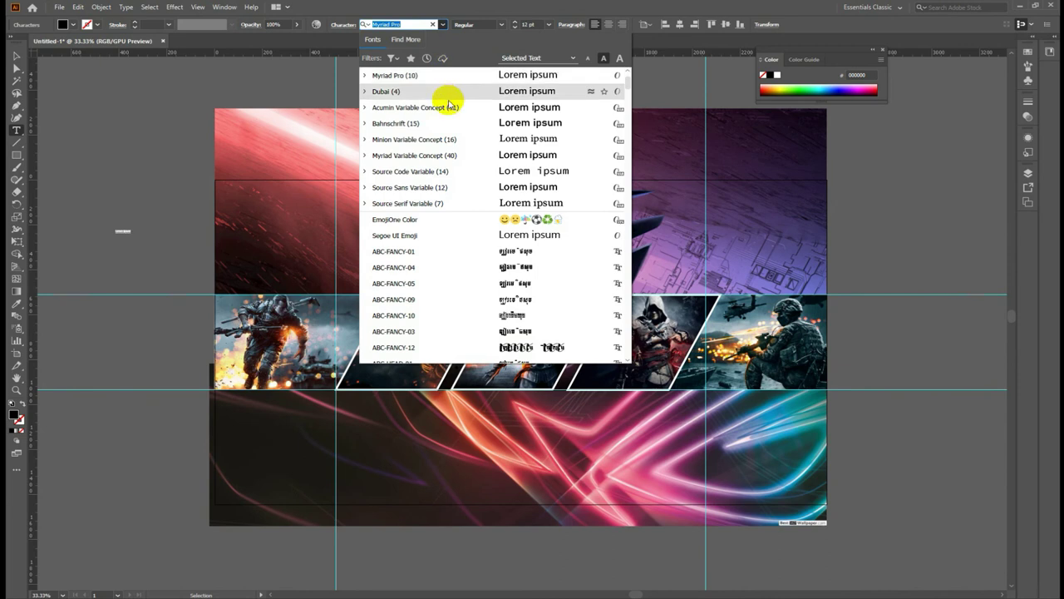
click(444, 187)
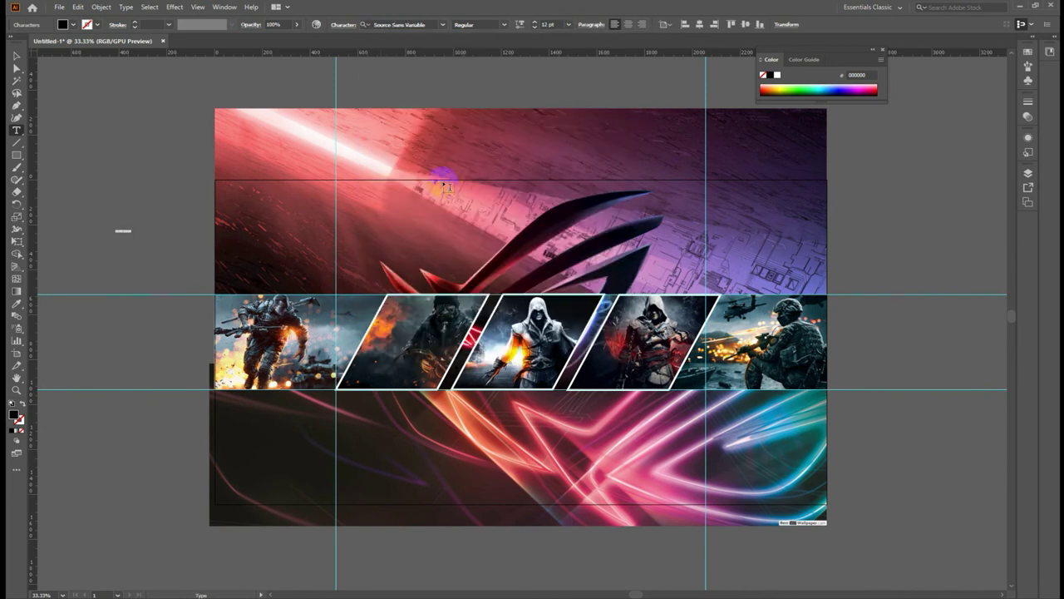
click(569, 25)
click(582, 200)
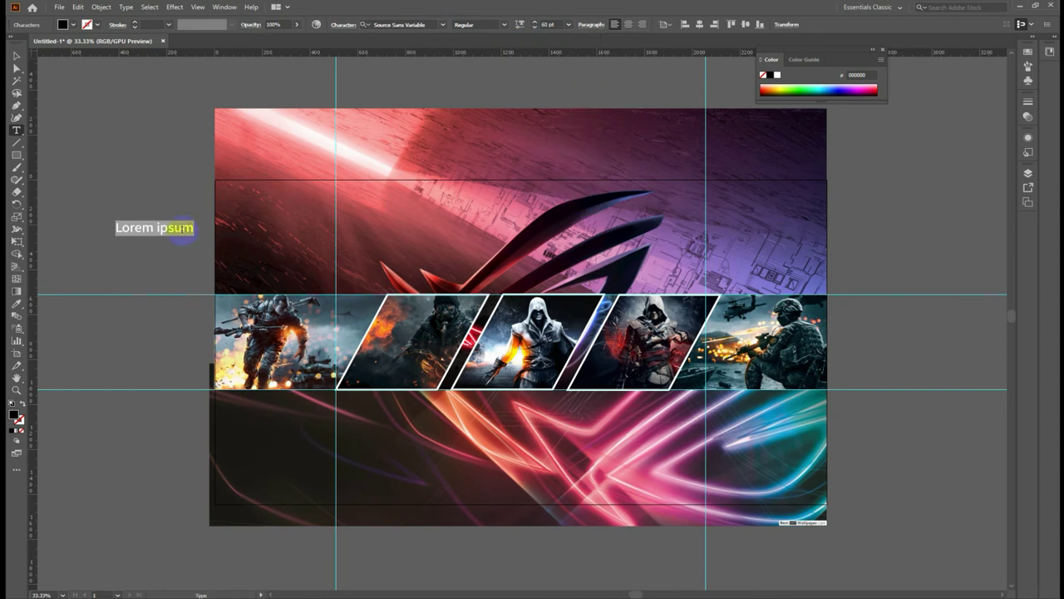
click(156, 232)
double_click(155, 232)
text(KHMER Designer)
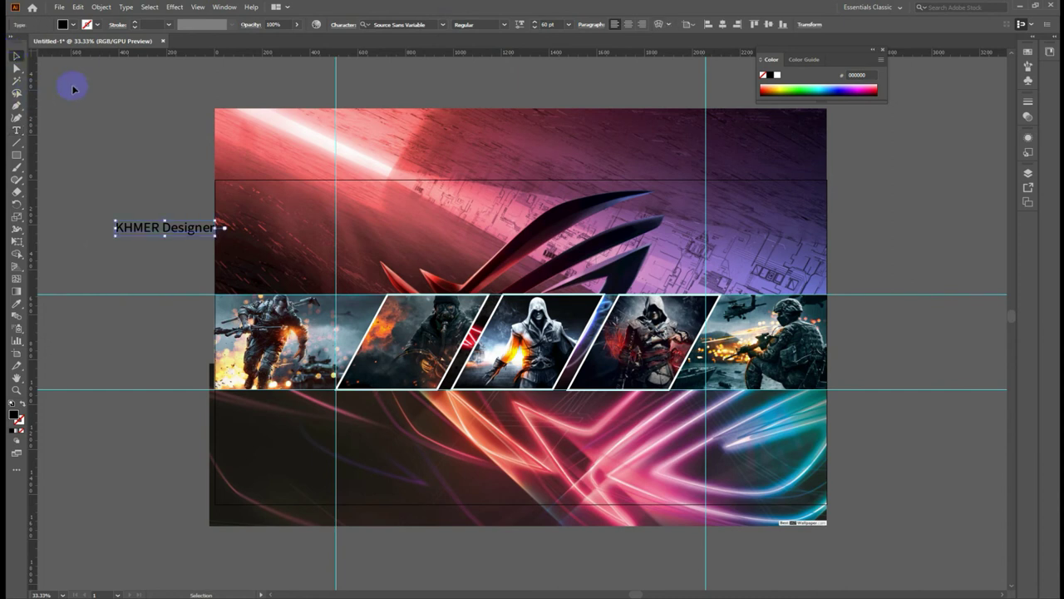
click(73, 24)
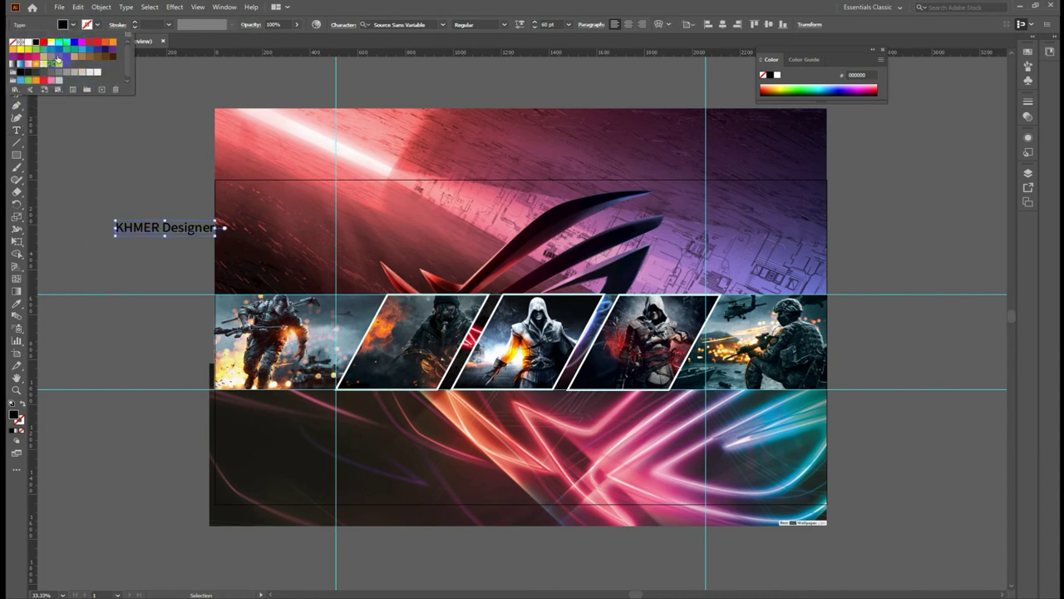
Fill the title white, move it onto the middle band, and set it to 72 pt.
click(27, 41)
click(118, 173)
drag(160, 230, 476, 342)
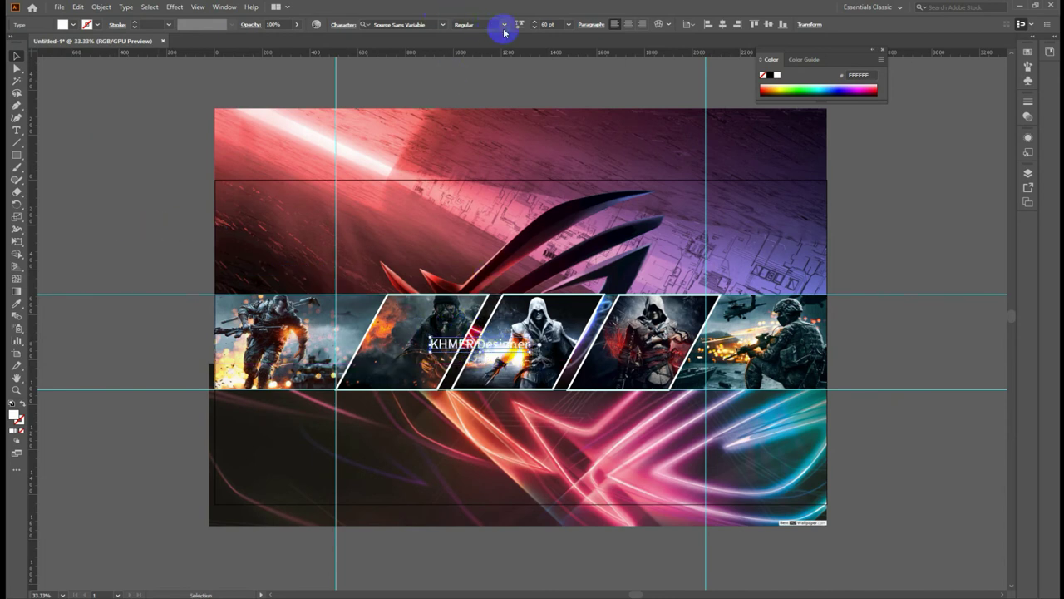
click(568, 25)
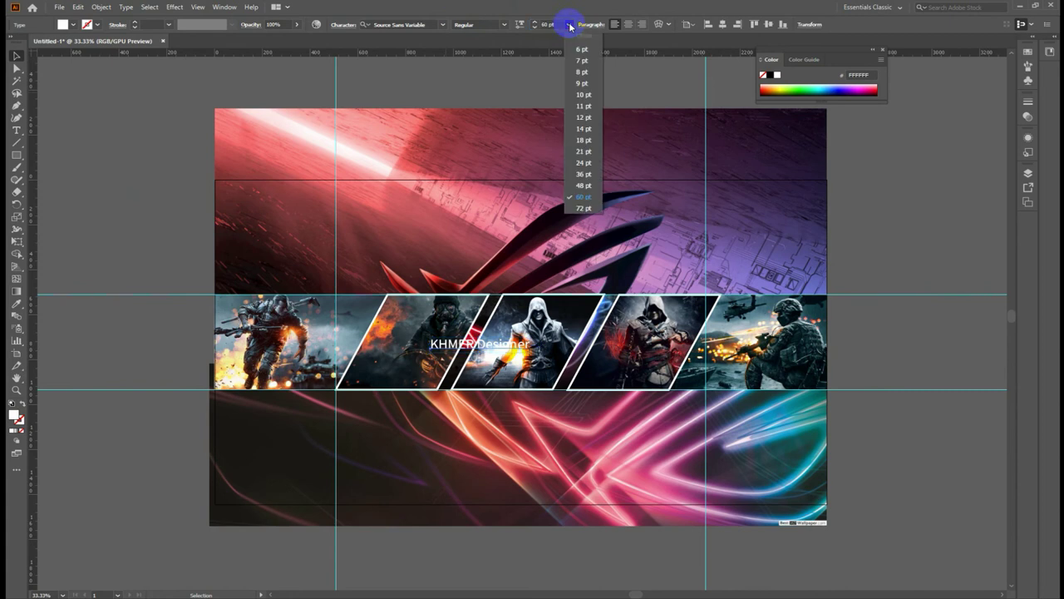
click(577, 207)
Scale the title up to about 126 pt and park it left of the banner's top.
click(552, 359)
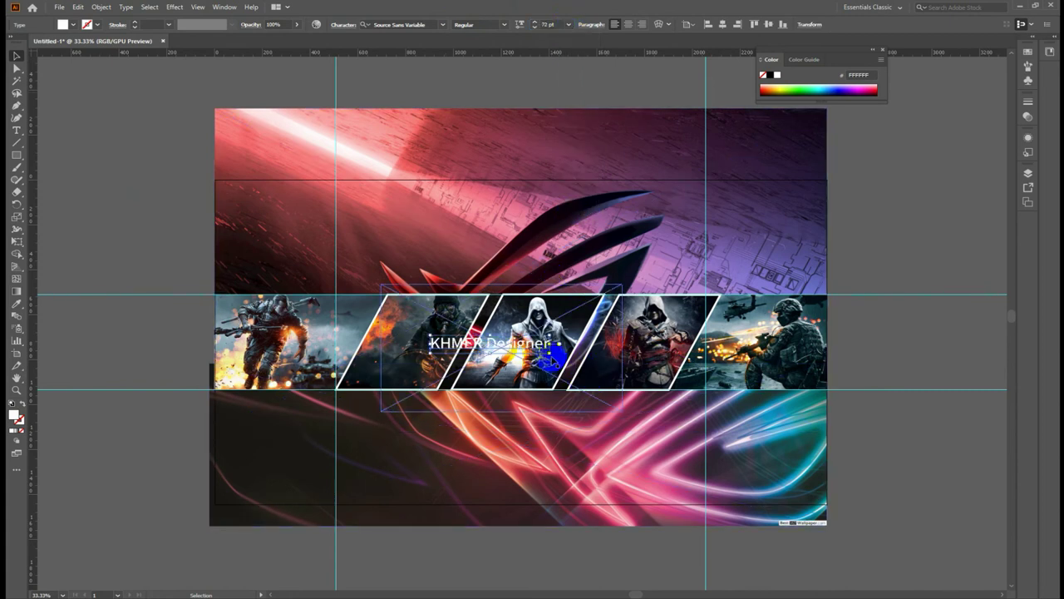
drag(554, 354, 632, 382)
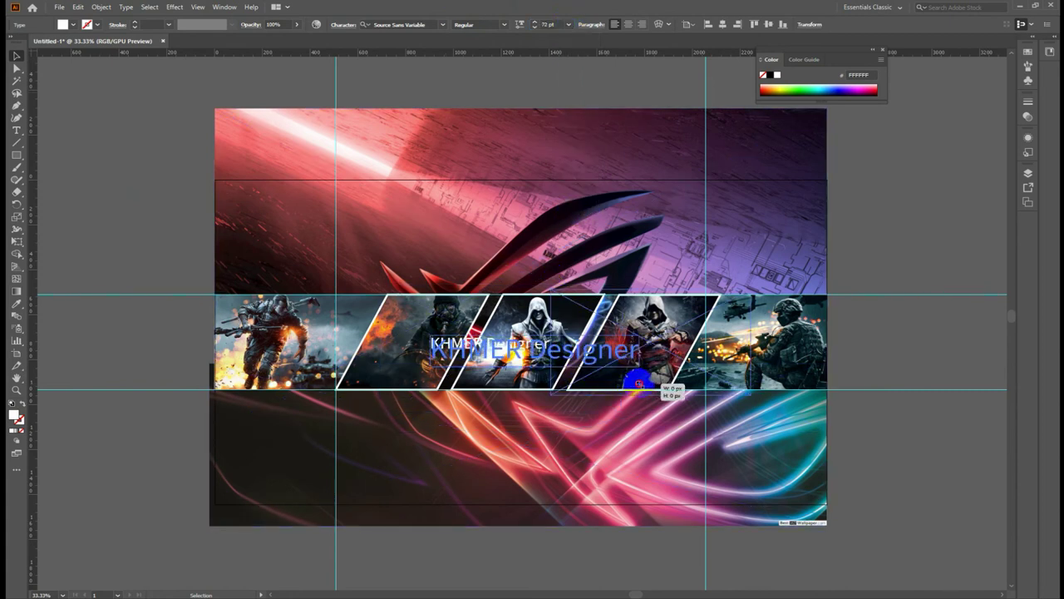
drag(543, 356, 518, 377)
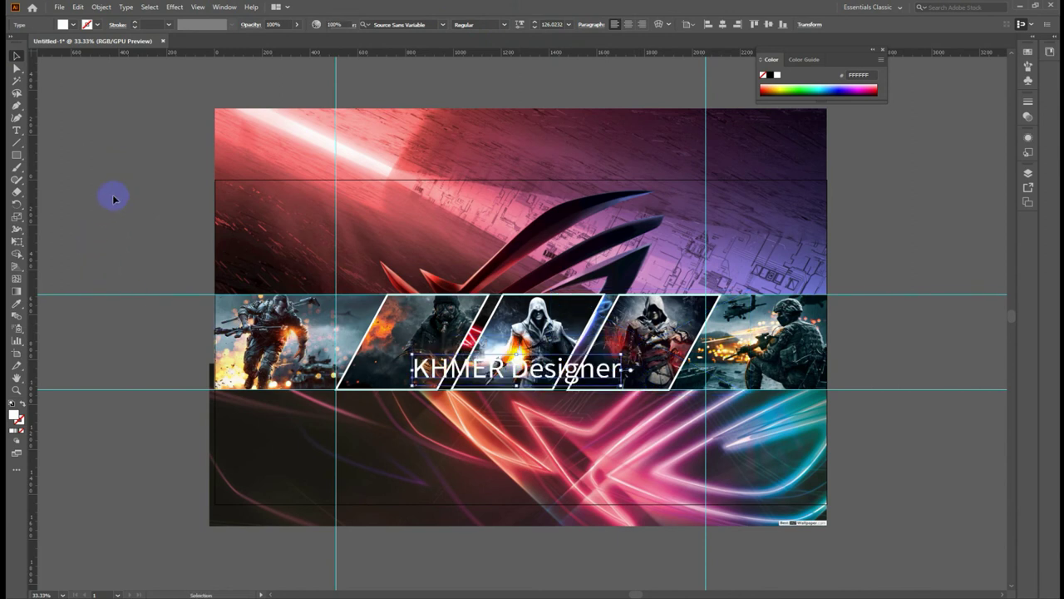
click(114, 198)
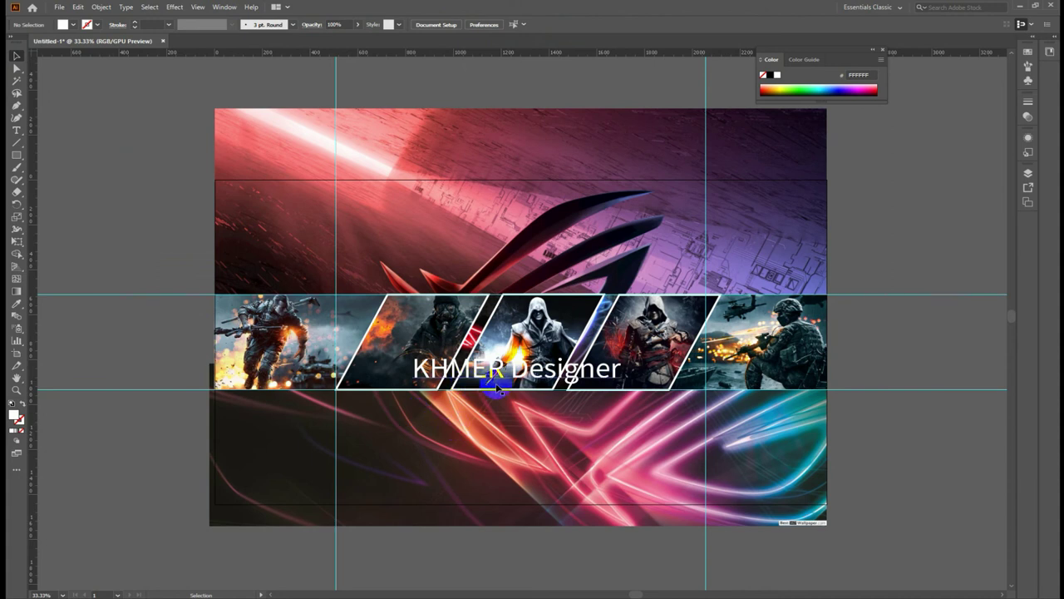
mouse_move(495, 381)
mouse_down()
mouse_move(349, 381)
mouse_move(491, 244)
mouse_up()
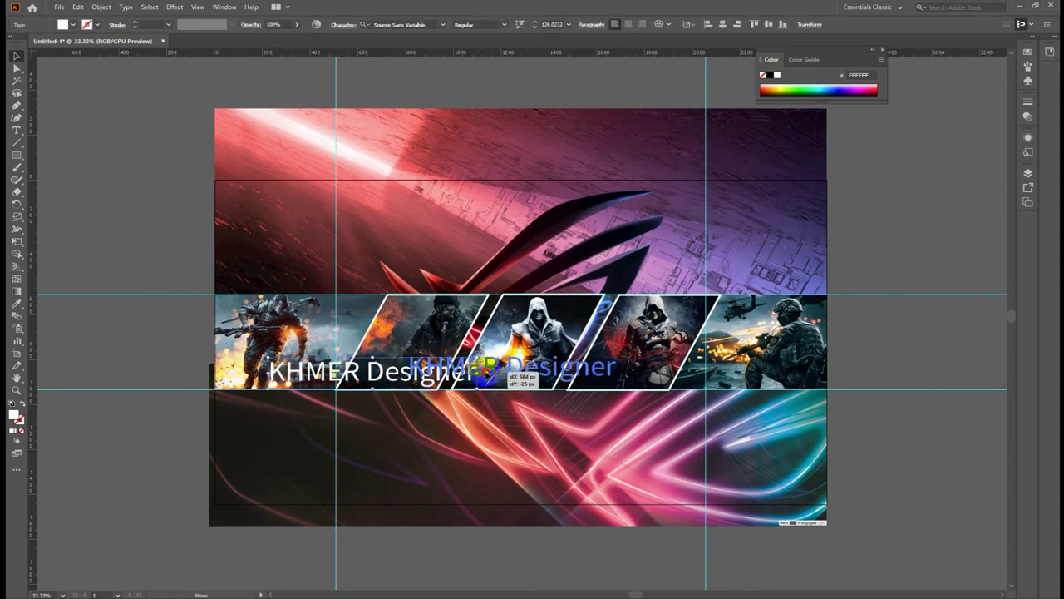
mouse_move(492, 247)
mouse_down()
mouse_move(484, 363)
mouse_move(504, 372)
mouse_up()
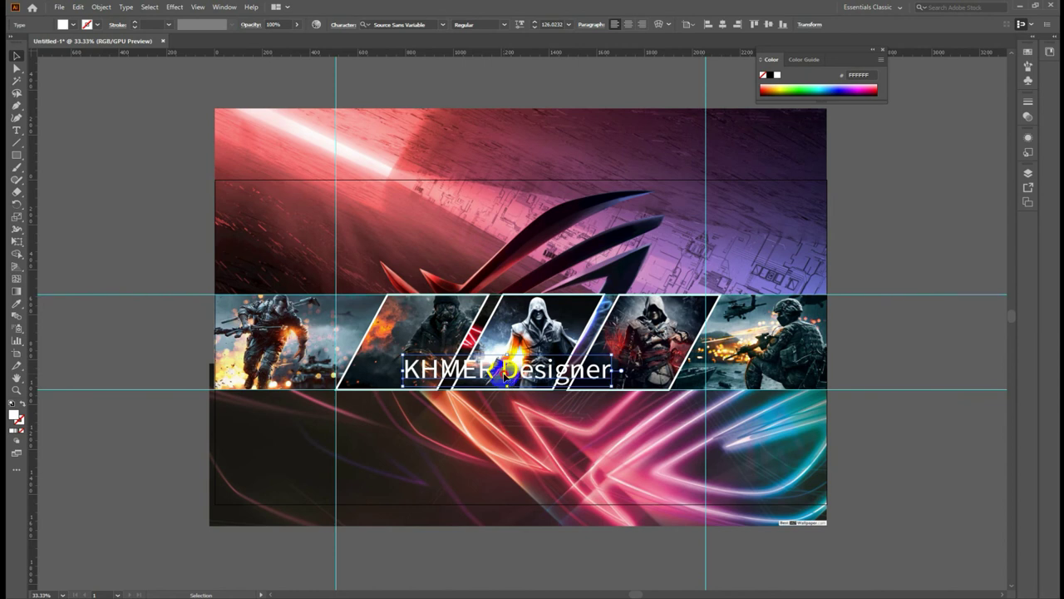
drag(504, 372, 170, 204)
click(156, 253)
Duplicate the title and give one copy a 16 pt magenta stroke.
click(173, 205)
drag(170, 205, 164, 263)
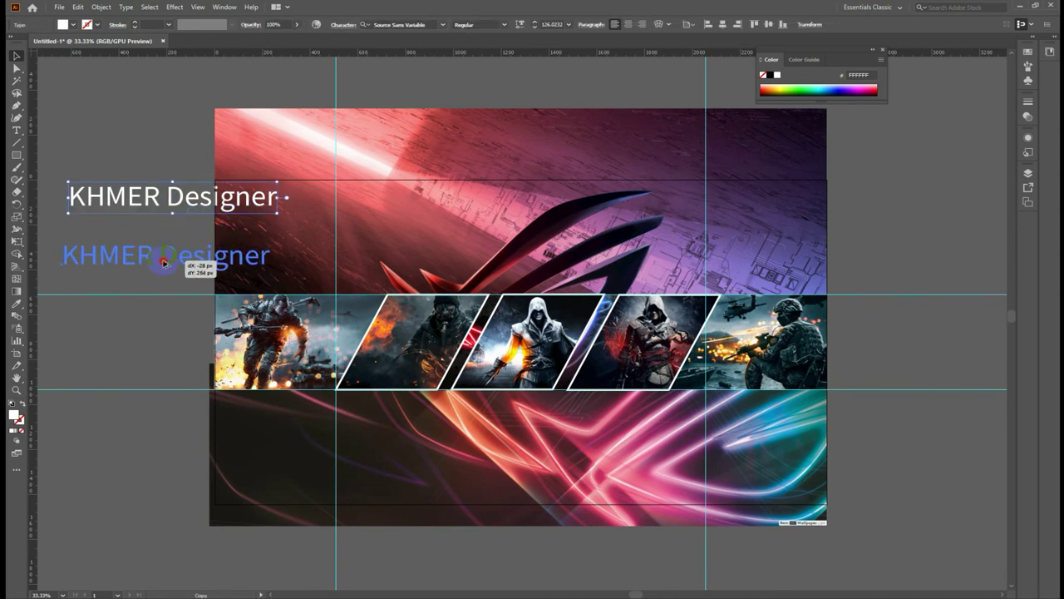
click(175, 210)
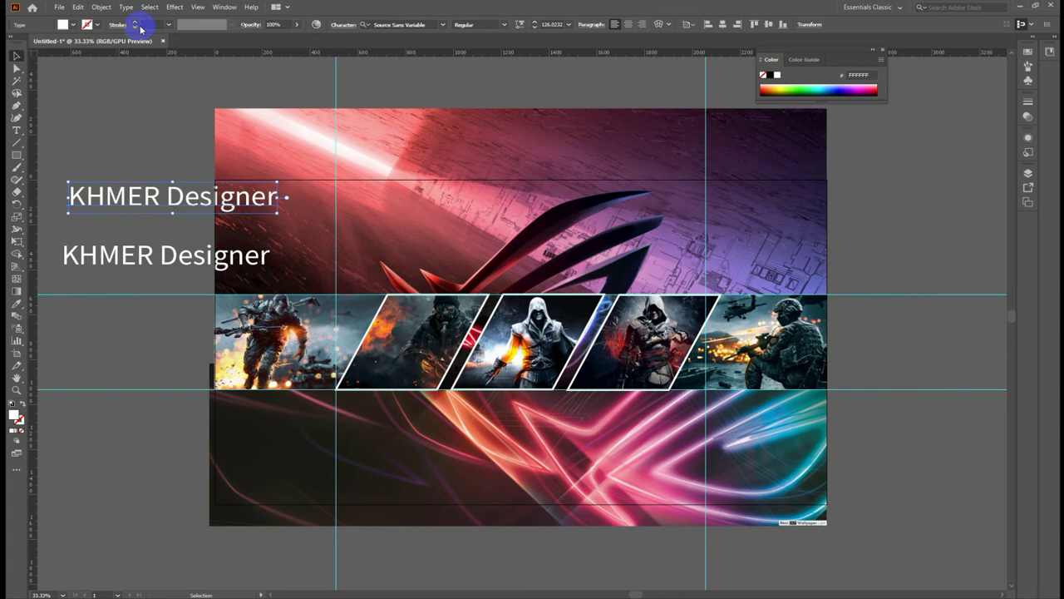
click(168, 24)
click(183, 206)
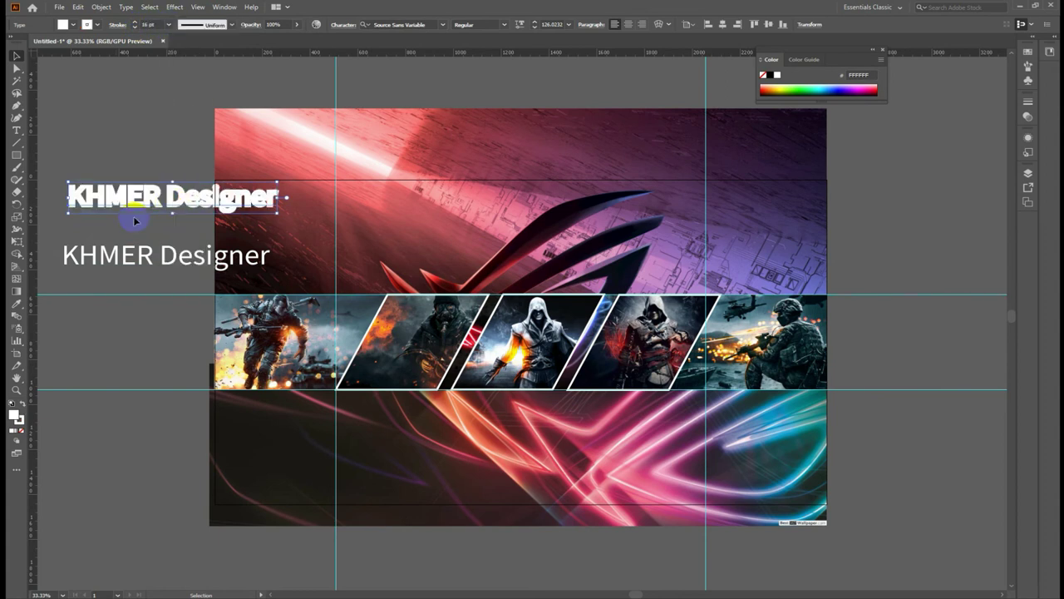
click(98, 25)
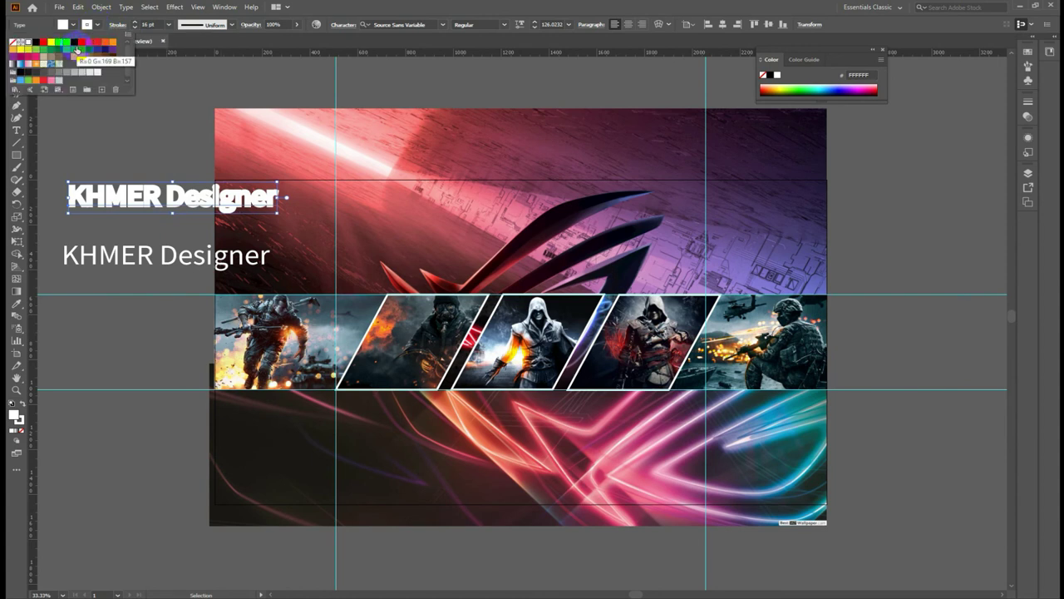
click(43, 42)
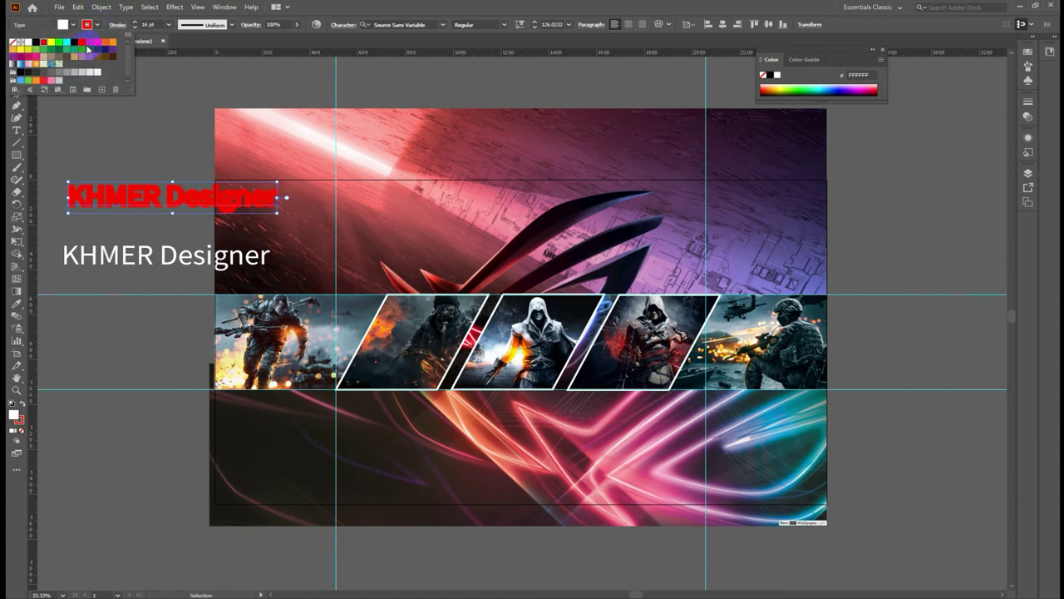
click(81, 43)
click(125, 114)
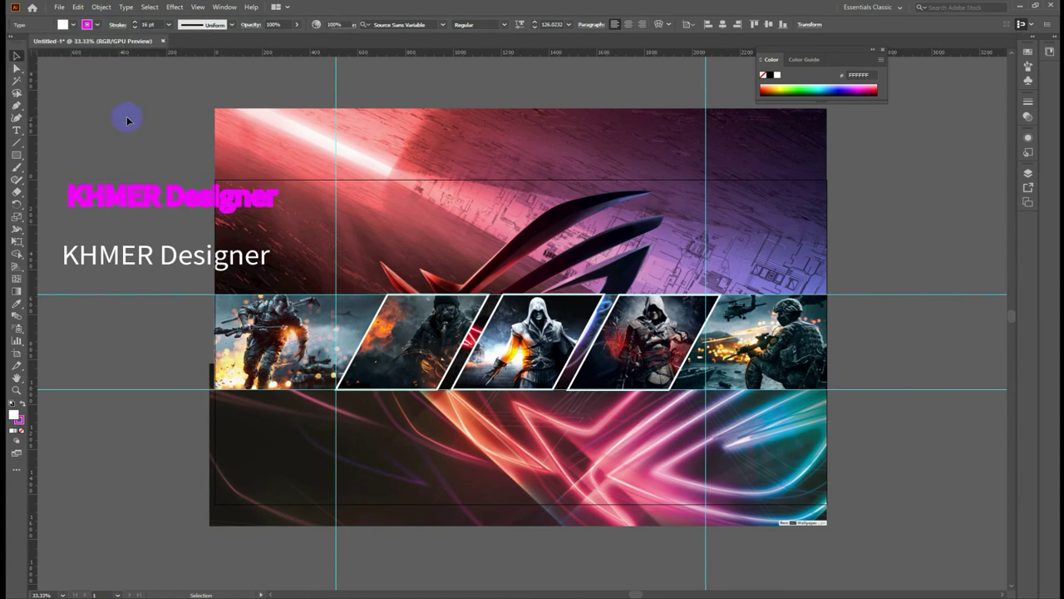
Stack the white title on top of the magenta copy and select both.
click(144, 196)
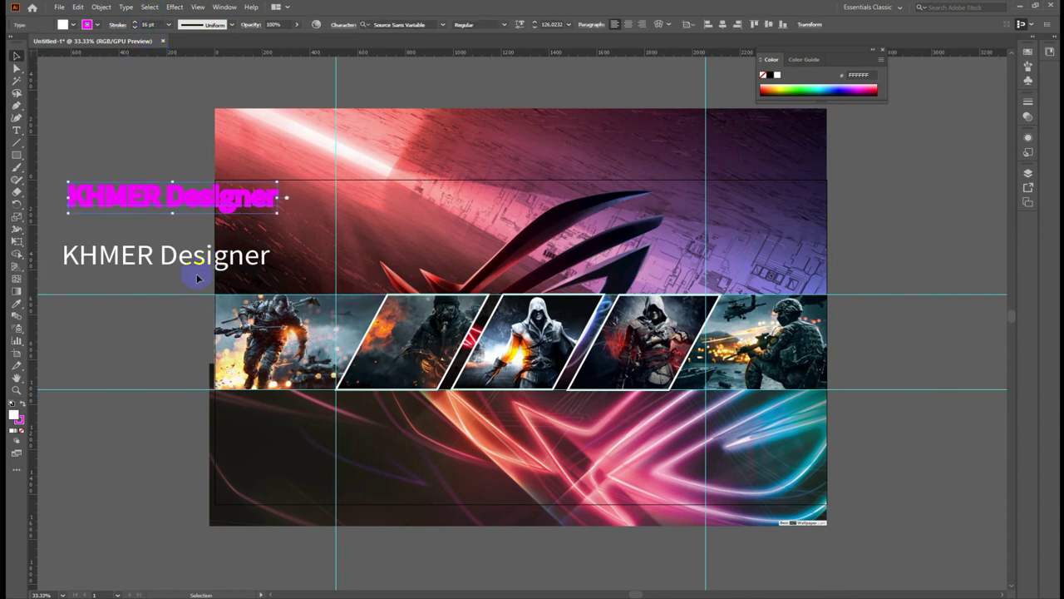
drag(174, 260, 181, 206)
click(143, 253)
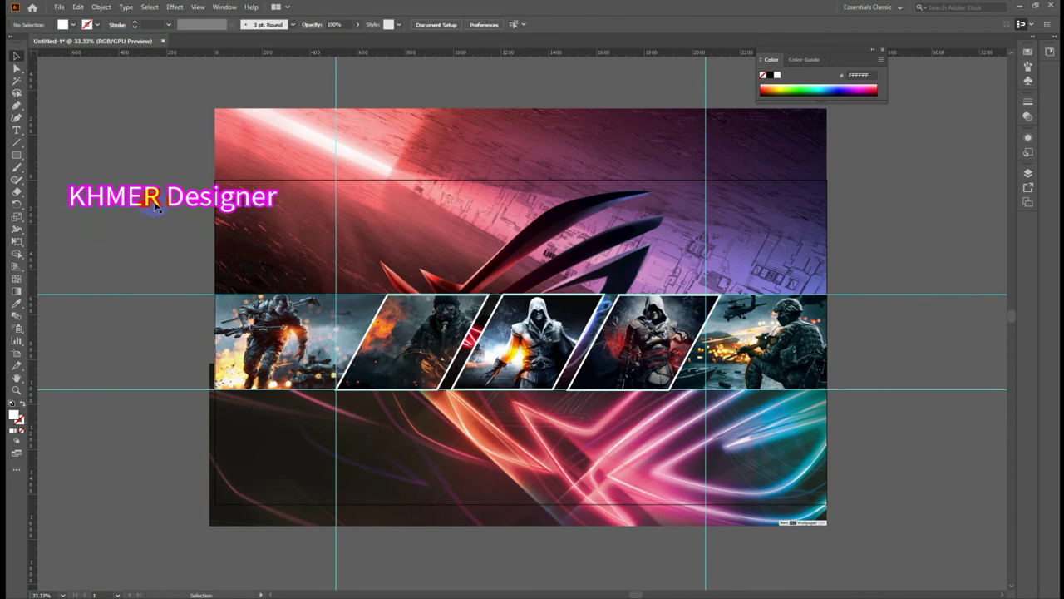
drag(156, 204, 155, 239)
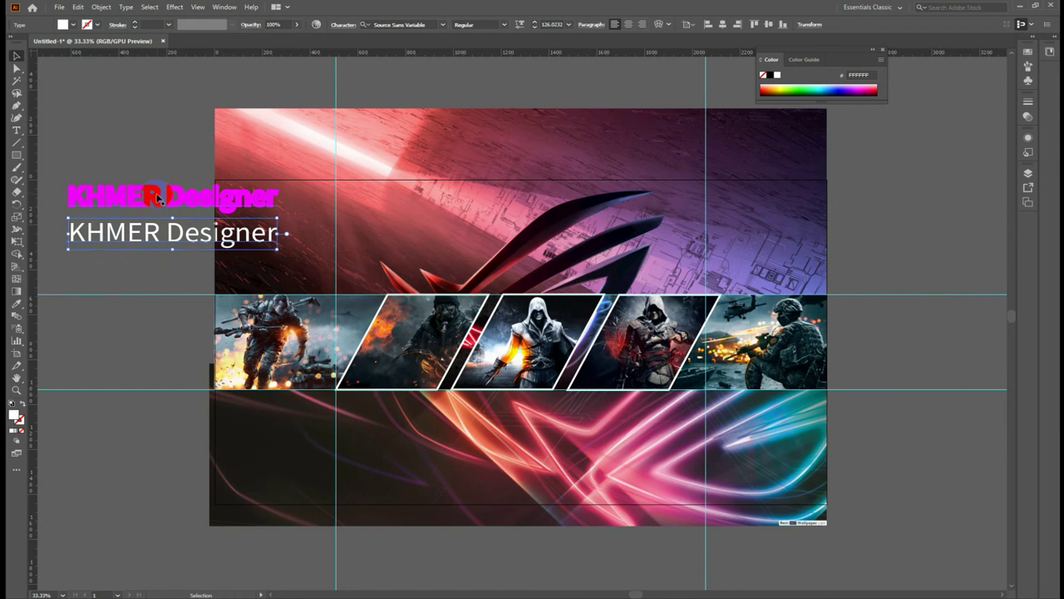
key(ctrl+z)
drag(121, 143, 143, 250)
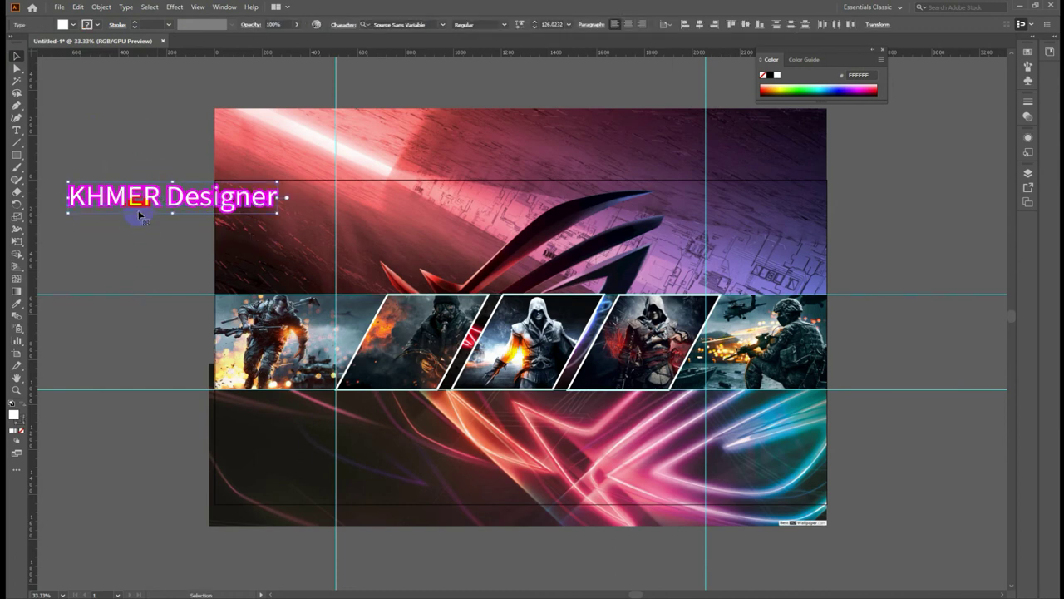
Group the white and magenta title layers with Object > Group.
right_click(130, 192)
mouse_move(160, 277)
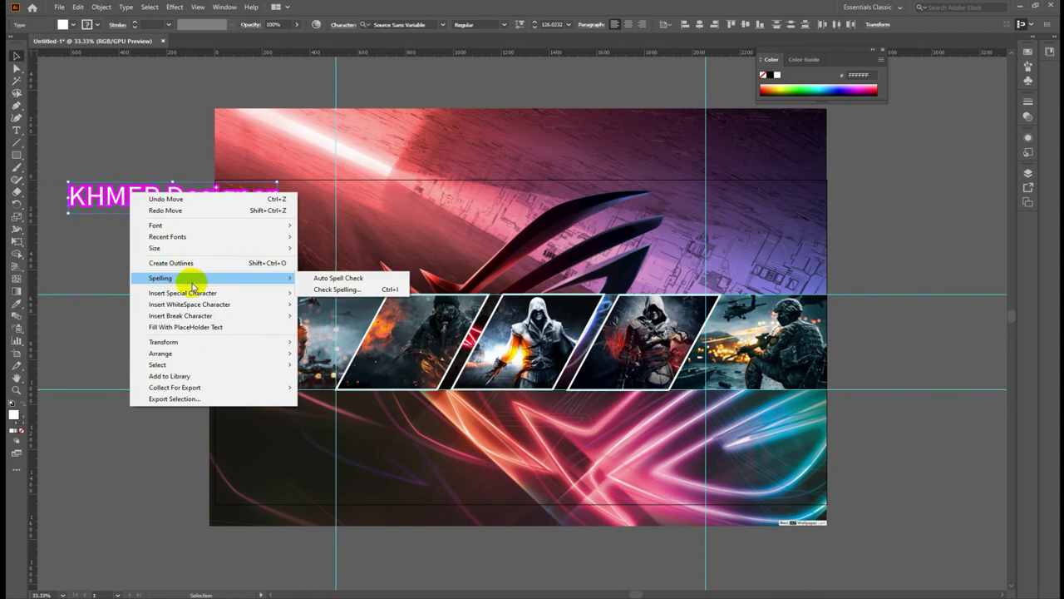
click(102, 6)
click(119, 59)
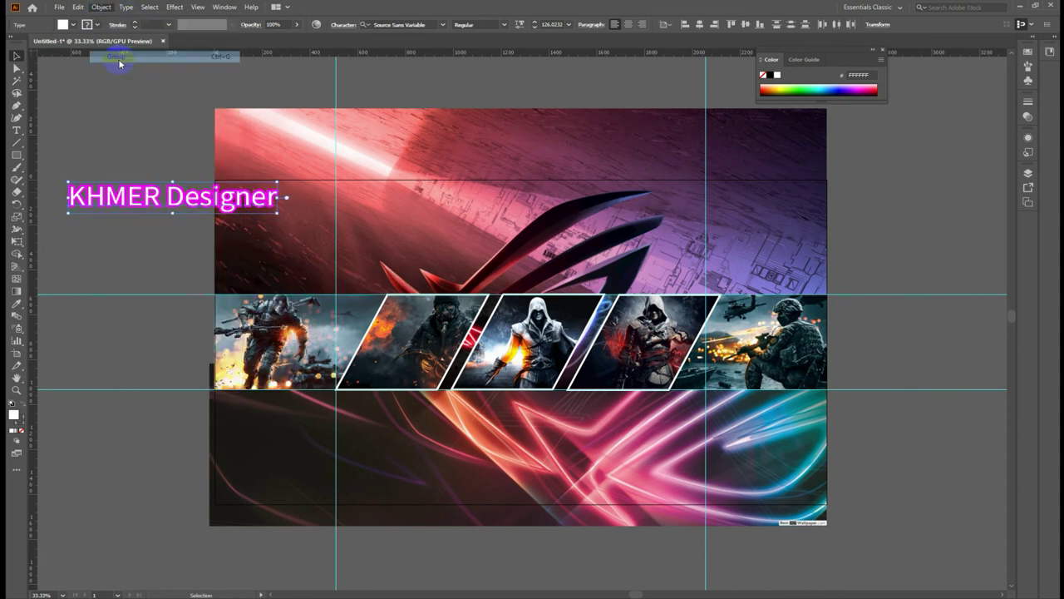
click(111, 191)
Move the grouped KHMER Designer title onto the lower part of the game-image strip.
drag(129, 197, 471, 365)
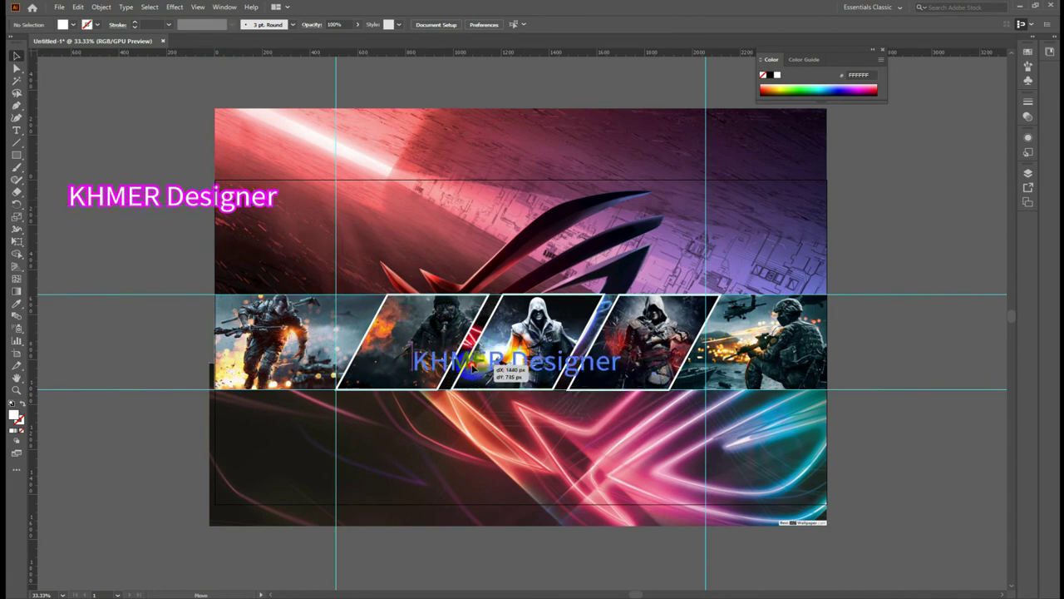
click(150, 221)
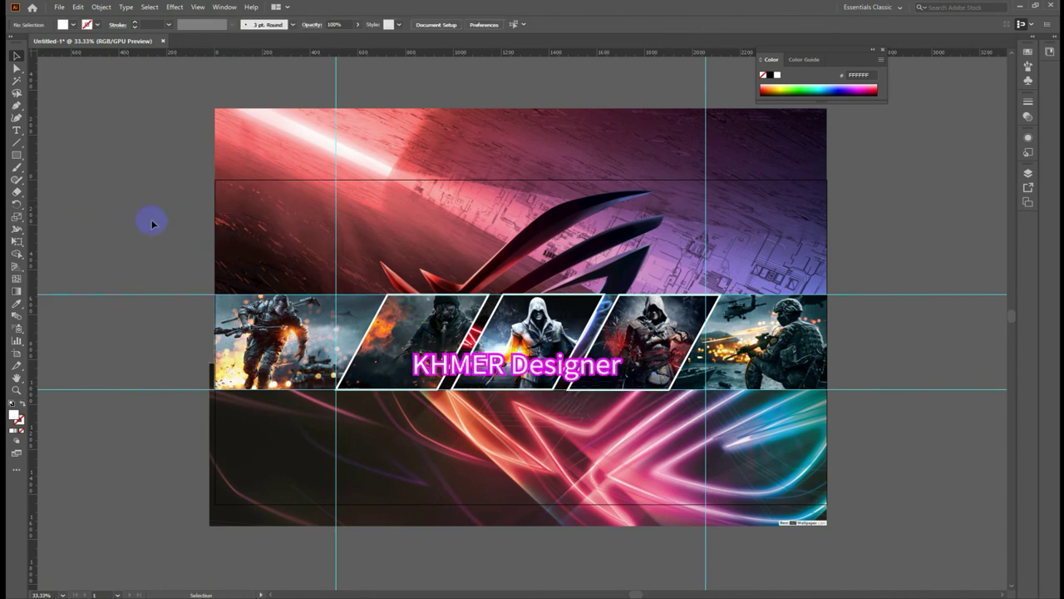
scroll(170, 228, down, 2)
drag(485, 325, 420, 333)
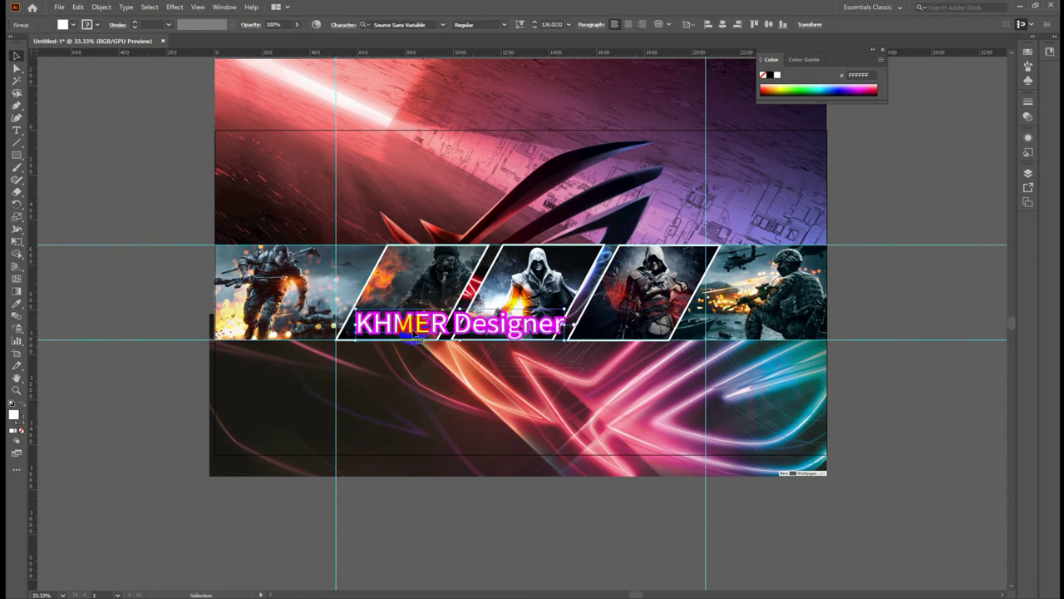
click(171, 183)
scroll(630, 320, up, 1)
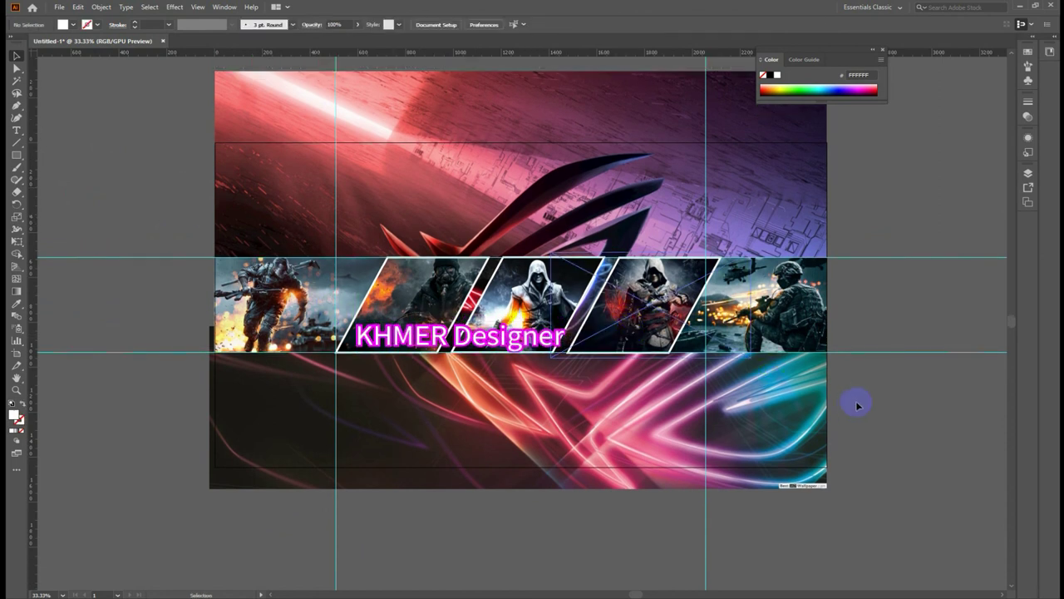
scroll(853, 408, up, 2)
click(249, 220)
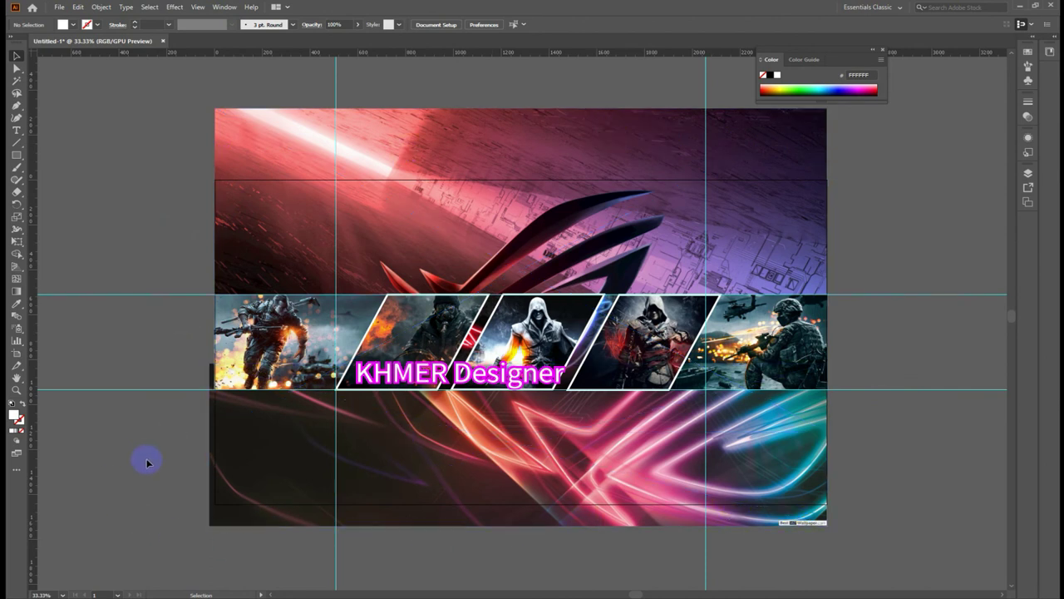
Start Export As and navigate to Downloads > Game, naming the file Banner.
click(59, 7)
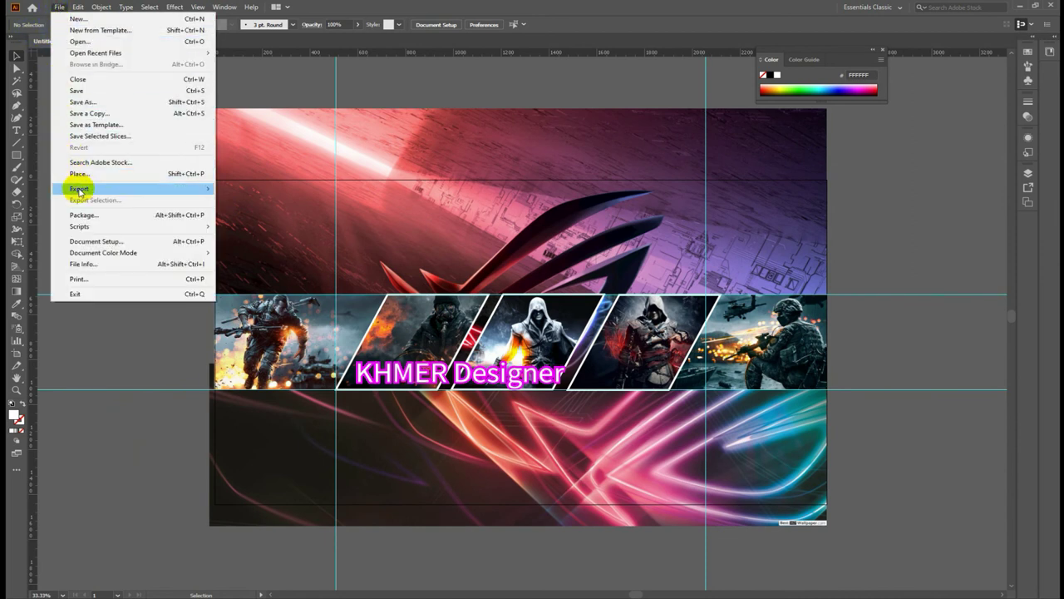
mouse_move(79, 189)
click(246, 201)
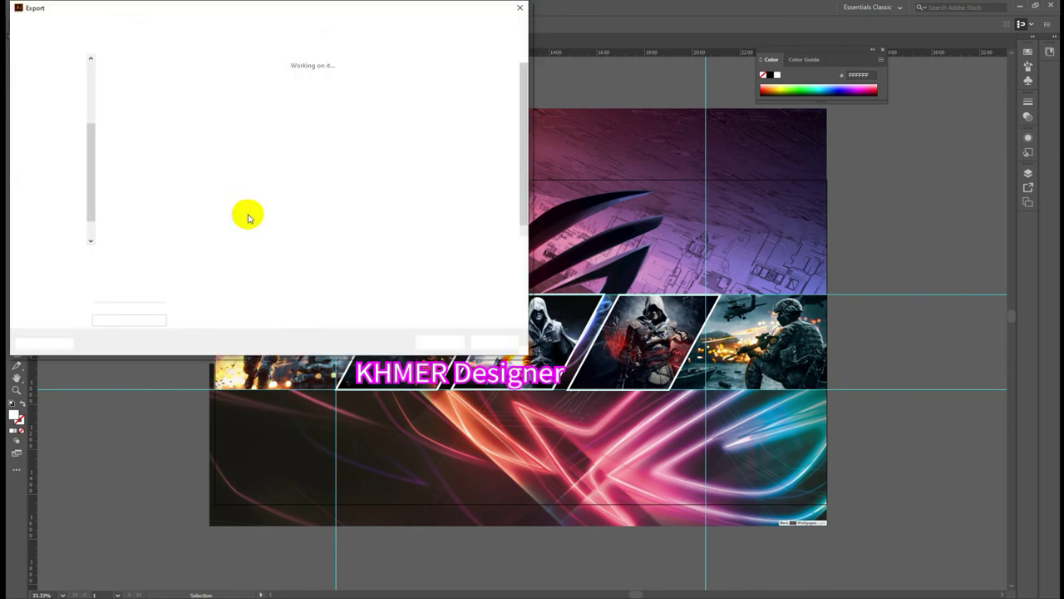
click(53, 106)
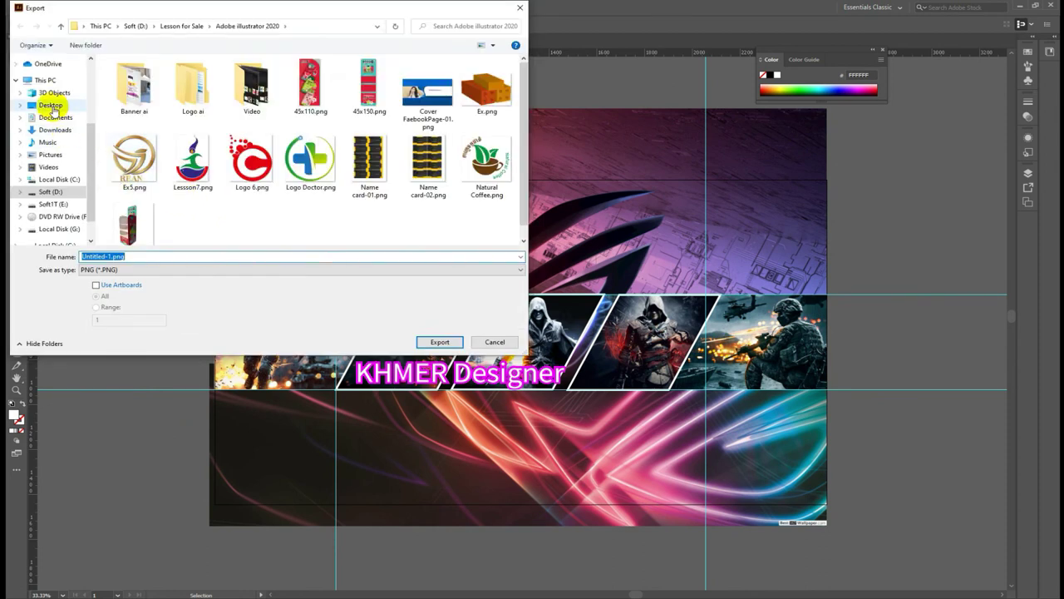
click(50, 154)
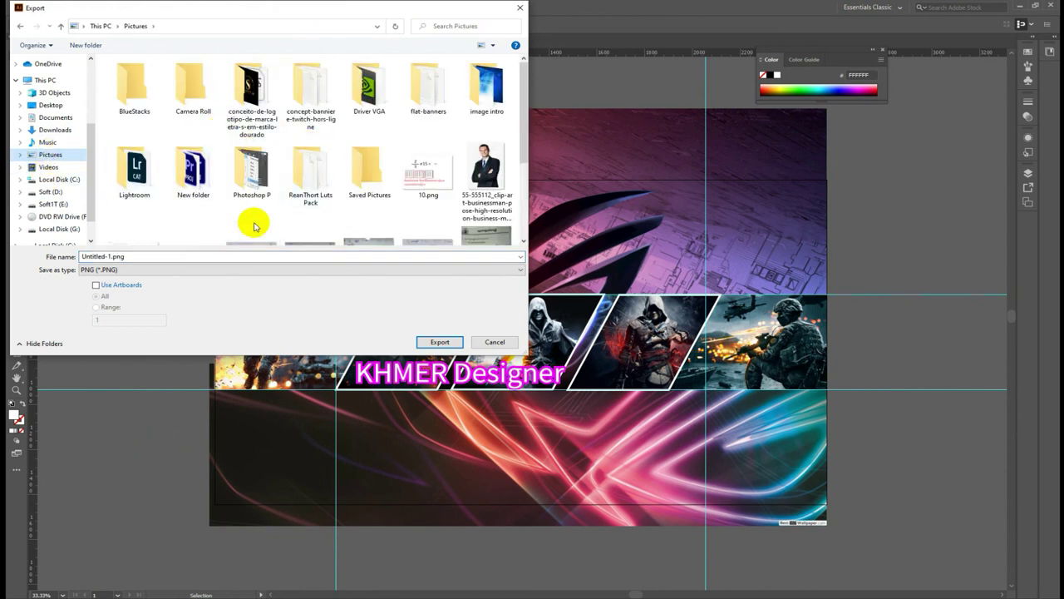
scroll(428, 114, down, 1)
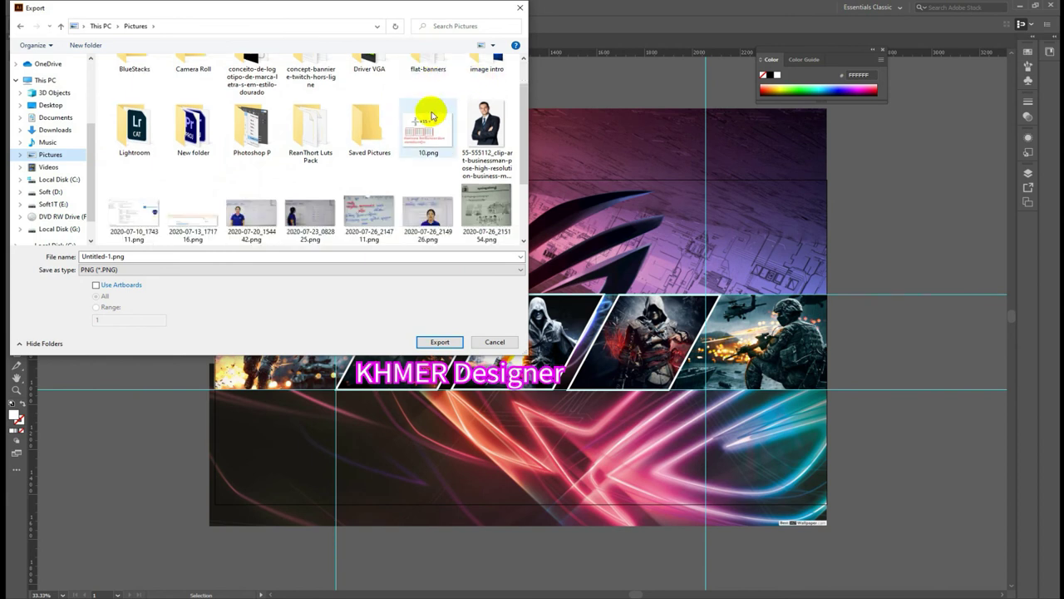
scroll(364, 176, down, 2)
scroll(366, 183, up, 3)
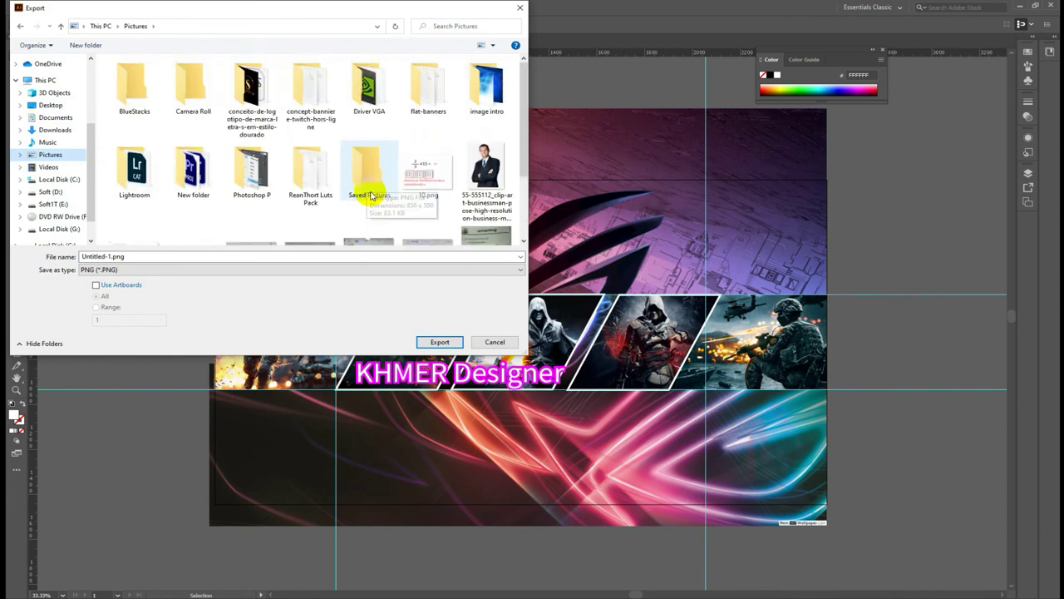
click(51, 130)
double_click(135, 100)
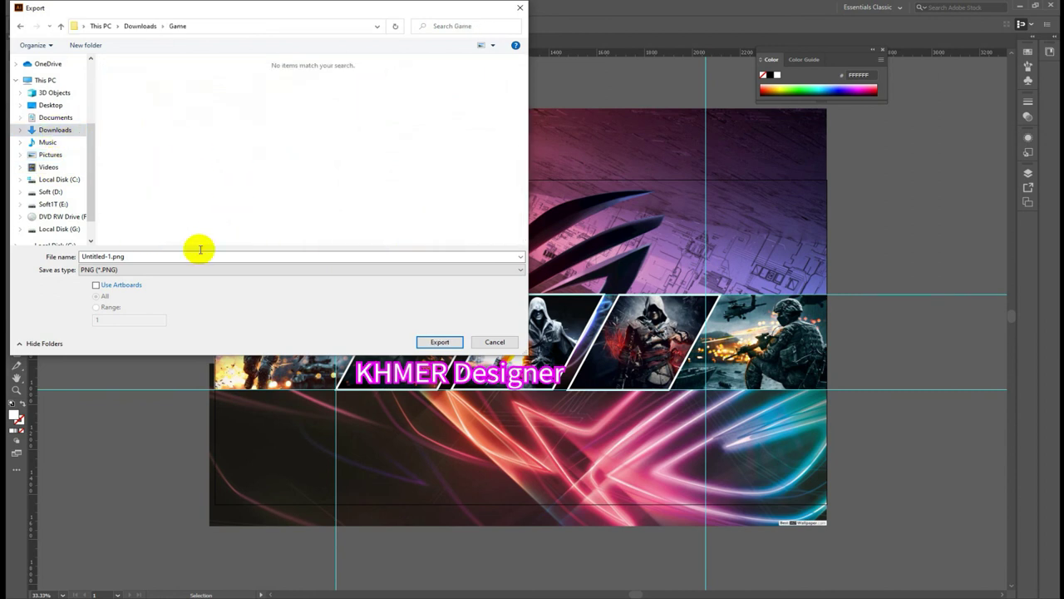
triple_click(141, 255)
text(Banner)
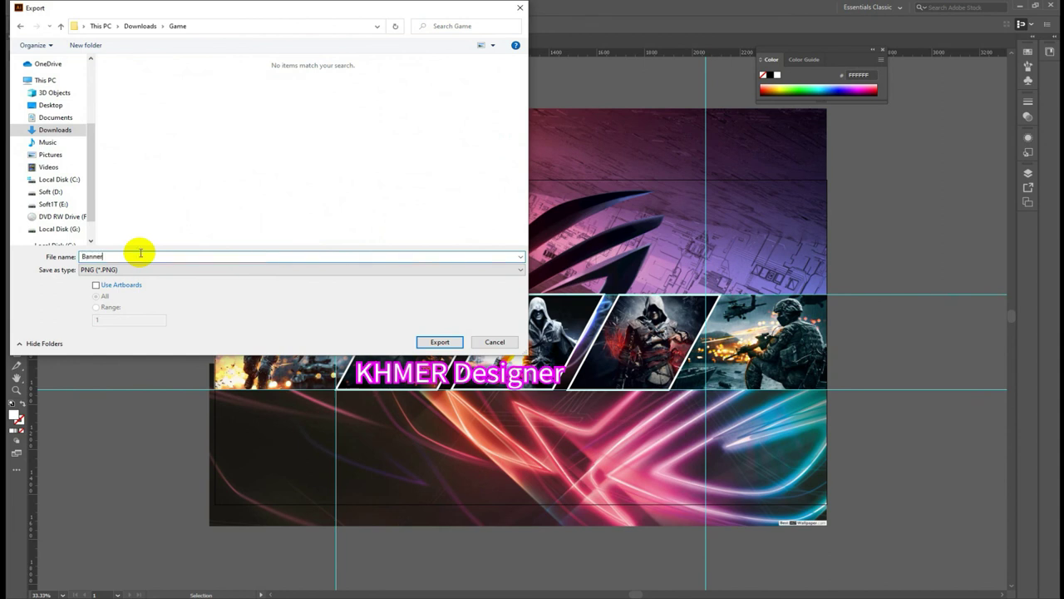
Export as JPEG using artboards at maximum quality 10.
click(101, 286)
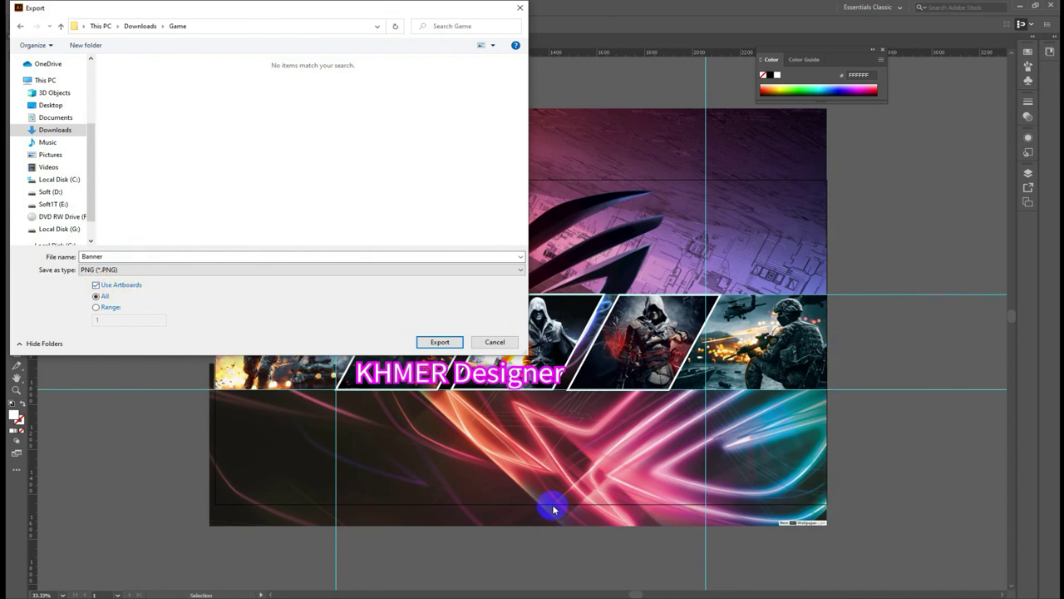
click(353, 317)
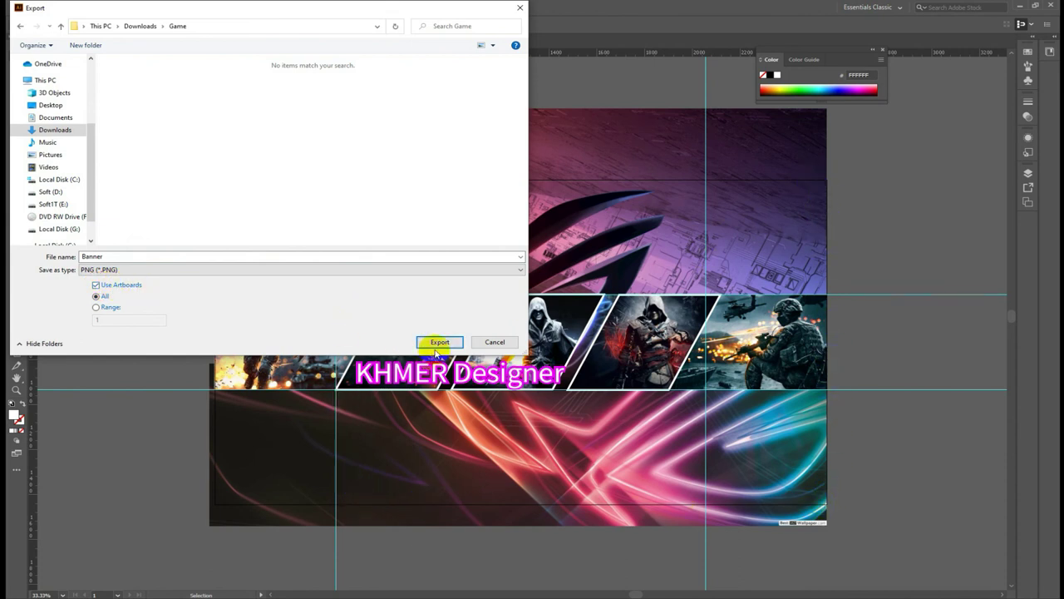
click(416, 269)
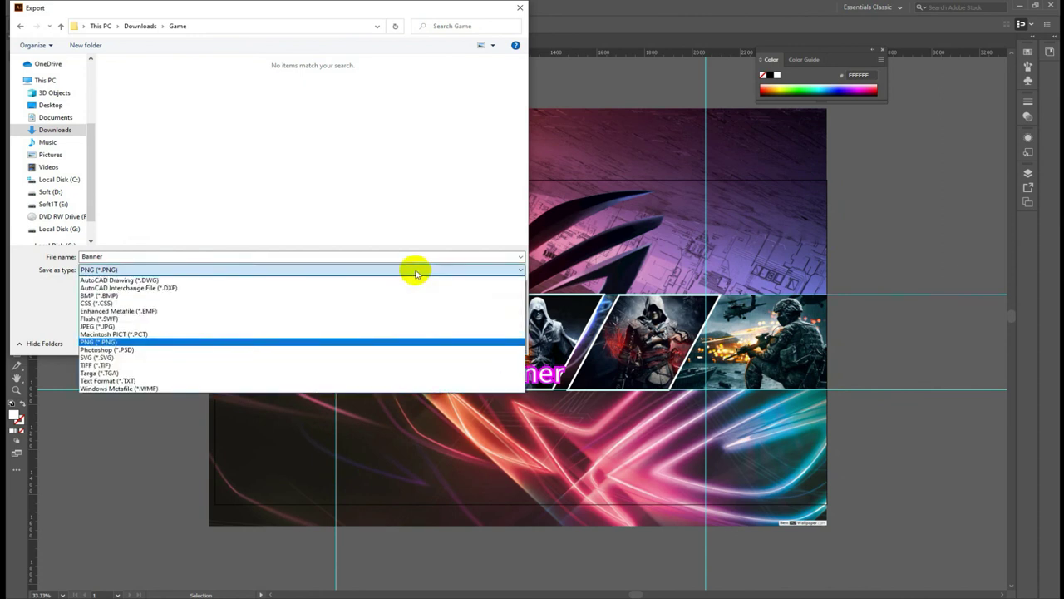
click(105, 326)
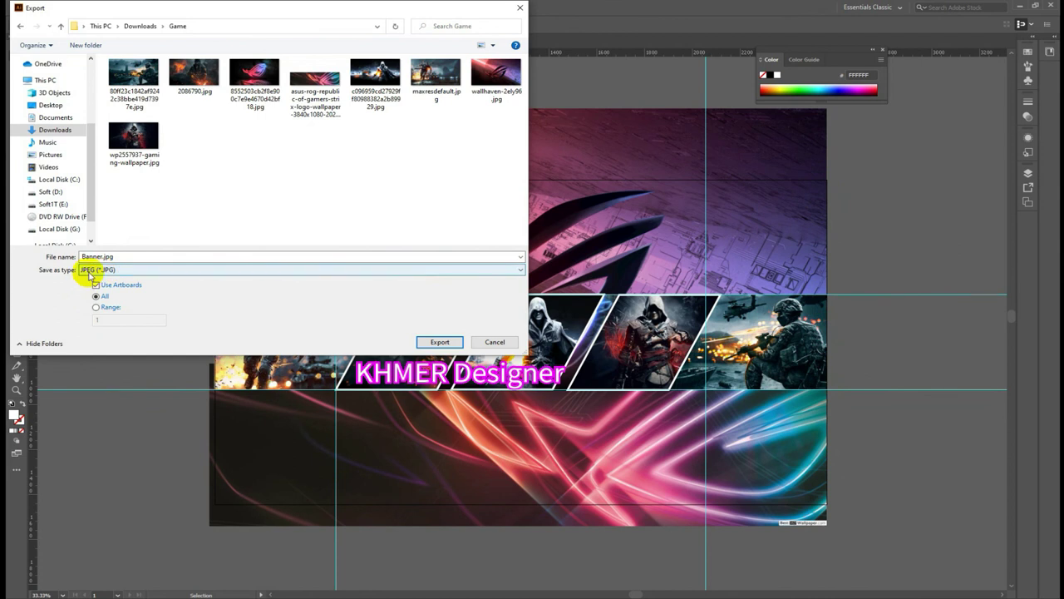
click(143, 270)
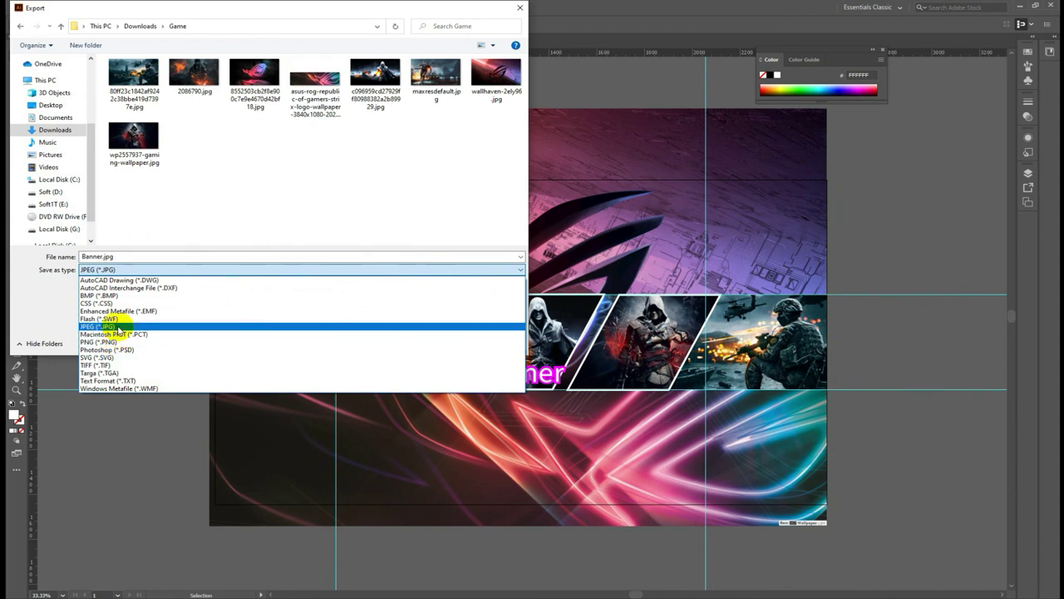
click(115, 326)
click(440, 342)
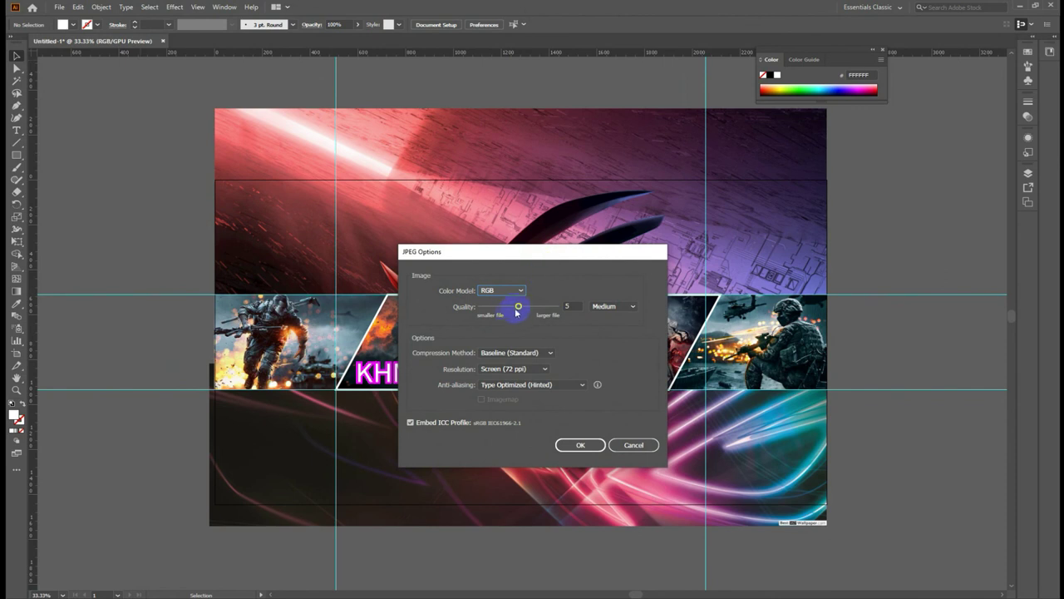
drag(519, 308, 612, 312)
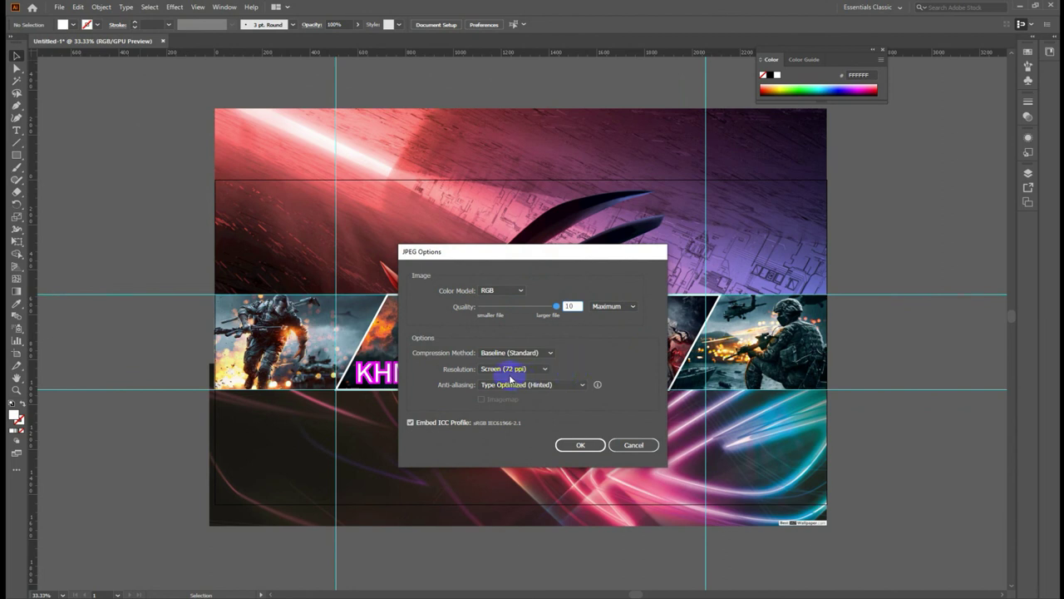
click(577, 446)
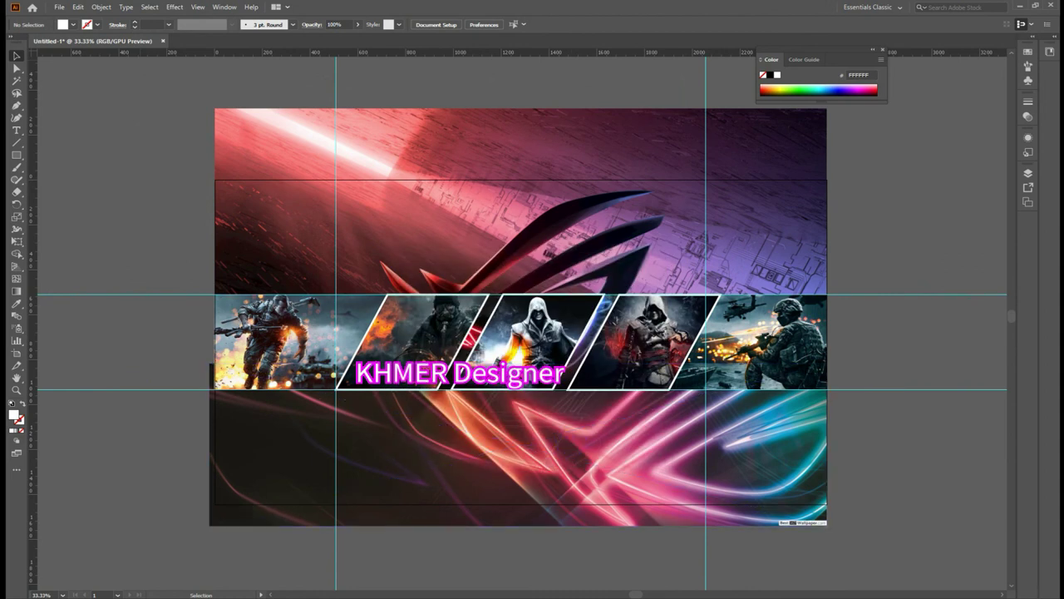
Refresh the Game folder in File Explorer so the new Banner-01.jpg export appears.
click(468, 571)
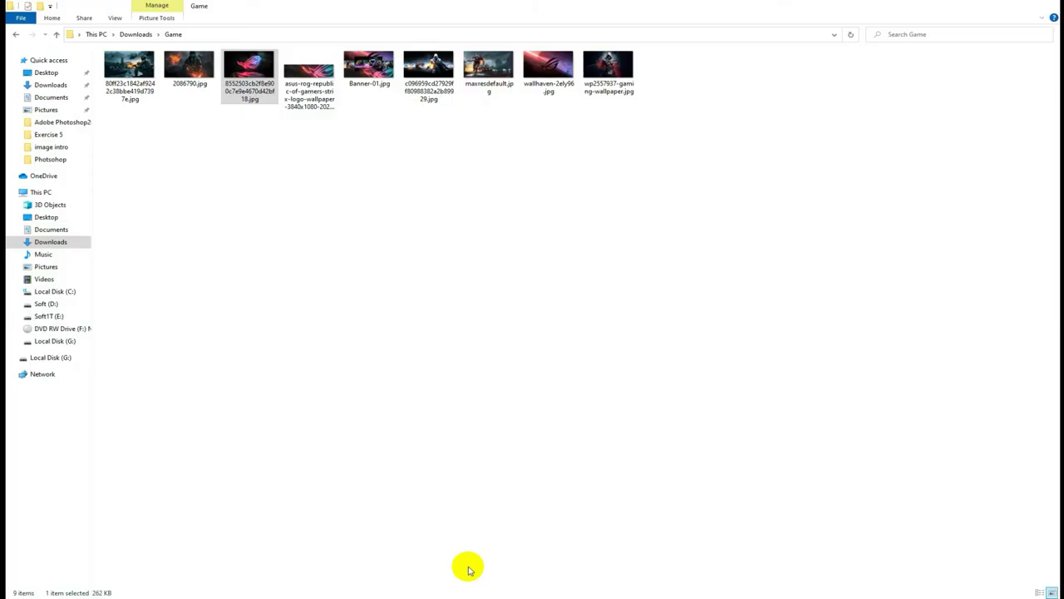
right_click(416, 207)
click(405, 240)
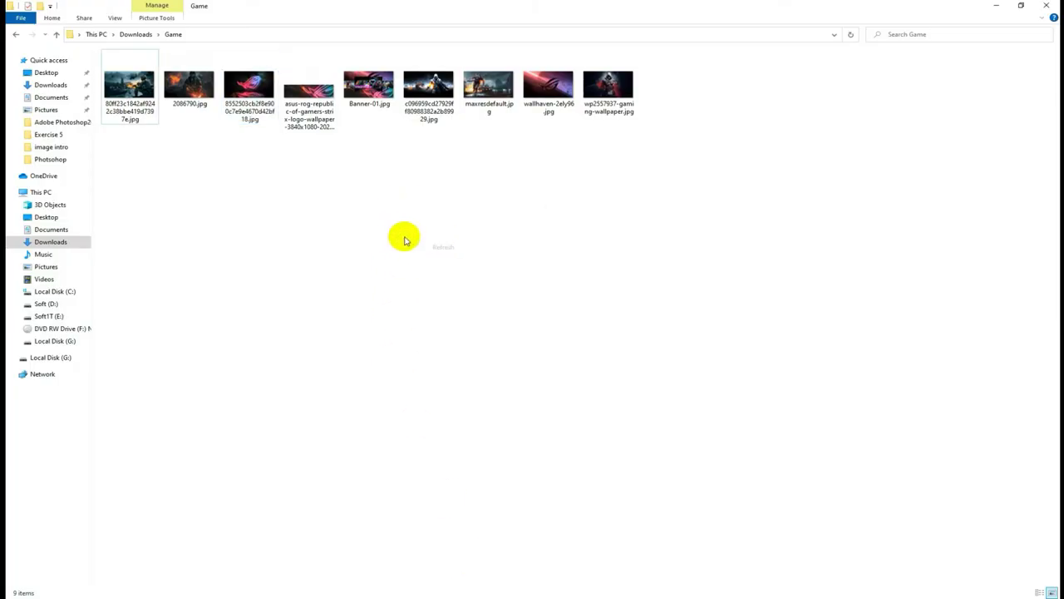
right_click(386, 207)
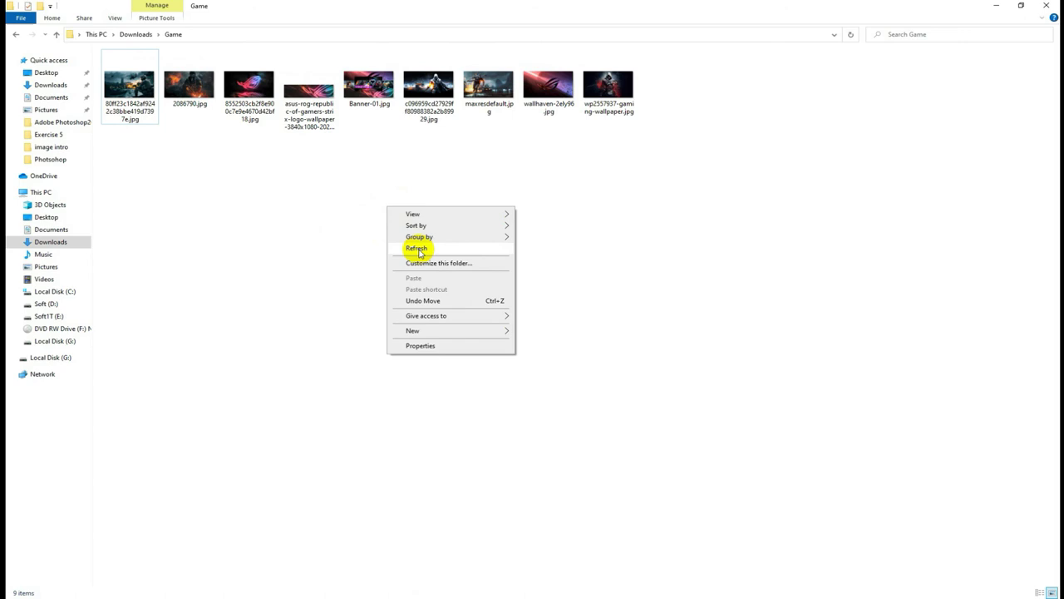
click(418, 250)
Preview Banner-01.jpg in Photos twice, closing the viewer each time.
click(371, 89)
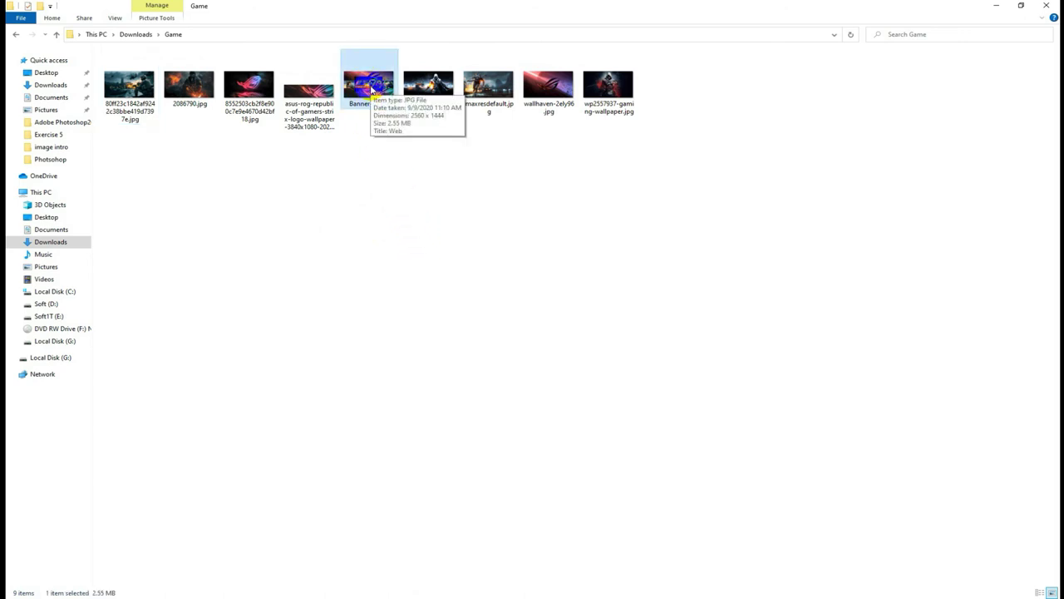
key(Return)
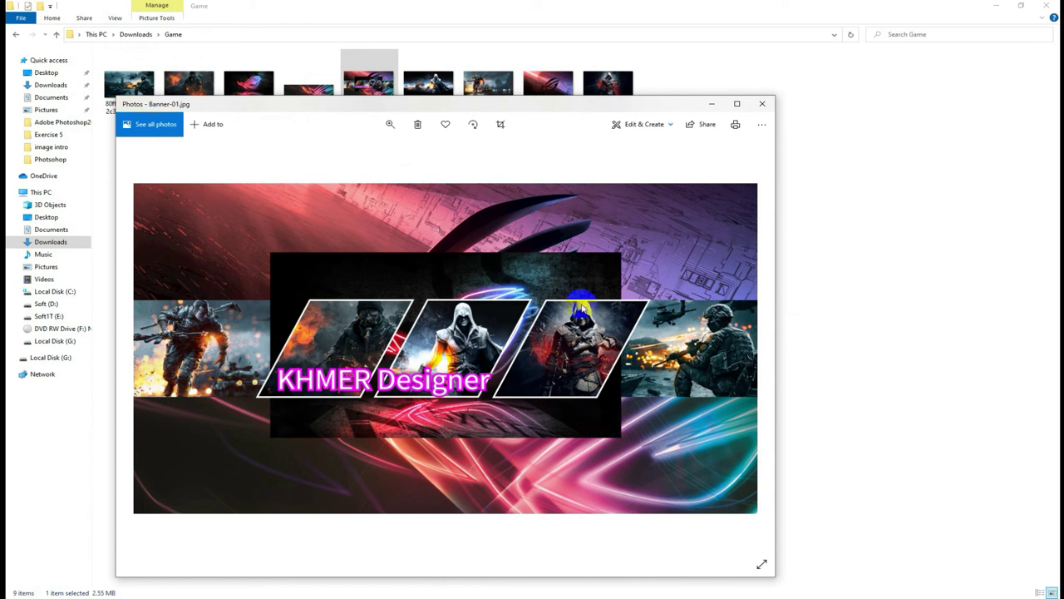
click(770, 101)
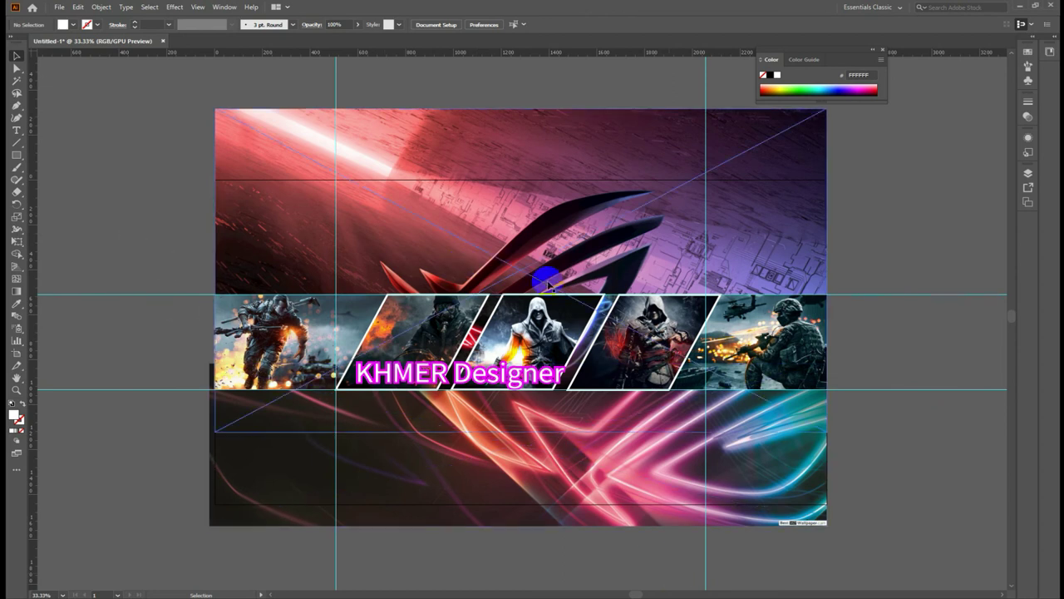
click(176, 196)
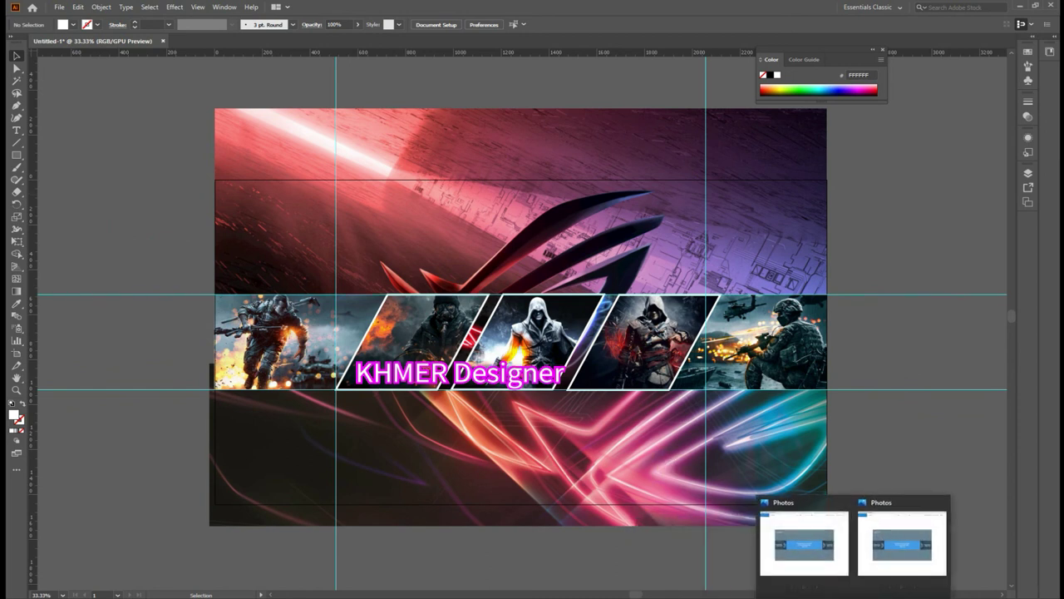
click(458, 571)
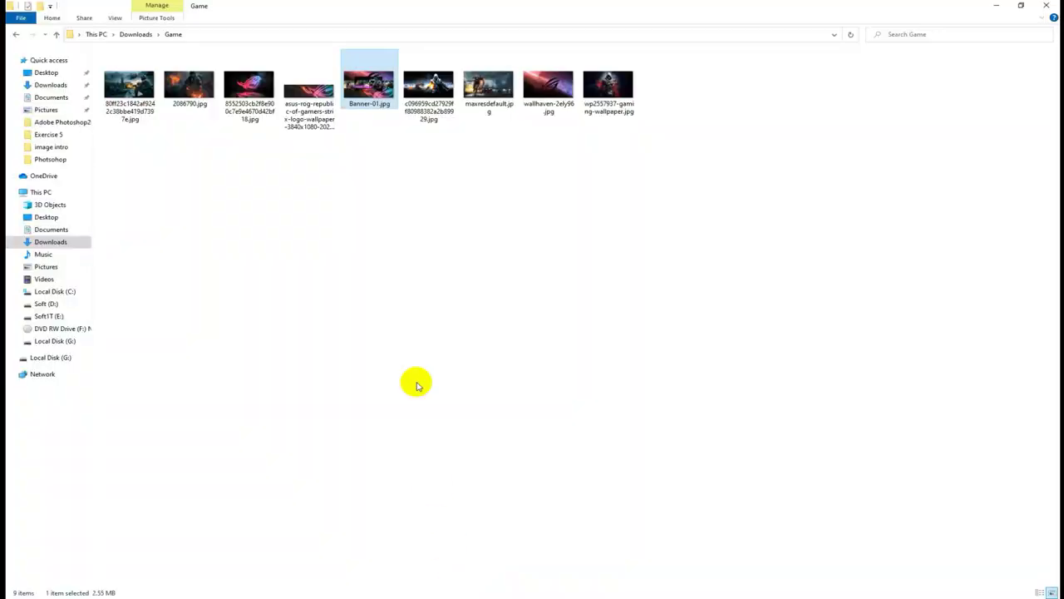
double_click(364, 105)
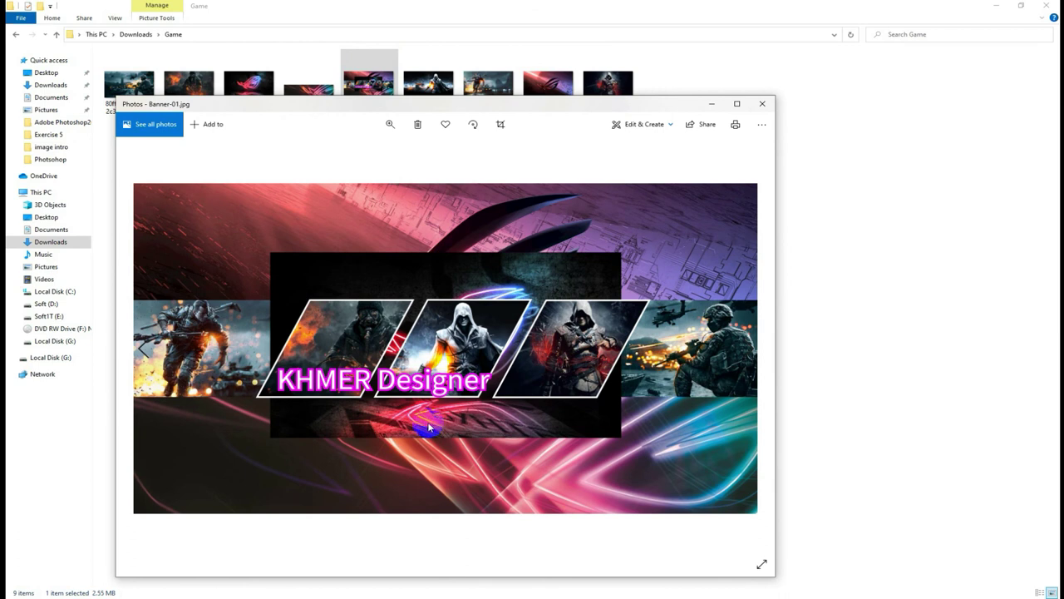
click(763, 105)
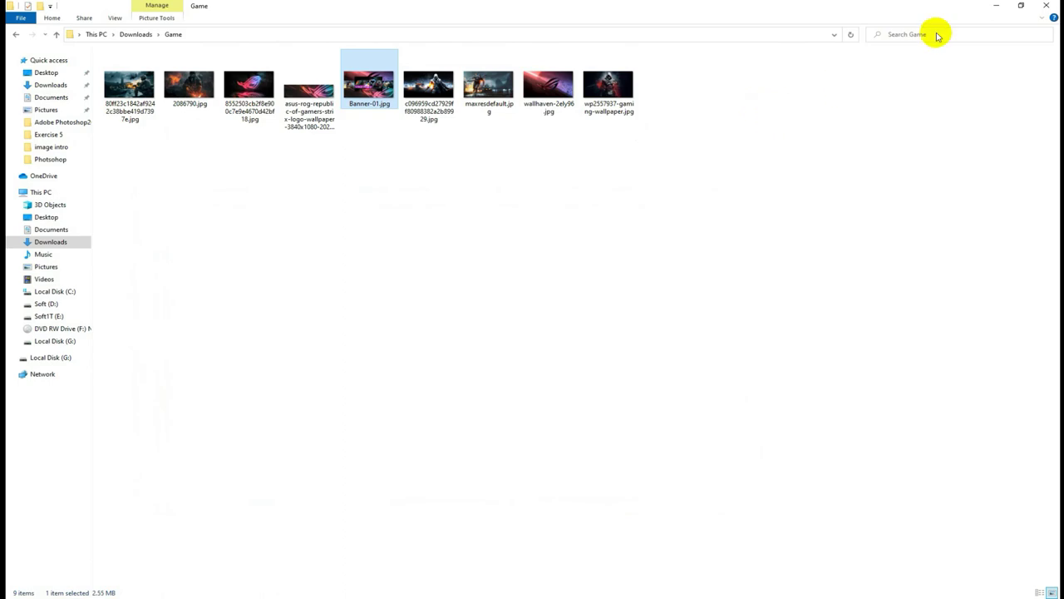
Back in Illustrator, drag the neon ROG panel down below the game-image strip.
click(997, 6)
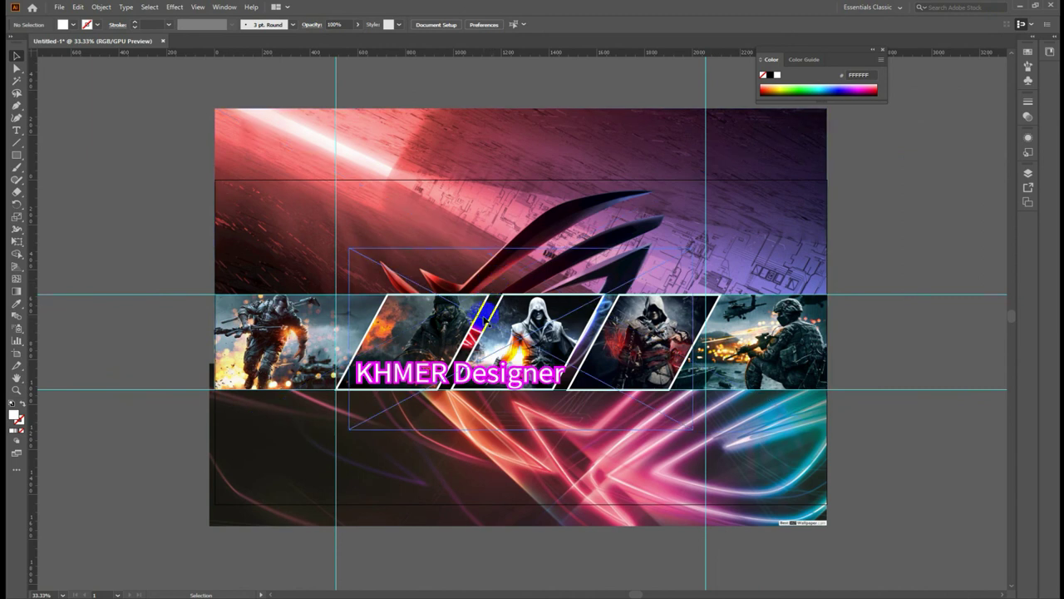
drag(493, 318, 512, 479)
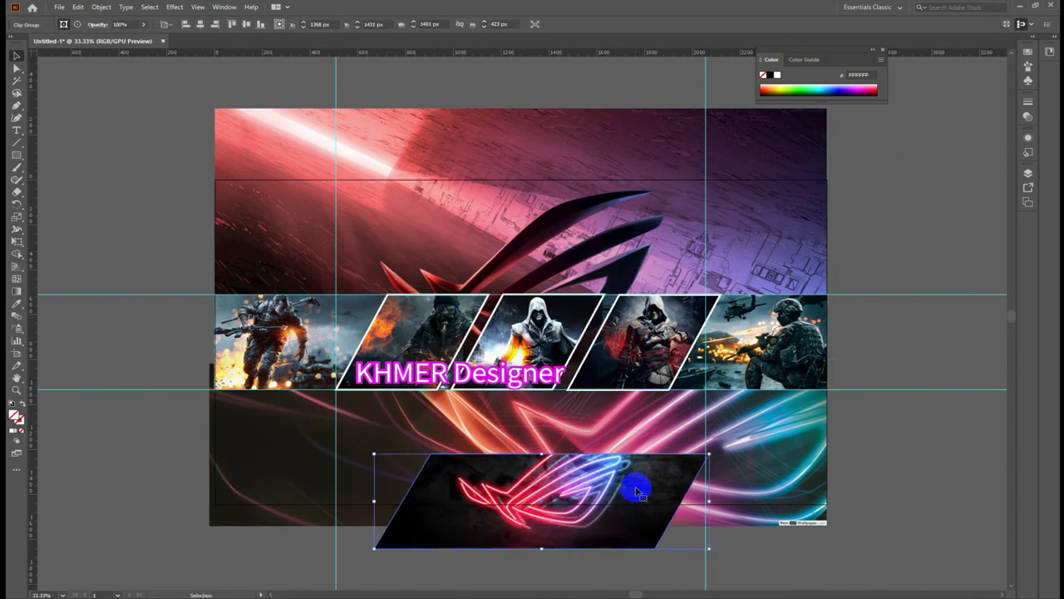
click(127, 476)
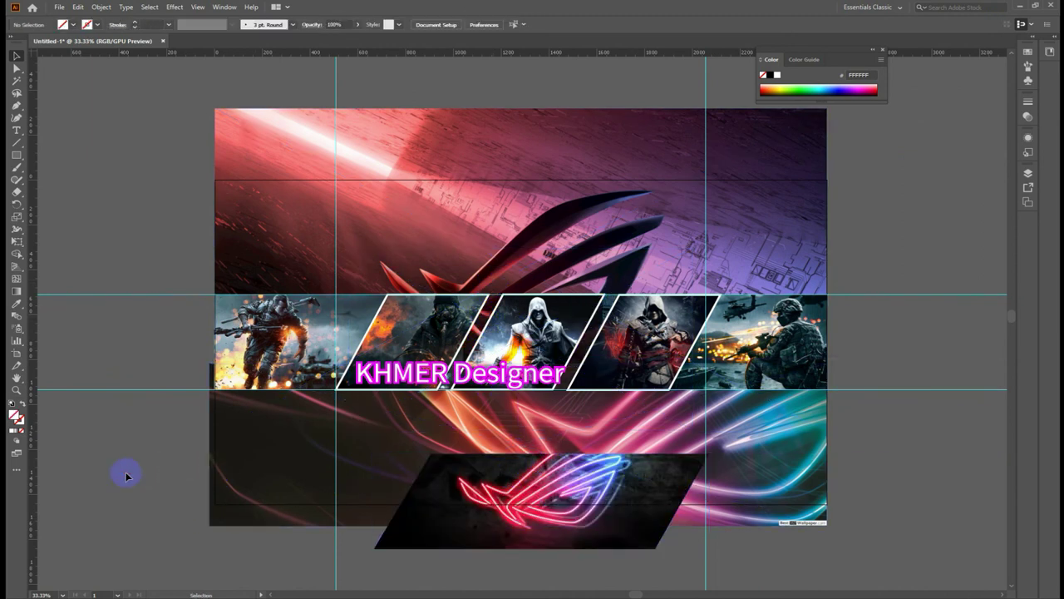
click(567, 502)
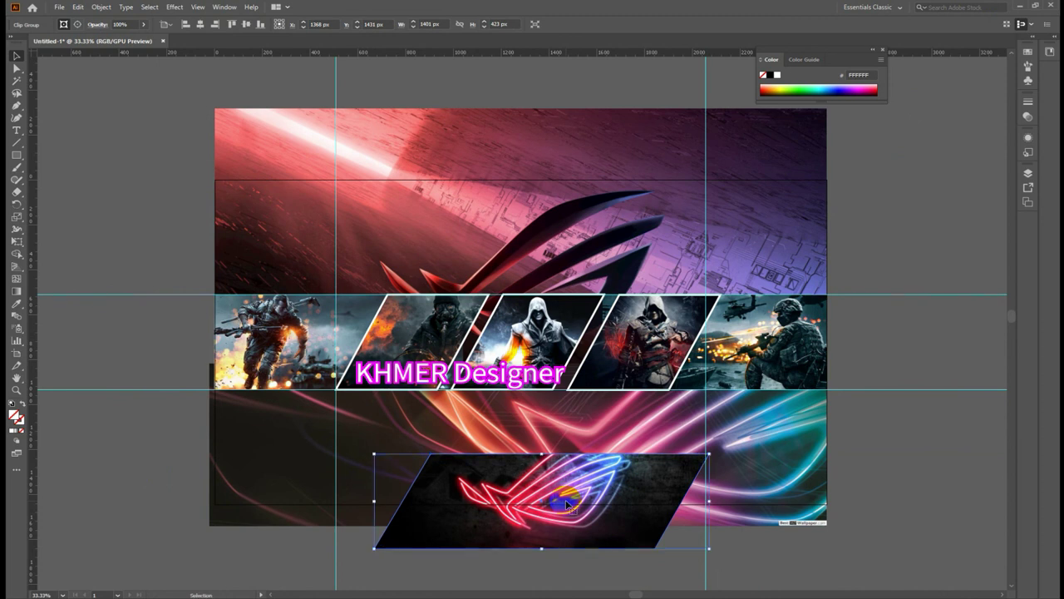
Delete the neon ROG panel and clear the selection.
key(Delete)
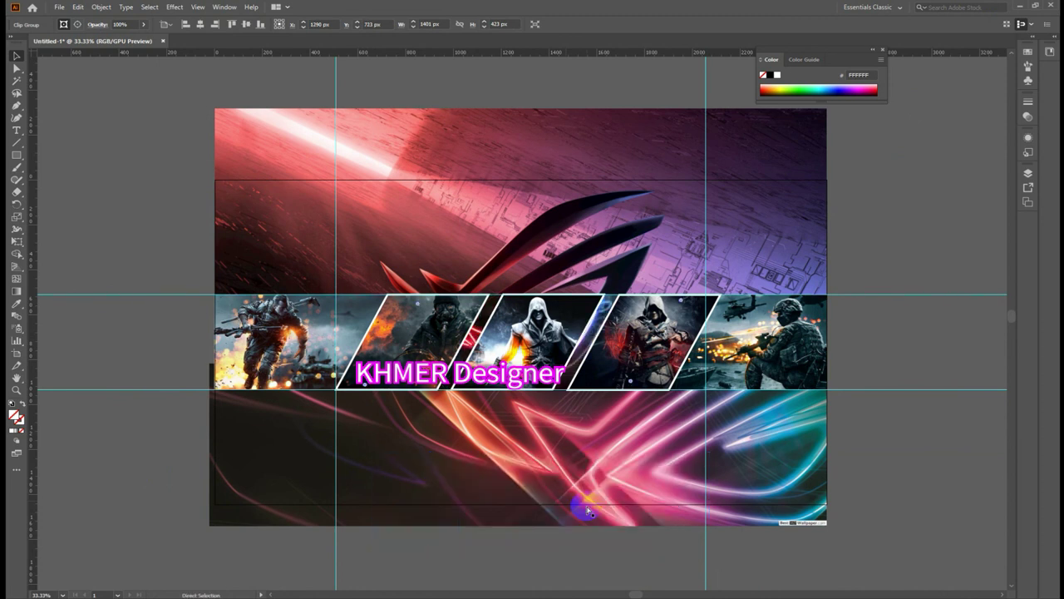
key(v)
click(404, 416)
click(96, 168)
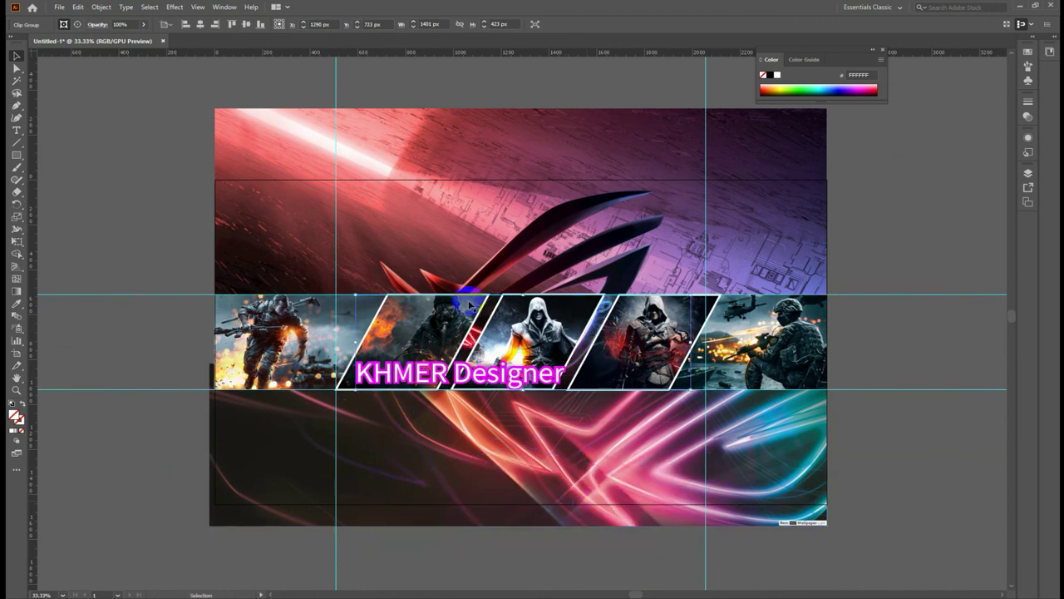
click(80, 171)
click(114, 133)
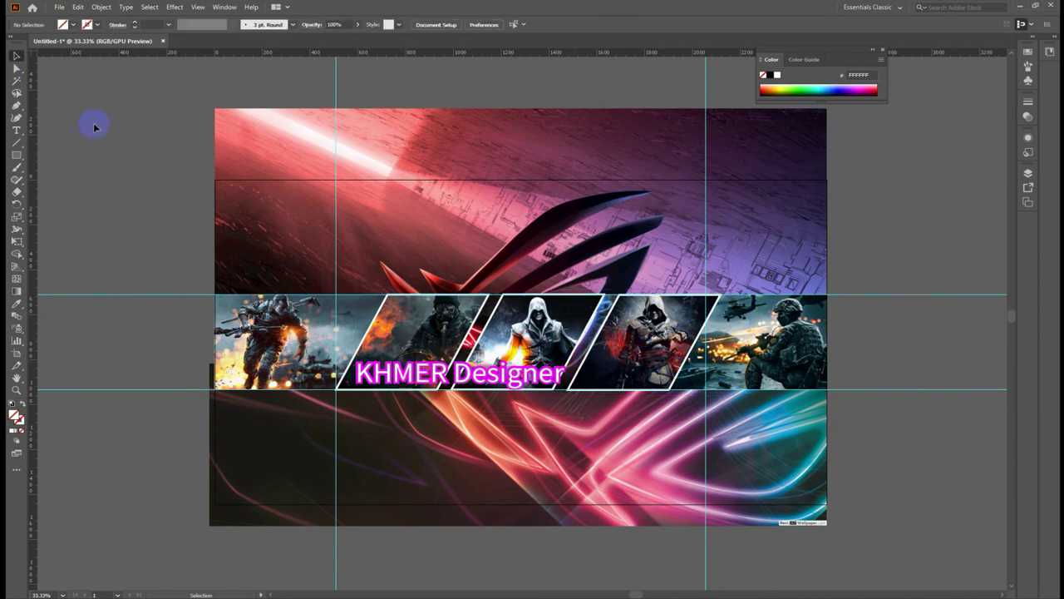
Re-export the banner as Banner-01.jpg into the Game folder at JPEG quality 10 (Maximum).
click(56, 8)
mouse_move(80, 189)
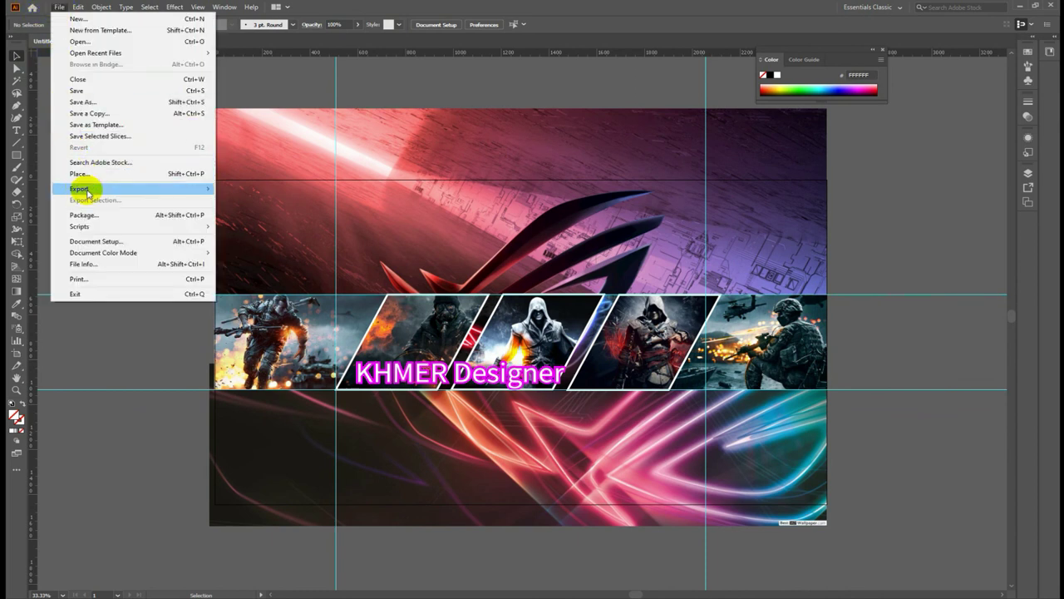
click(265, 202)
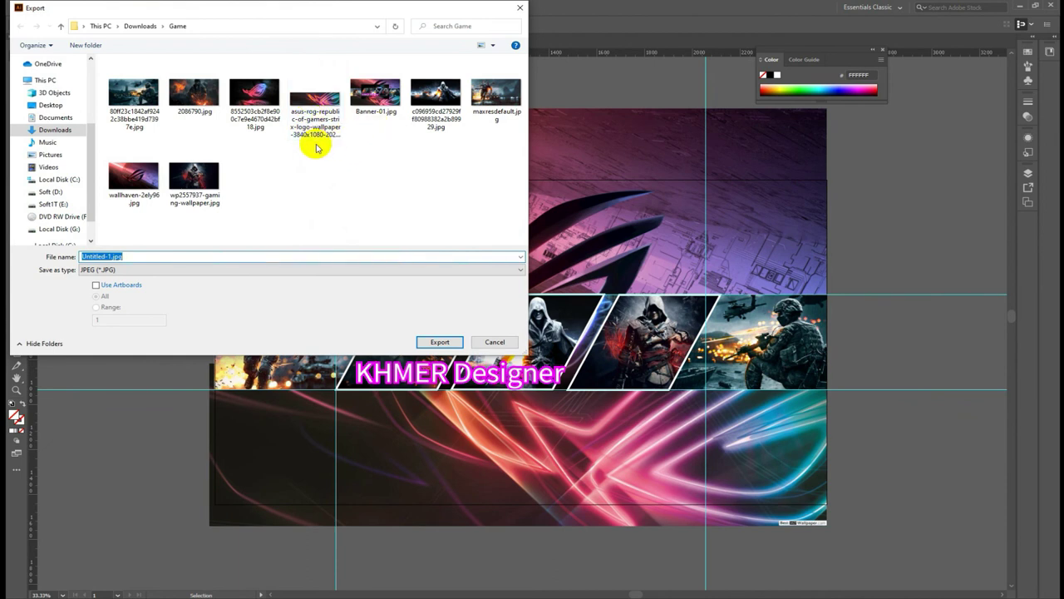
click(374, 90)
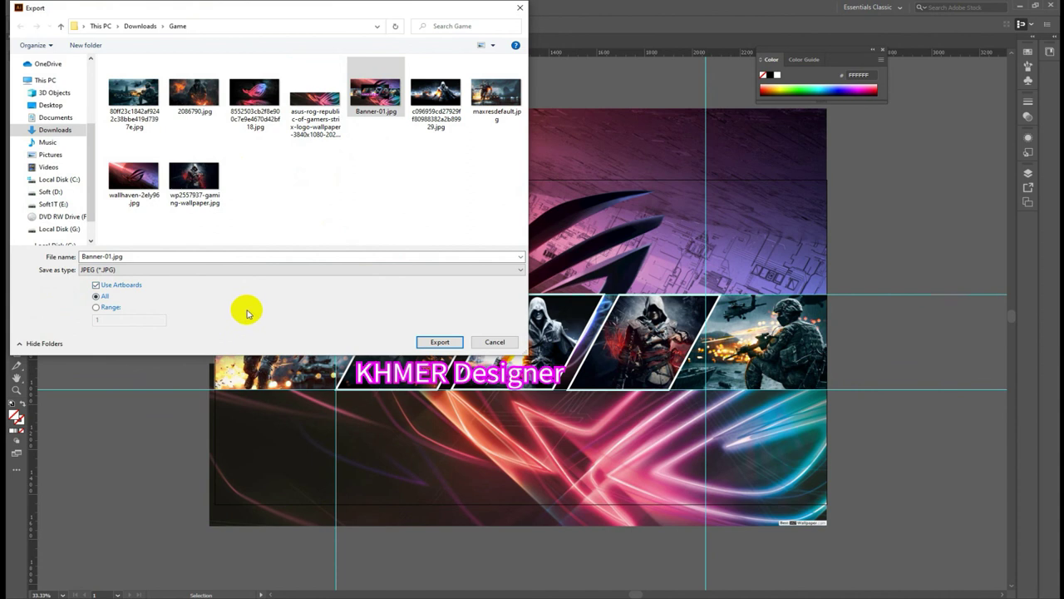
click(441, 343)
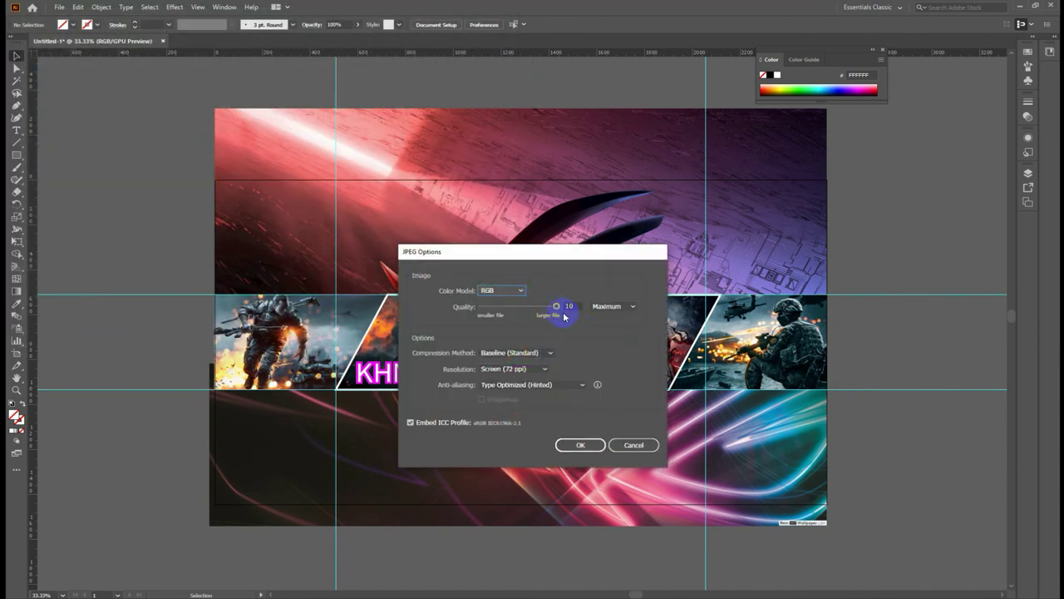
click(580, 447)
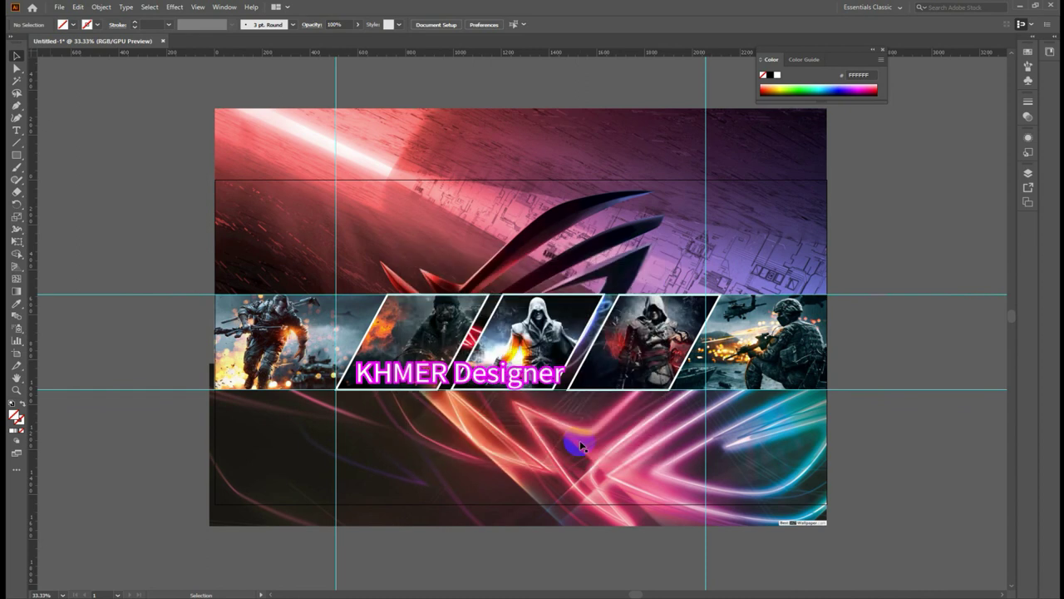
mouse_move(424, 592)
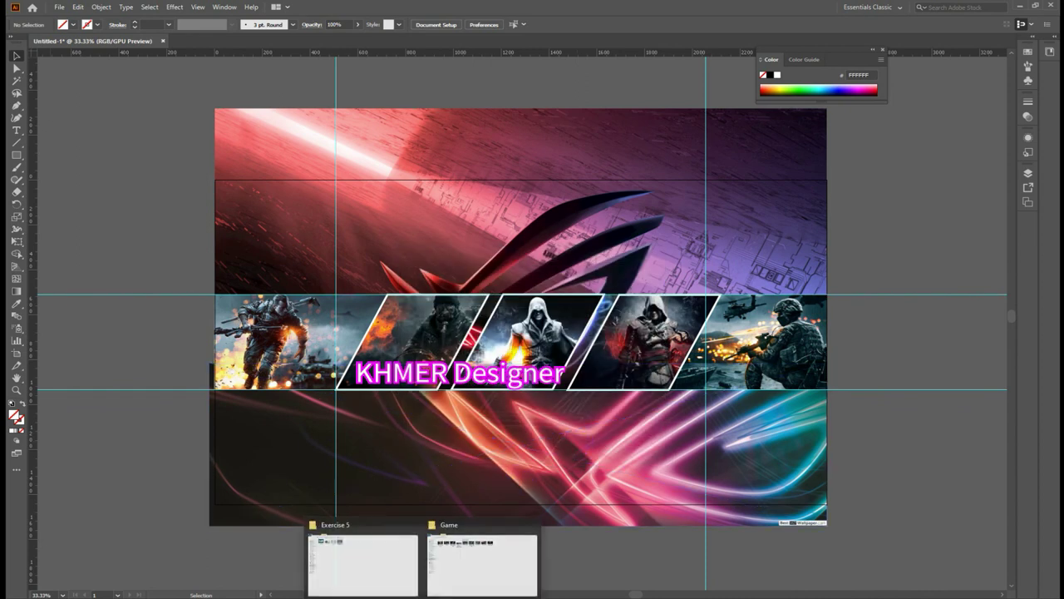
Refresh the folder, preview Banner-01-01.jpg in Photos, then delete it and Banner-01.jpg.
click(468, 566)
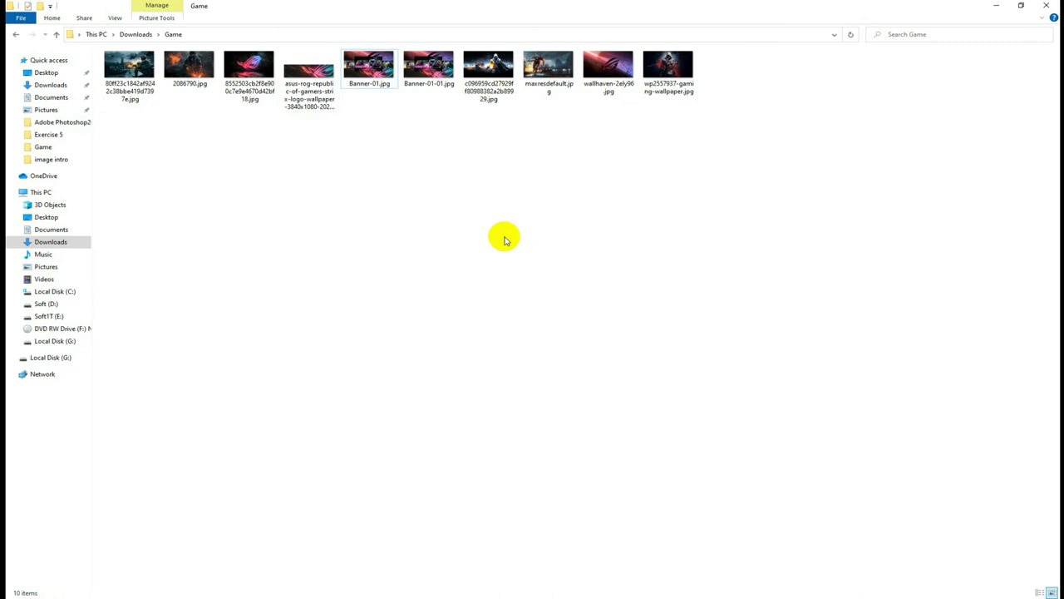
right_click(529, 235)
click(551, 275)
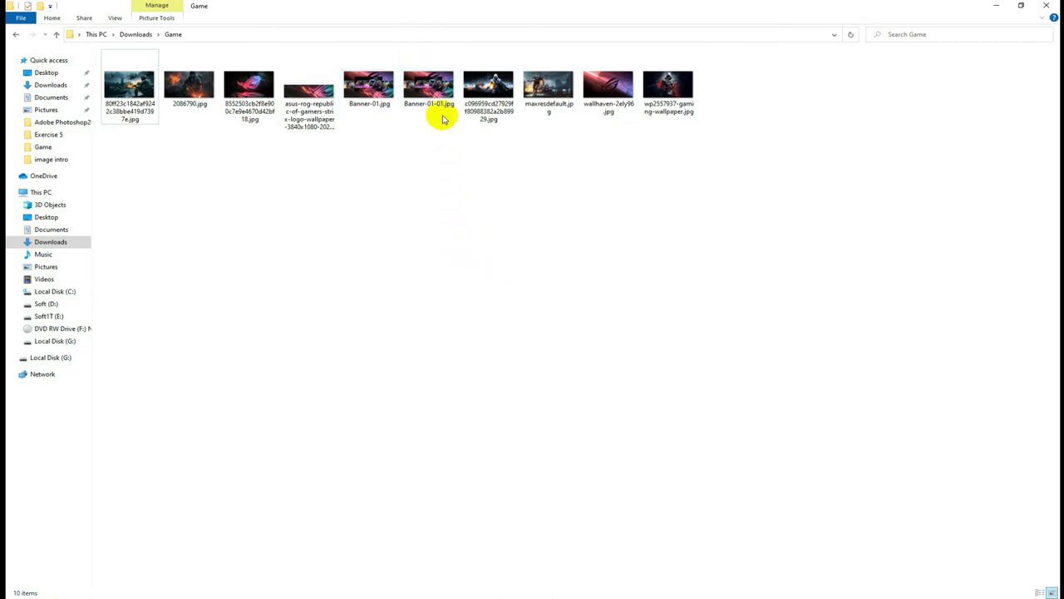
click(439, 104)
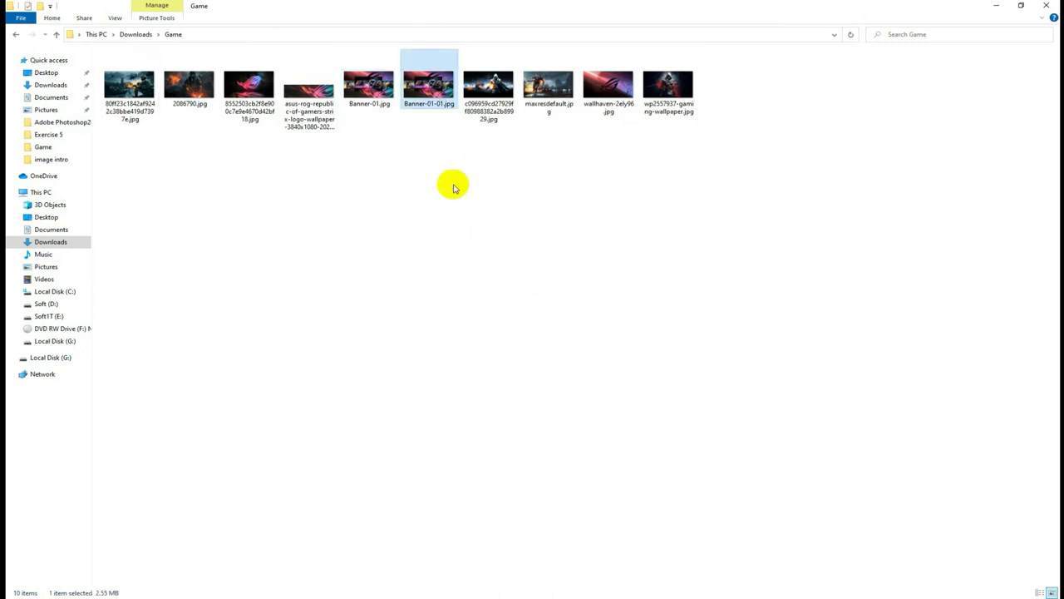
key(Return)
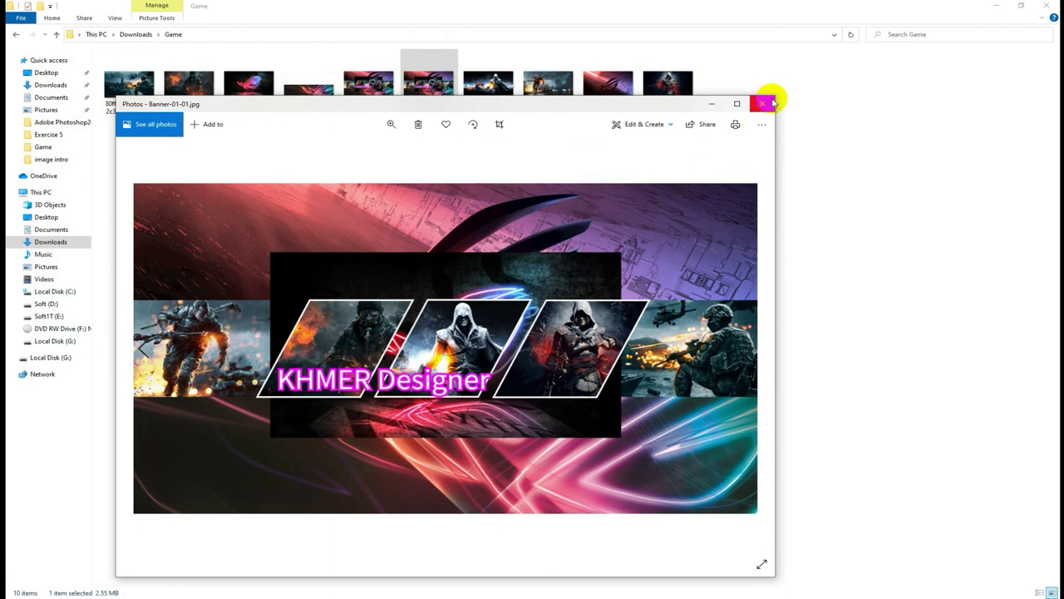
click(771, 102)
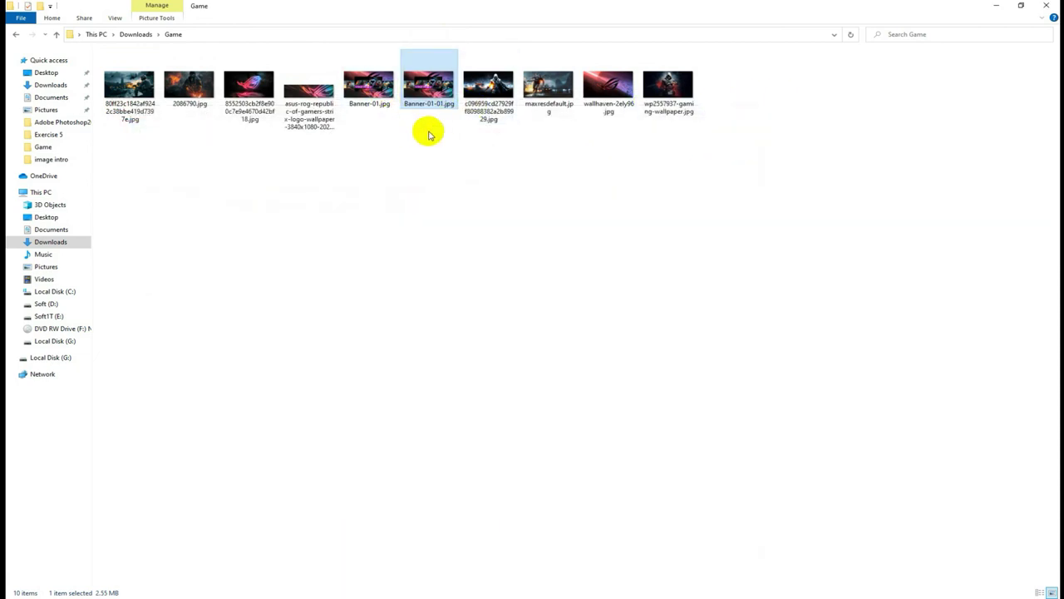
drag(441, 162, 383, 50)
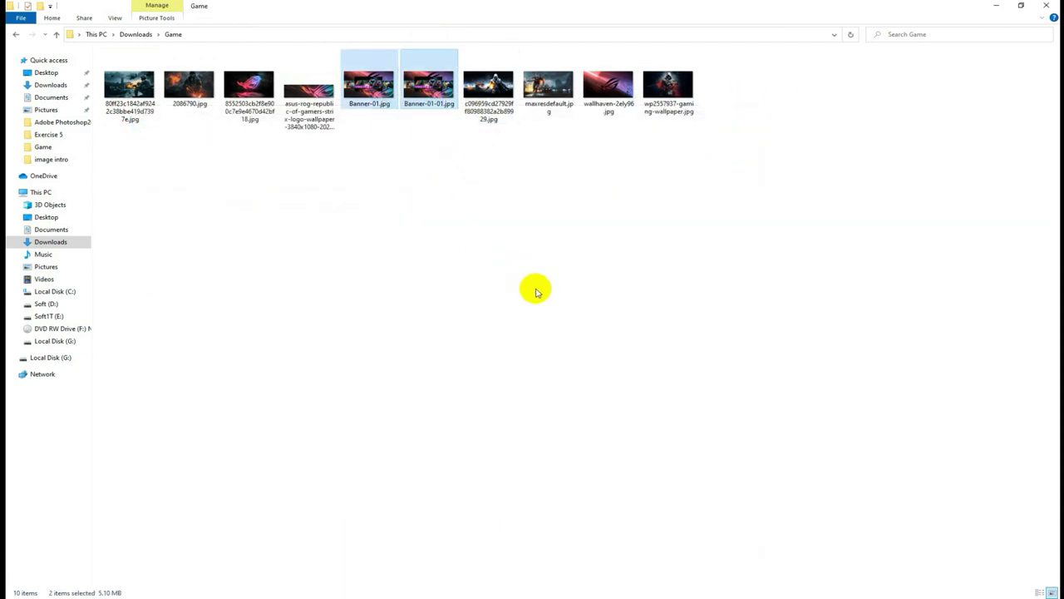
key(Delete)
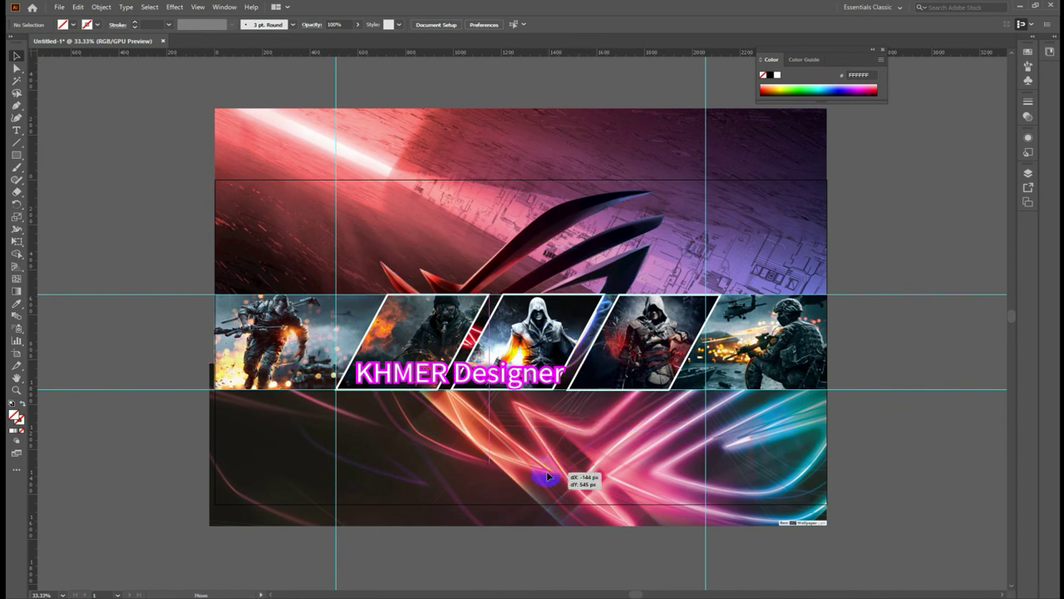
Paste the neon ROG logo panel and position it in the lower band below the game-image strip.
key(ctrl+v)
drag(375, 458, 410, 459)
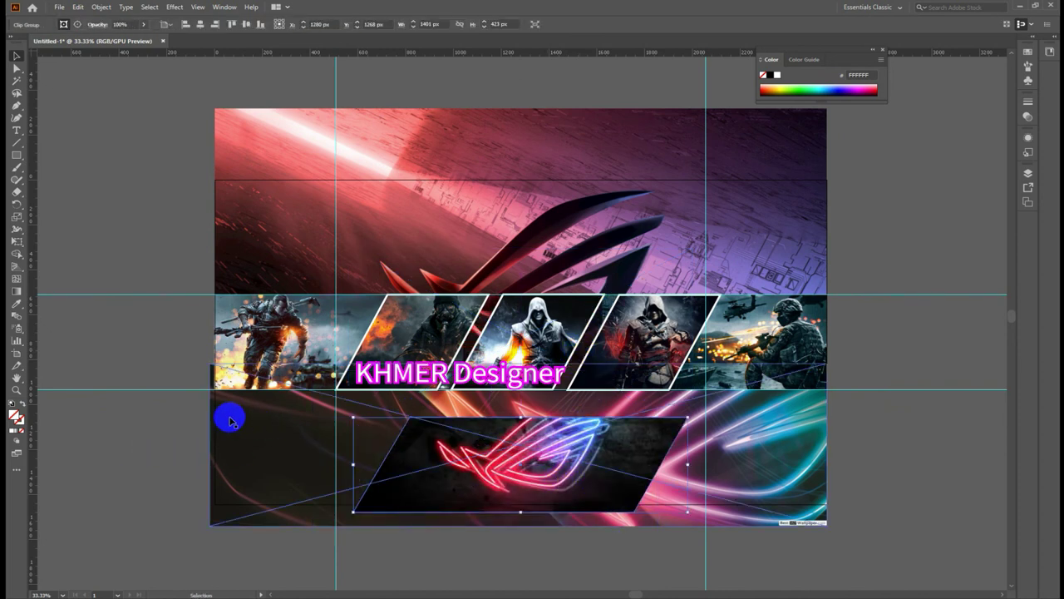
click(130, 456)
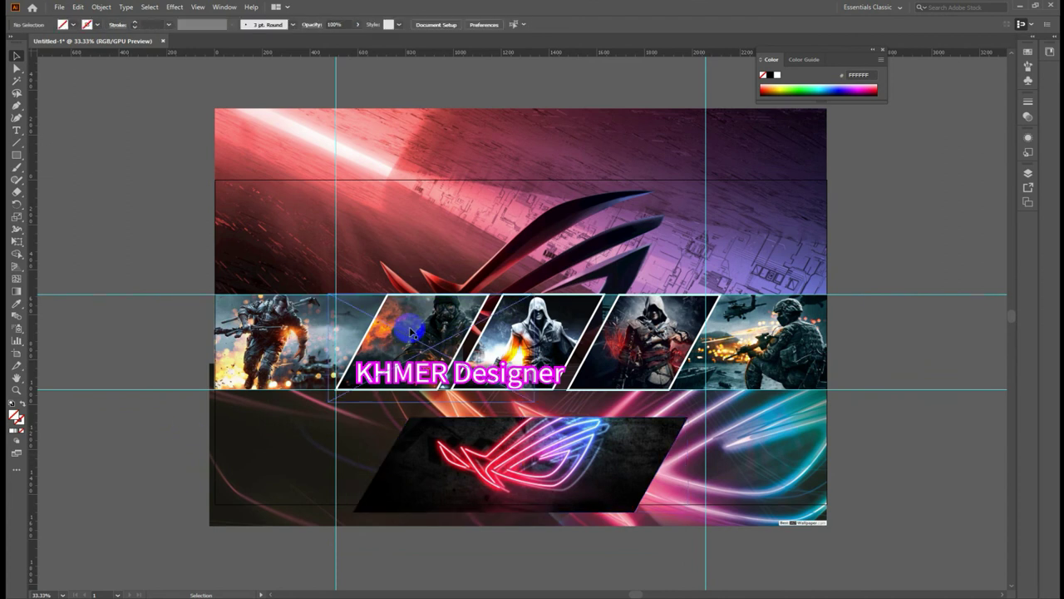
click(264, 333)
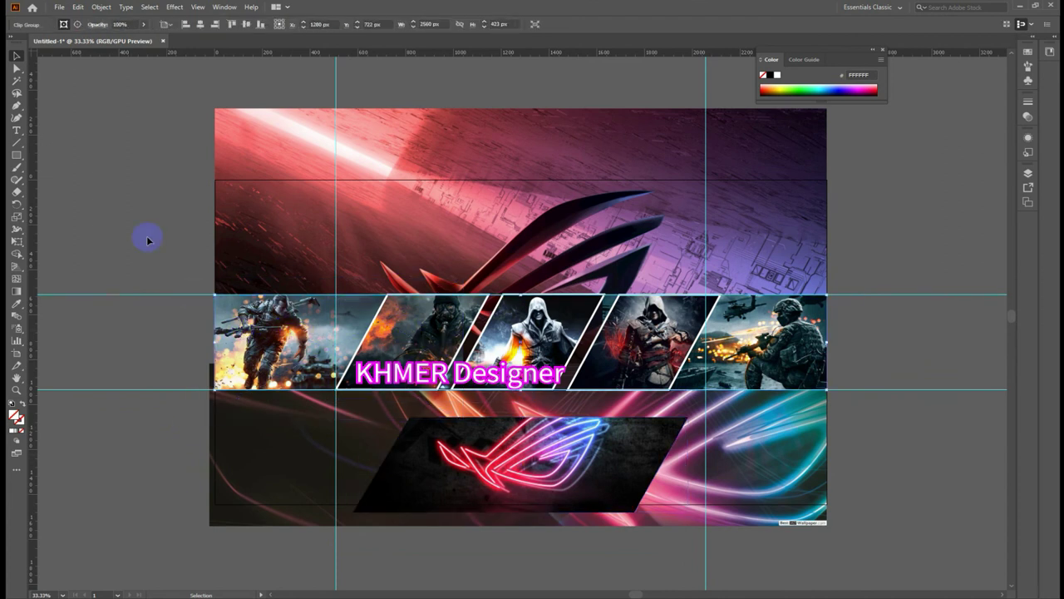
click(454, 491)
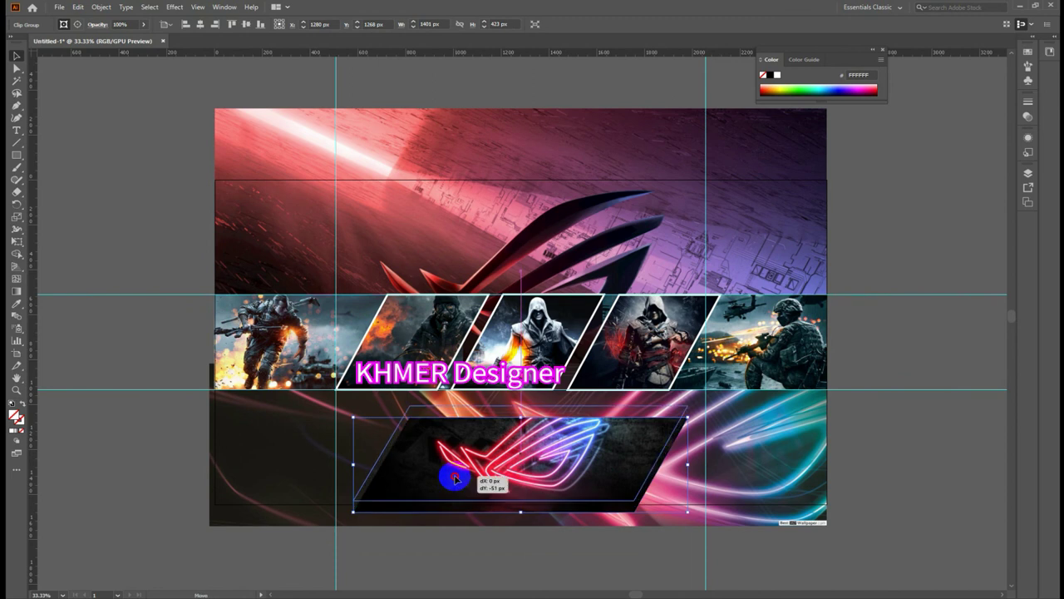
drag(455, 490, 449, 470)
click(117, 179)
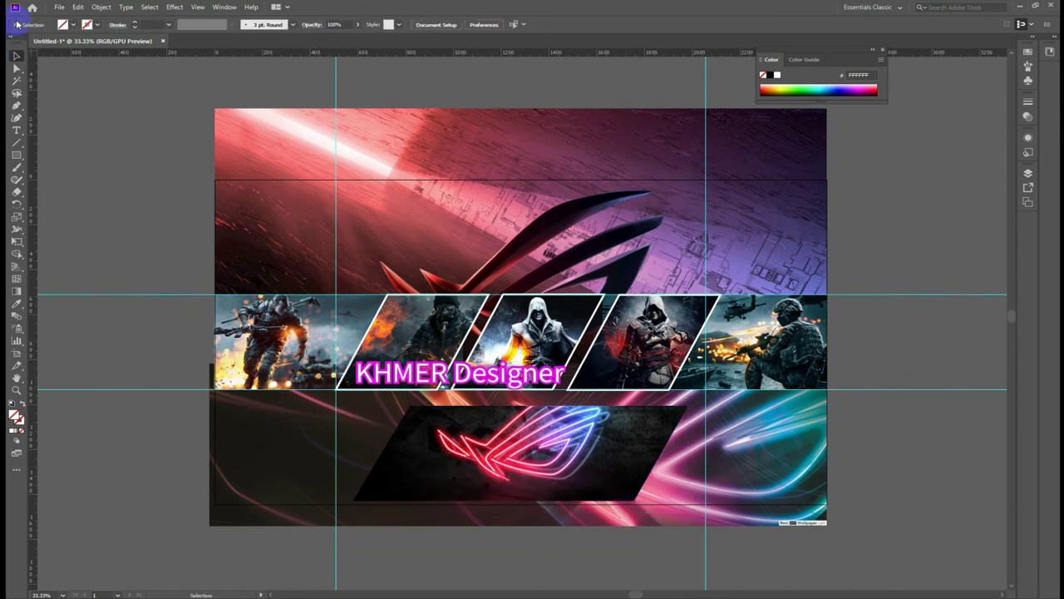
Export the artboard as Untitled-1.jpg into the Game folder with Use Artboards enabled.
click(60, 8)
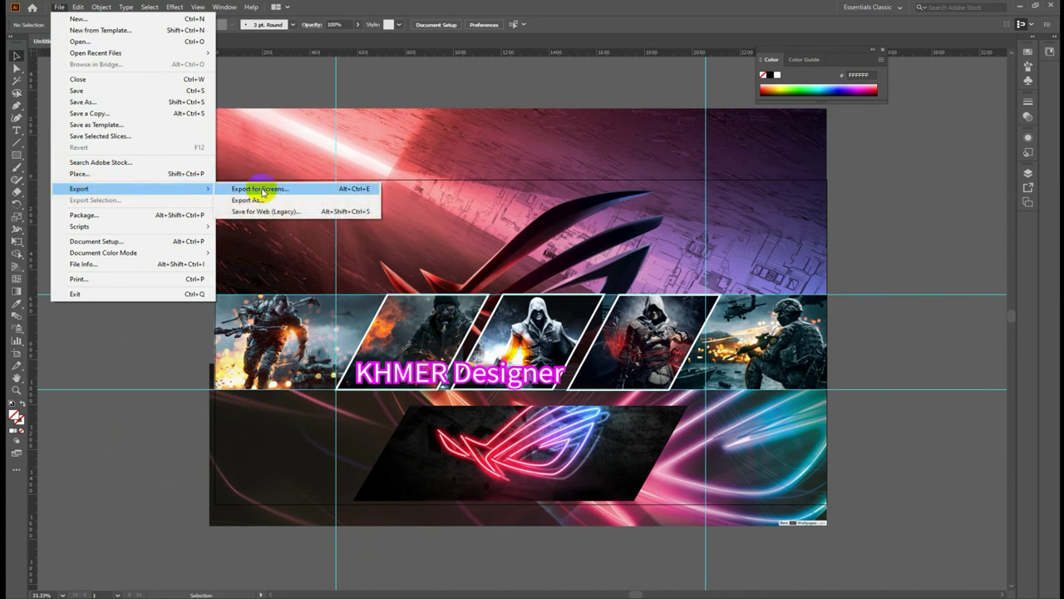
click(262, 199)
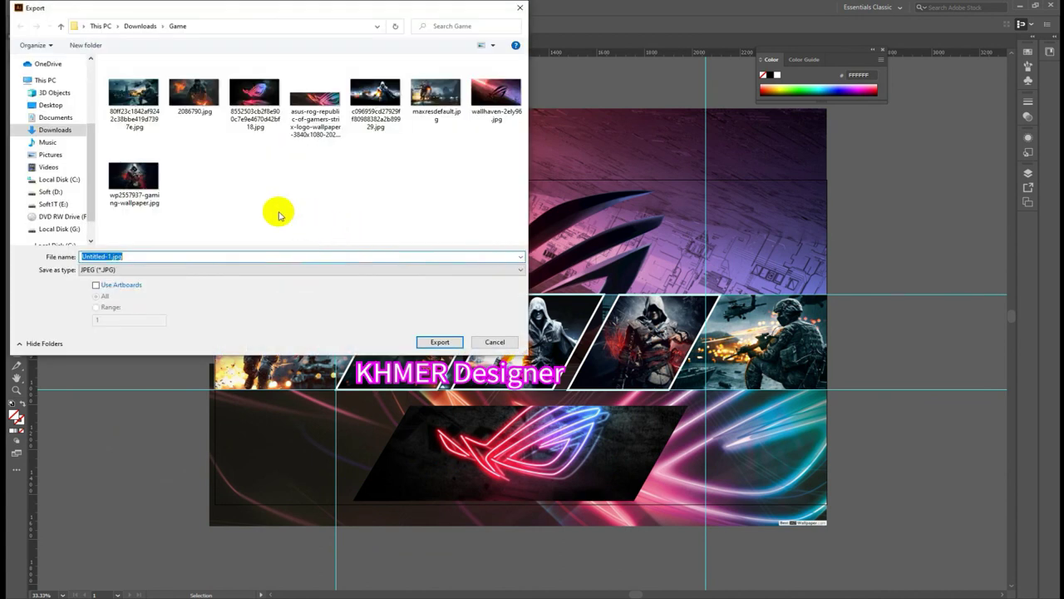
click(123, 284)
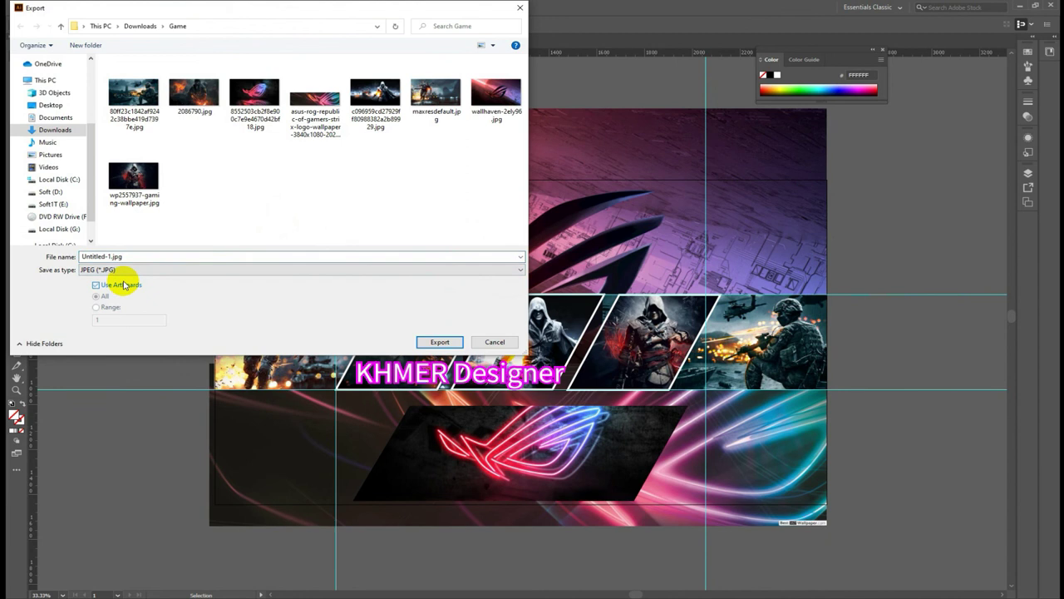
click(440, 342)
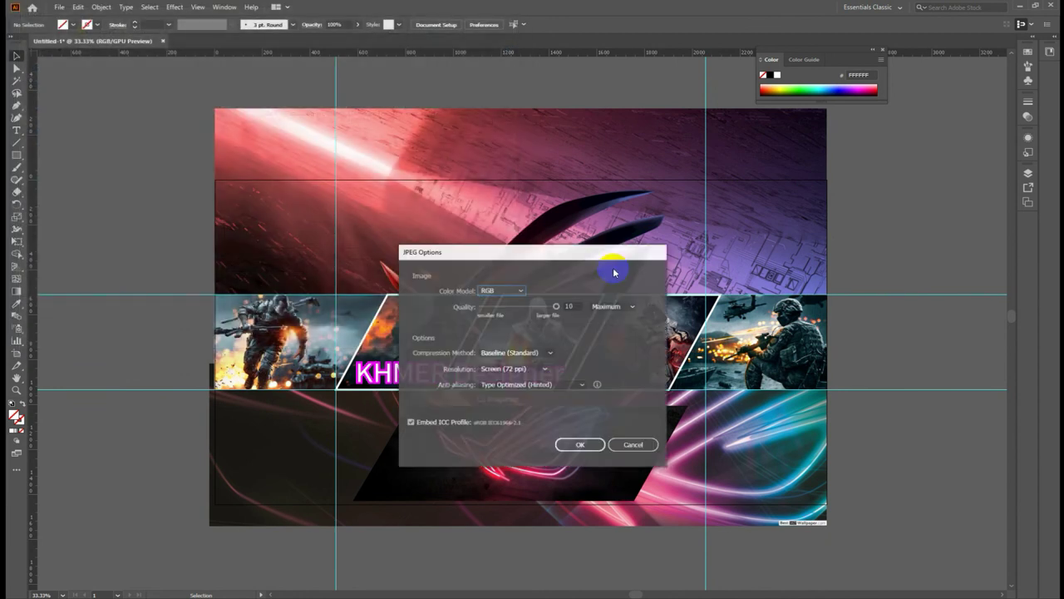
click(580, 446)
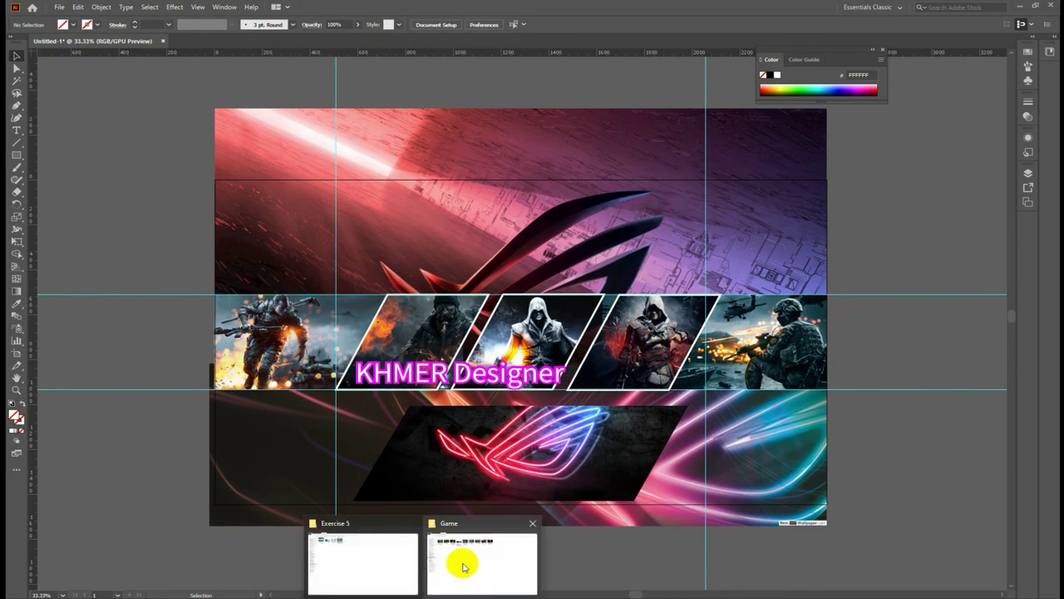
Refresh the Game folder, preview Untitled-1-01.jpg in Photos, then delete that file.
click(464, 564)
right_click(431, 189)
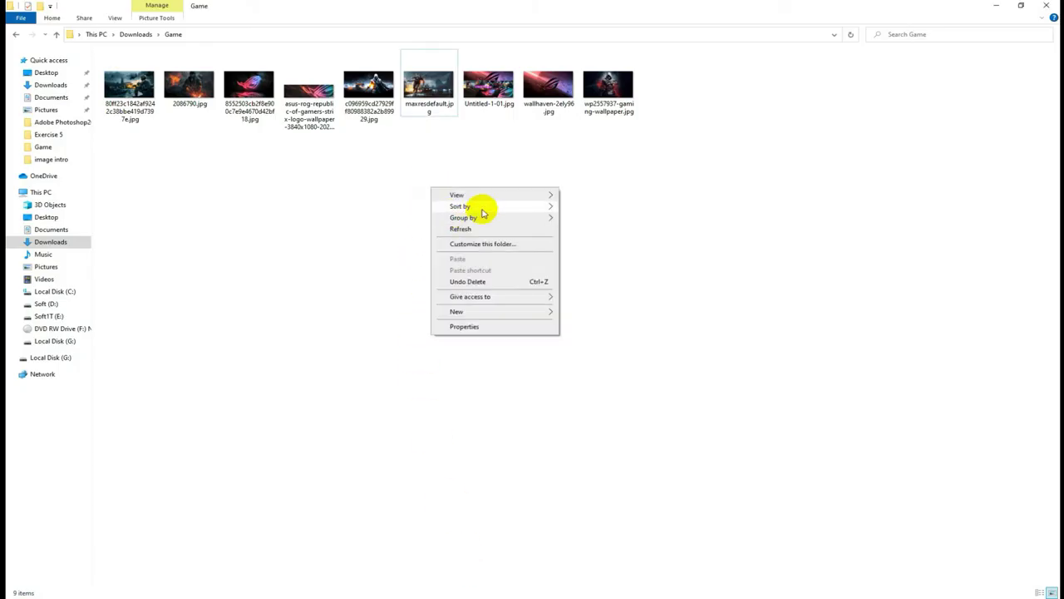
click(489, 93)
key(Return)
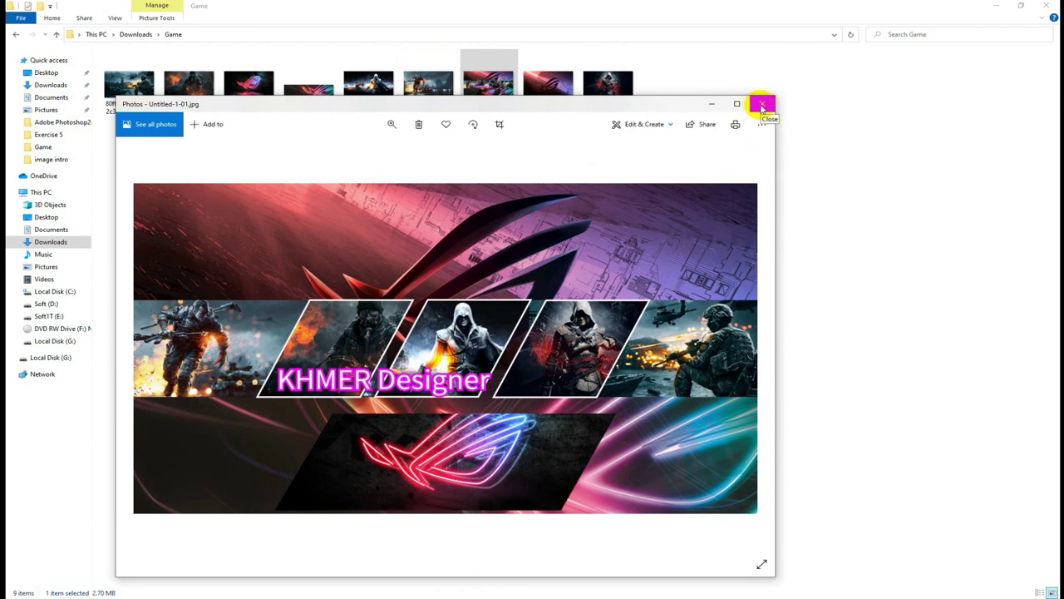
click(762, 106)
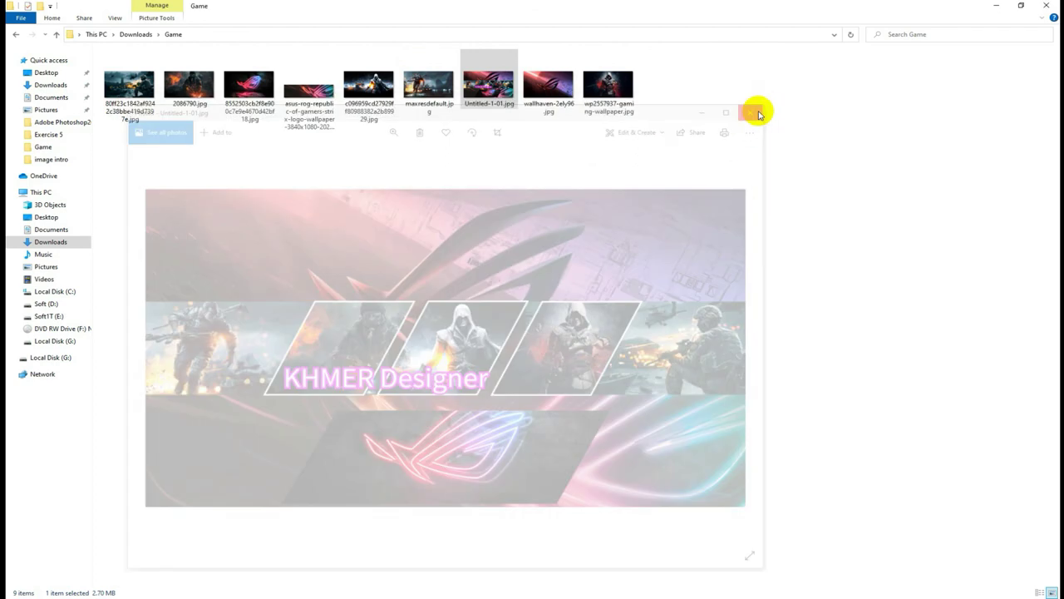
right_click(493, 86)
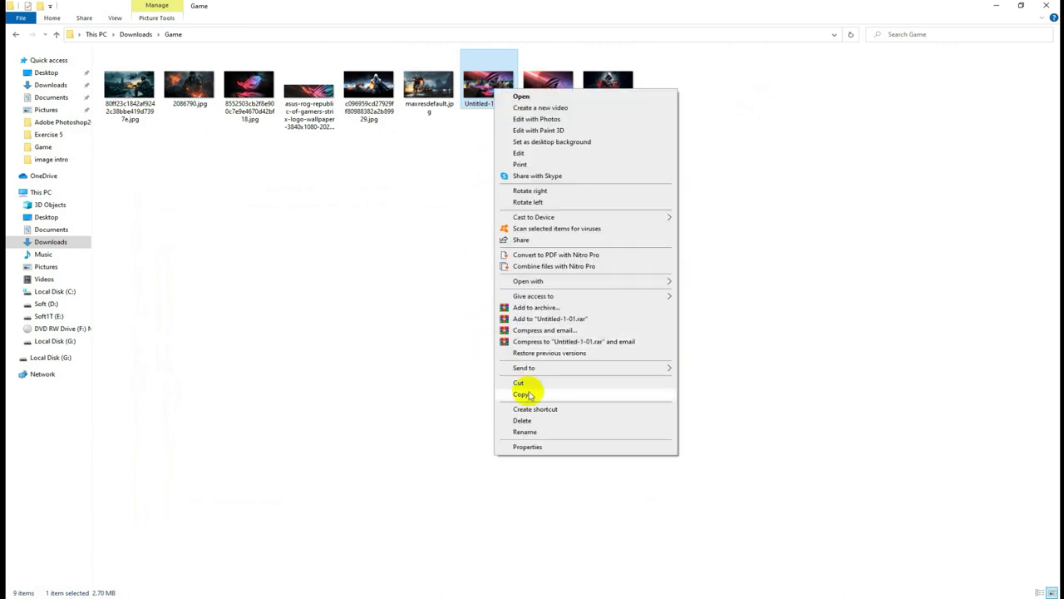
click(529, 419)
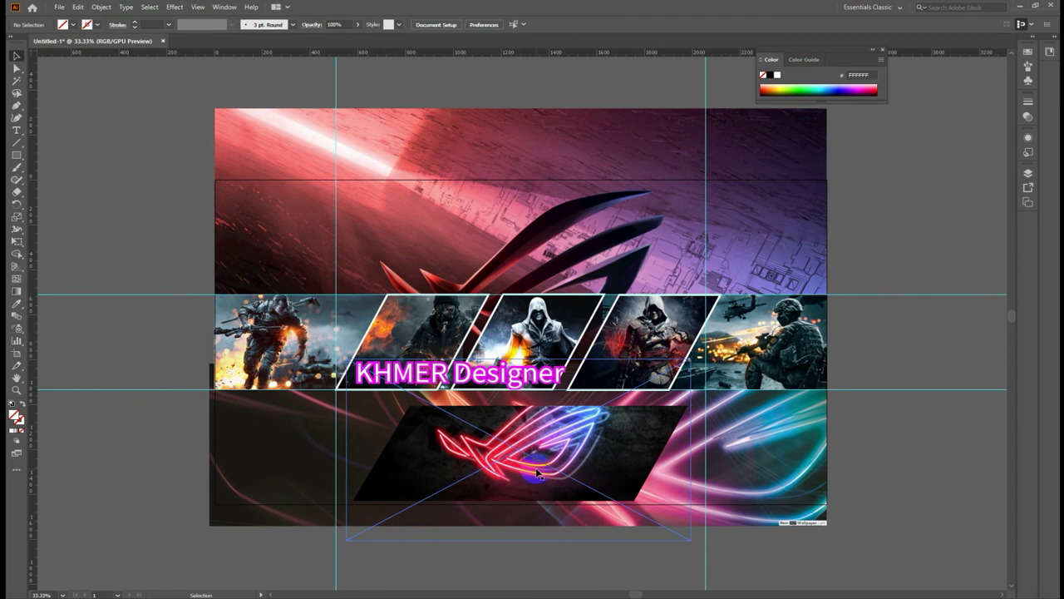
Drag the neon ROG panel up behind the photo strip, clearing it from the lower band.
click(544, 485)
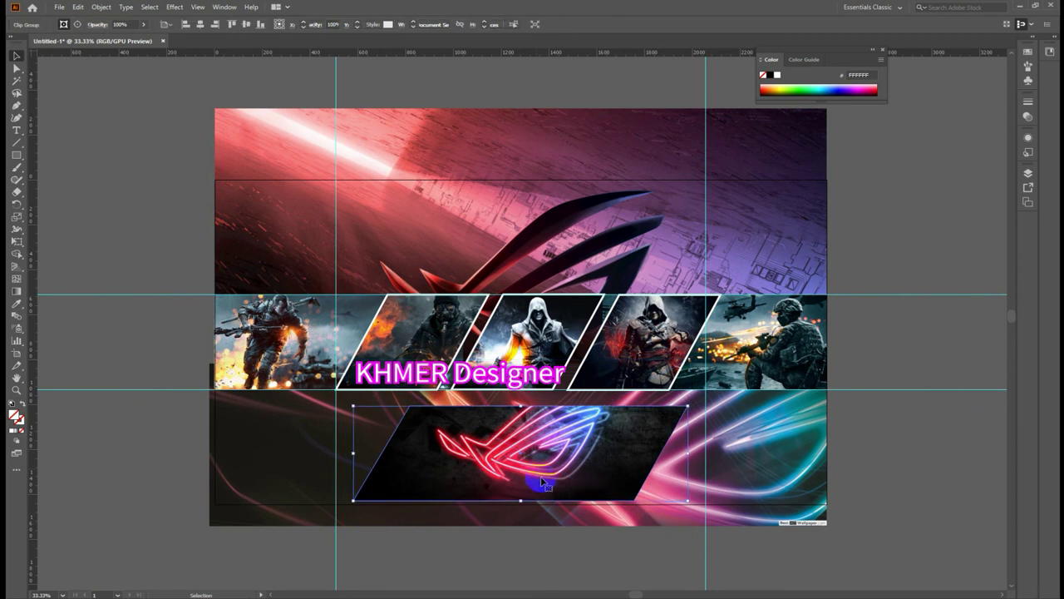
drag(567, 476, 558, 429)
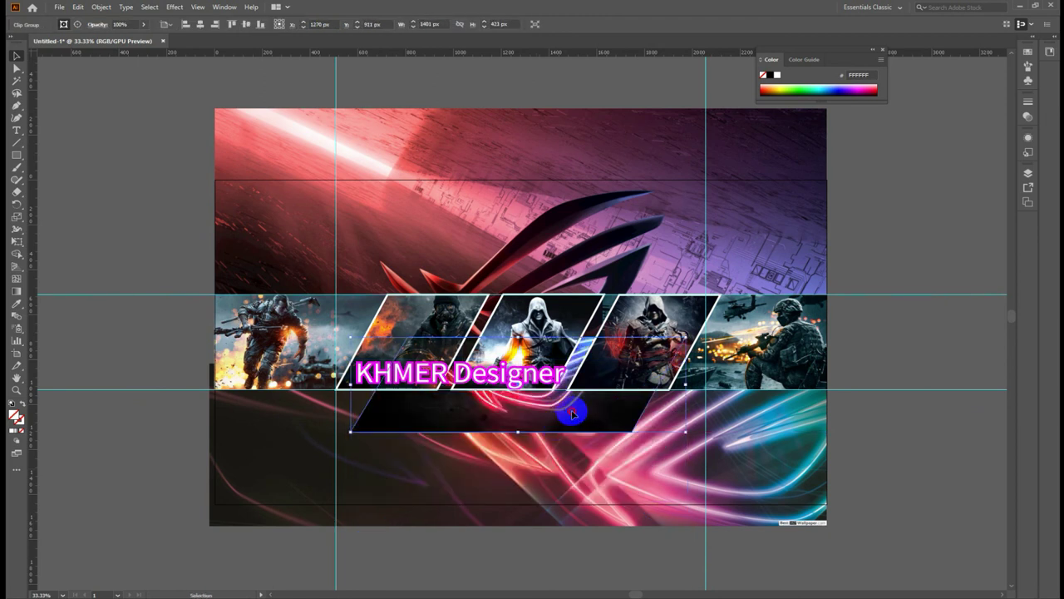
drag(572, 413, 566, 482)
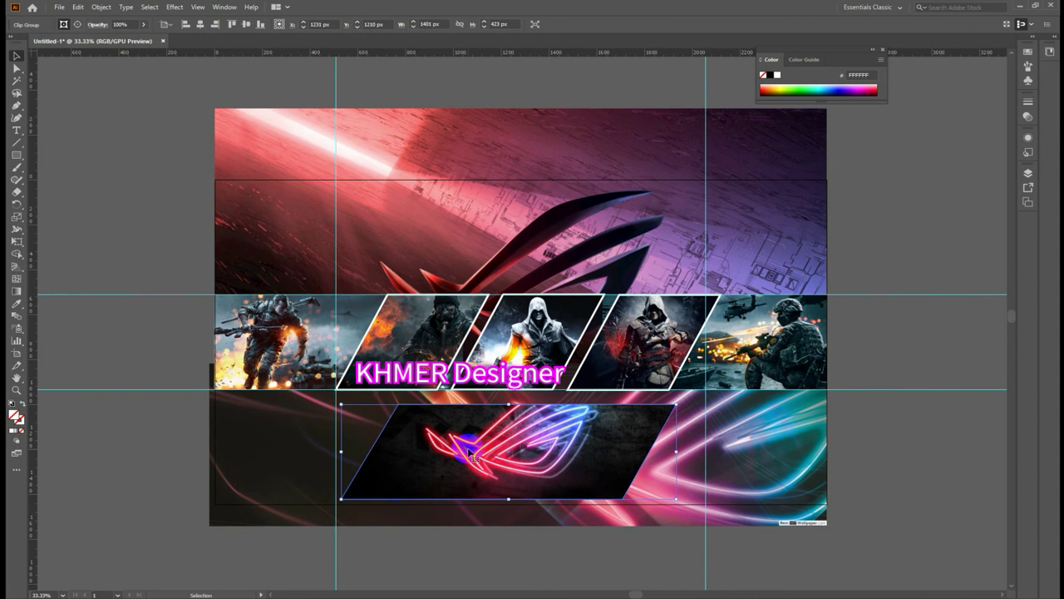
drag(470, 452, 481, 341)
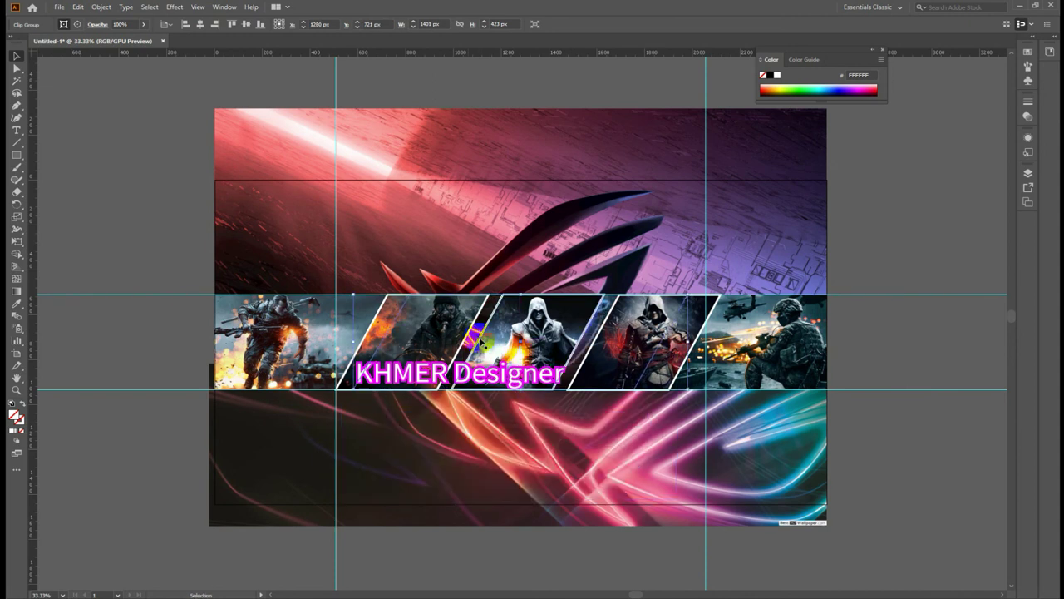
click(663, 433)
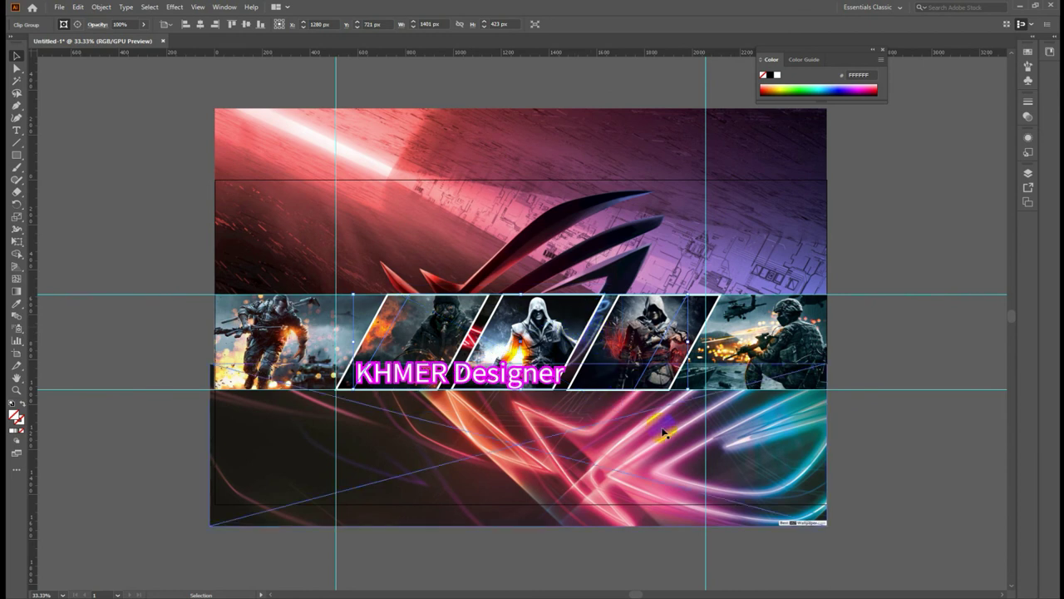
click(589, 374)
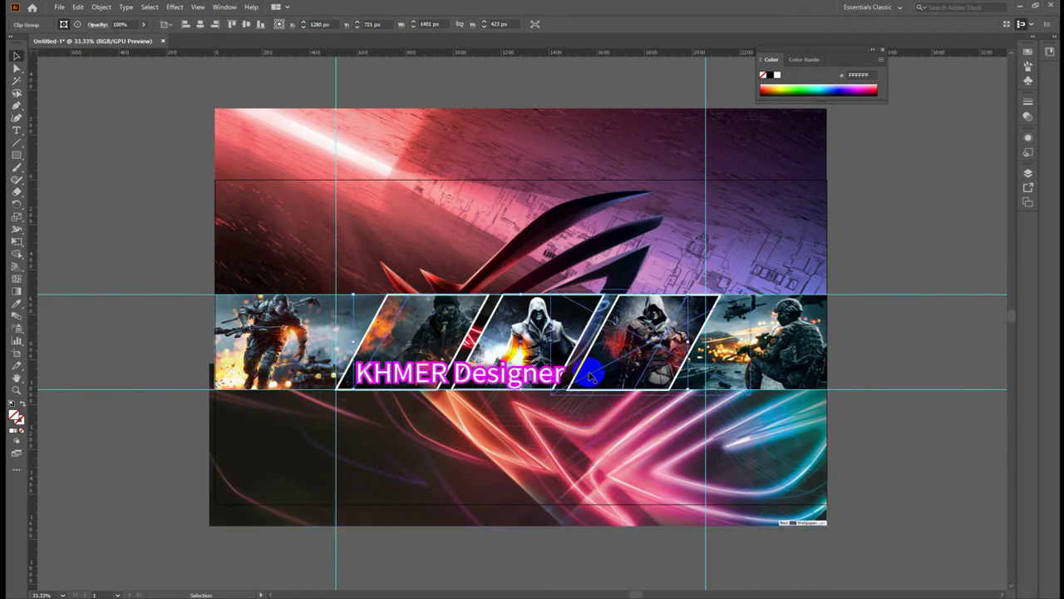
click(7, 509)
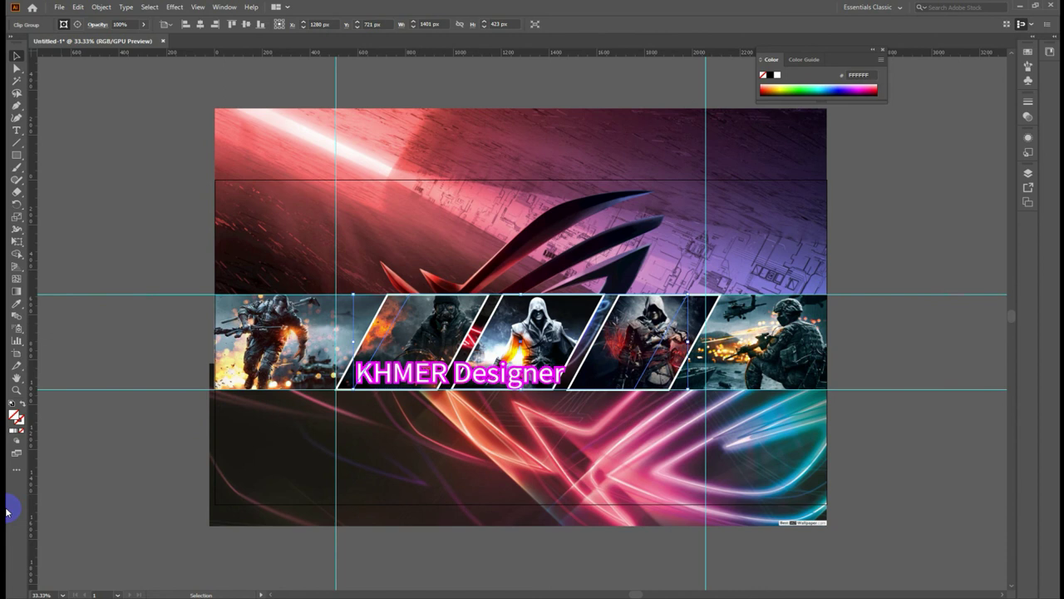
click(58, 7)
mouse_move(79, 189)
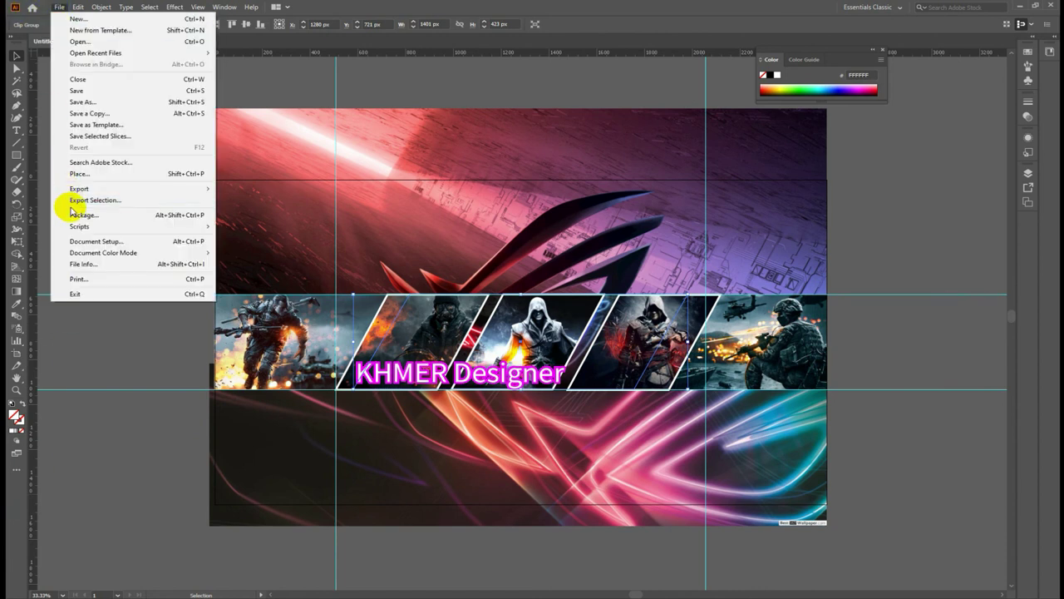
Export the banner artboard as a maximum-quality JPEG into the Game folder using artboards.
click(243, 200)
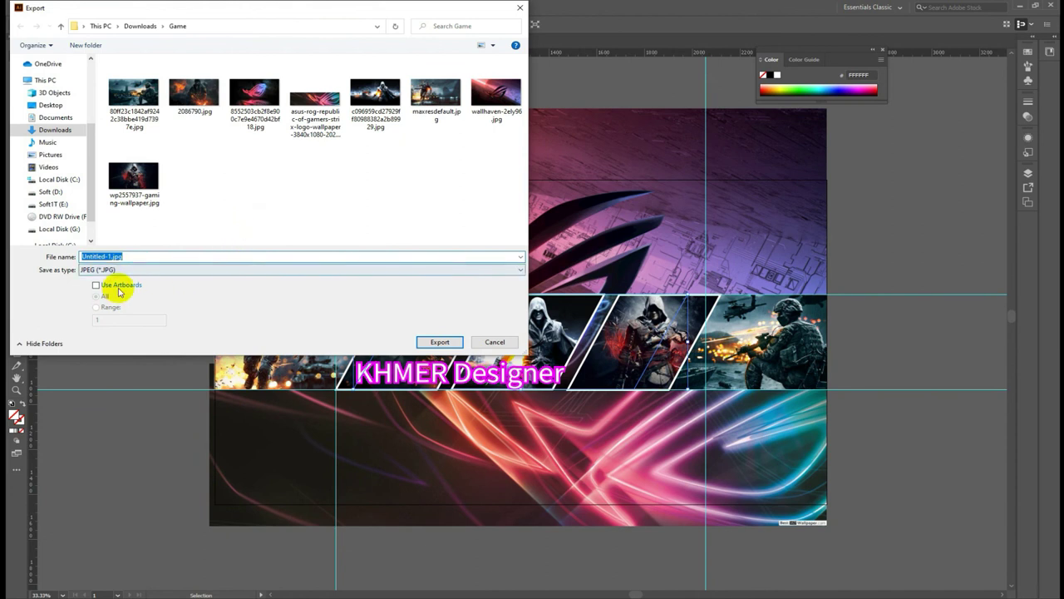
click(115, 284)
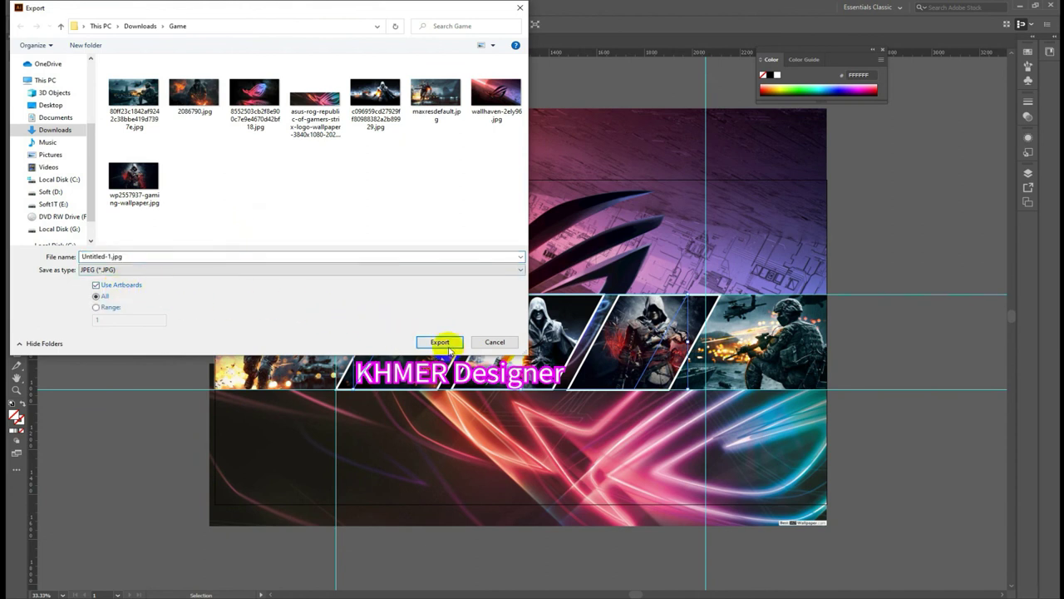
click(447, 346)
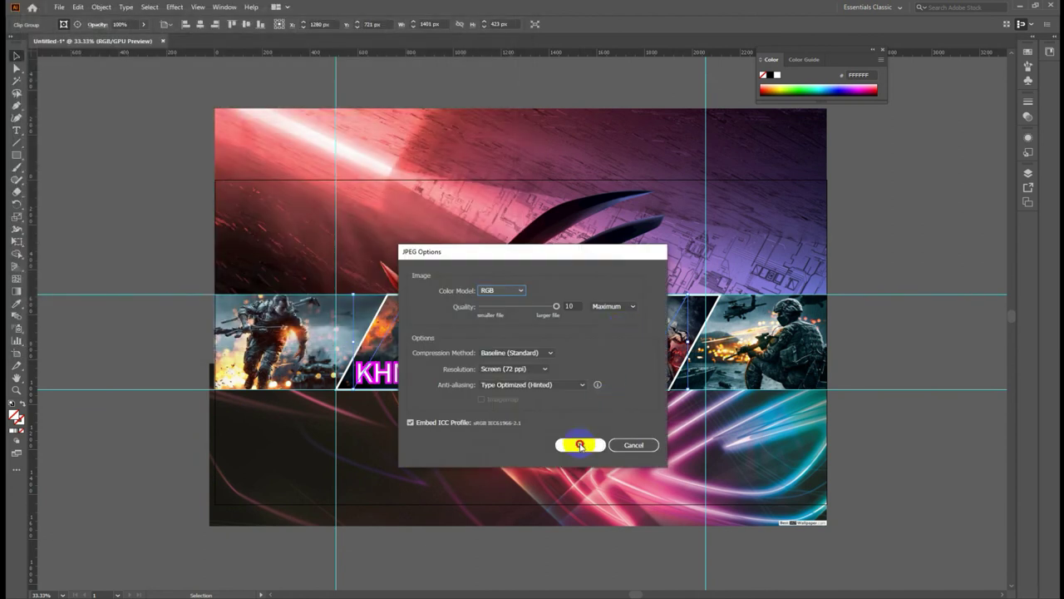
click(580, 445)
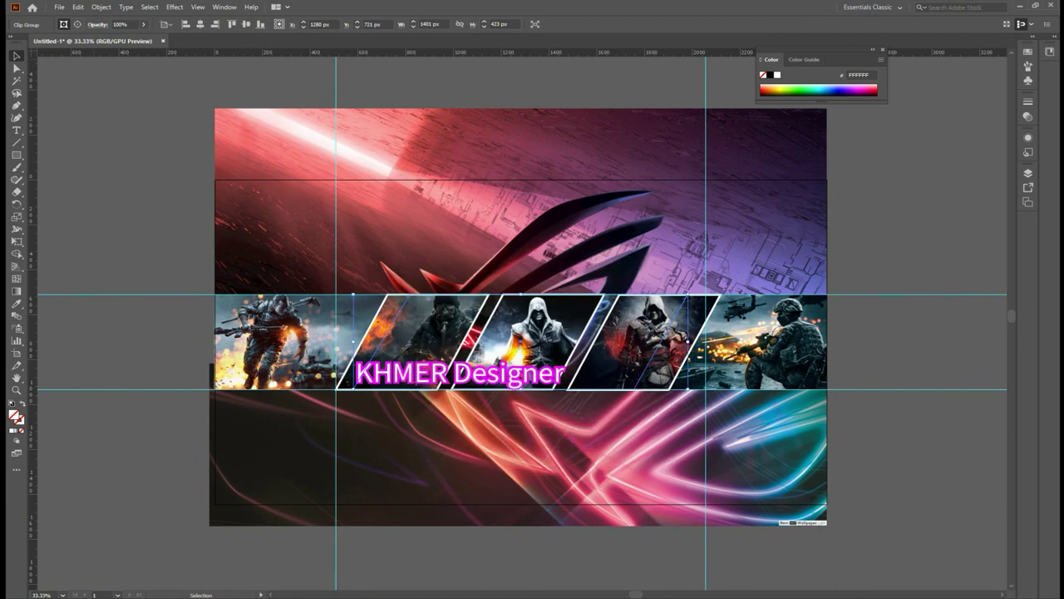
click(463, 566)
Refresh the Game folder and preview Untitled-1-01.jpg in Photos, then return to Illustrator.
right_click(439, 190)
click(466, 230)
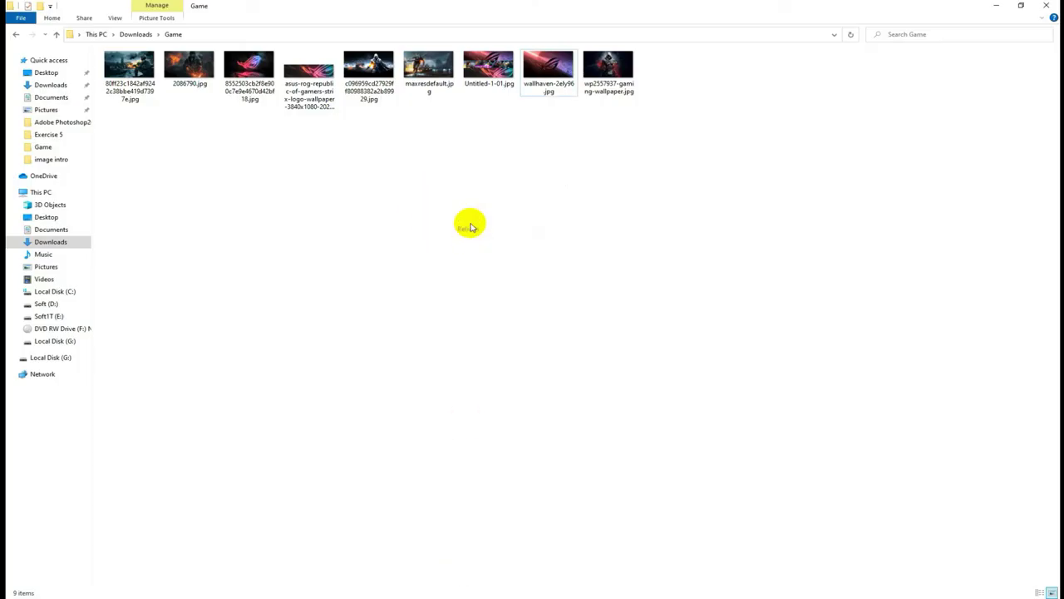
double_click(491, 87)
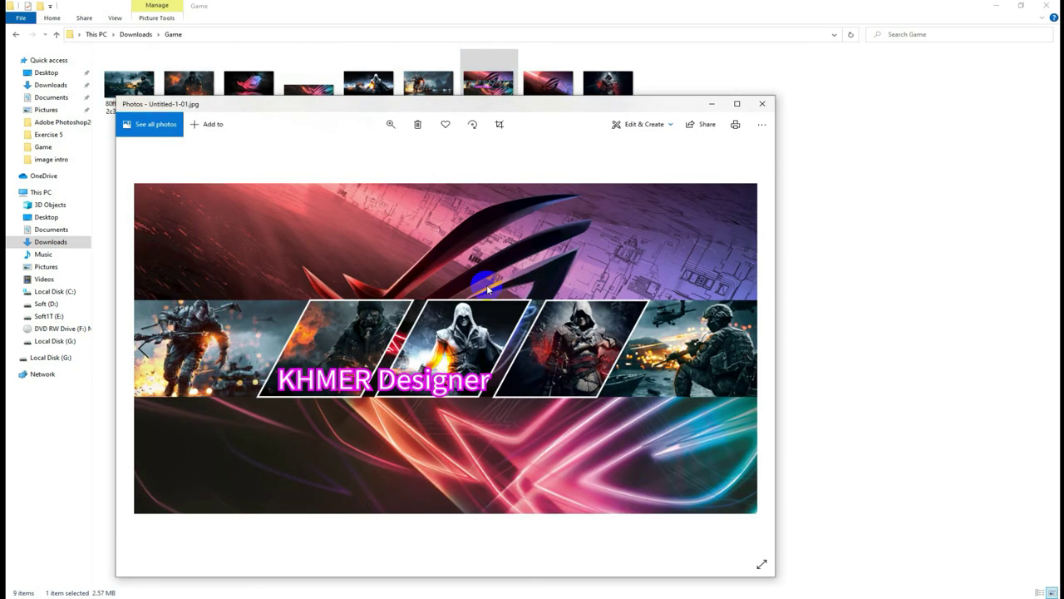
click(762, 103)
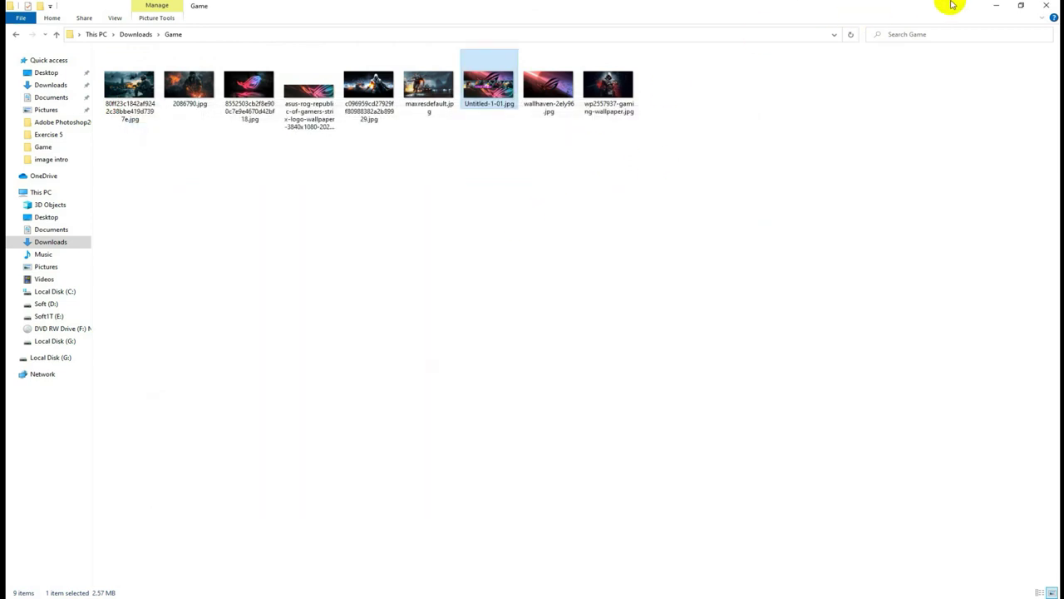
click(996, 5)
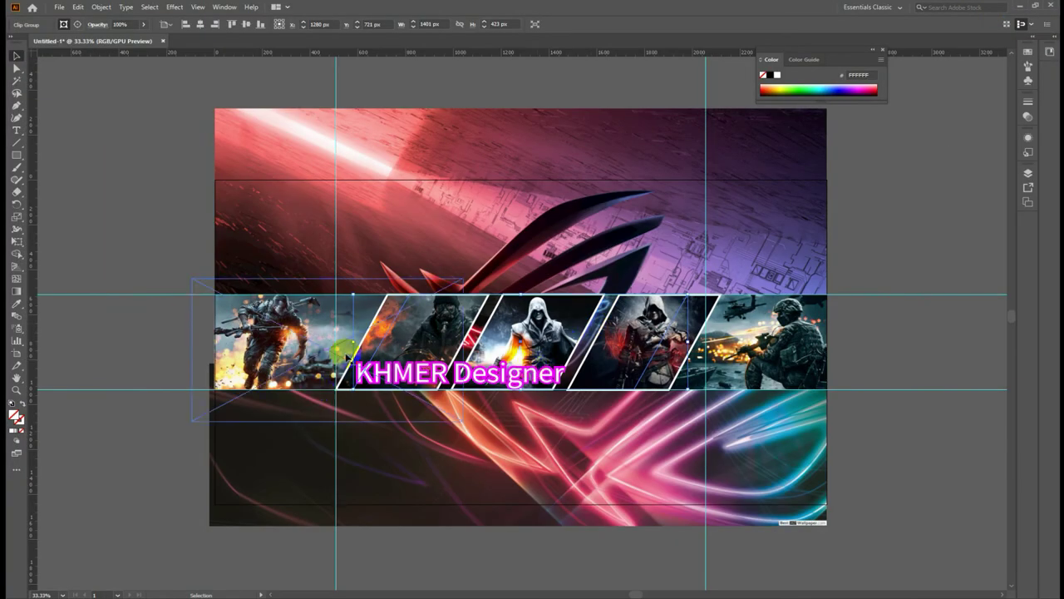
Export the artwork as JPEG named banner at maximum quality, producing banner-01.jpg in the Game folder.
click(147, 197)
click(580, 402)
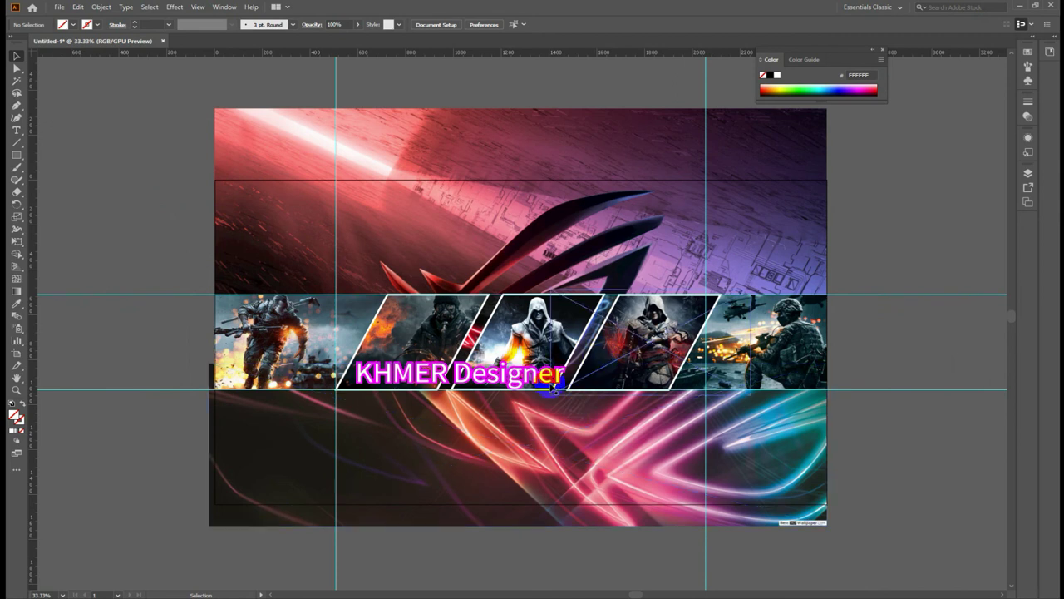
click(612, 557)
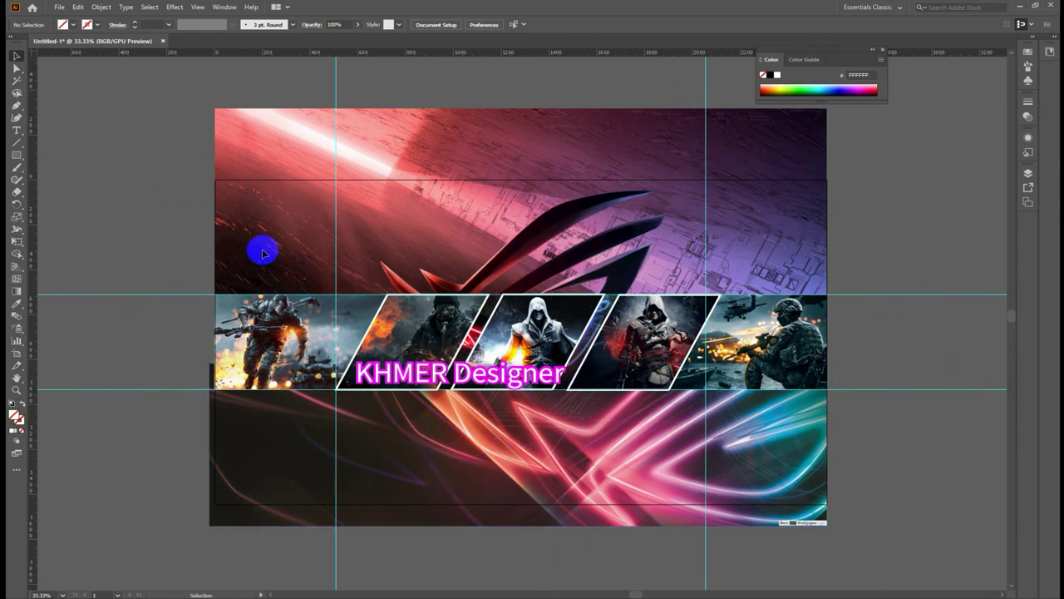
click(59, 6)
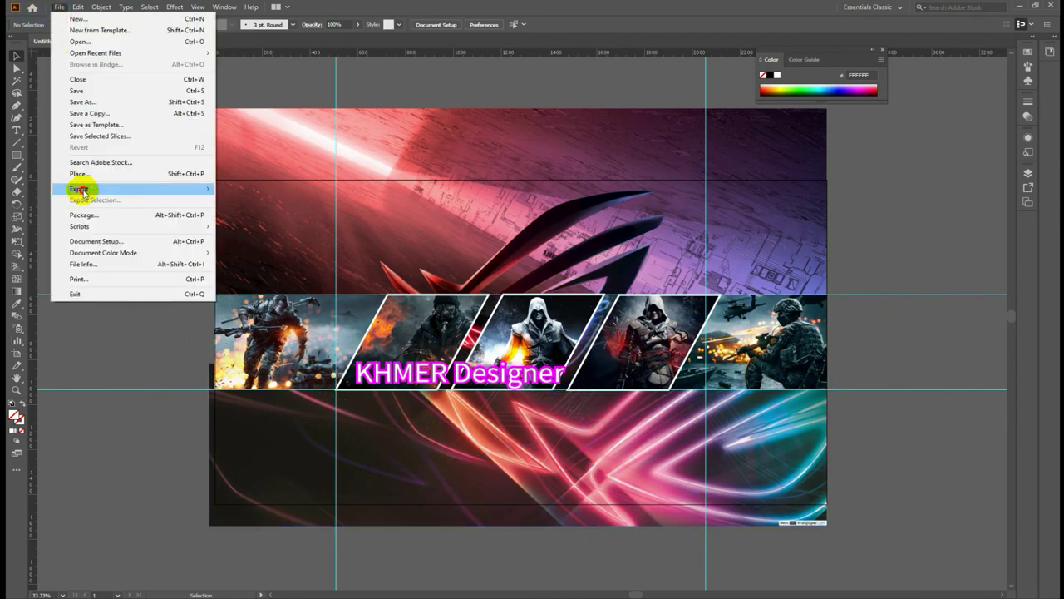
mouse_move(80, 189)
click(266, 211)
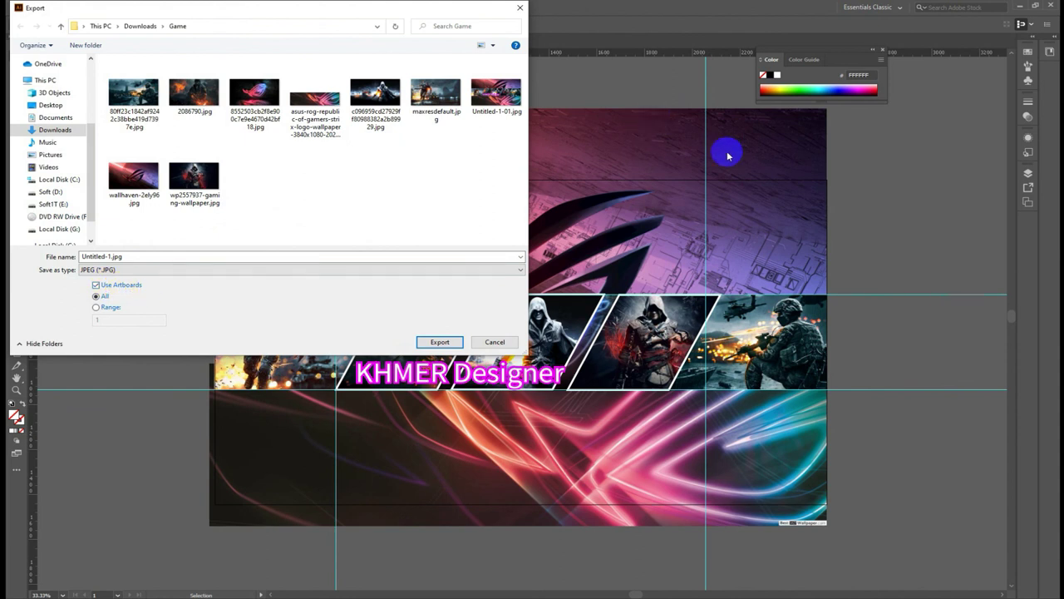
double_click(142, 257)
text(banner)
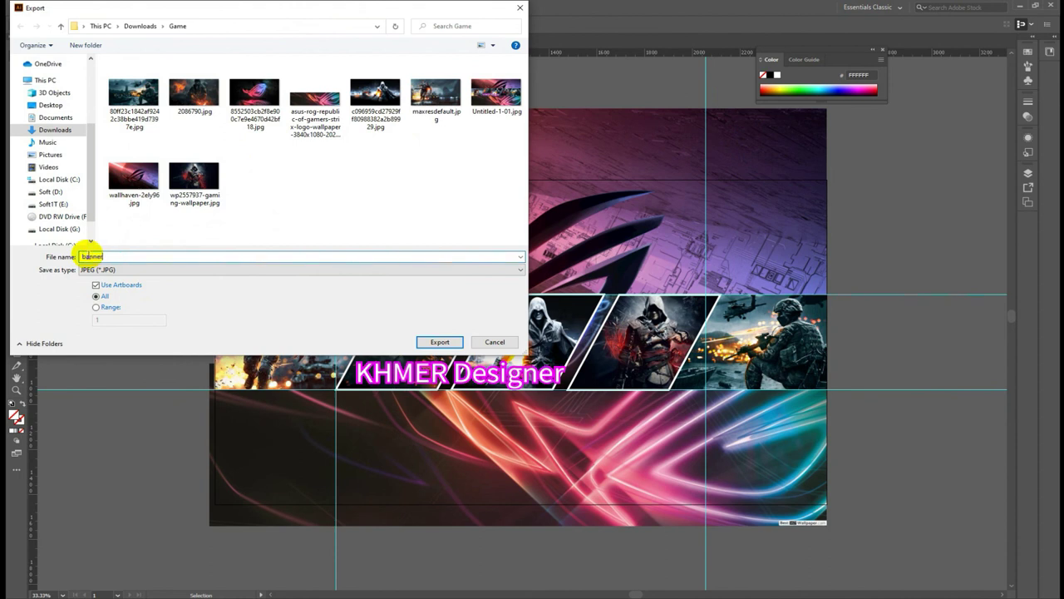
key(Return)
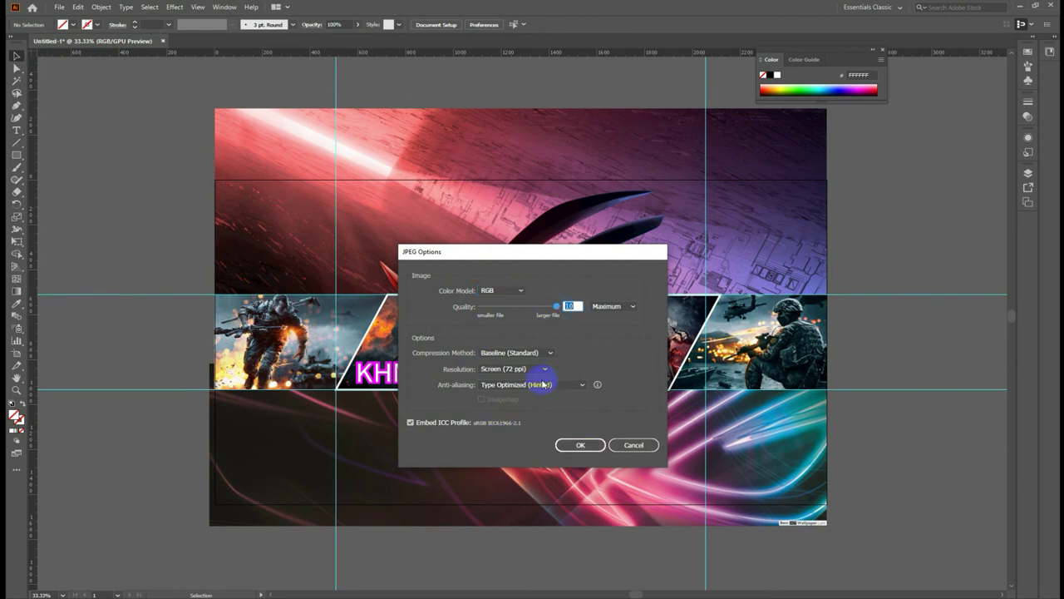
click(581, 444)
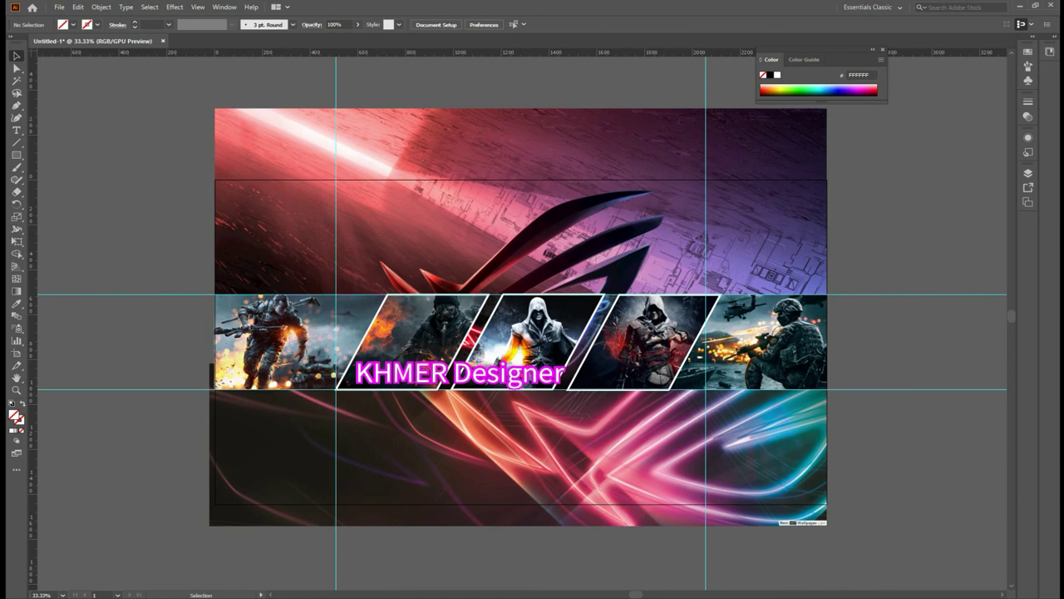
click(464, 553)
Refresh the Game folder, preview banner-01.jpg (2.57 MB) in Photos, then close it and minimize Explorer.
right_click(470, 215)
click(504, 238)
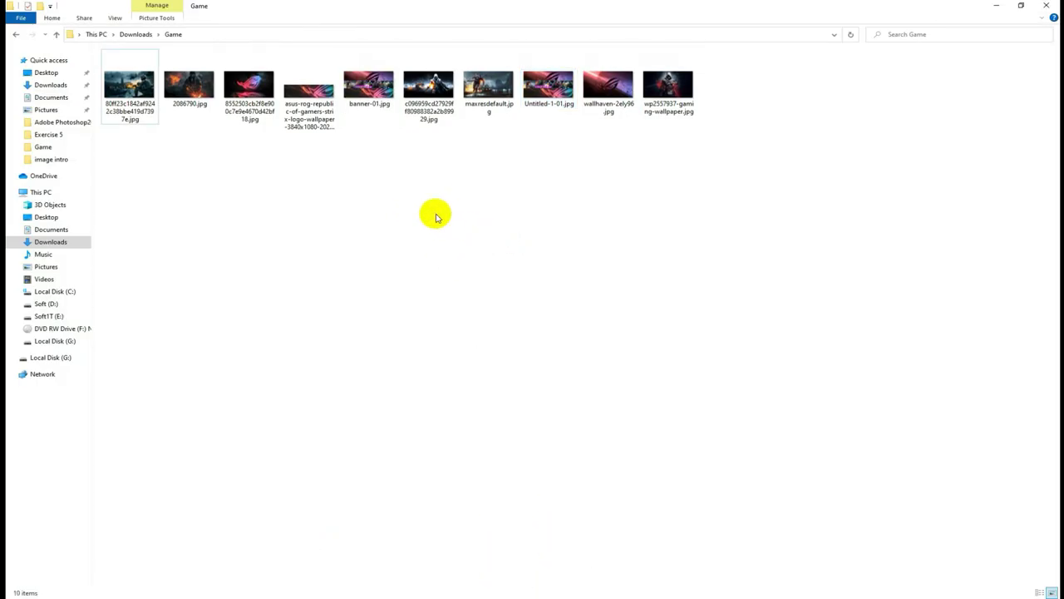
double_click(381, 99)
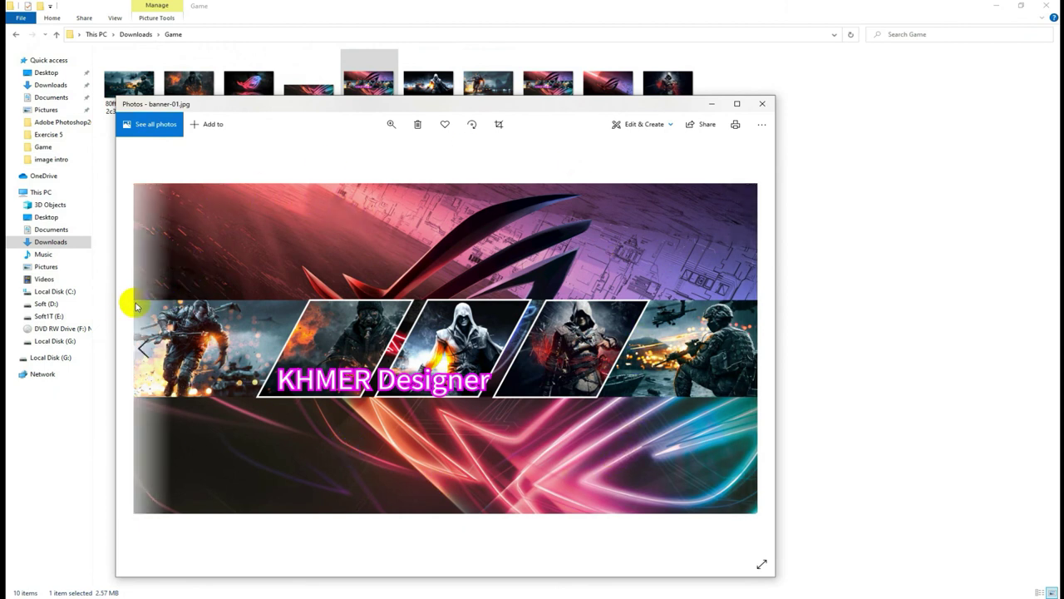
mouse_move(748, 350)
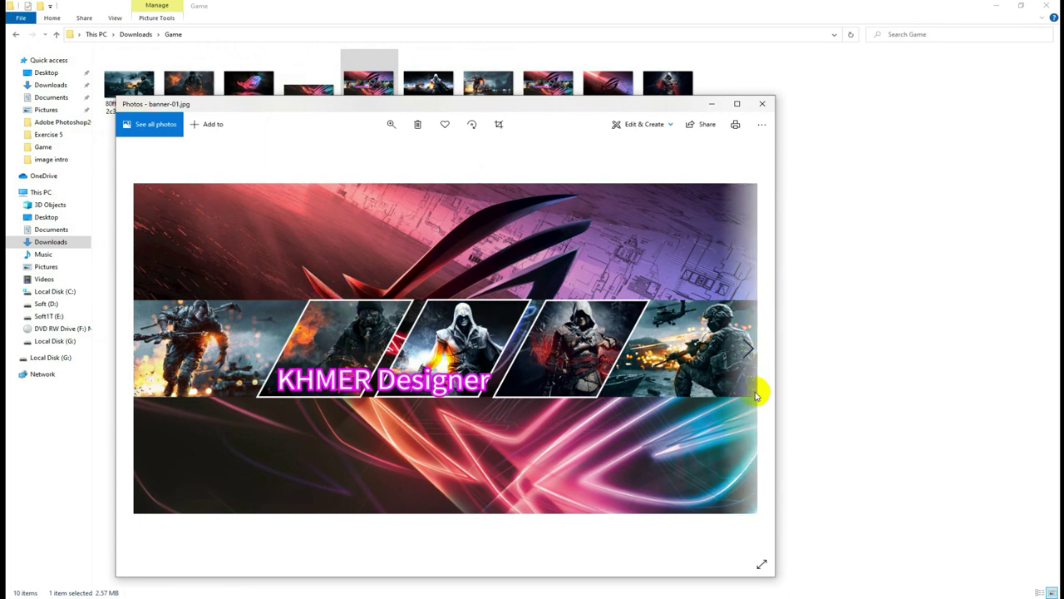
click(646, 401)
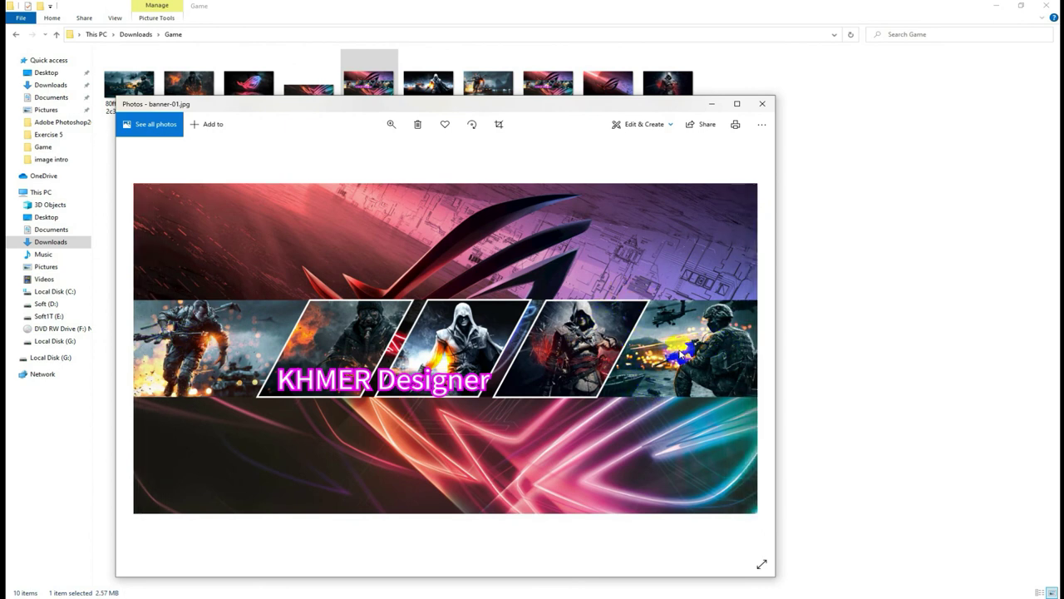
click(762, 103)
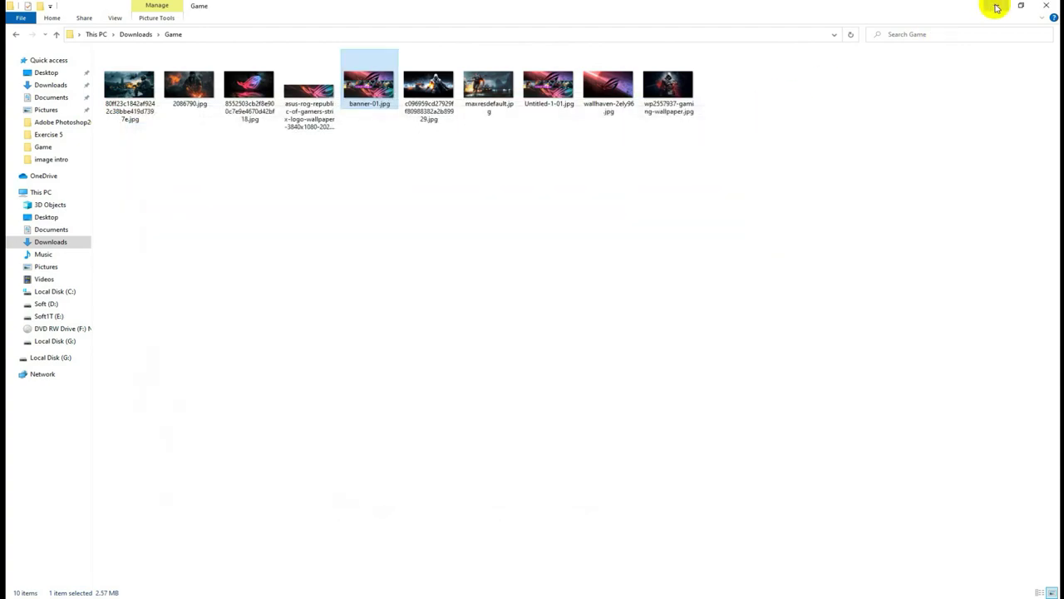
click(997, 7)
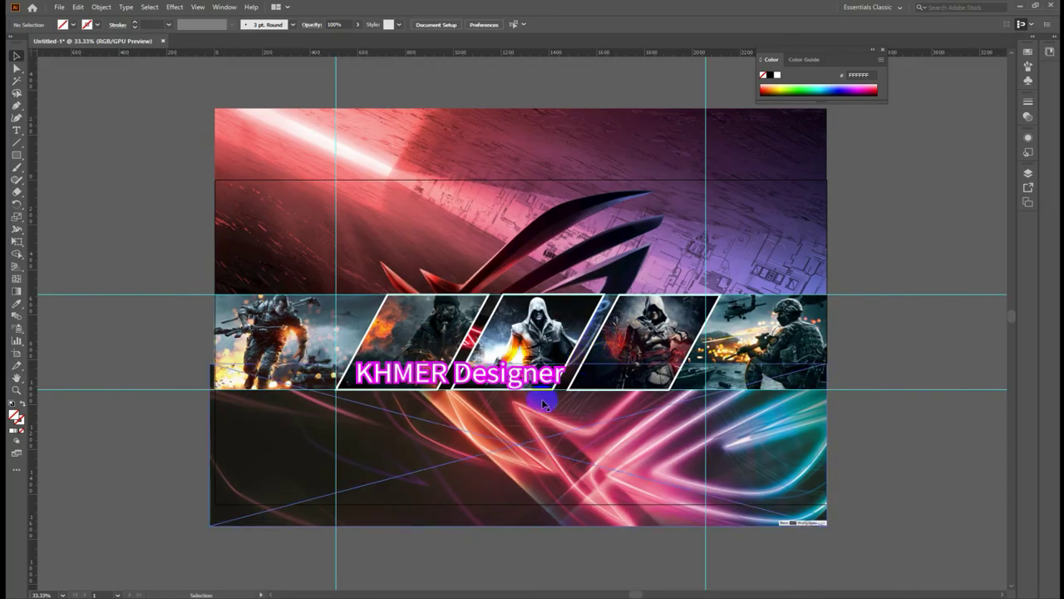